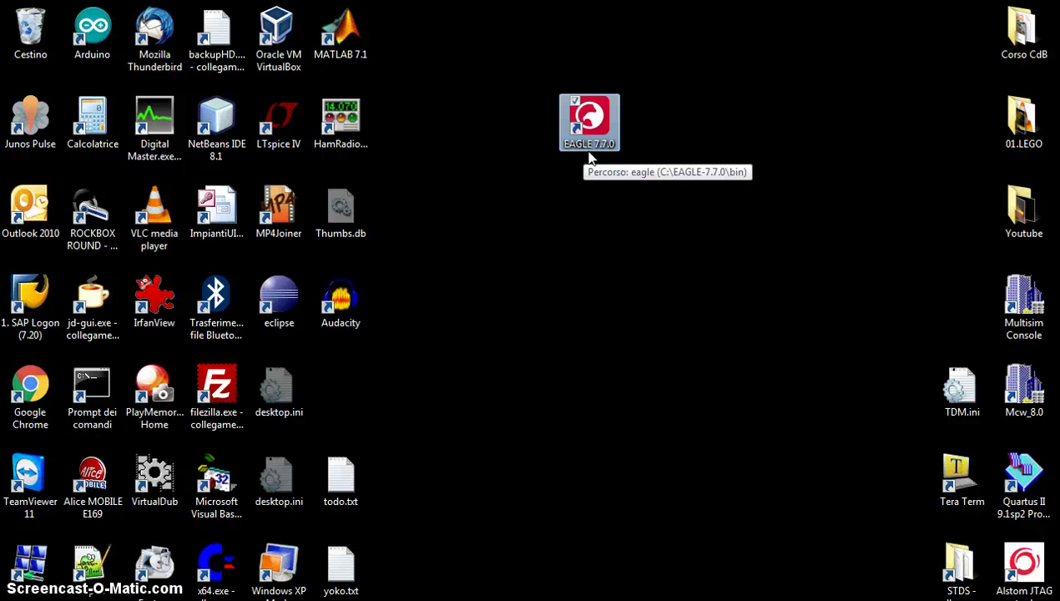
Step: Launch EAGLE 7.7.0 and create a new project named Prova in the eagle projects folder
double_click(589, 154)
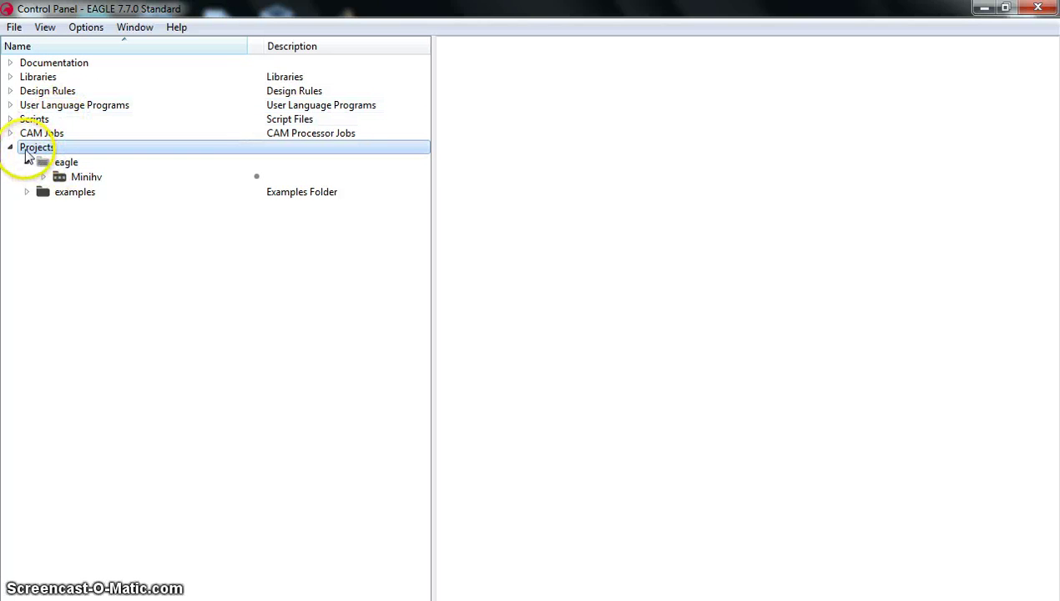
click(65, 164)
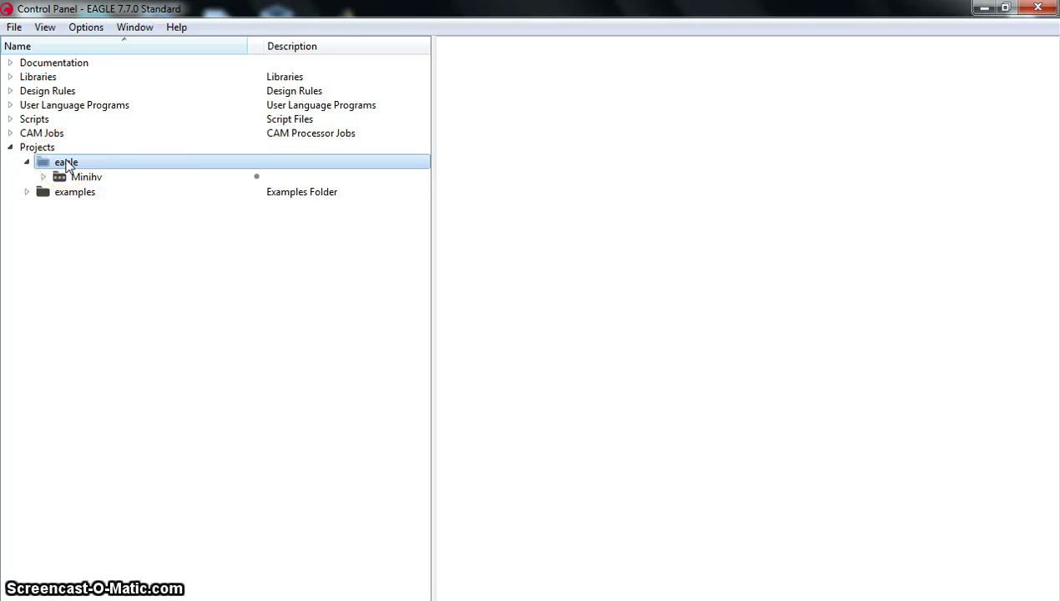
right_click(66, 165)
click(104, 190)
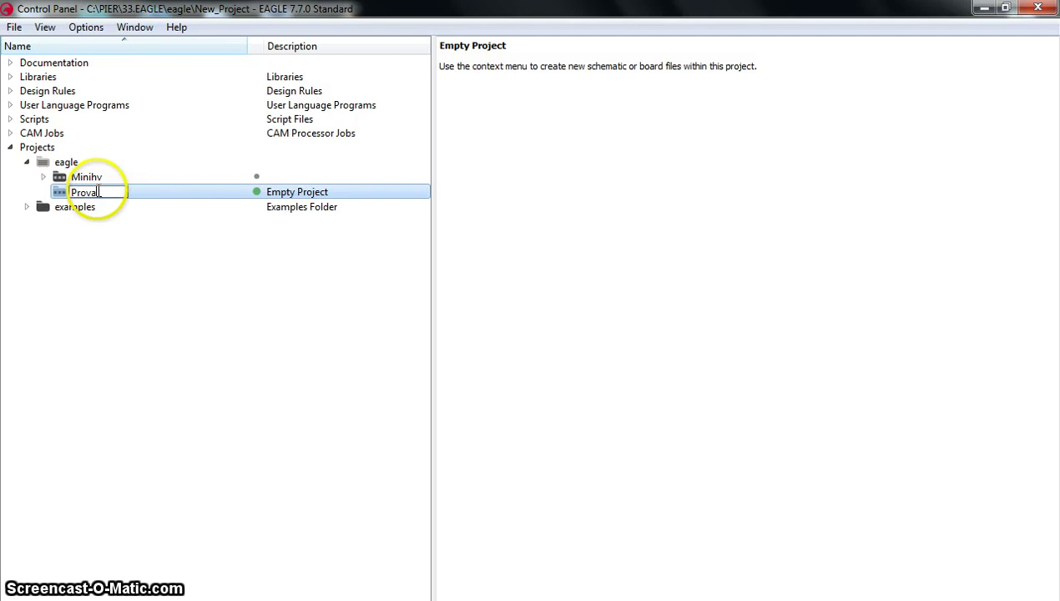
text(Prova)
key(Return)
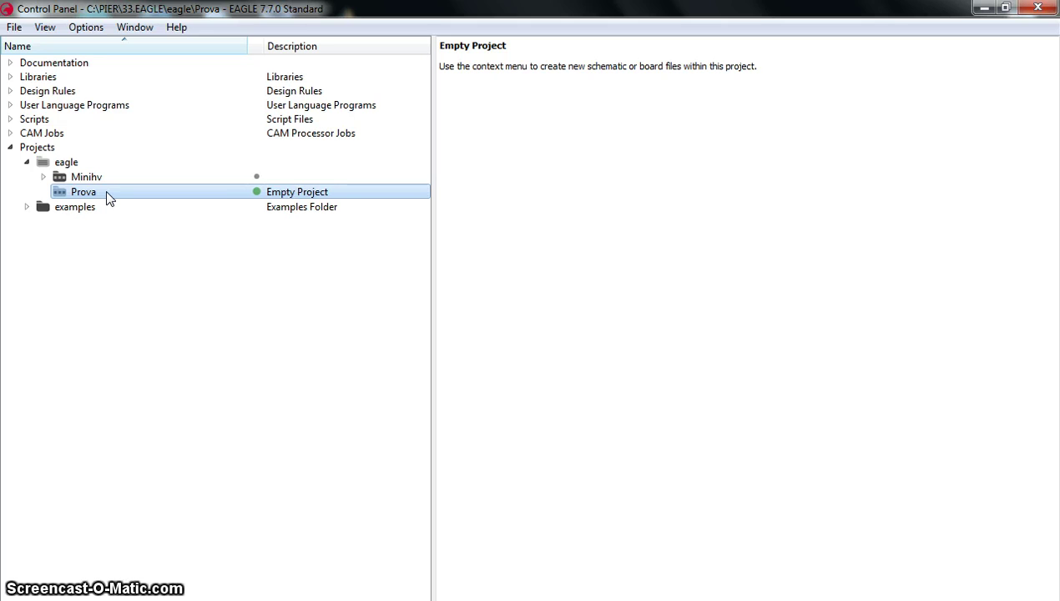
Step: Create a new schematic in the Prova project and maximize its window
right_click(109, 198)
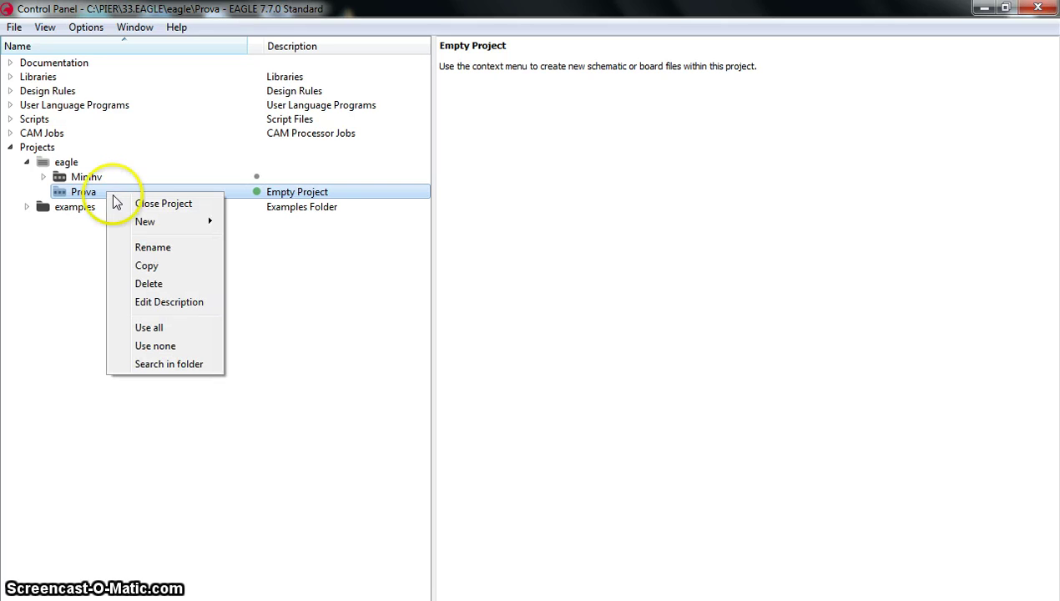
mouse_move(185, 224)
click(247, 222)
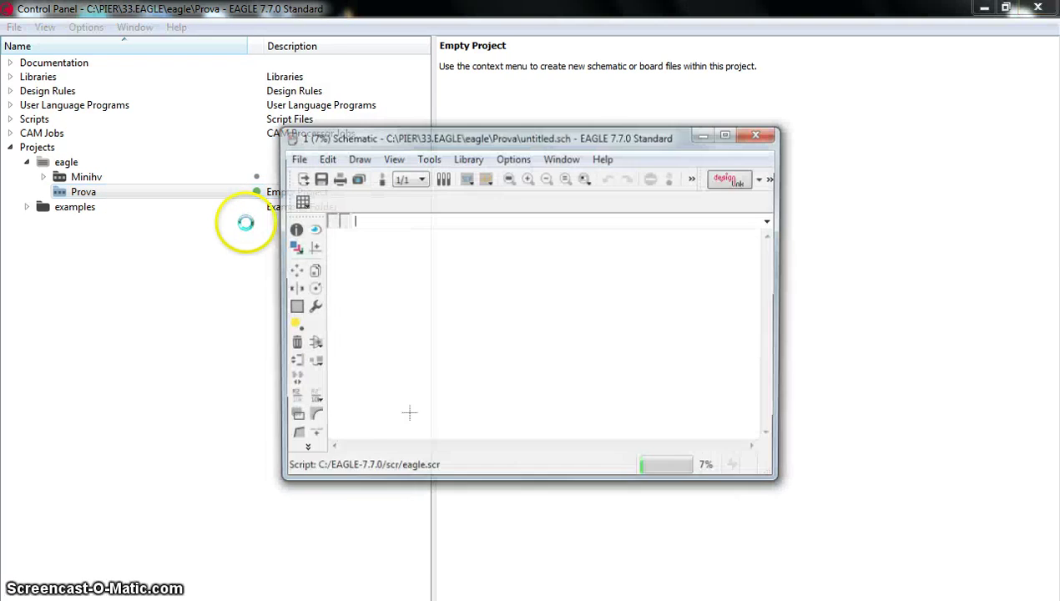
double_click(528, 139)
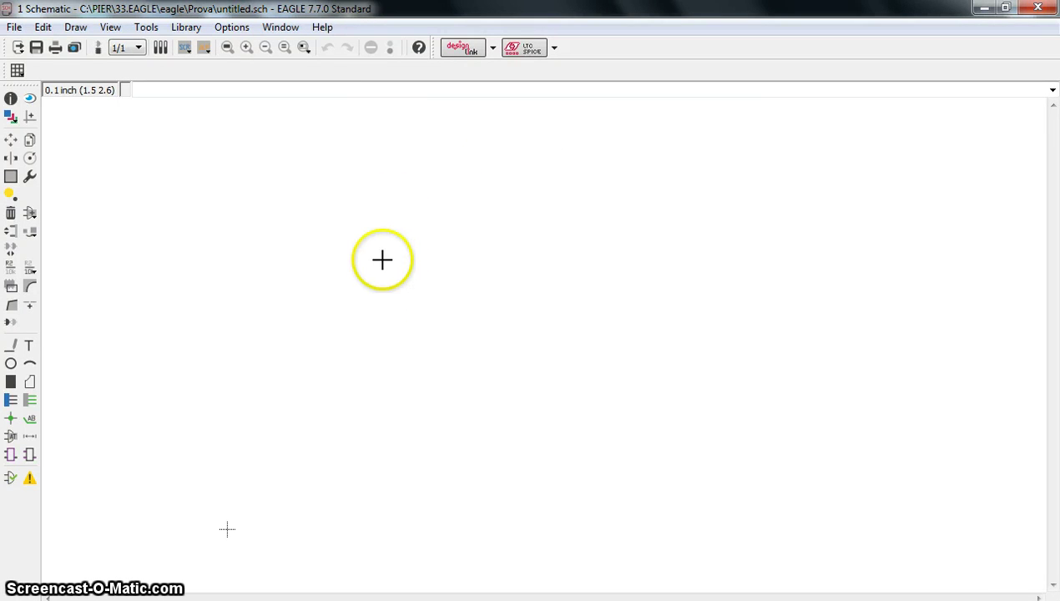
click(163, 471)
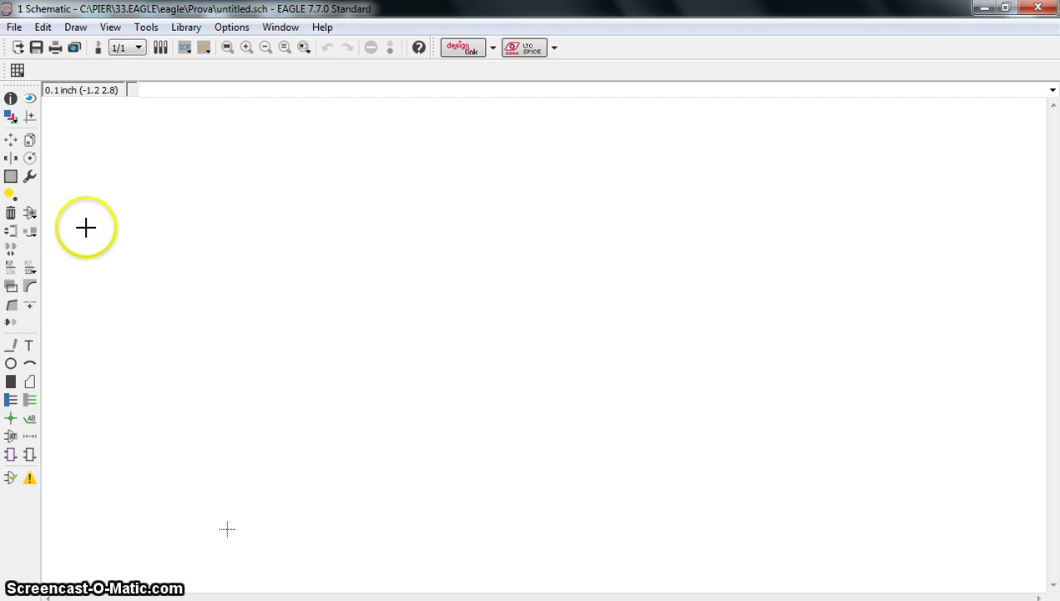
Step: Search the part libraries for "resistor" and choose the American-symbol device R-US_0207/10 from the resistor library for adding
click(30, 214)
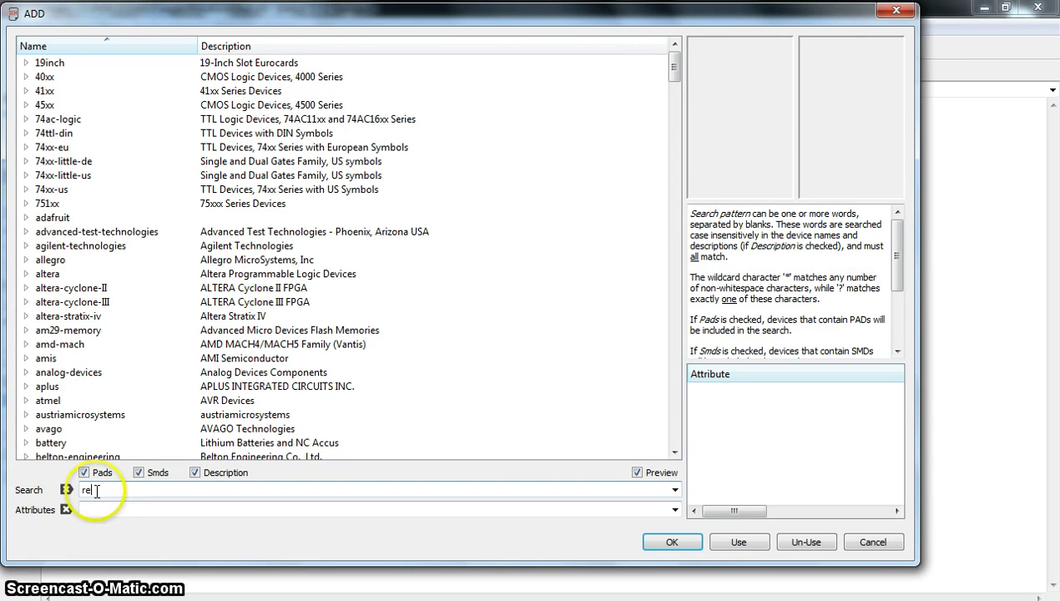
text(resistor)
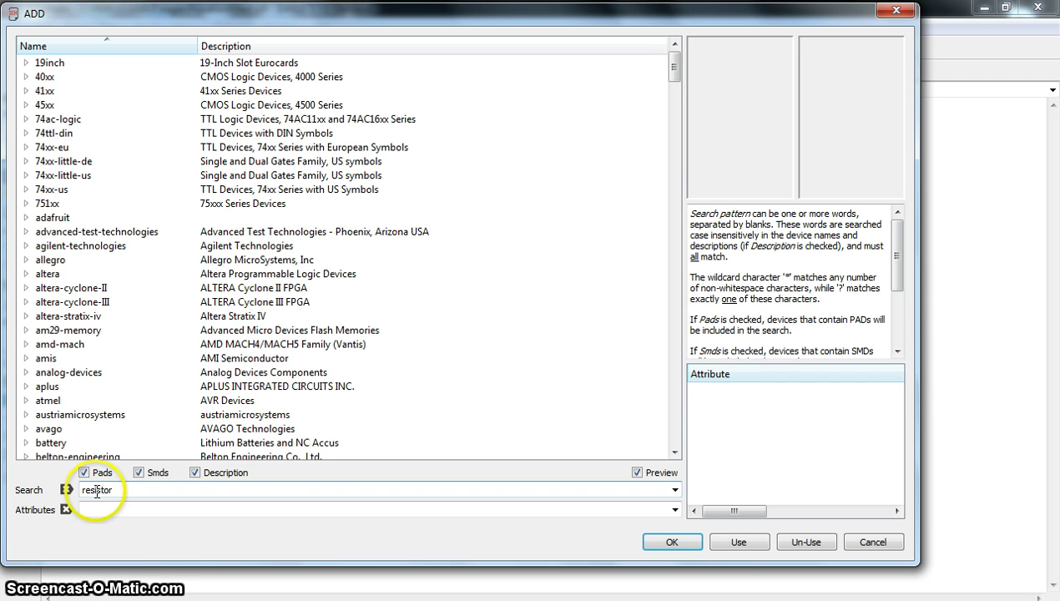
key(Return)
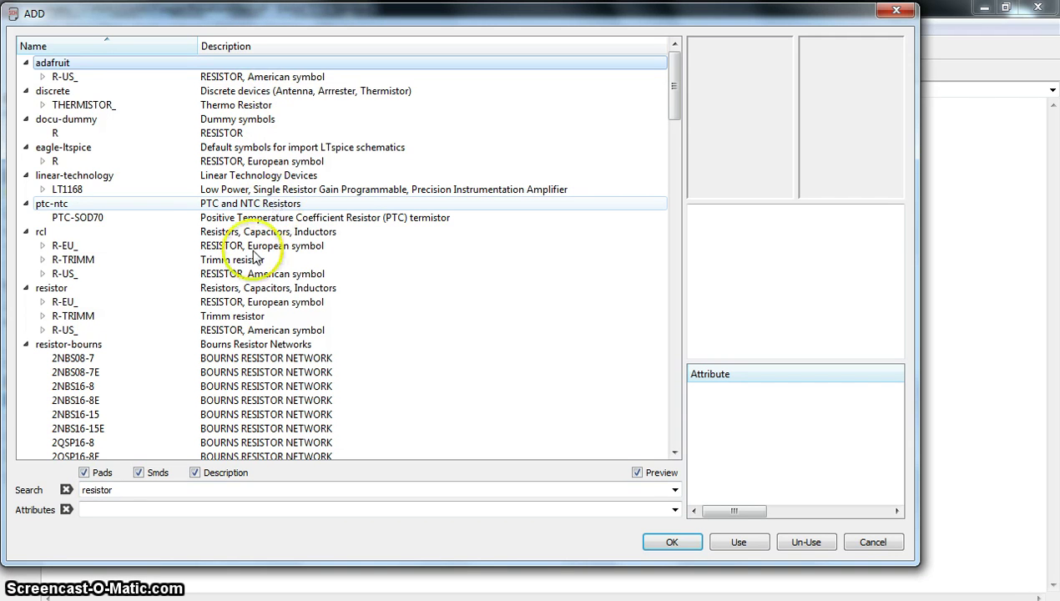
scroll(251, 284, down, 3)
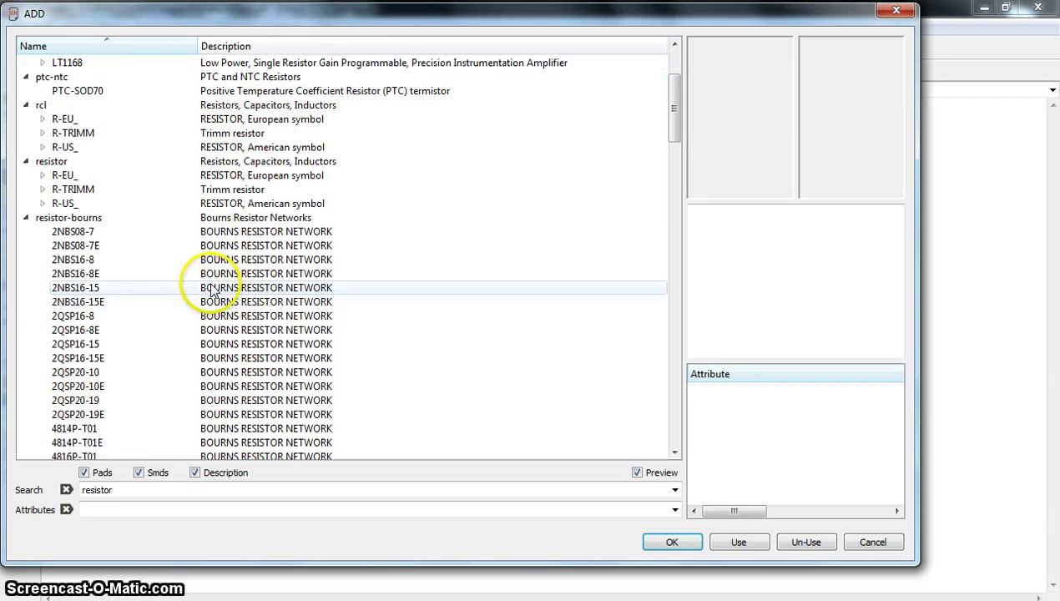
scroll(213, 289, down, 1)
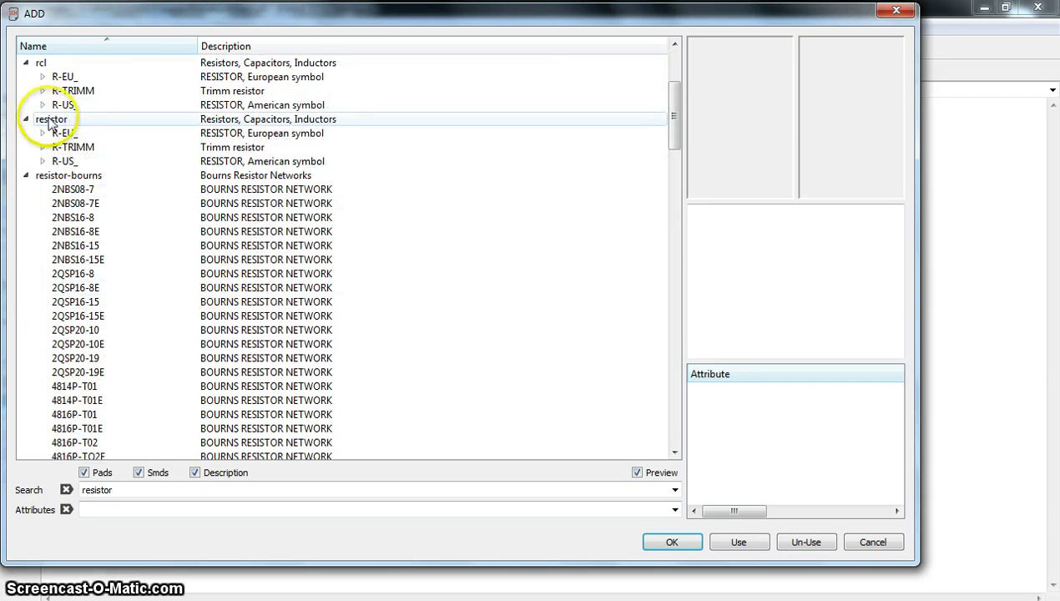
click(43, 162)
click(42, 162)
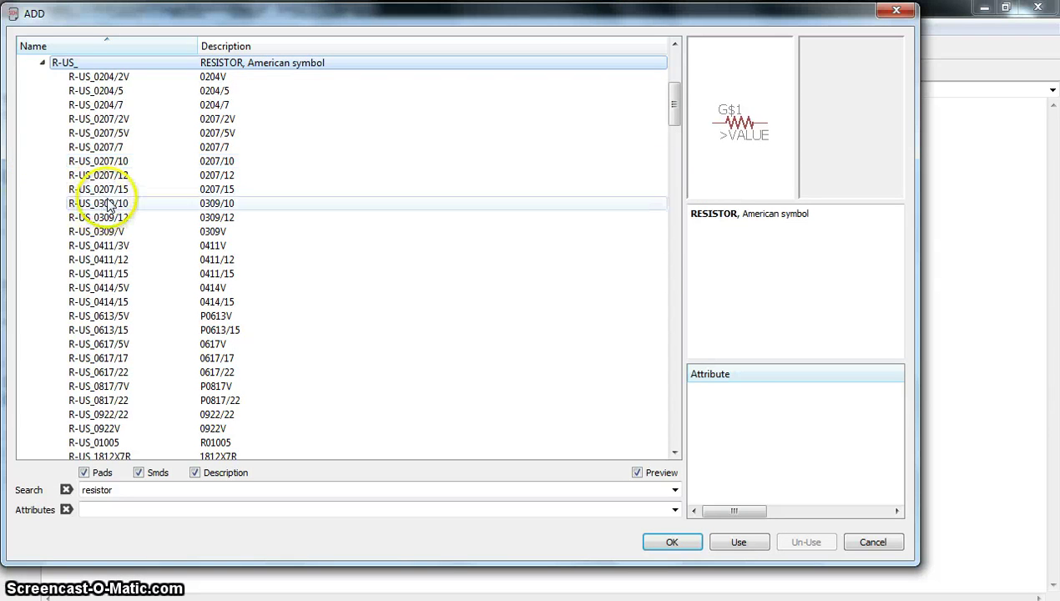
click(127, 161)
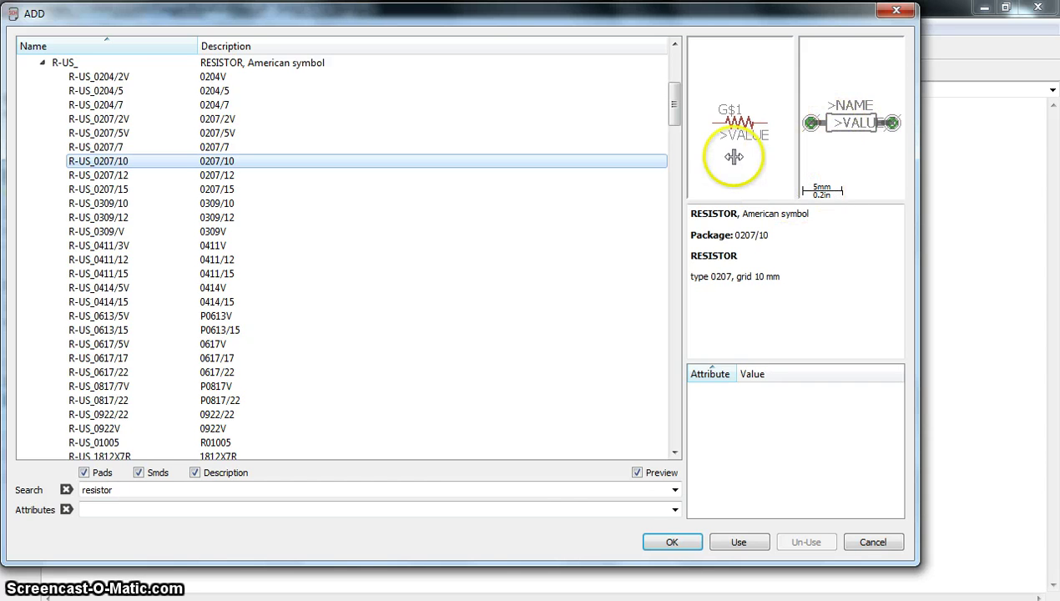
click(670, 541)
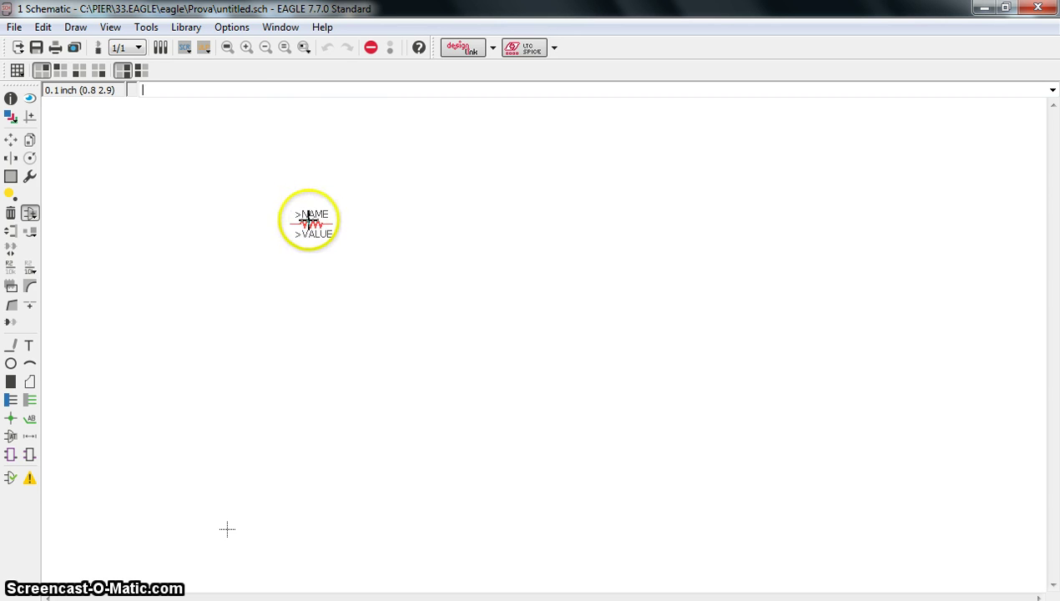
Step: Place one resistor vertically at about (0.8 2.9) inch on the schematic and finish adding parts
right_click(309, 219)
right_click(309, 219)
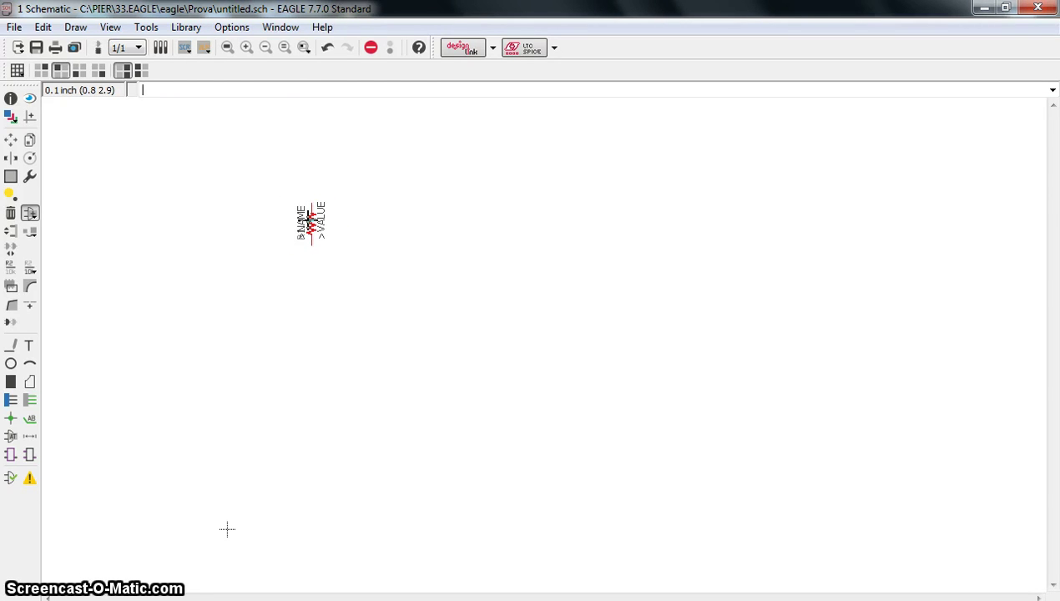
click(310, 221)
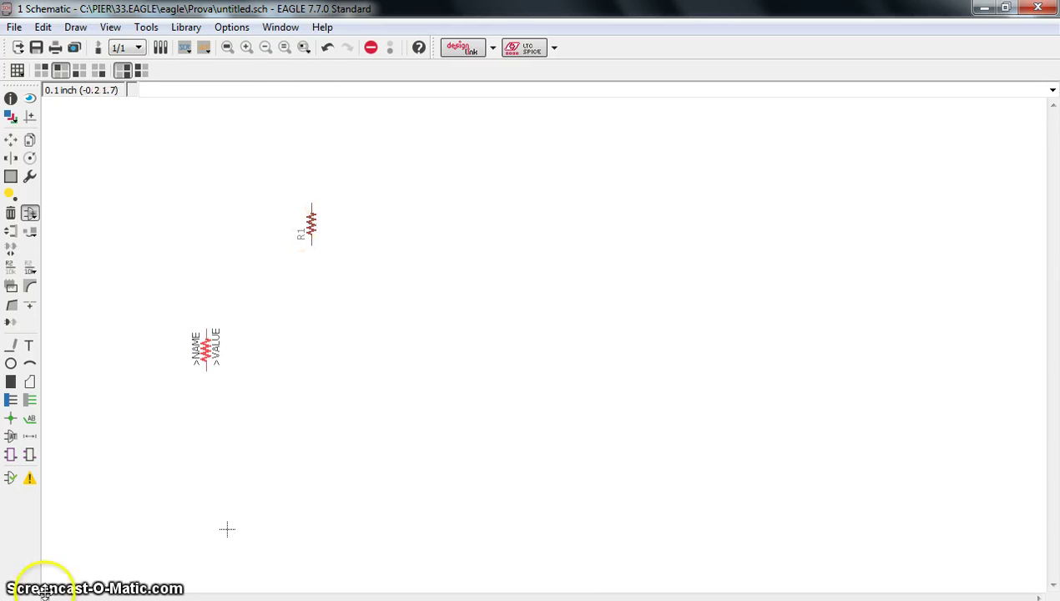
key(Escape)
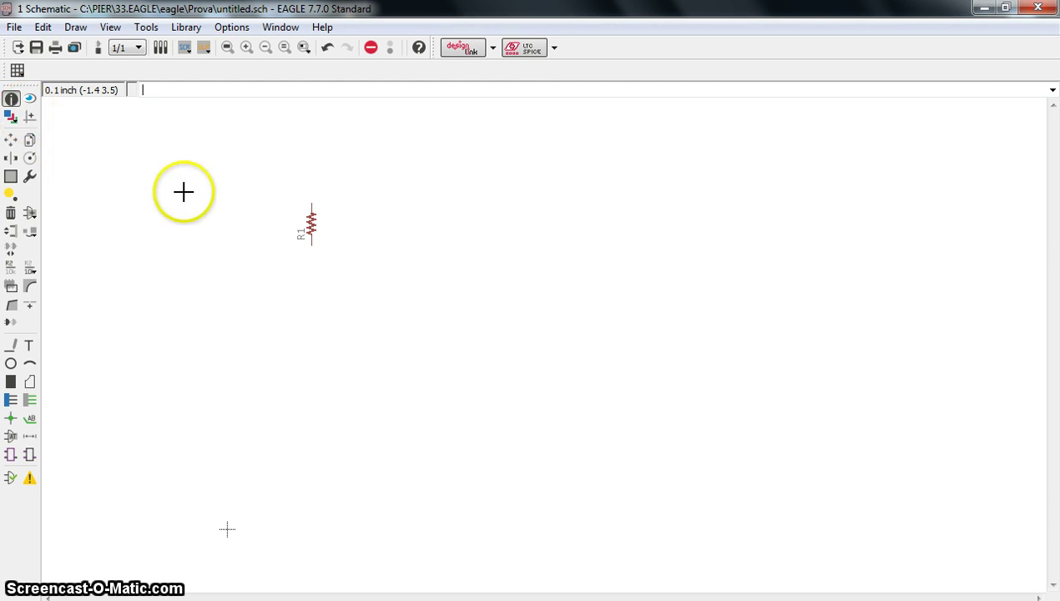
Step: Set resistor R1's value to 470 and review its properties
click(311, 230)
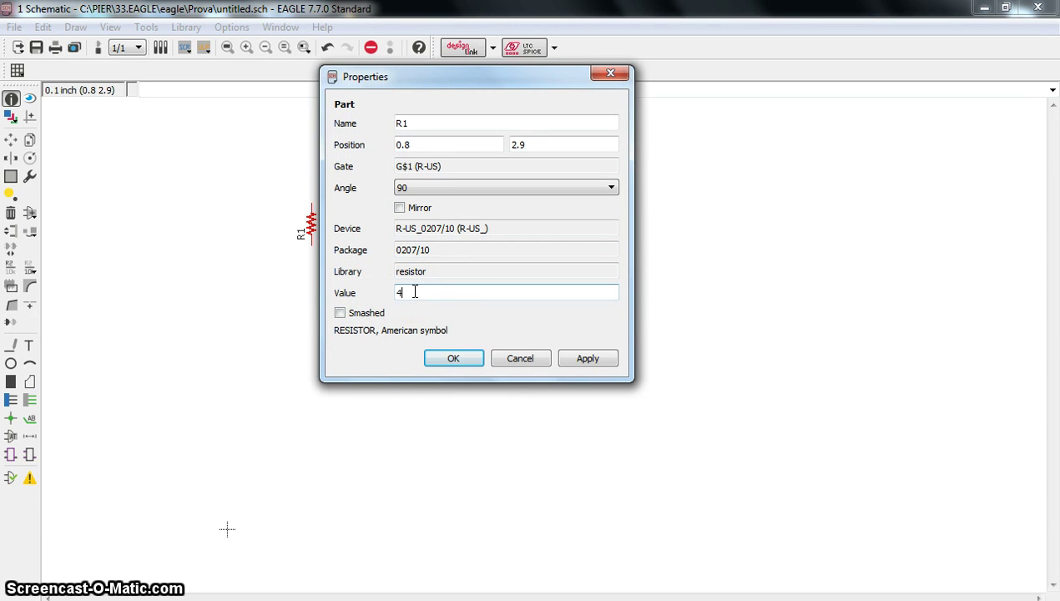
click(464, 361)
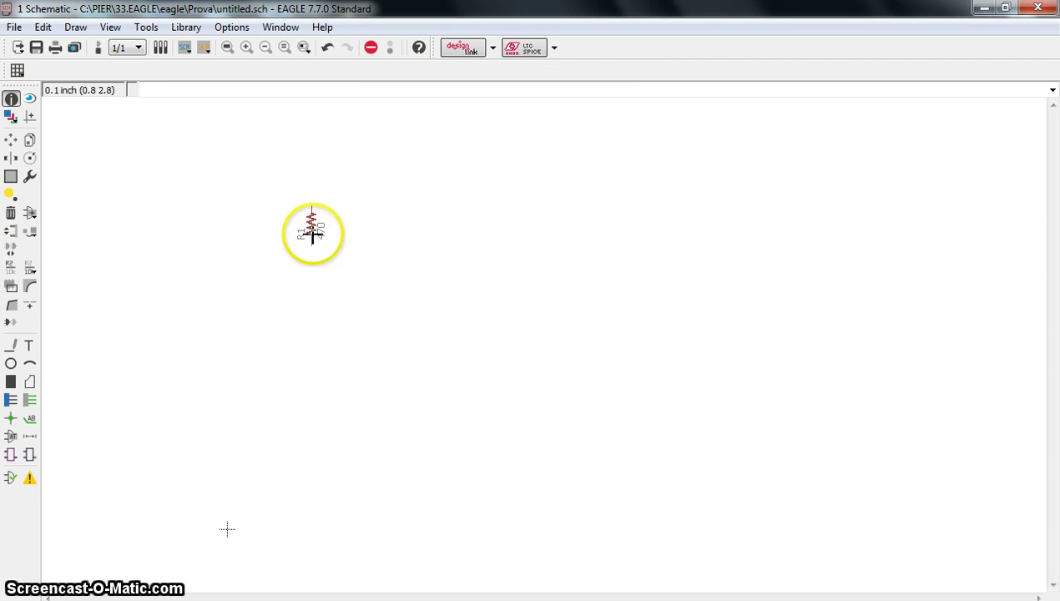
right_click(311, 225)
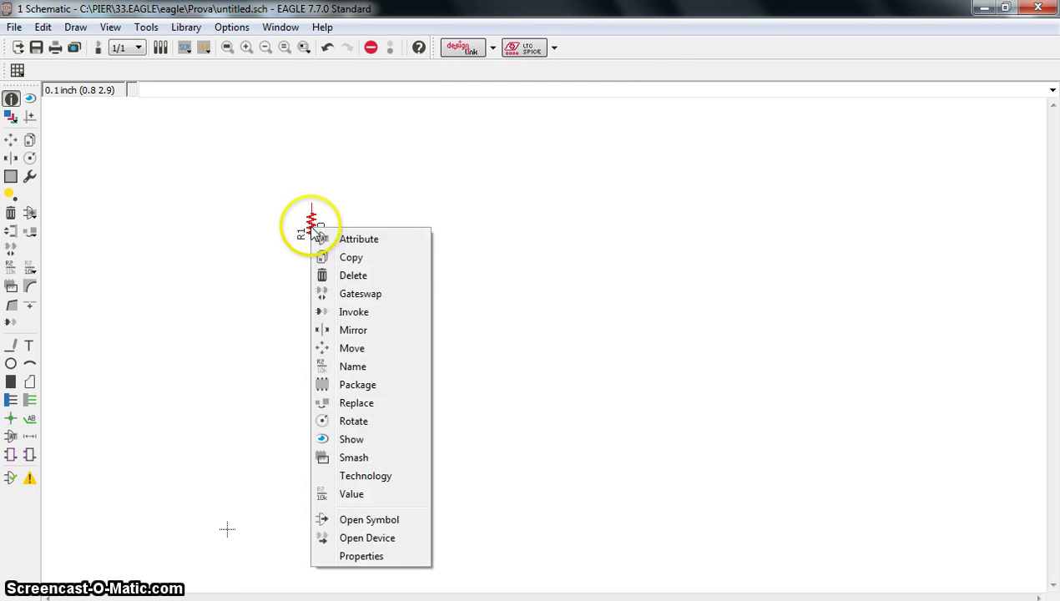
click(362, 555)
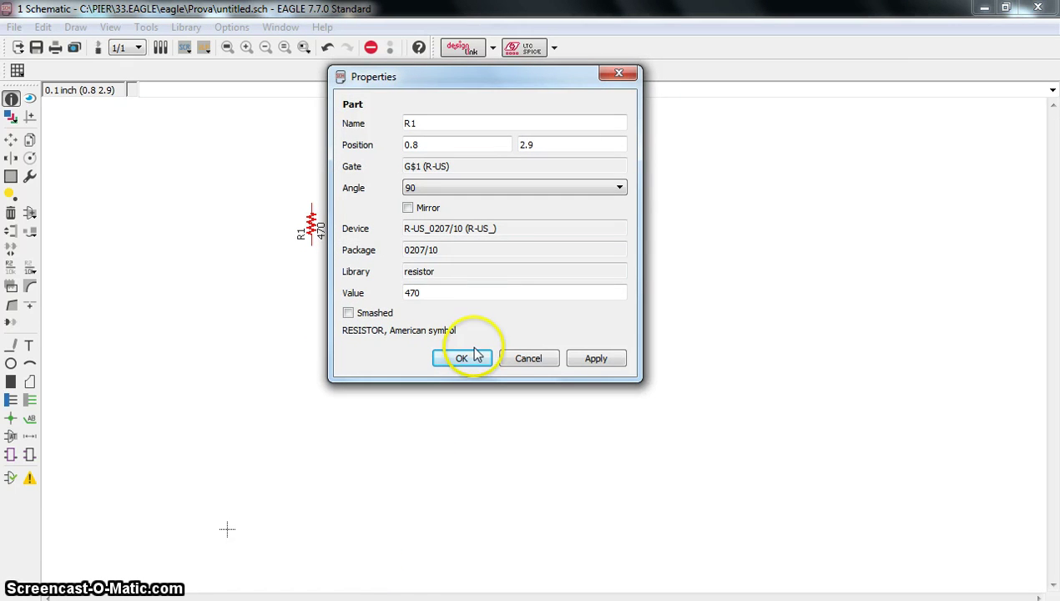
click(461, 358)
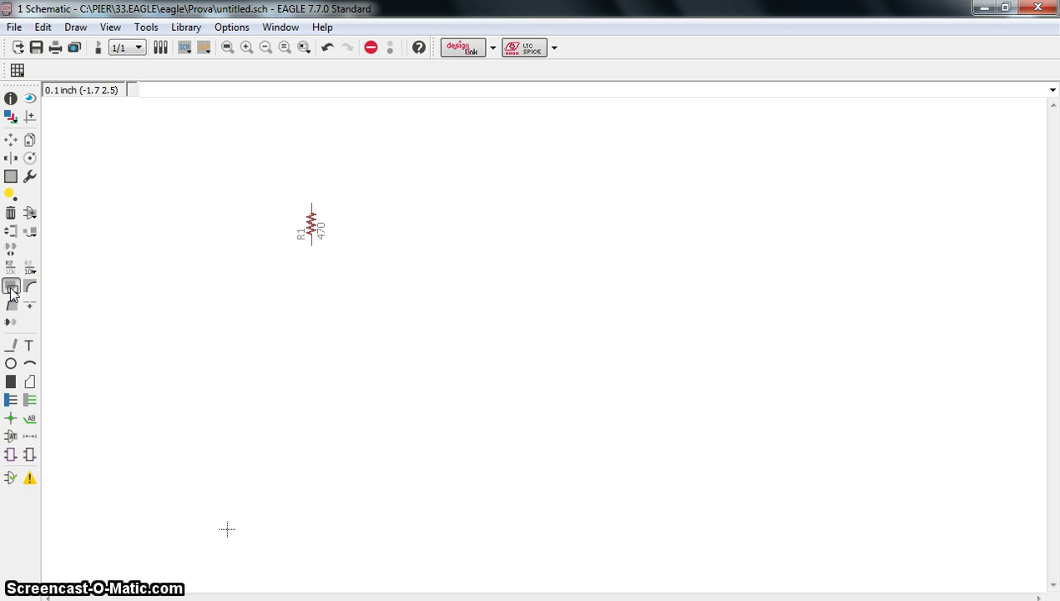
Step: Smash R1 to detach its name and value labels, and rotate both labels to read horizontally
scroll(311, 227, up, 2)
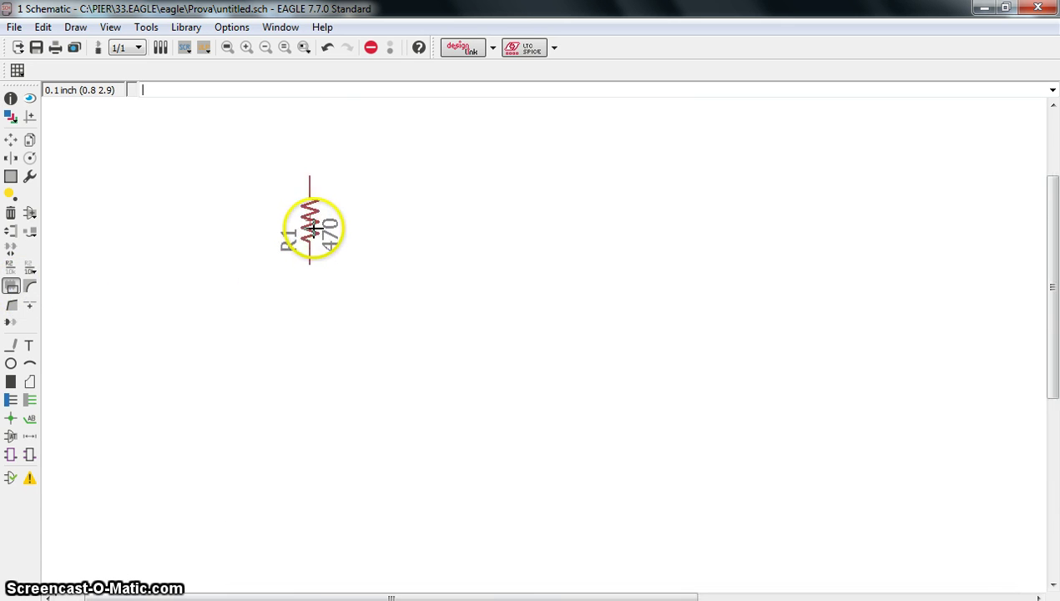
scroll(310, 227, up, 3)
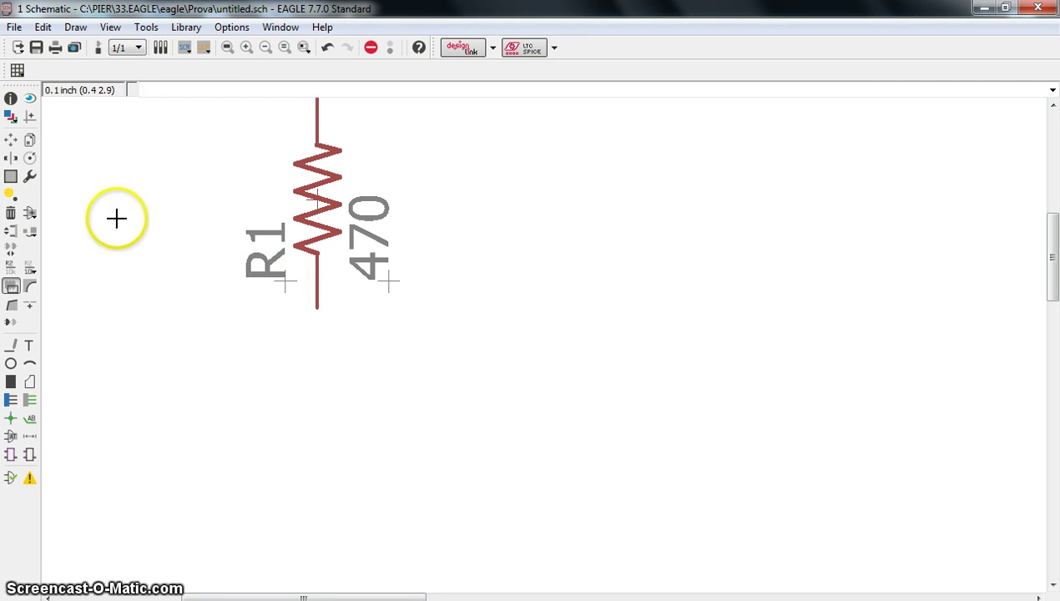
click(30, 158)
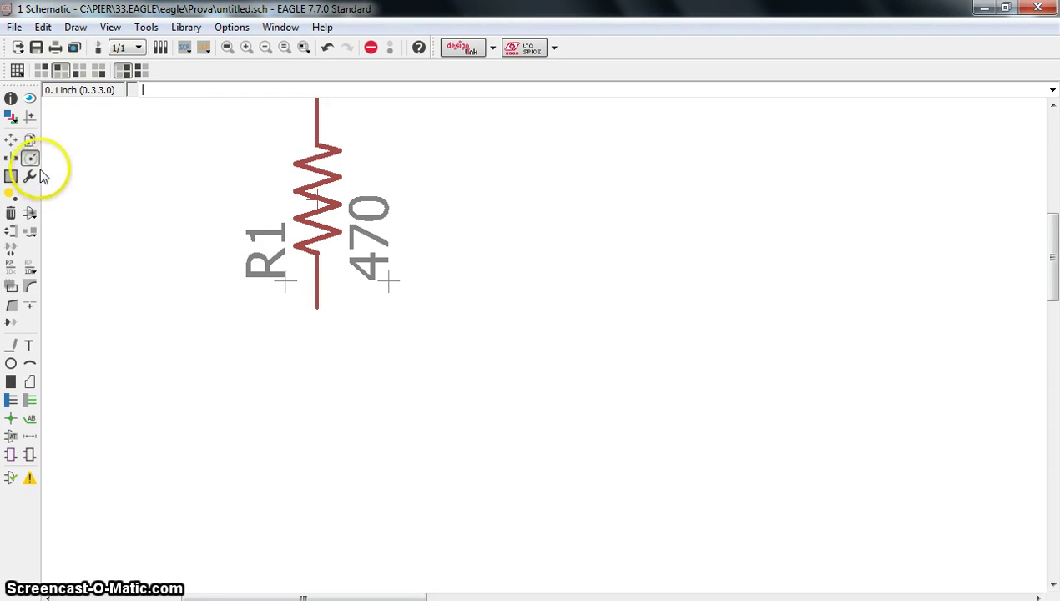
click(283, 282)
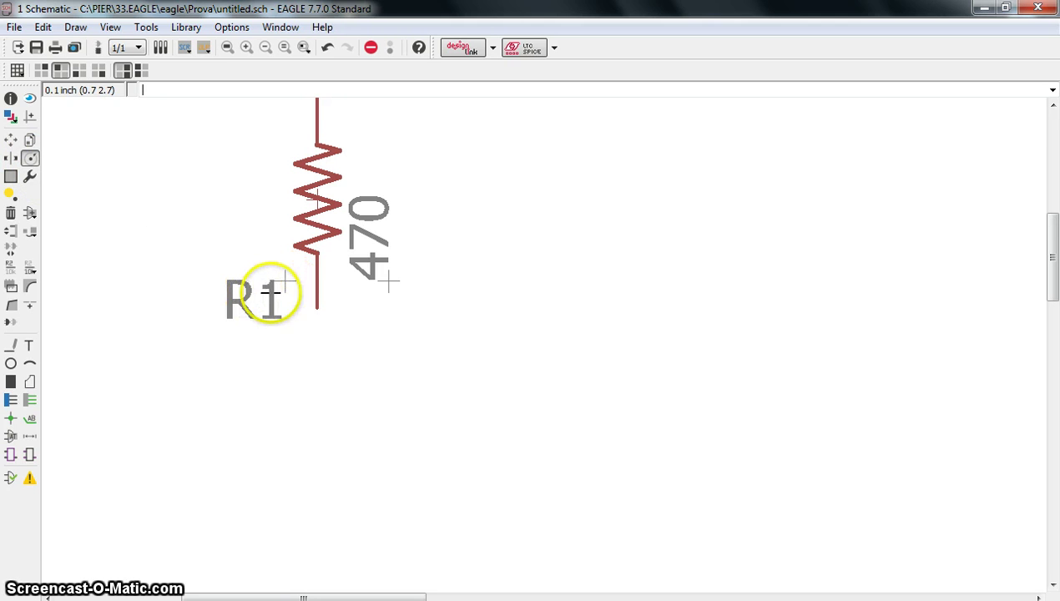
click(389, 284)
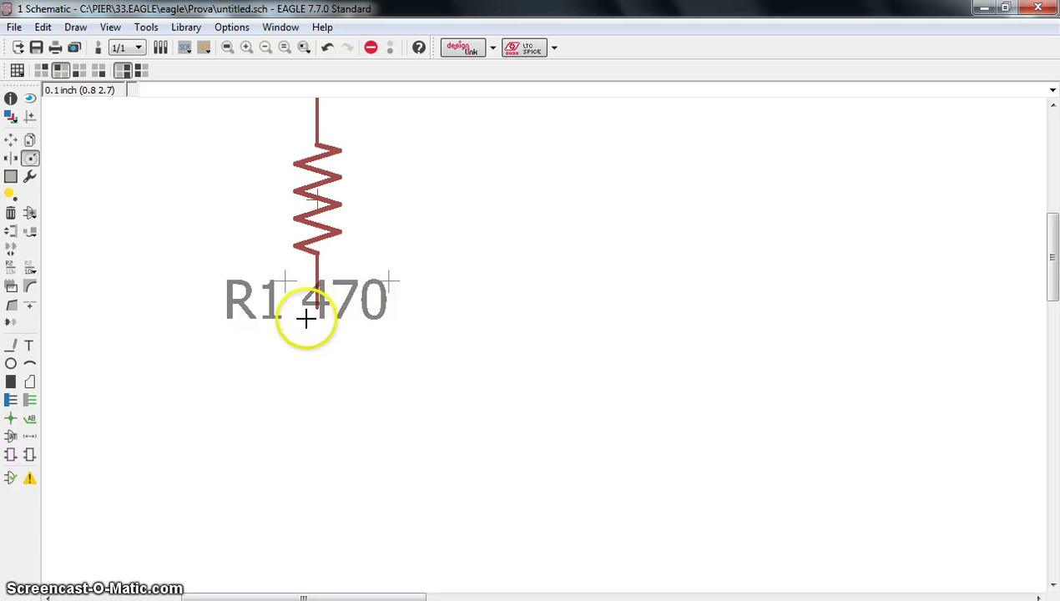
Step: Move R1's name label to the upper left of the resistor symbol and its value label directly beneath the name
click(10, 146)
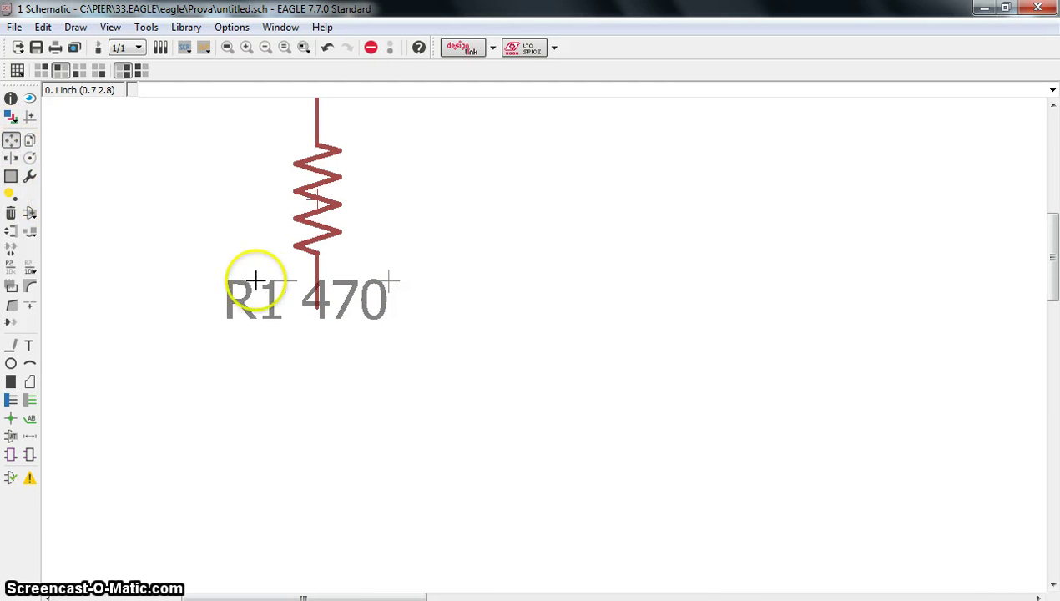
click(282, 283)
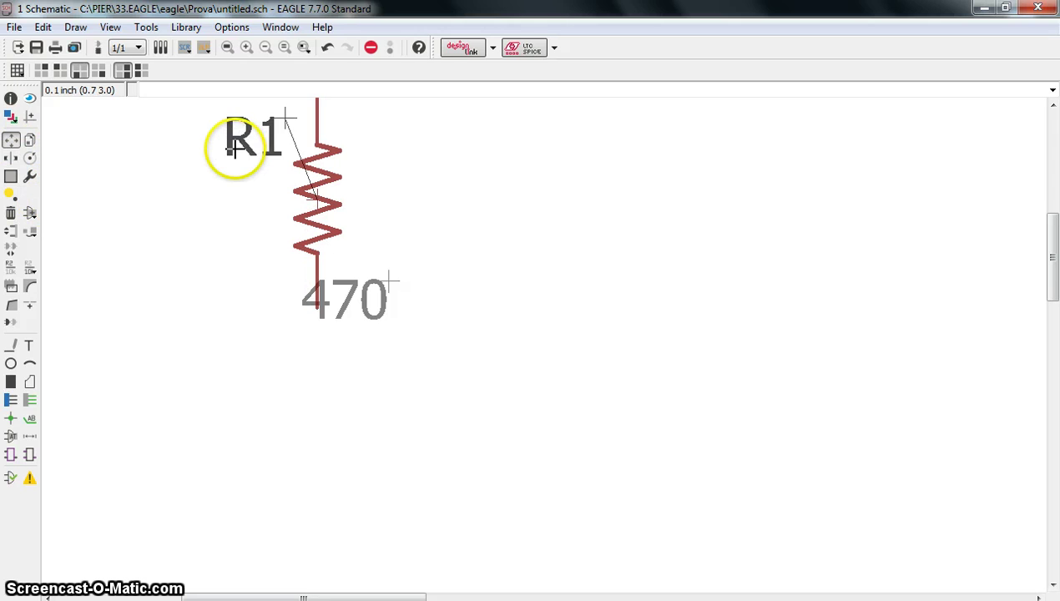
click(216, 150)
click(389, 282)
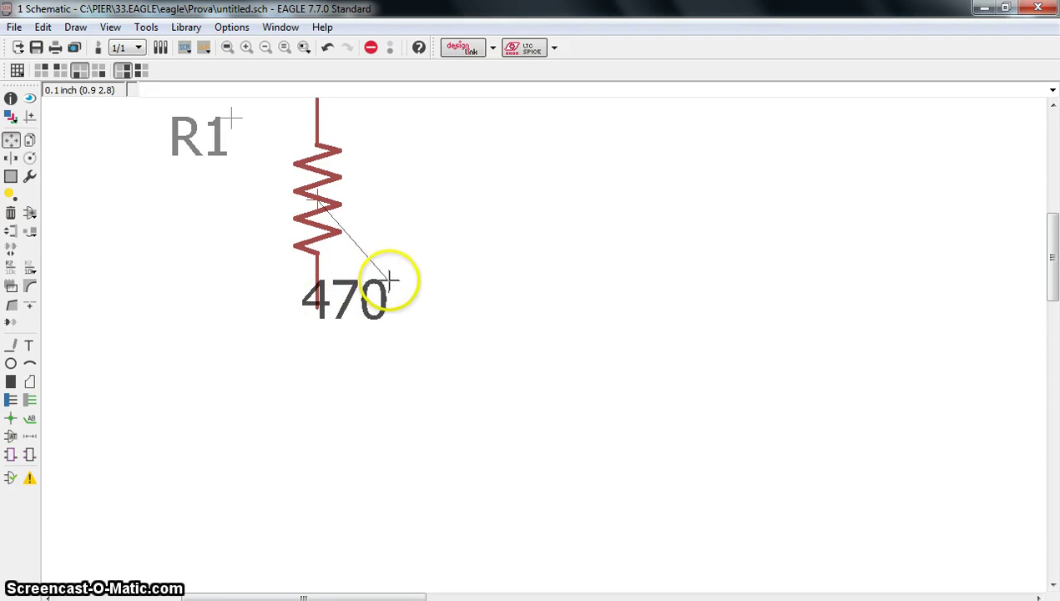
click(206, 163)
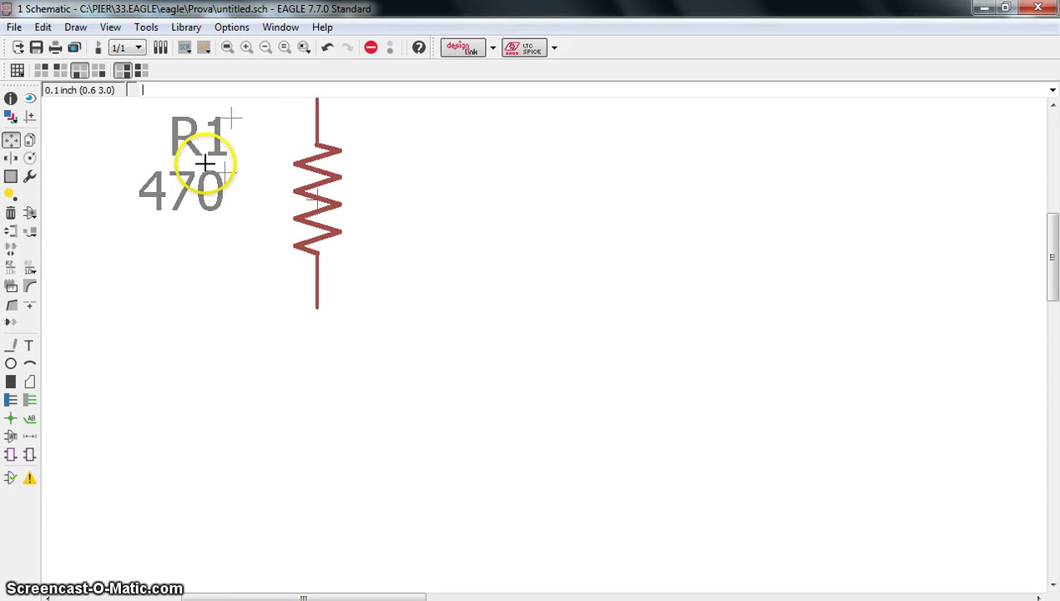
scroll(257, 298, down, 2)
scroll(257, 298, down, 1)
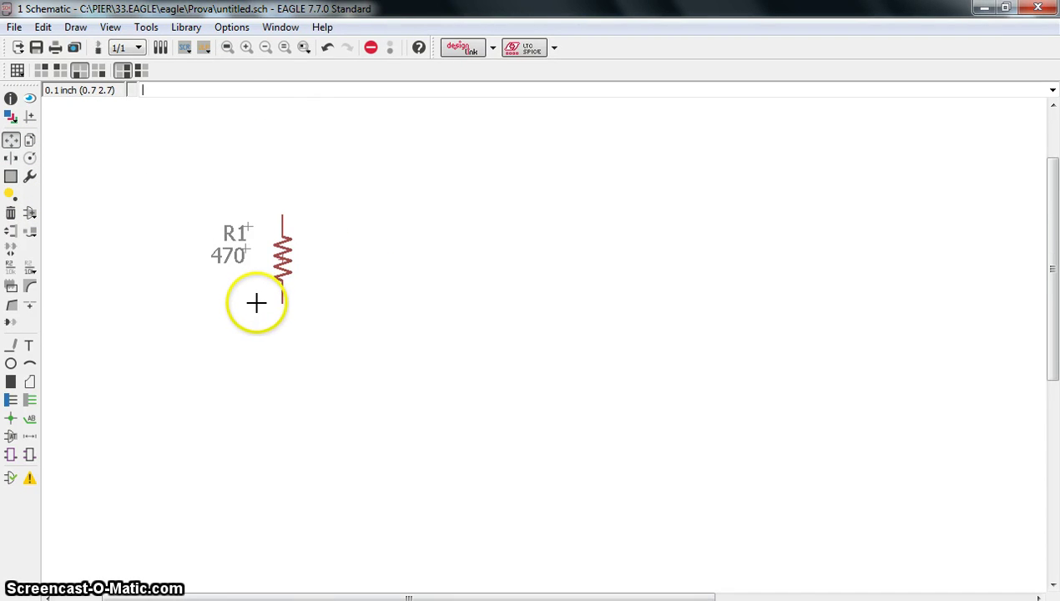
scroll(257, 301, up, 2)
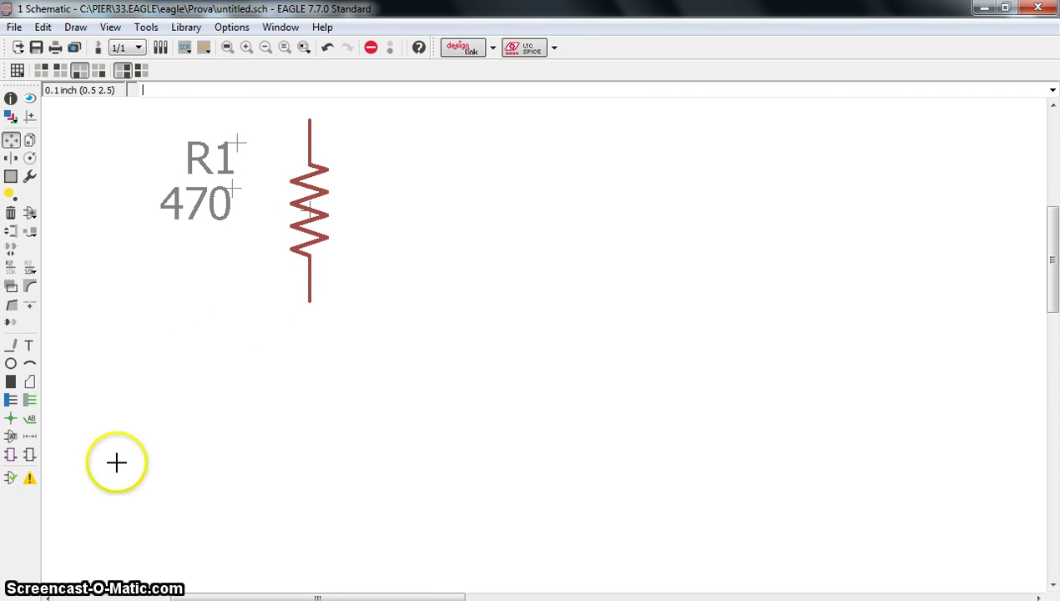
Step: Copy resistor R1 and place the duplicate directly below it at about (0.8 2.3) inch on the schematic
scroll(265, 309, down, 1)
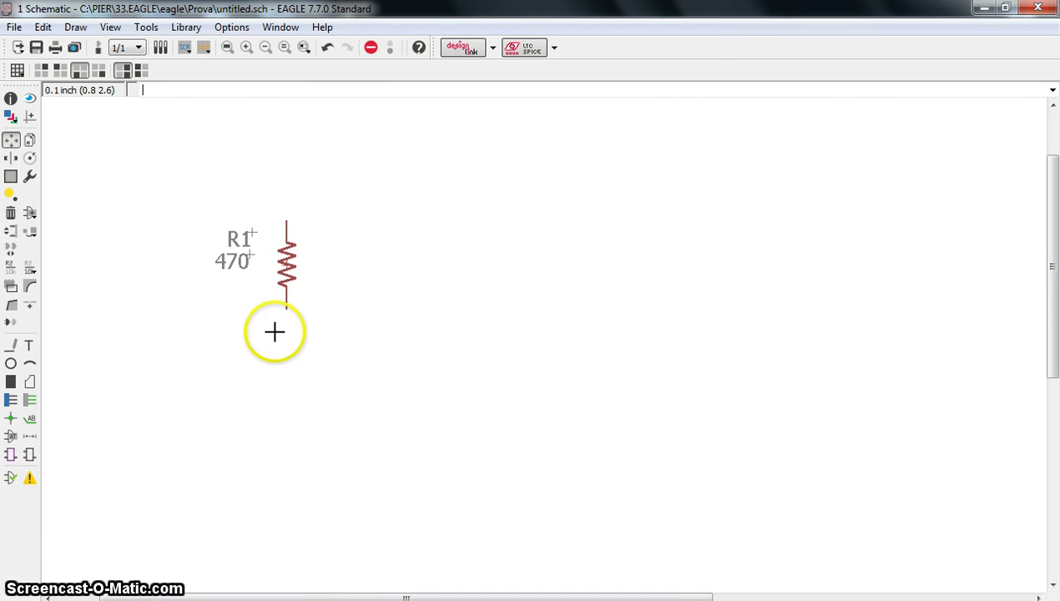
click(30, 141)
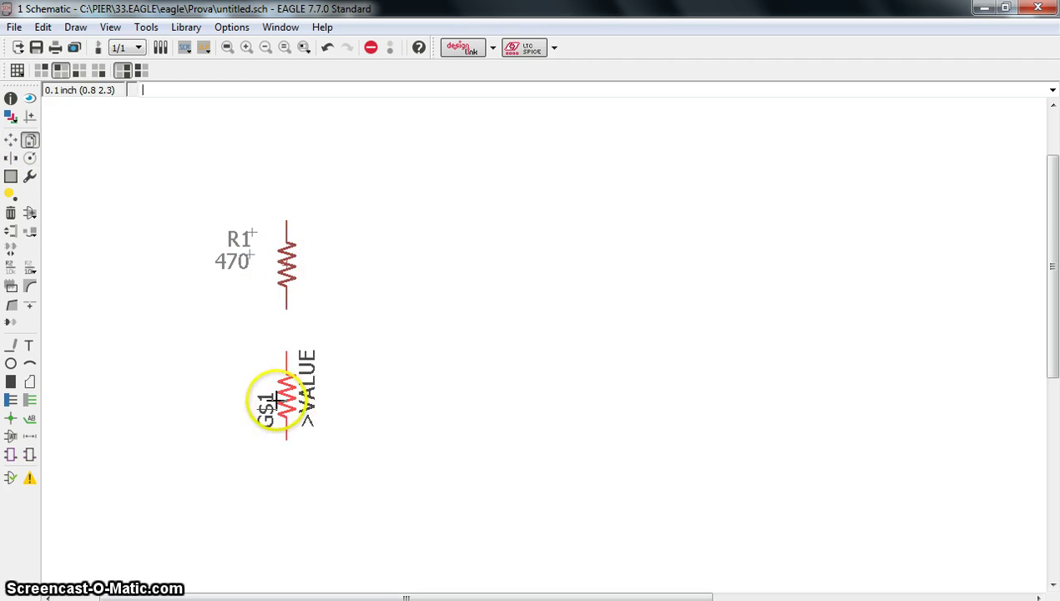
click(284, 405)
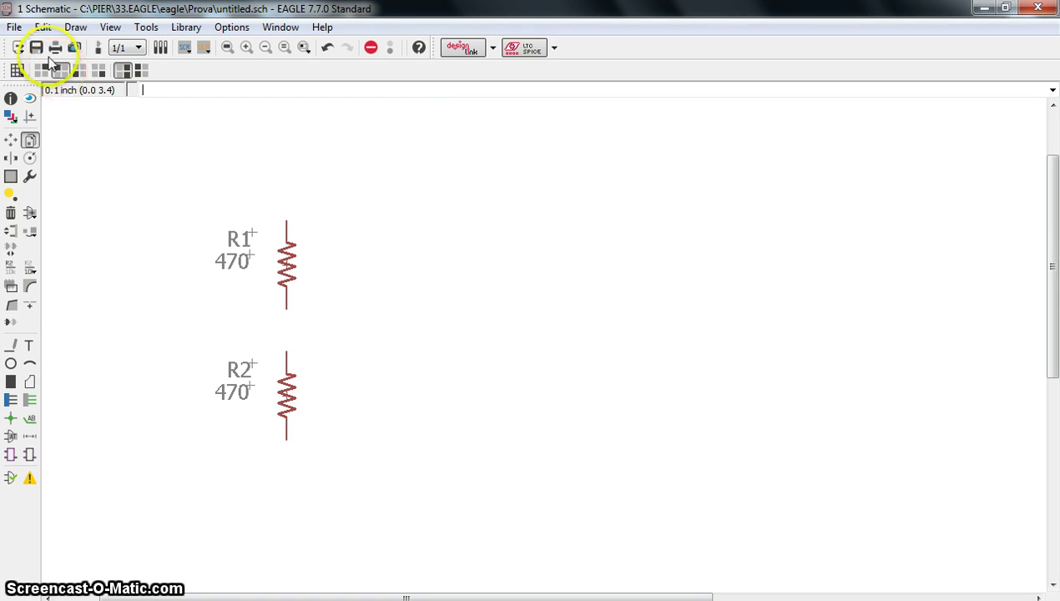
Step: Generate the board untitled.brd from the schematic and maximize the board editor window
click(96, 50)
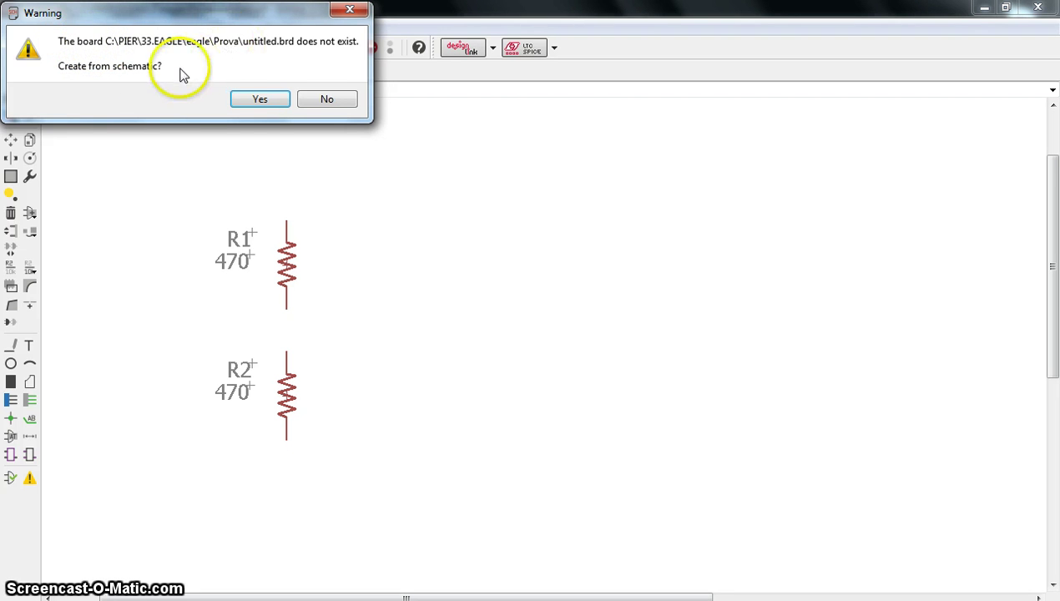
click(258, 100)
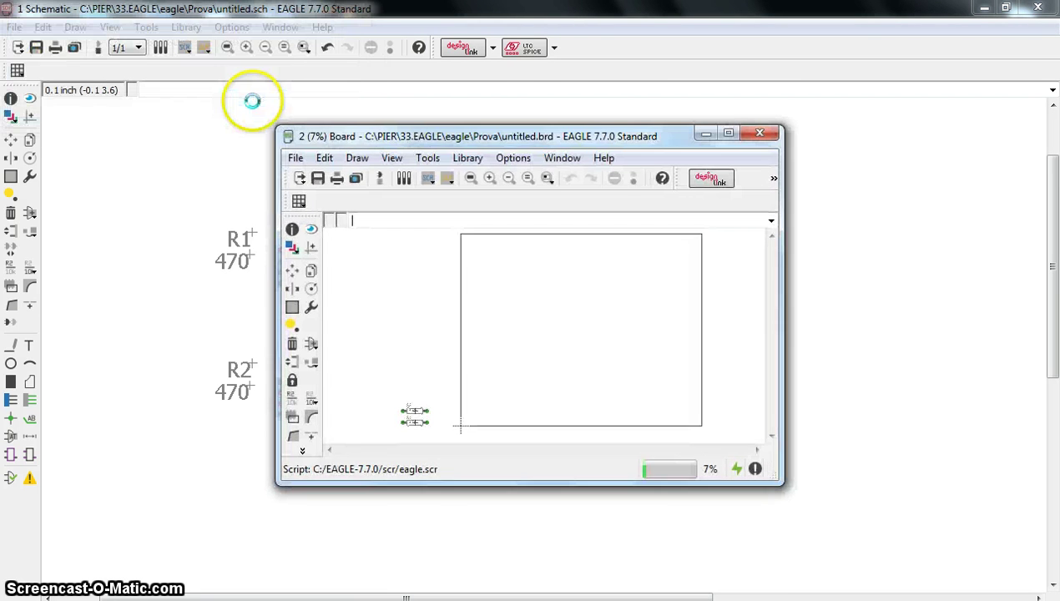
double_click(488, 138)
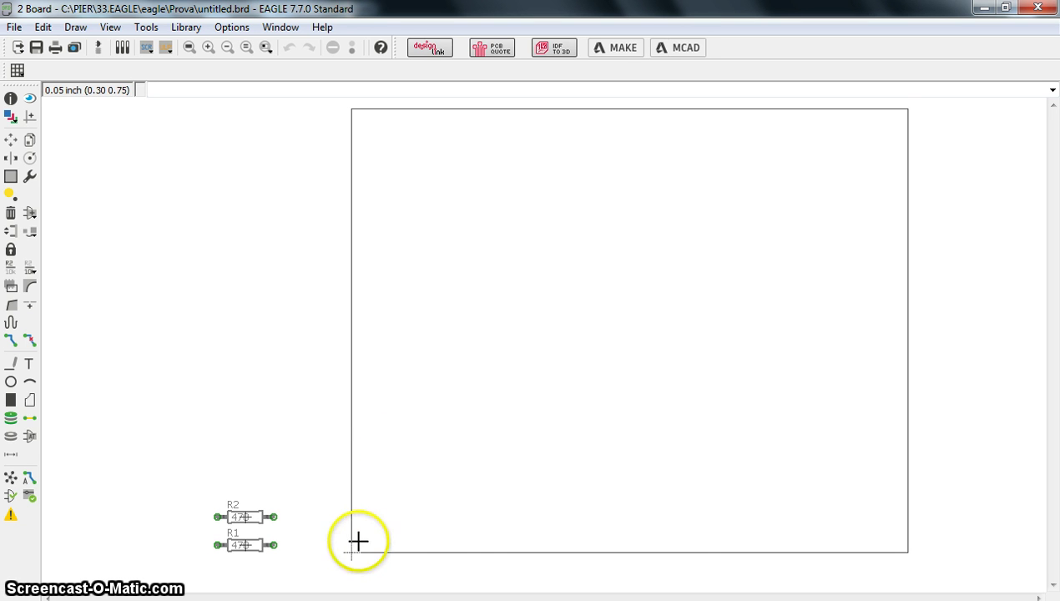
drag(770, 557, 807, 550)
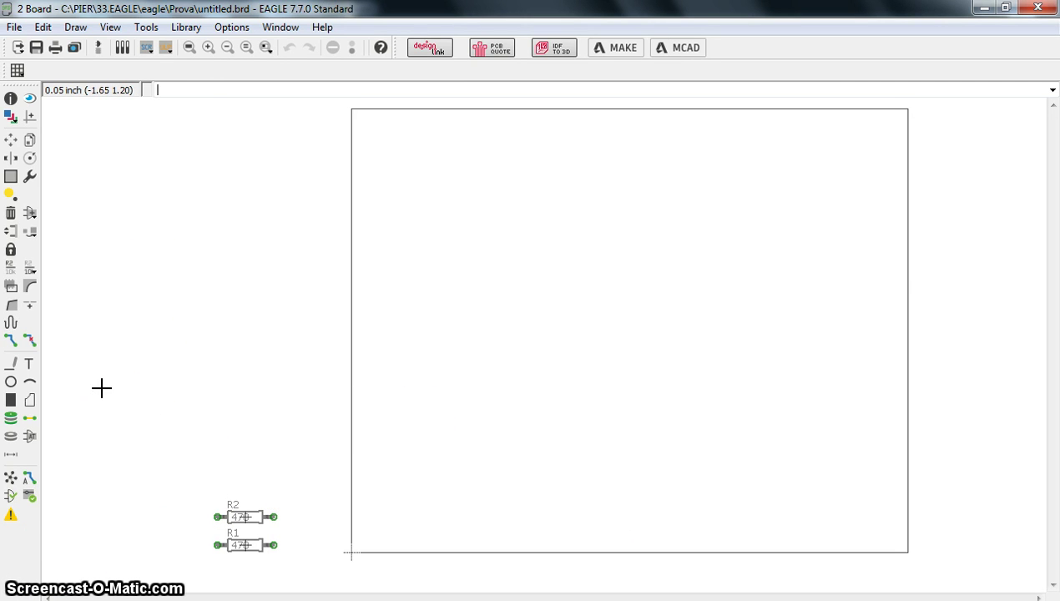
Step: Start a dimension at the board outline's lower-left corner and extend it along the bottom edge
click(11, 457)
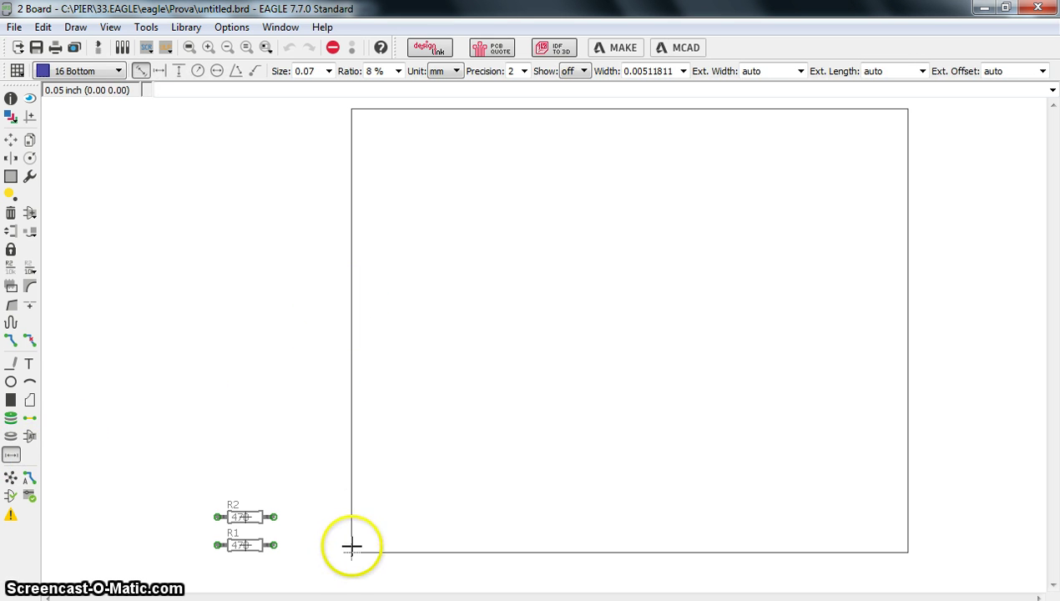
scroll(343, 561, up, 3)
scroll(342, 561, up, 2)
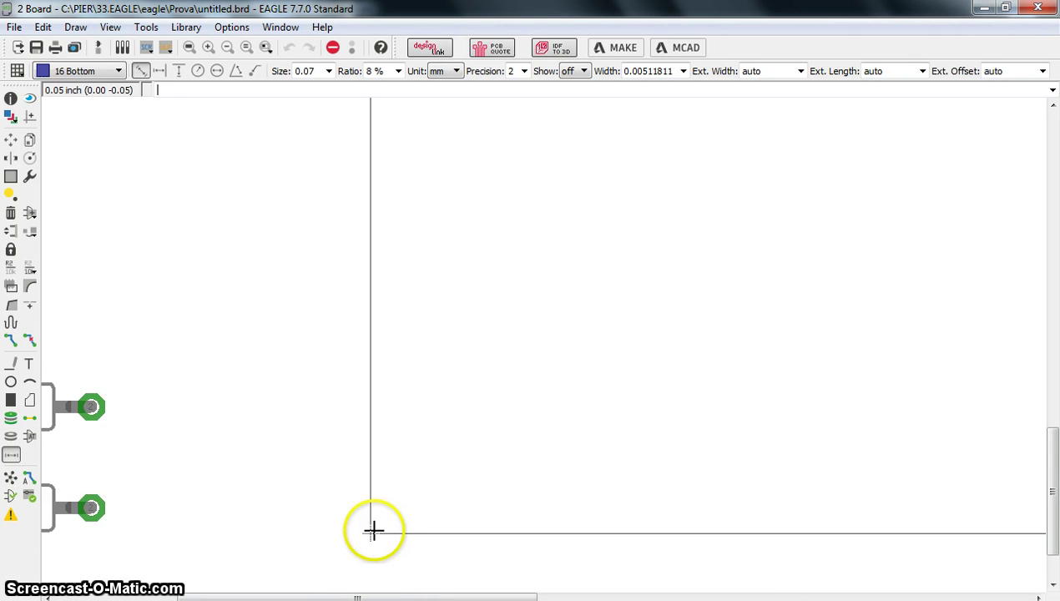
scroll(372, 531, down, 4)
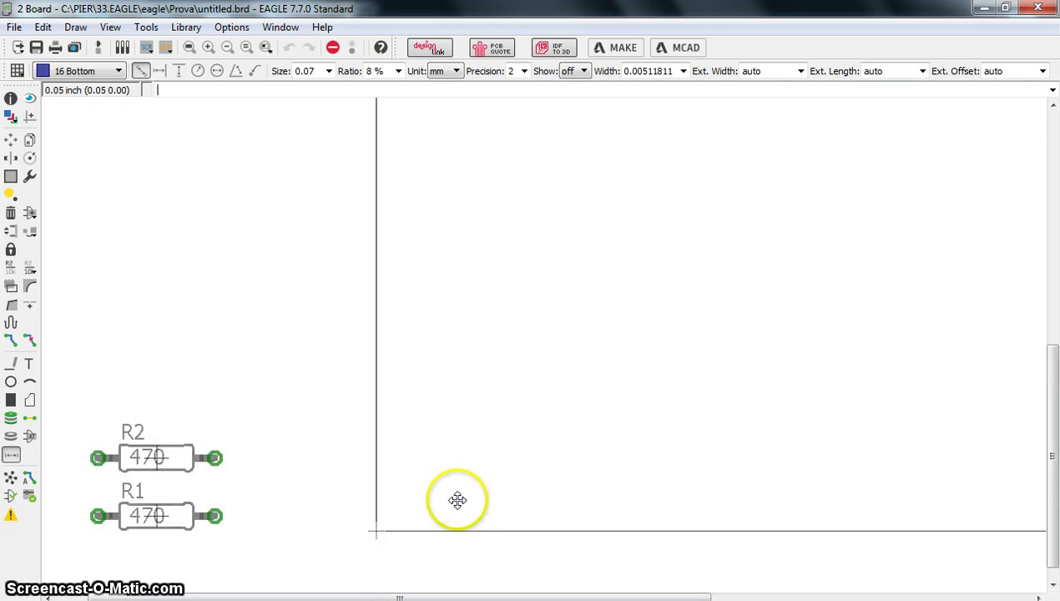
scroll(596, 510, down, 1)
click(669, 513)
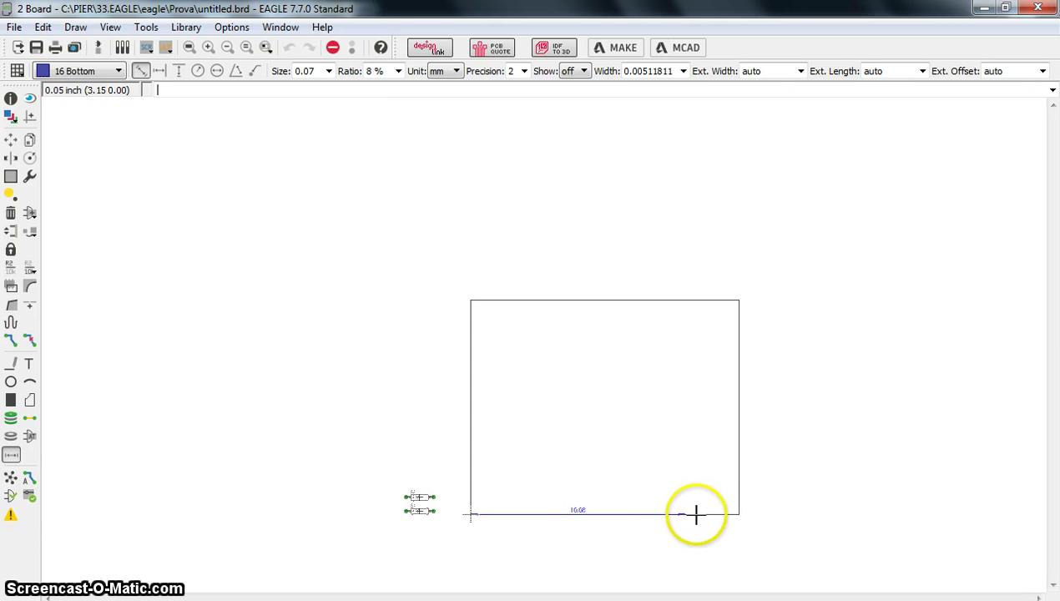
scroll(726, 506, up, 2)
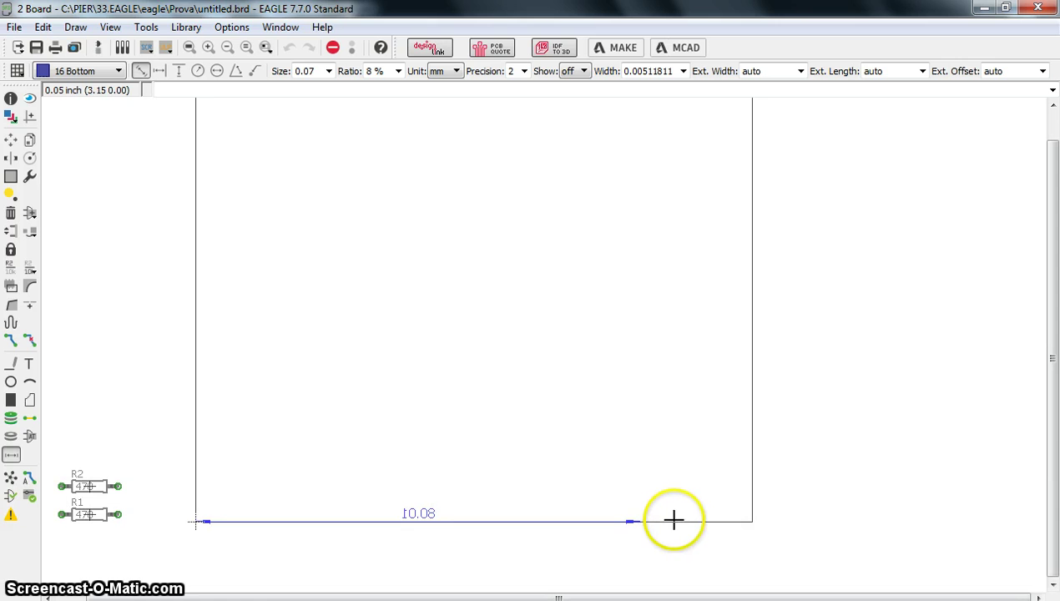
click(735, 520)
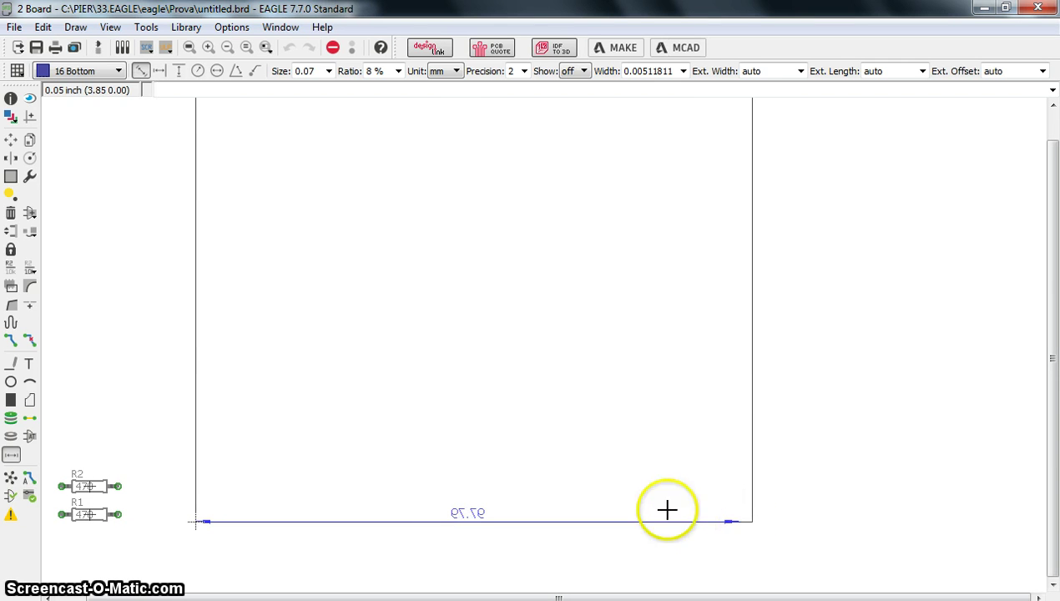
Step: Set the dimension's layer to 25 tNames, end it at the outline's lower-right corner and place it just below the bottom edge
click(108, 73)
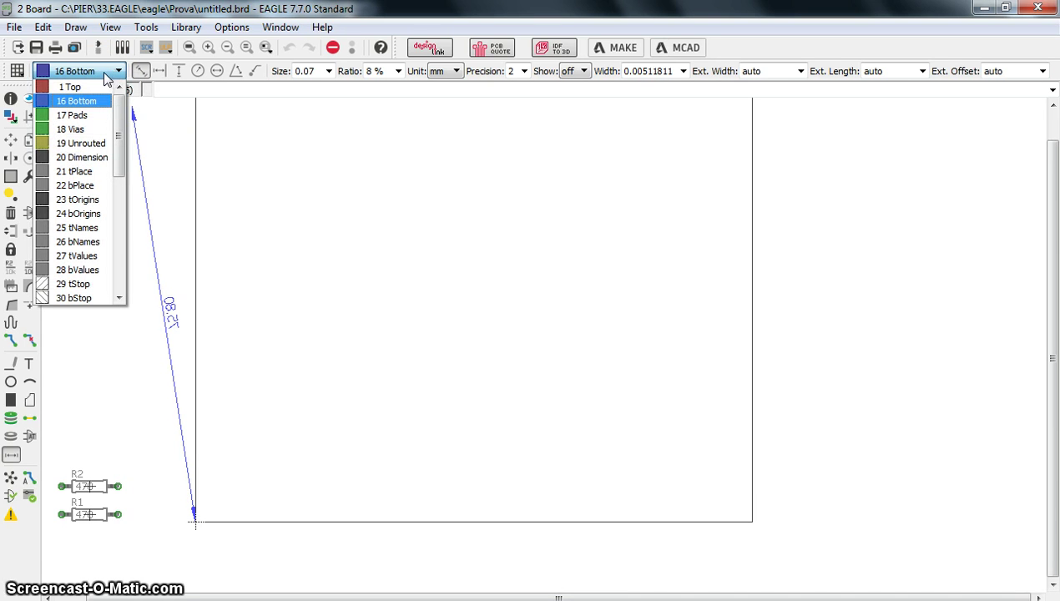
click(70, 228)
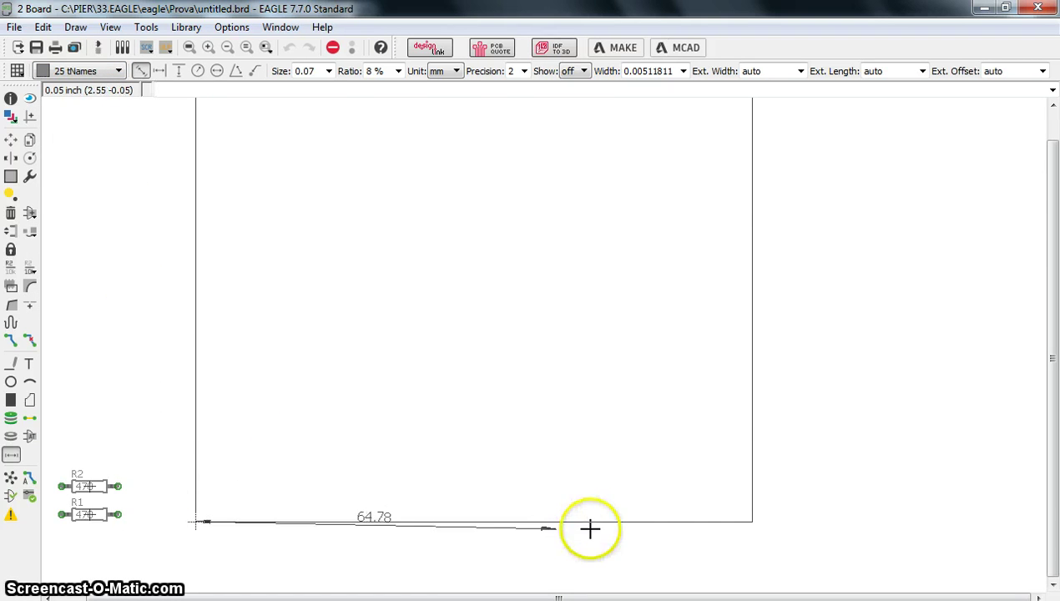
click(752, 522)
click(735, 522)
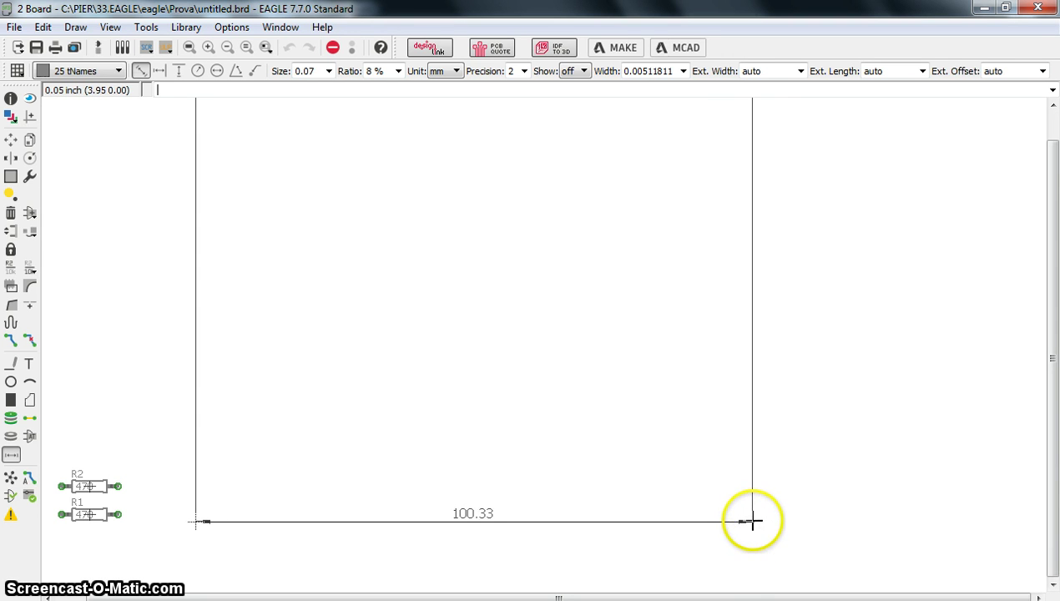
click(753, 521)
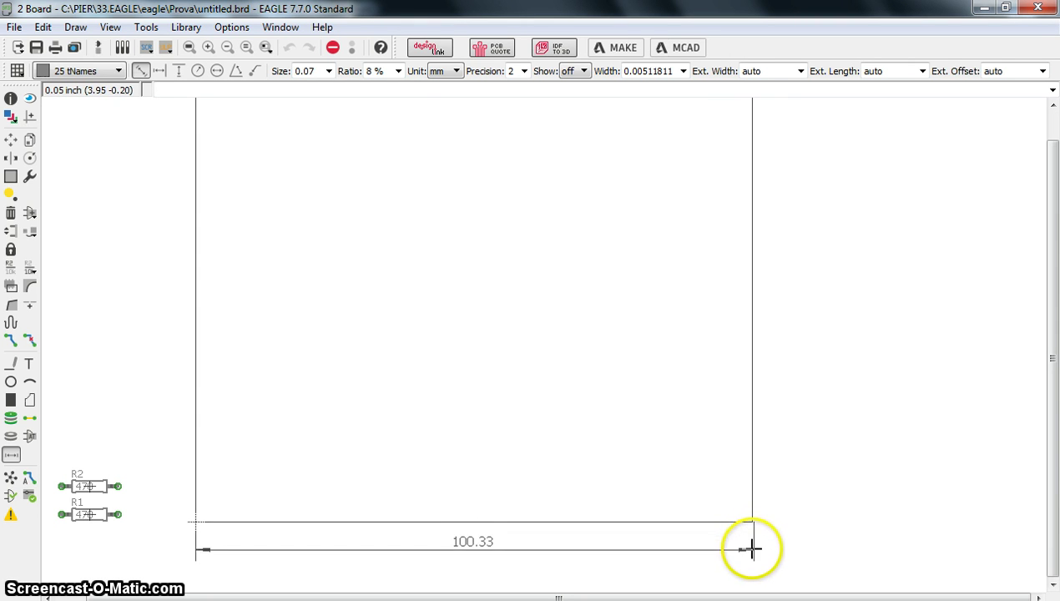
click(541, 552)
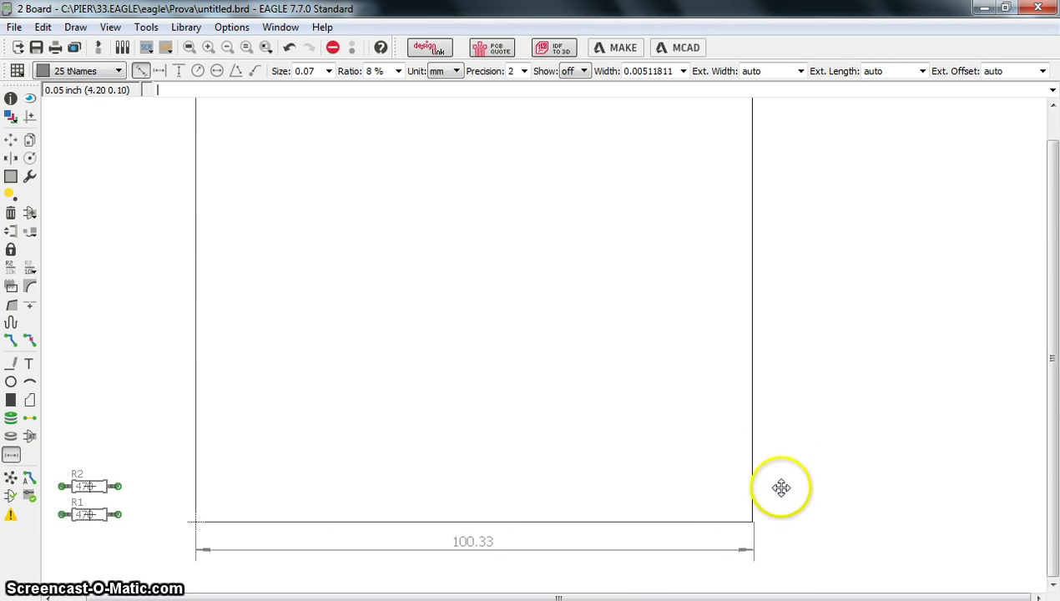
Step: Dimension the board outline's right edge and place the vertical dimension just outside it
scroll(790, 126, down, 3)
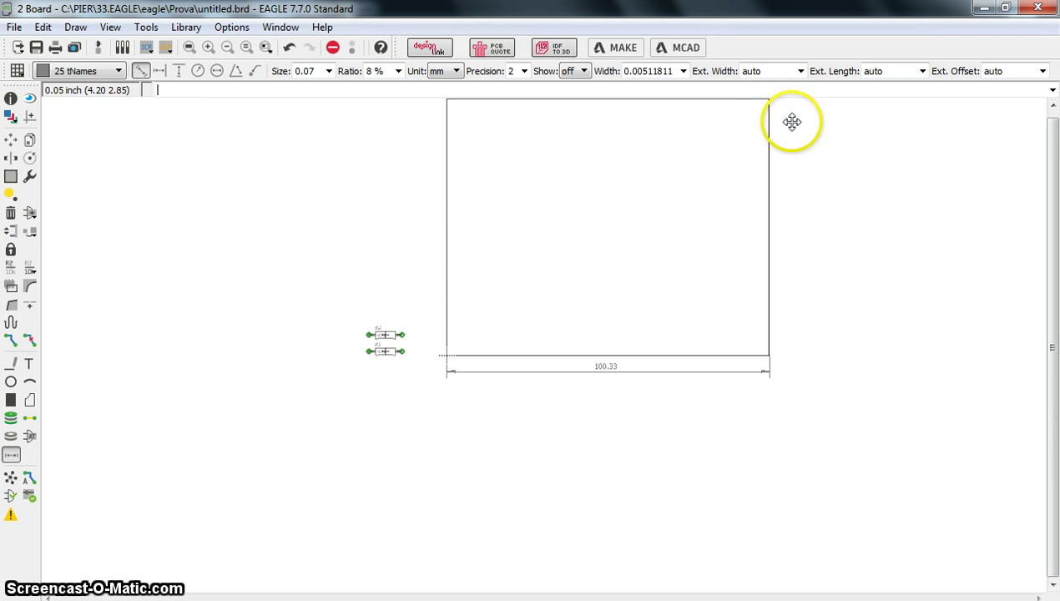
click(769, 106)
scroll(773, 98, up, 3)
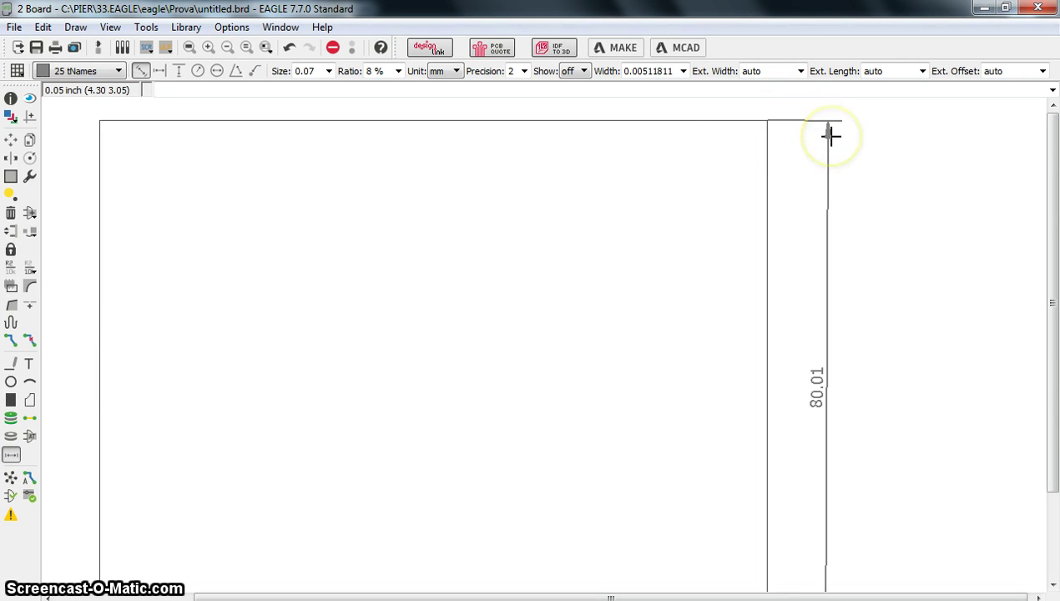
scroll(831, 135, down, 2)
click(828, 135)
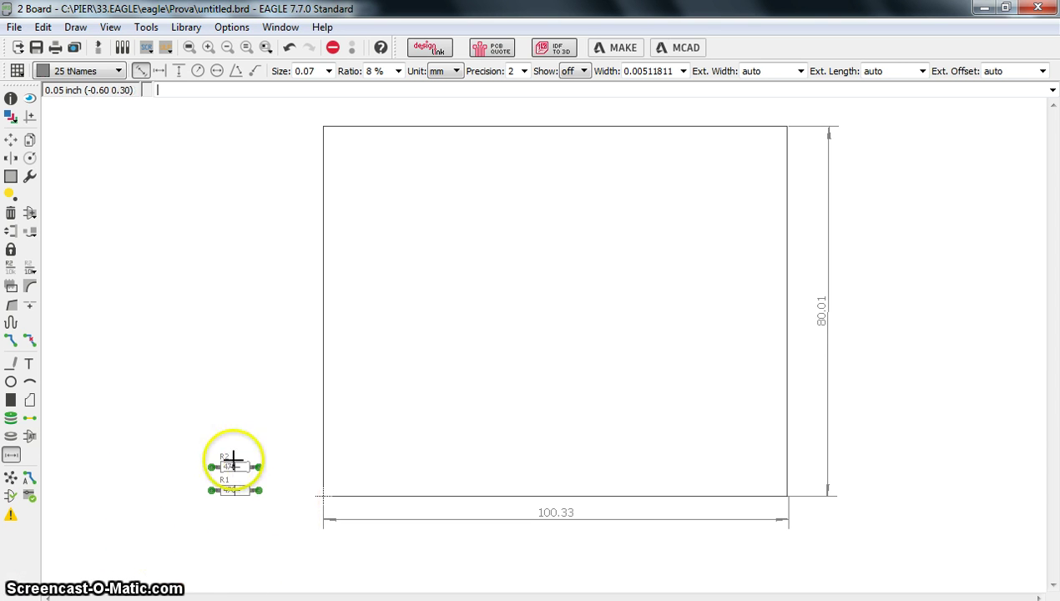
Step: Move R1 inside the board outline near its left edge, at about (0.7 1.6) inch, and R2 directly beneath it
scroll(243, 511, up, 3)
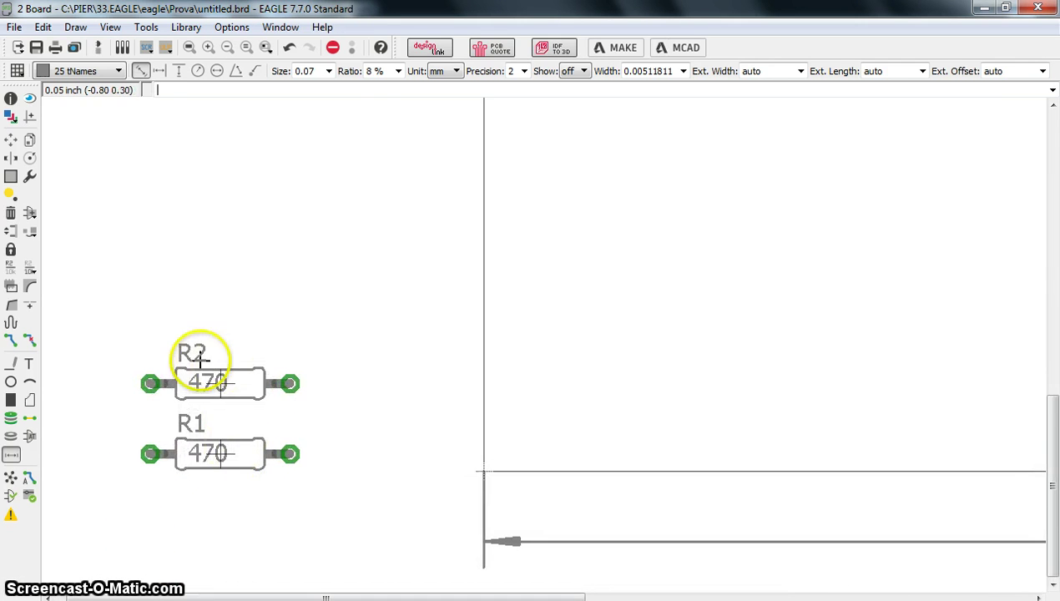
scroll(195, 471, down, 3)
scroll(211, 448, down, 2)
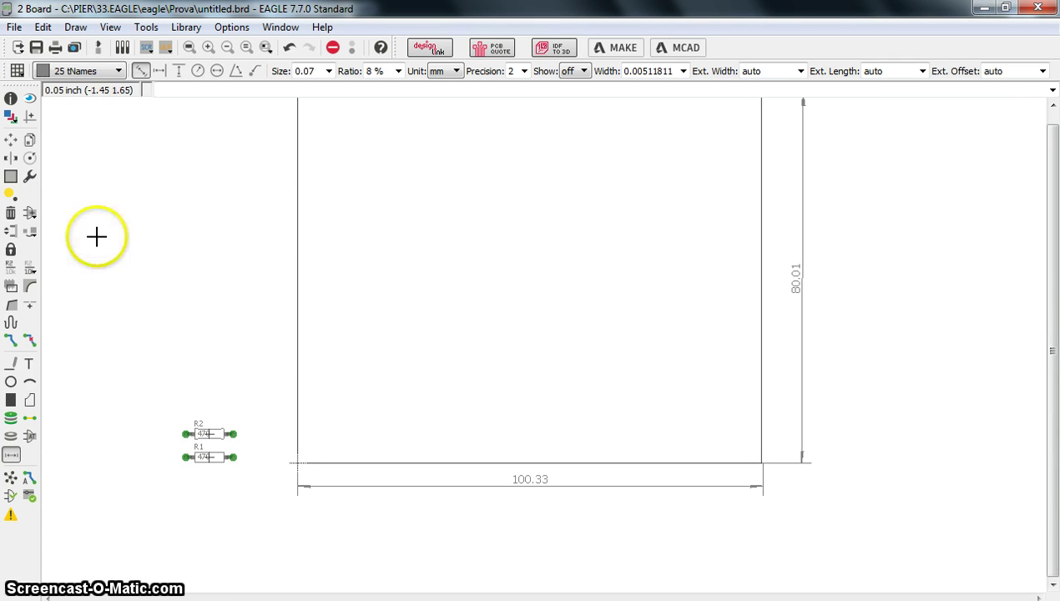
click(11, 140)
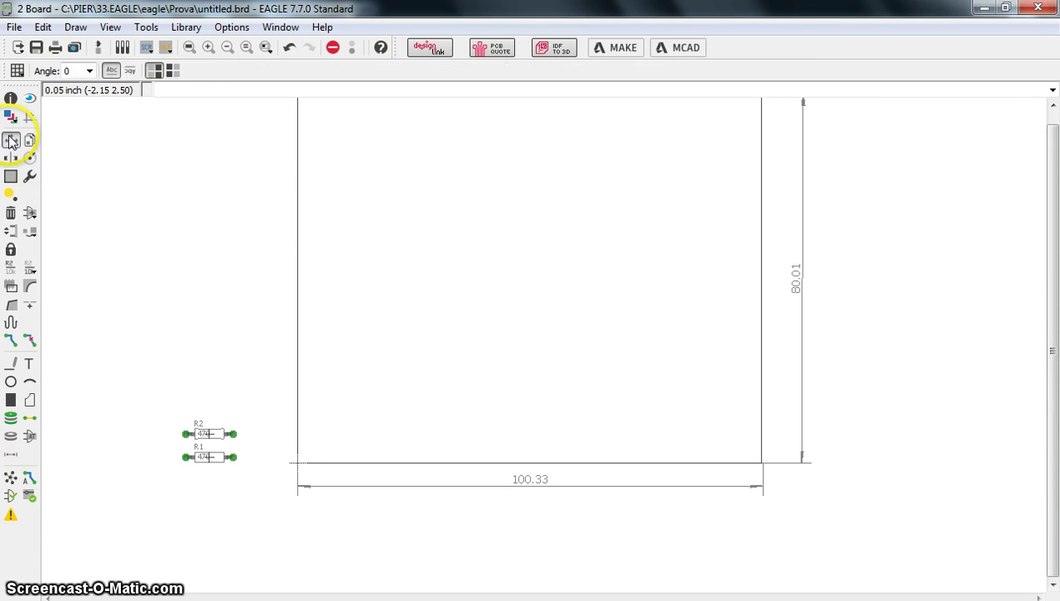
click(211, 457)
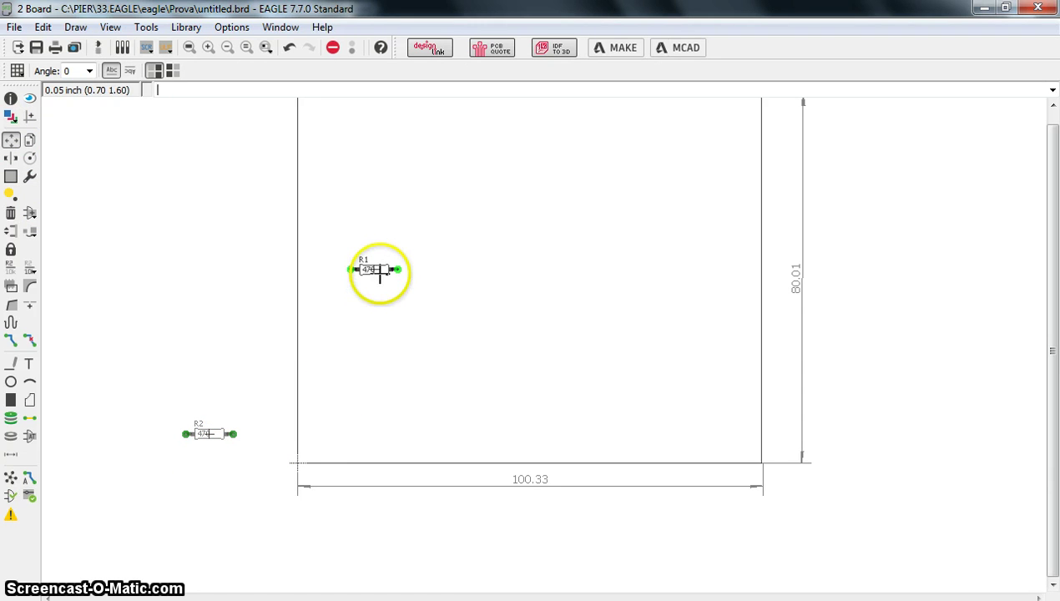
click(380, 271)
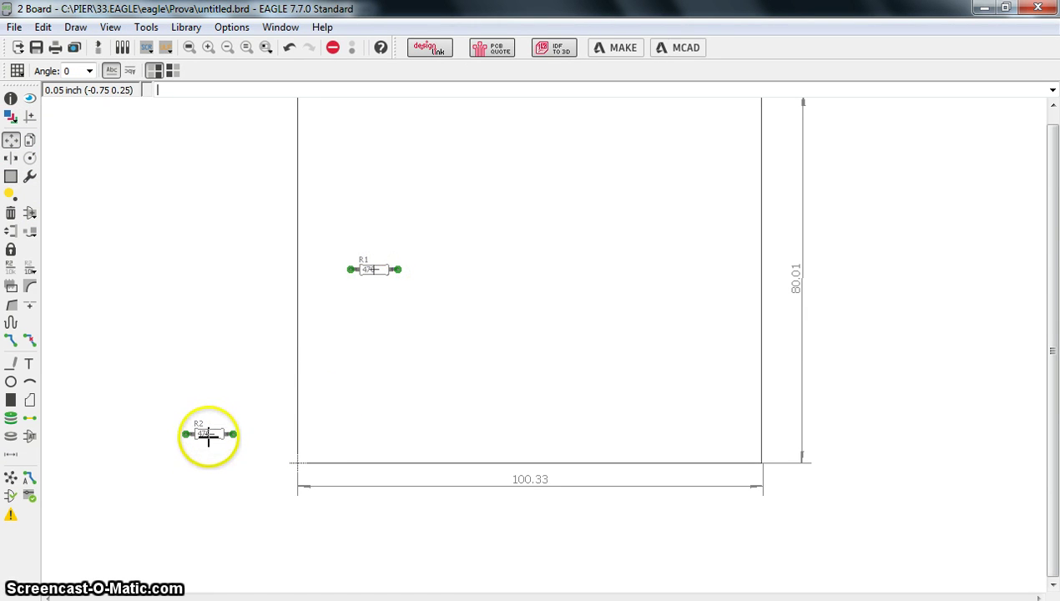
click(208, 435)
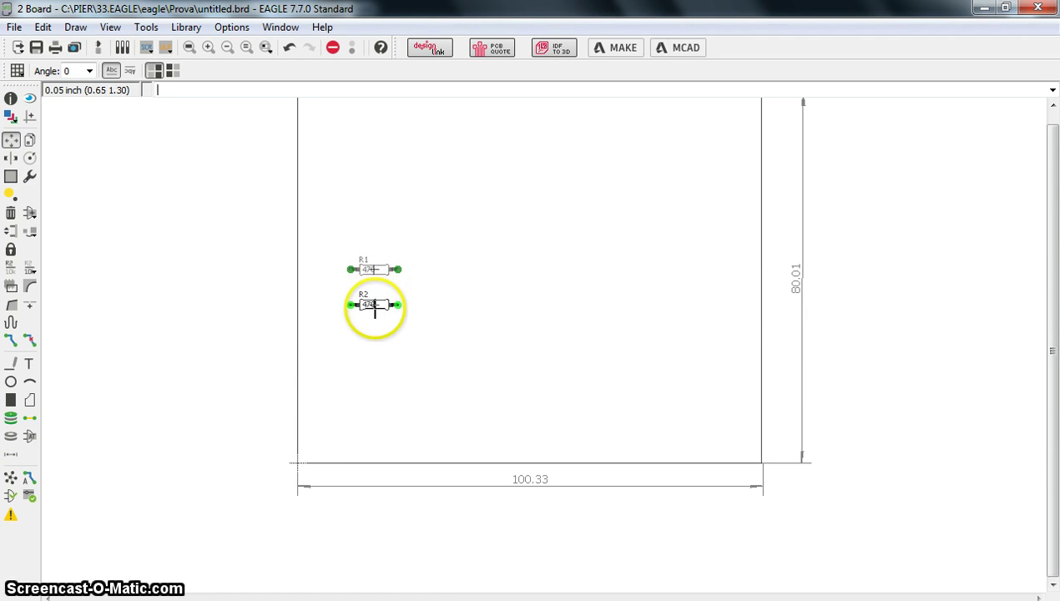
click(374, 309)
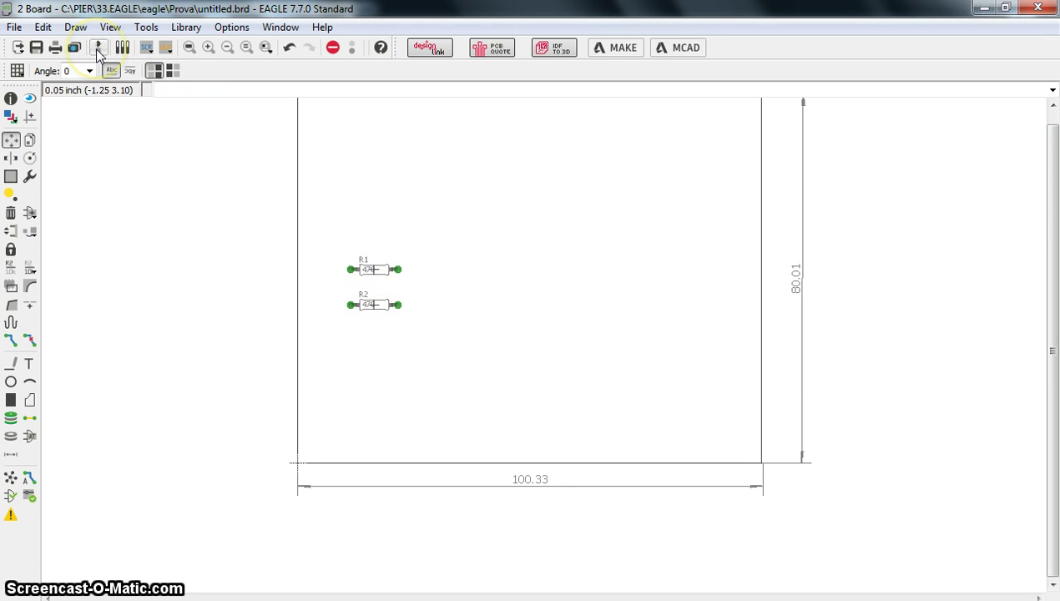
Step: Switch back and forth between the board and its schematic, ending on the schematic
click(97, 49)
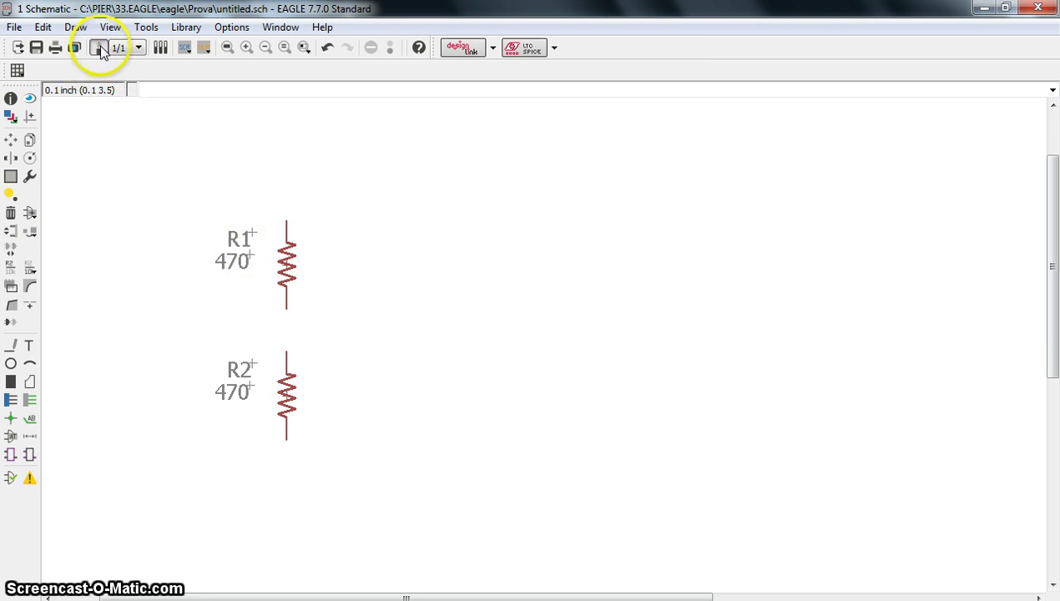
click(98, 48)
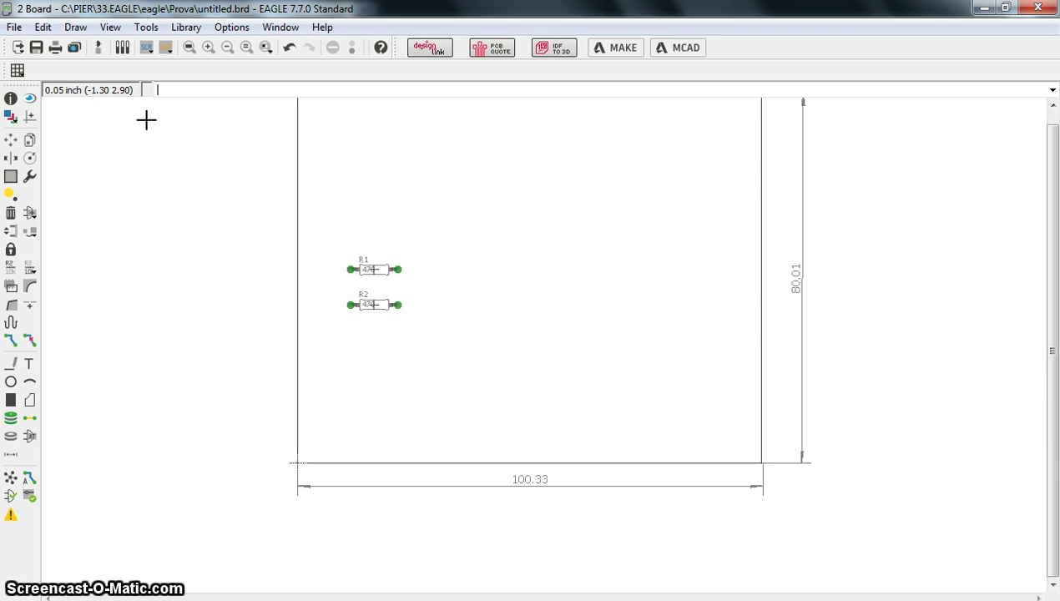
click(98, 49)
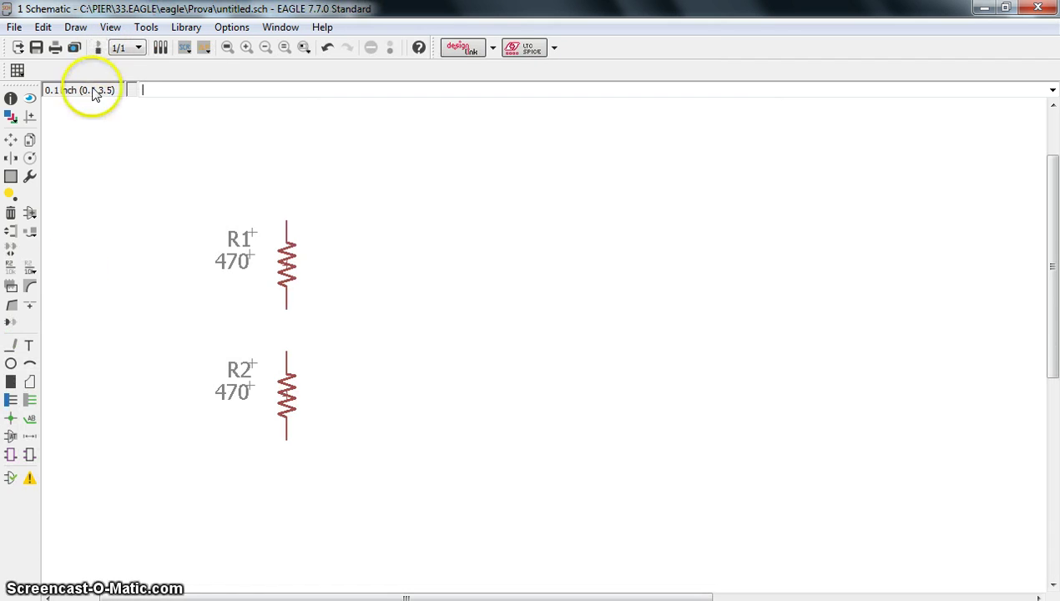
Step: Search the component library for capacitor and look through the matching libraries
click(30, 214)
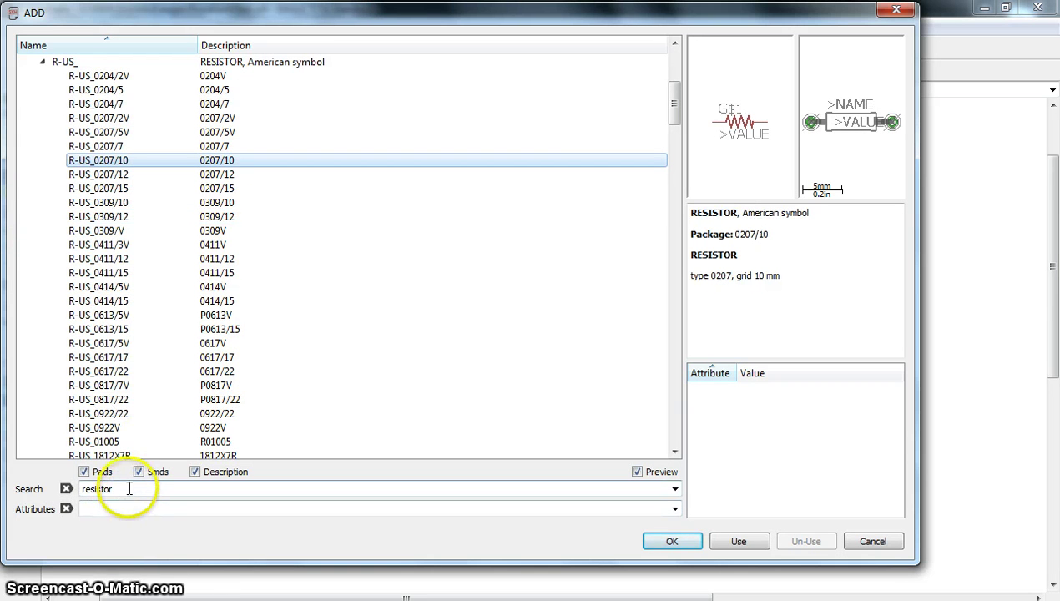
drag(115, 490, 74, 478)
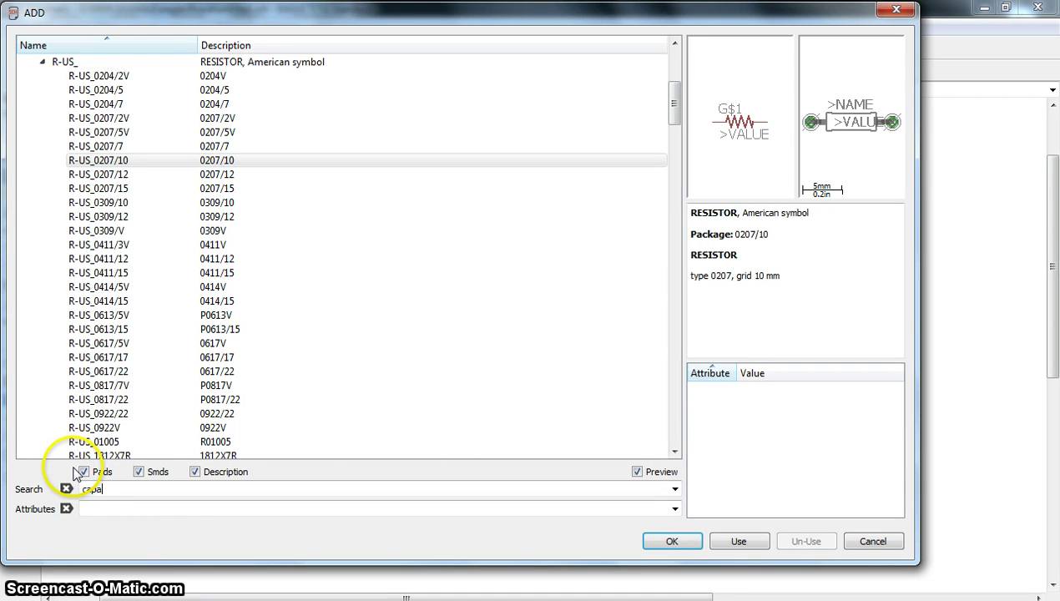
key(Return)
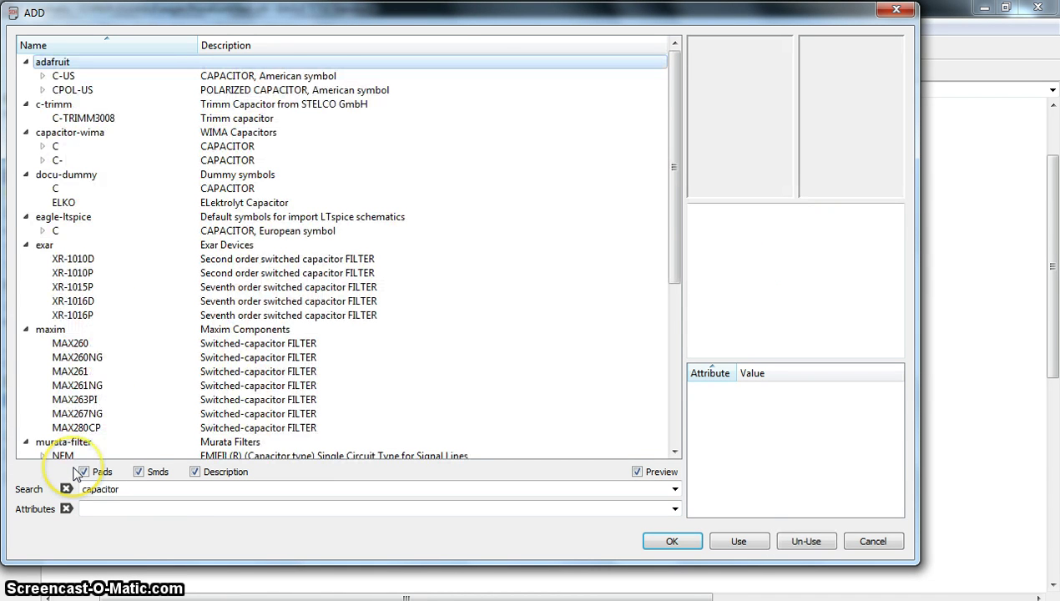
scroll(105, 356, down, 2)
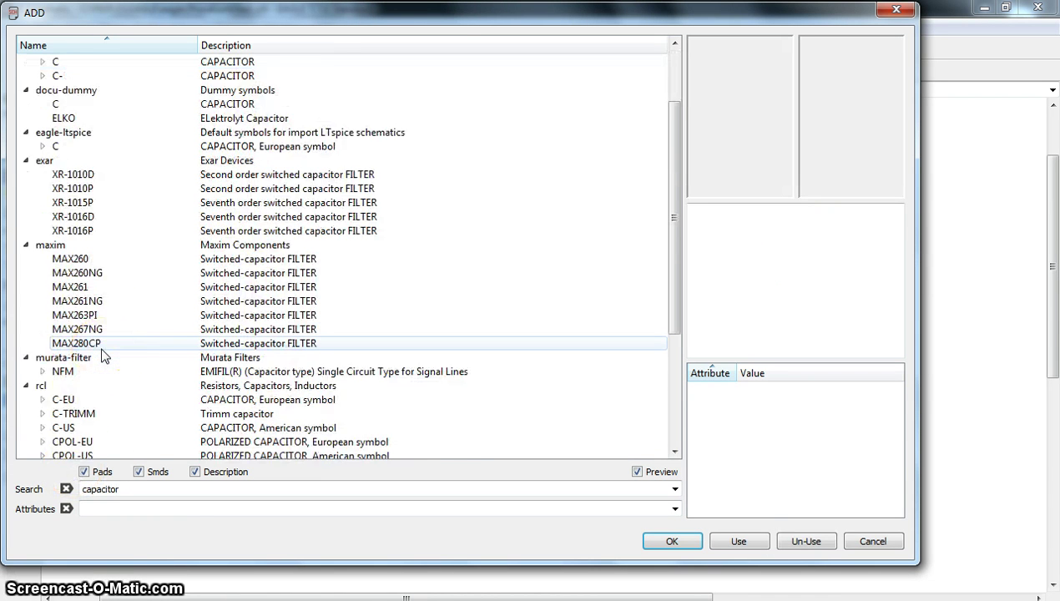
scroll(104, 357, up, 2)
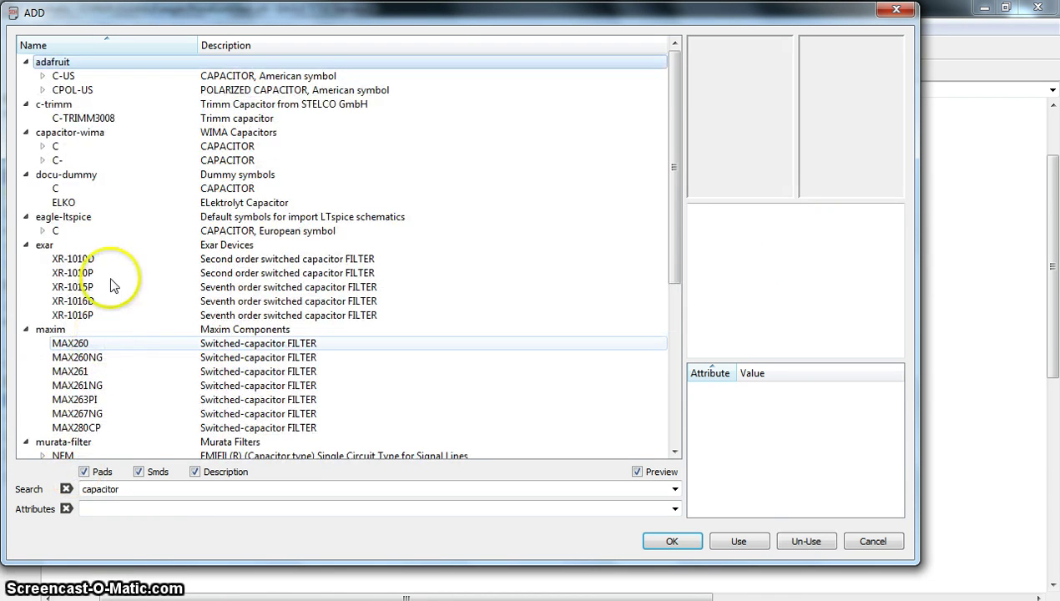
Step: Add one C5/2.5 capacitor from the capacitor-wima library to the schematic between and to the right of R1 and R2
click(56, 147)
click(107, 149)
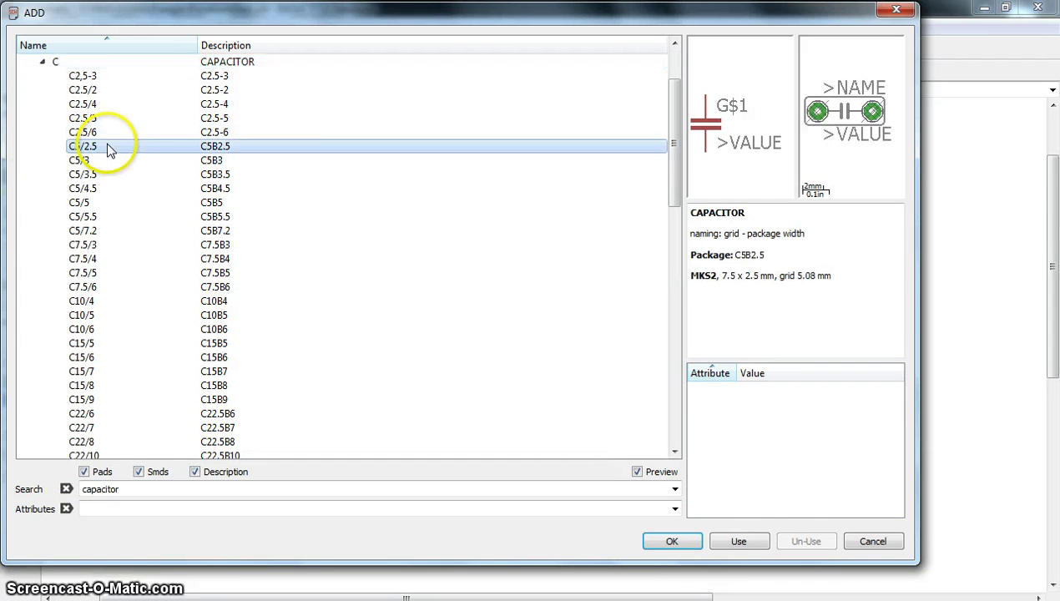
click(668, 541)
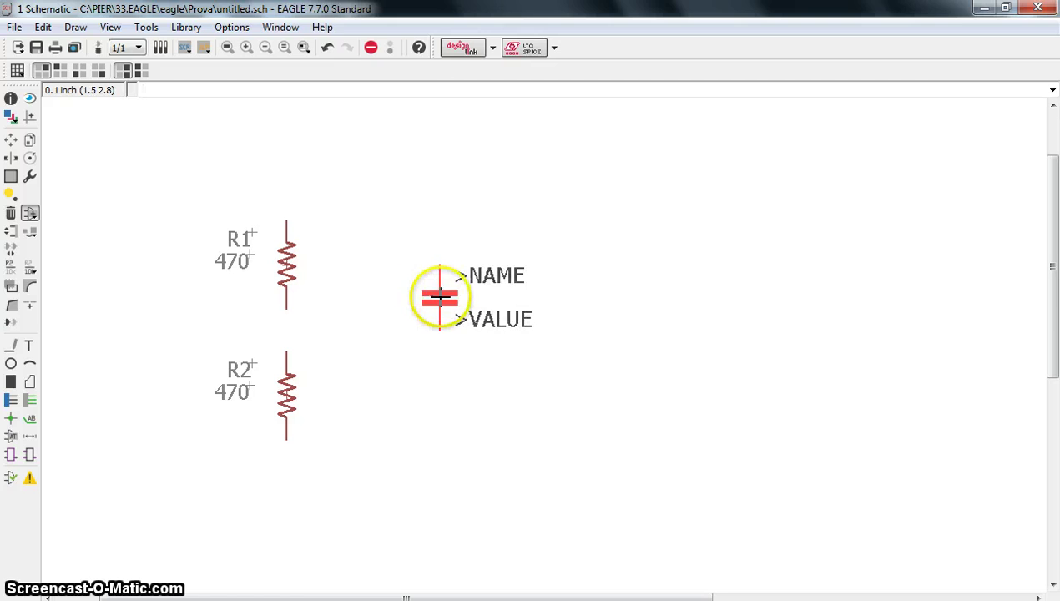
click(440, 292)
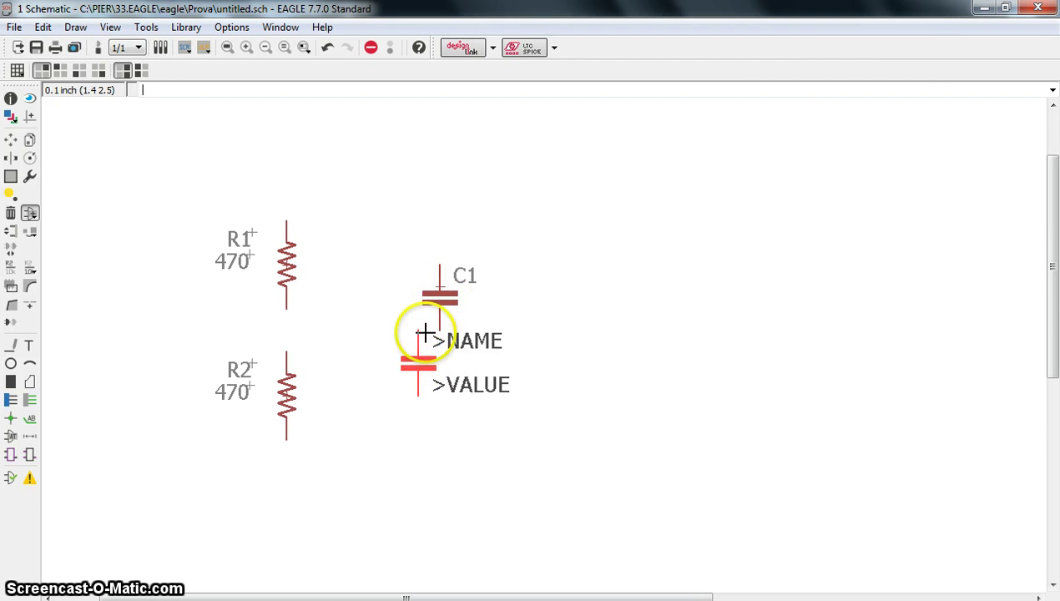
key(Escape)
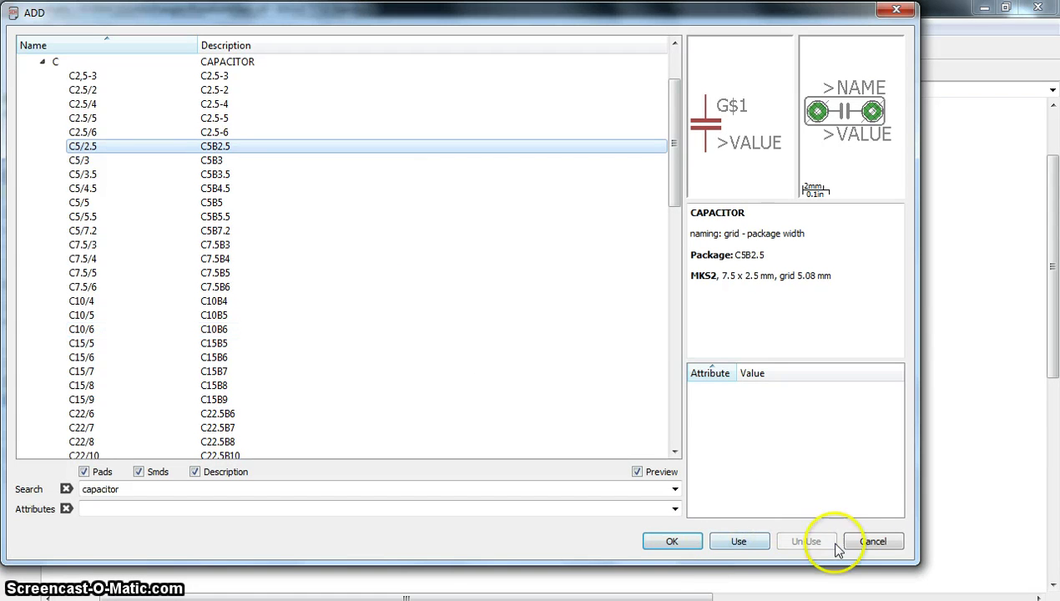
click(867, 541)
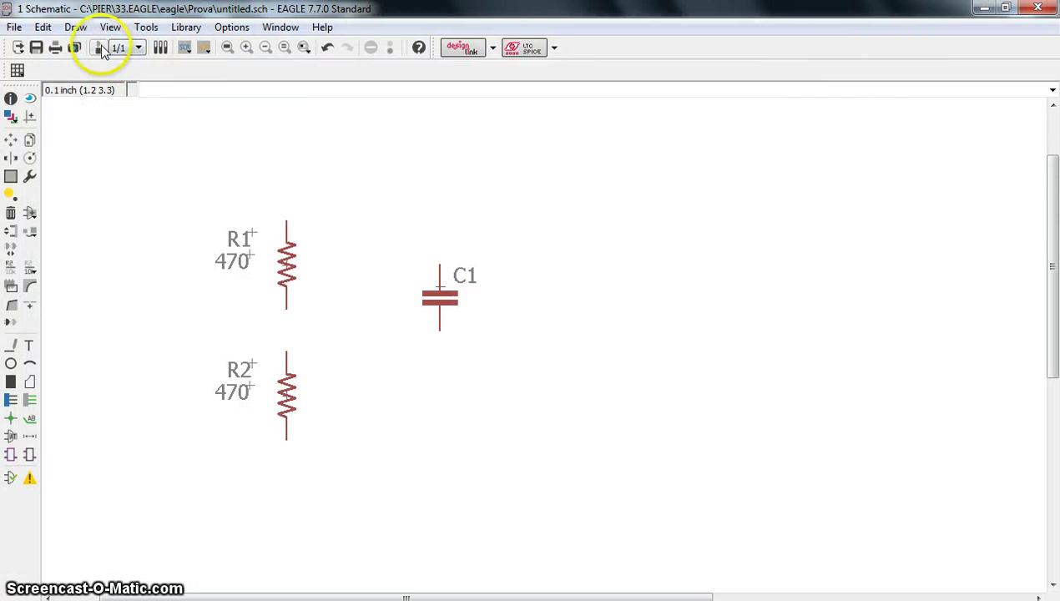
Step: Switch to the board and move C1 inside the outline, just to the lower right of R2
click(99, 48)
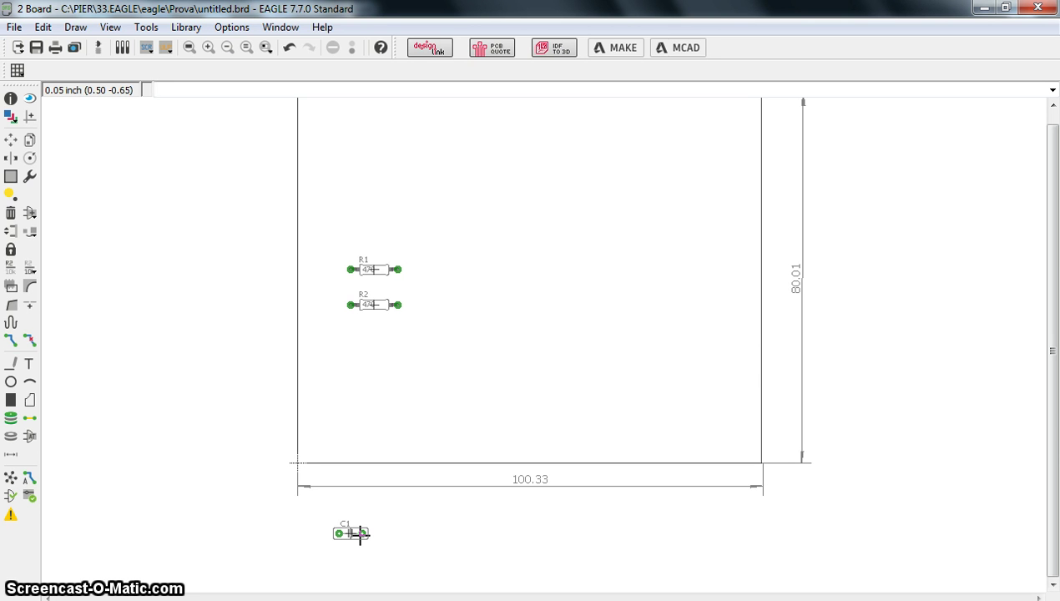
click(335, 540)
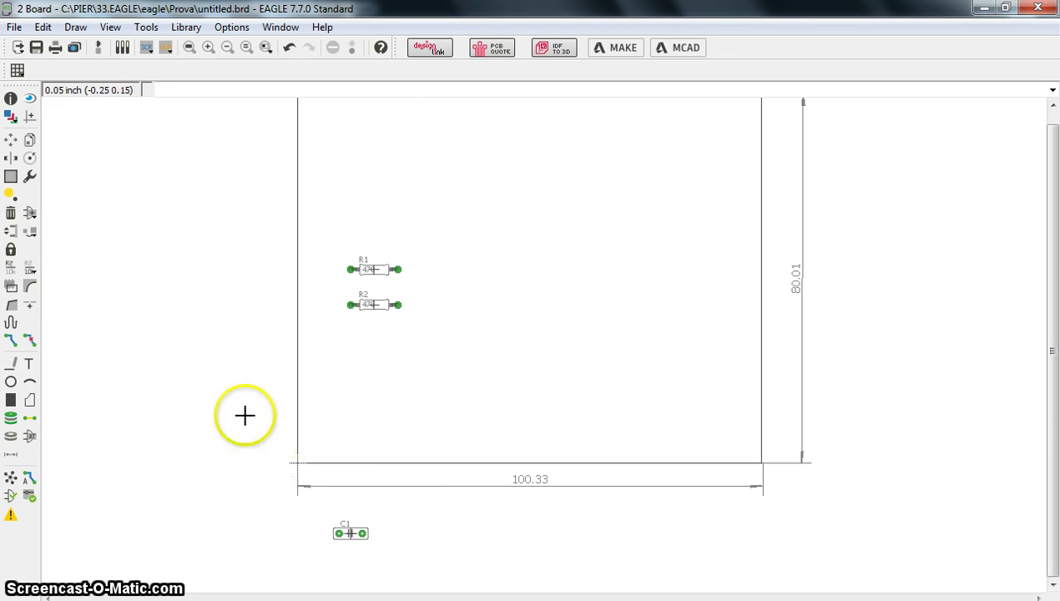
click(11, 140)
click(351, 533)
click(450, 328)
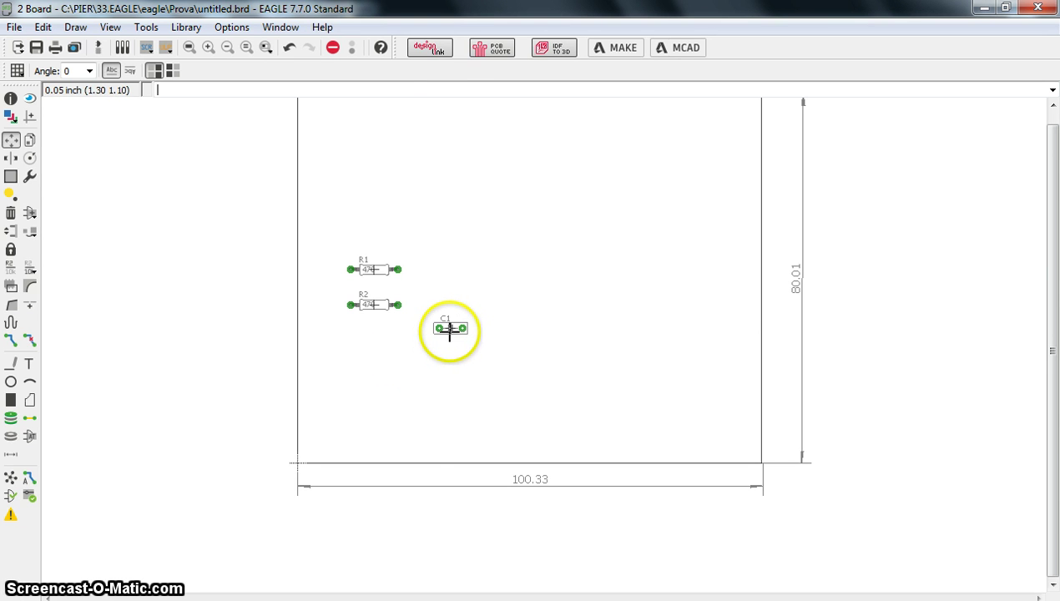
Step: Try to move C1 well outside the board outline, beyond its left edge at about (-1.45 1.00) inch
drag(449, 329, 128, 345)
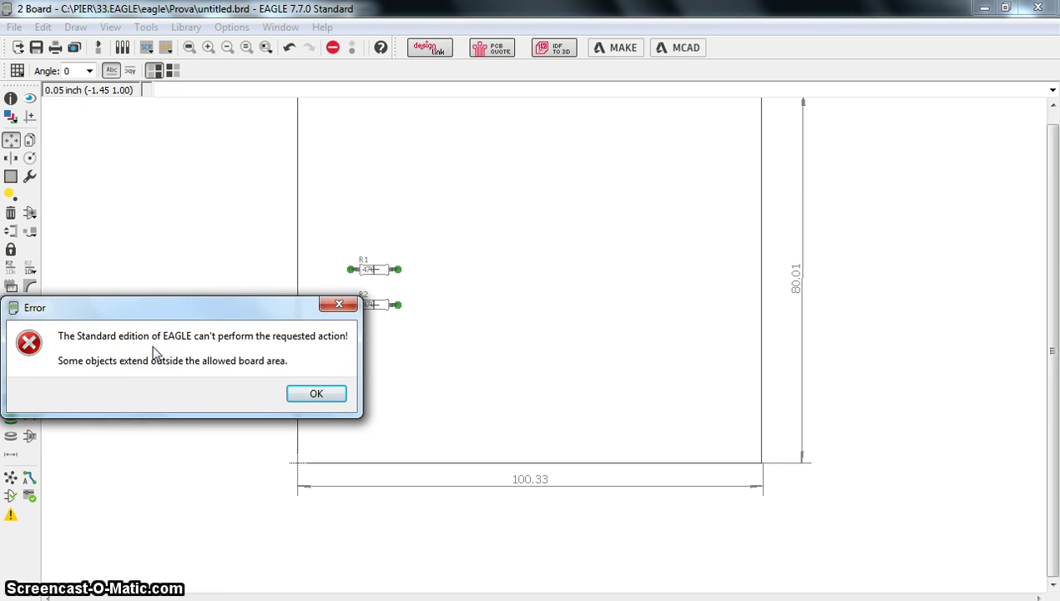
drag(178, 309, 348, 105)
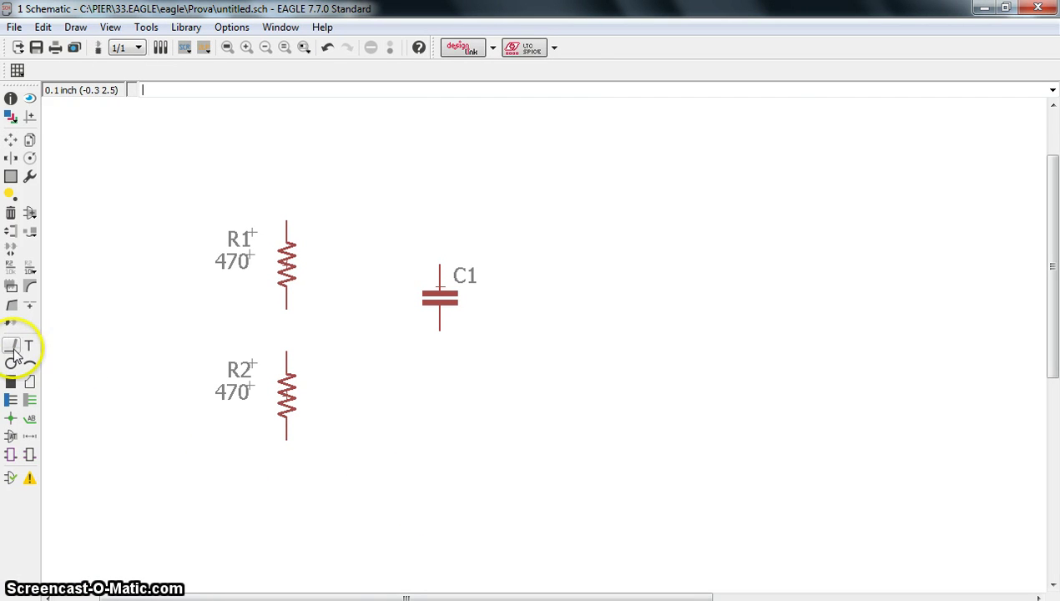
Step: In the schematic, connect R1's lower pin to R2's upper pin with a straight wire on layer 91 Nets
click(11, 345)
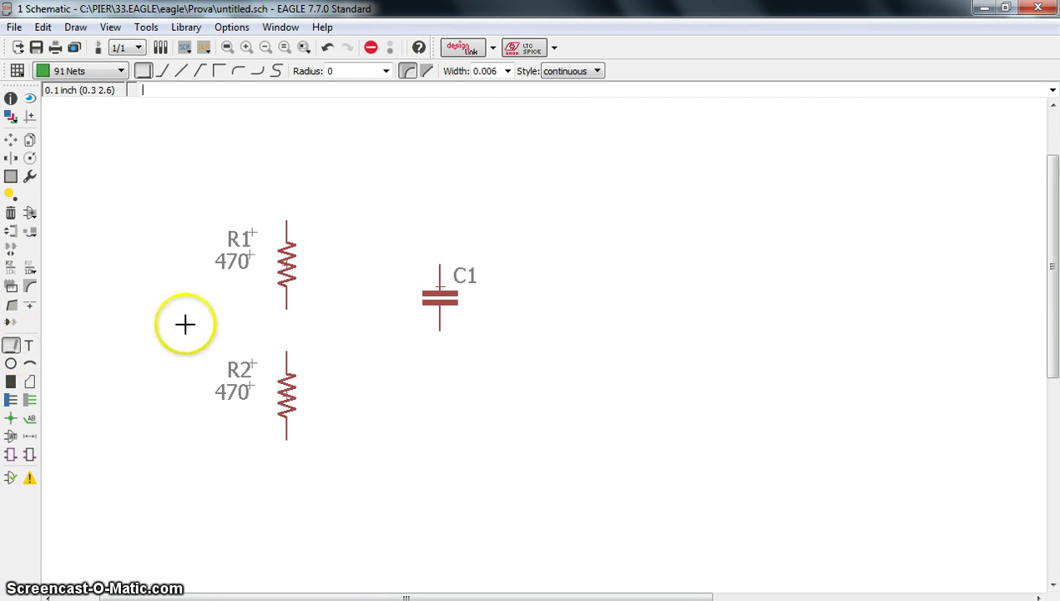
scroll(277, 315, up, 3)
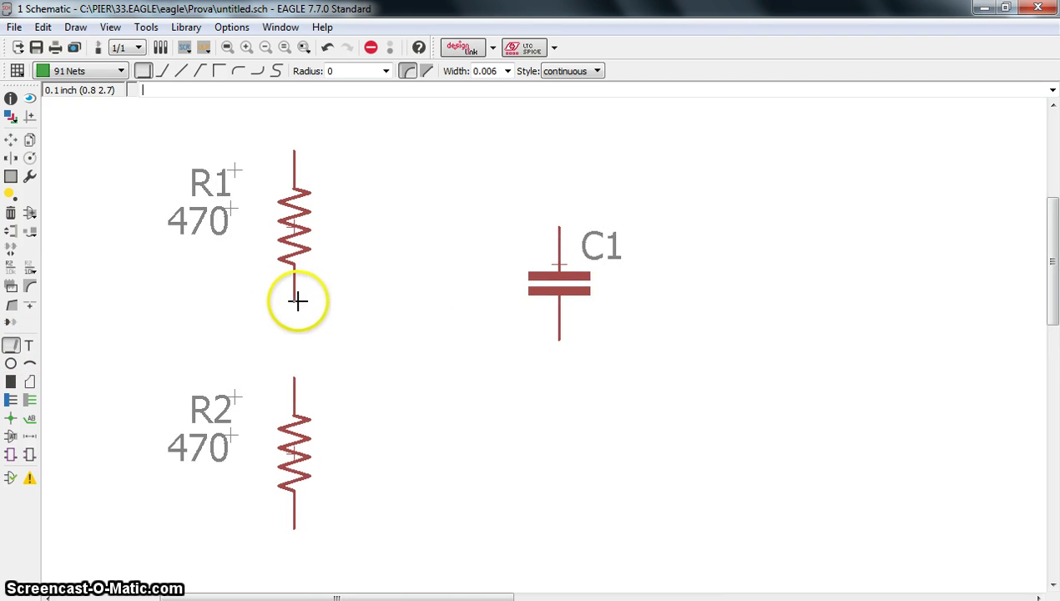
scroll(295, 298, up, 1)
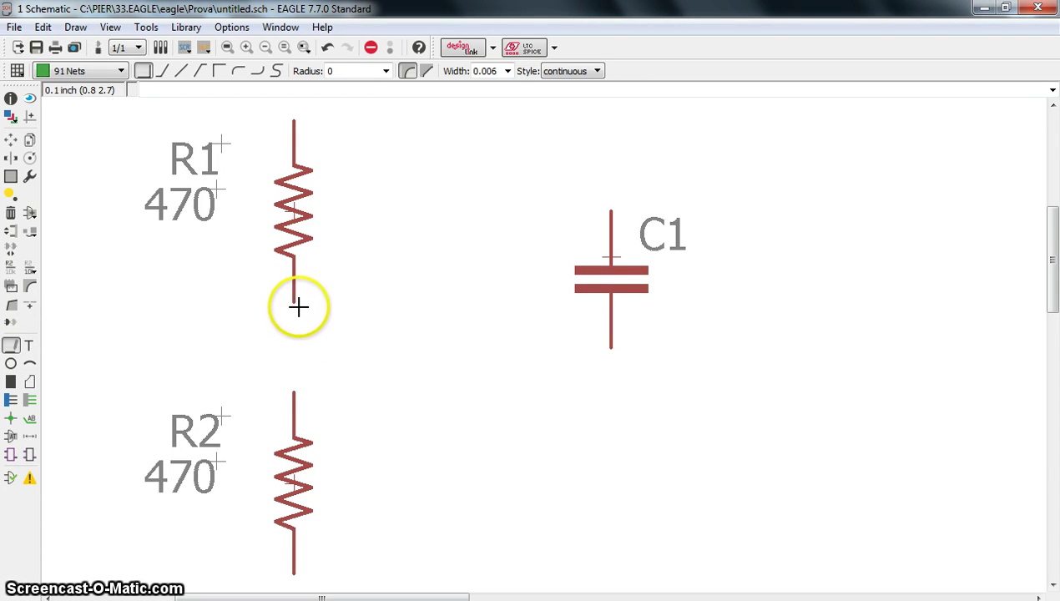
click(294, 302)
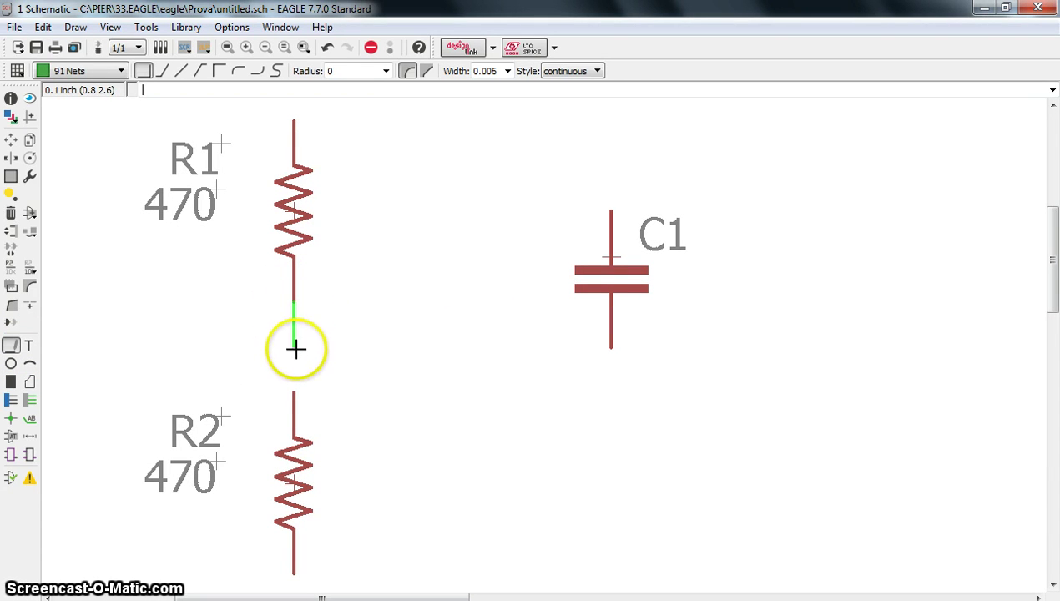
click(294, 398)
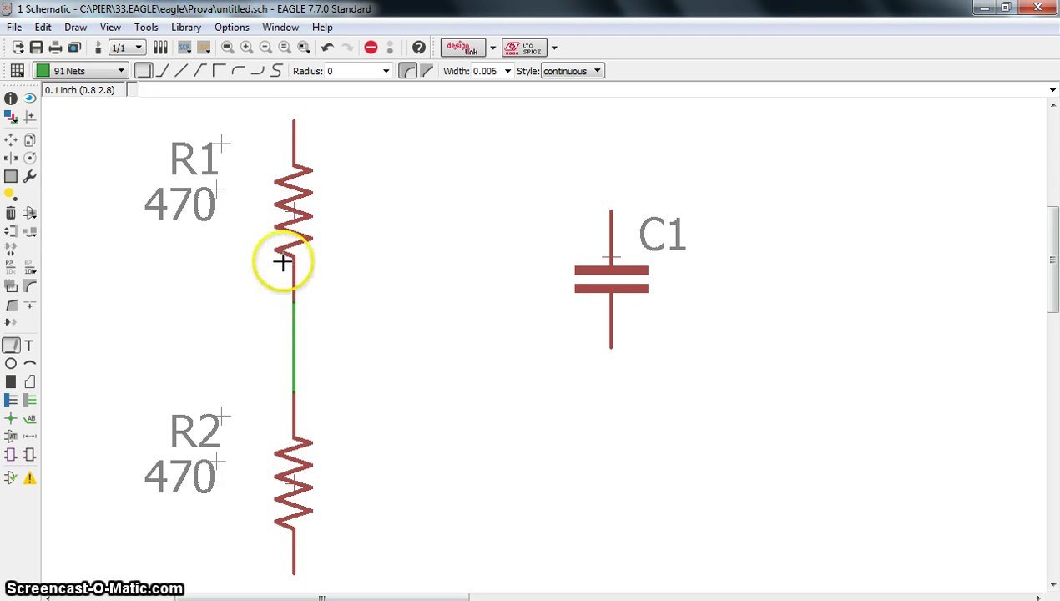
Step: Connect R1's upper pin to C1's upper pin with a right-angled wire running above both parts
scroll(306, 359, down, 2)
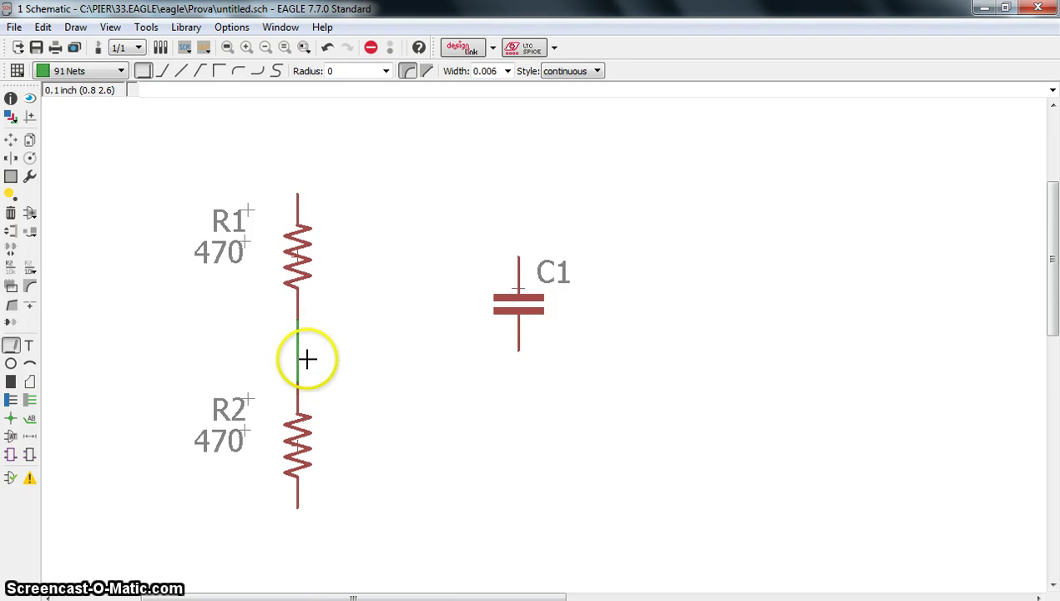
click(298, 193)
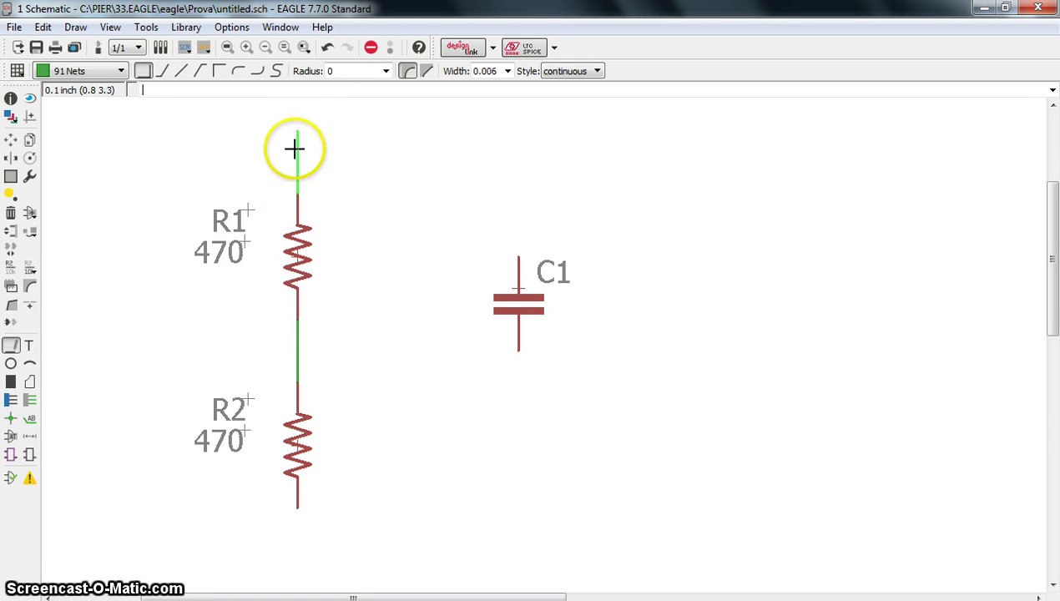
click(519, 133)
click(518, 260)
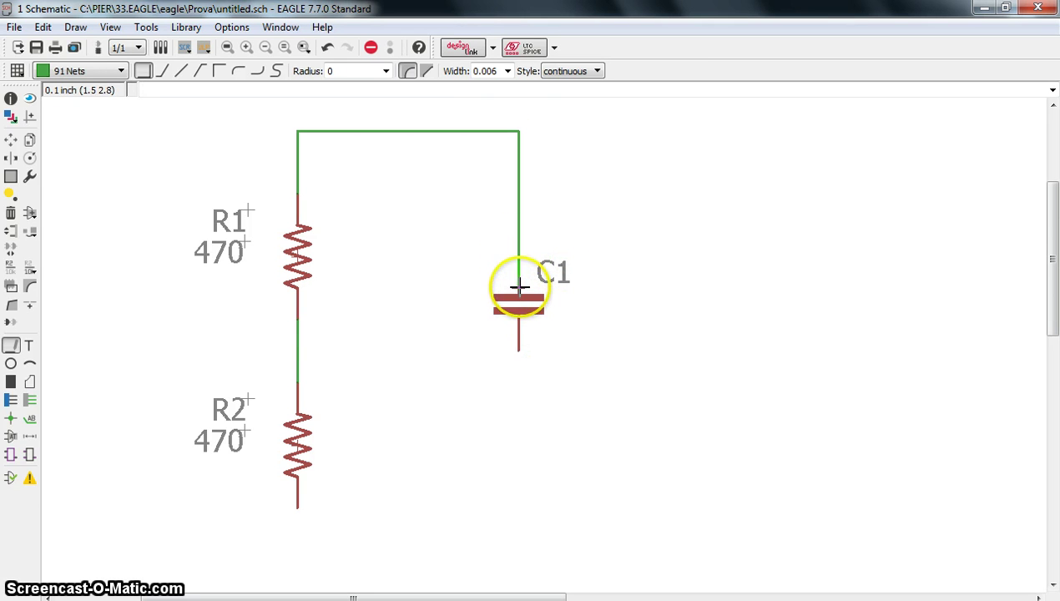
Step: Connect C1's lower pin to R2's lower pin with a right-angled wire running below R2
click(520, 352)
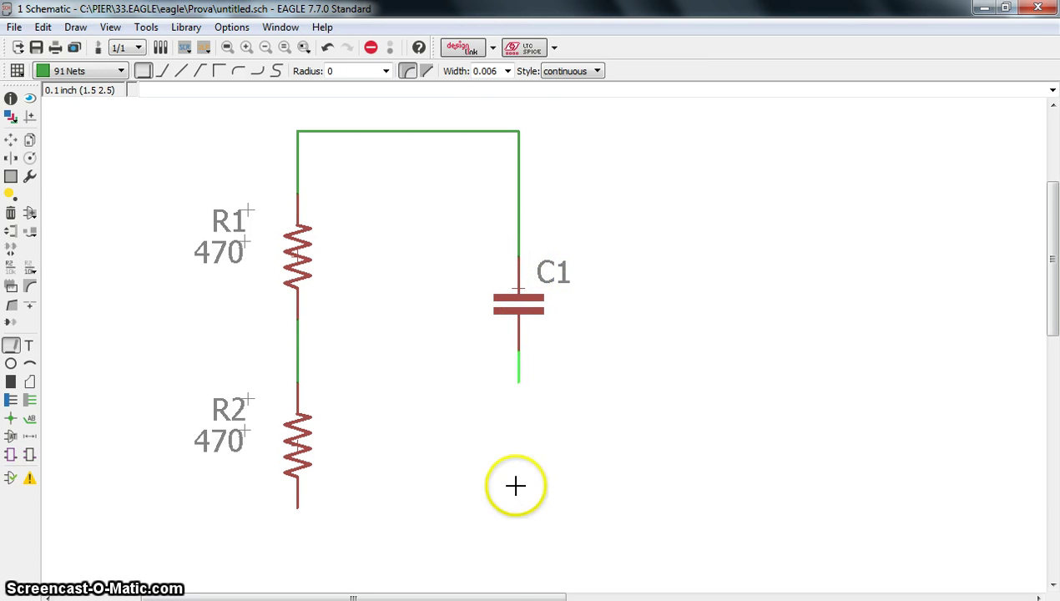
click(517, 571)
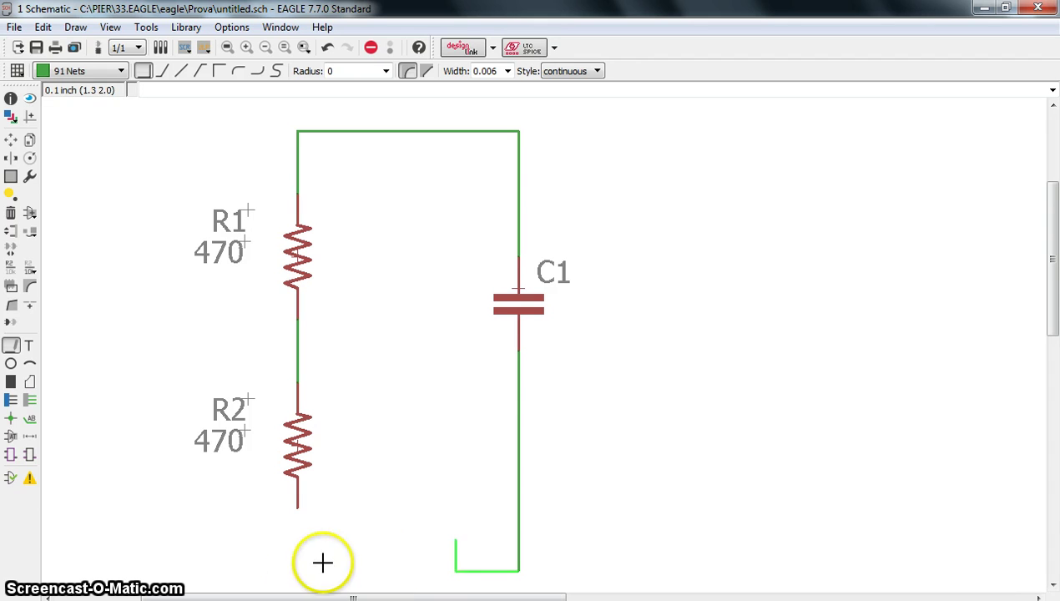
click(298, 504)
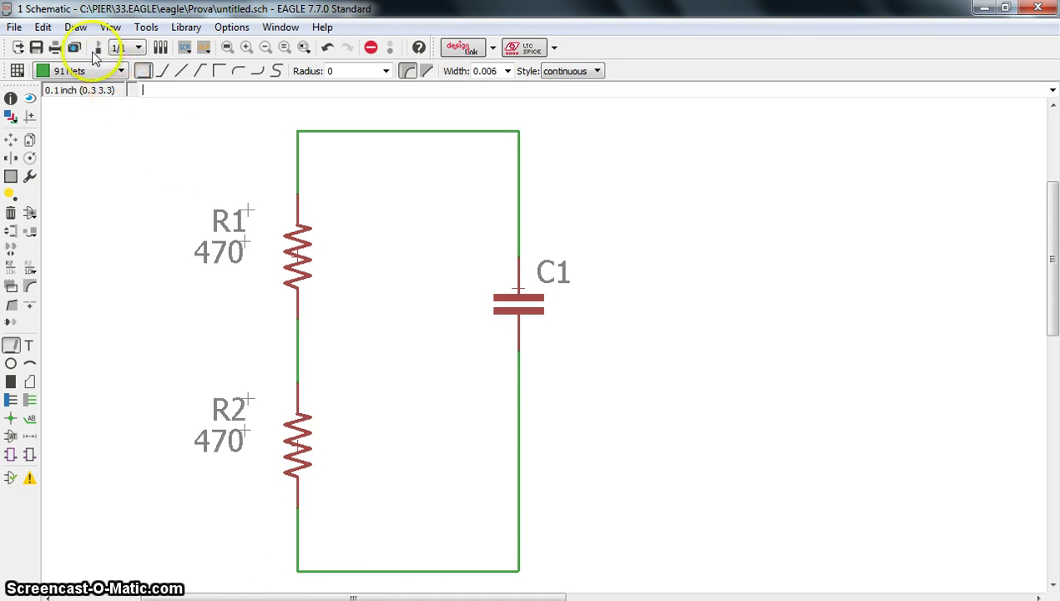
Step: Switch to the board and mirror R2 so its airwires to R1 and C1 no longer cross
click(95, 48)
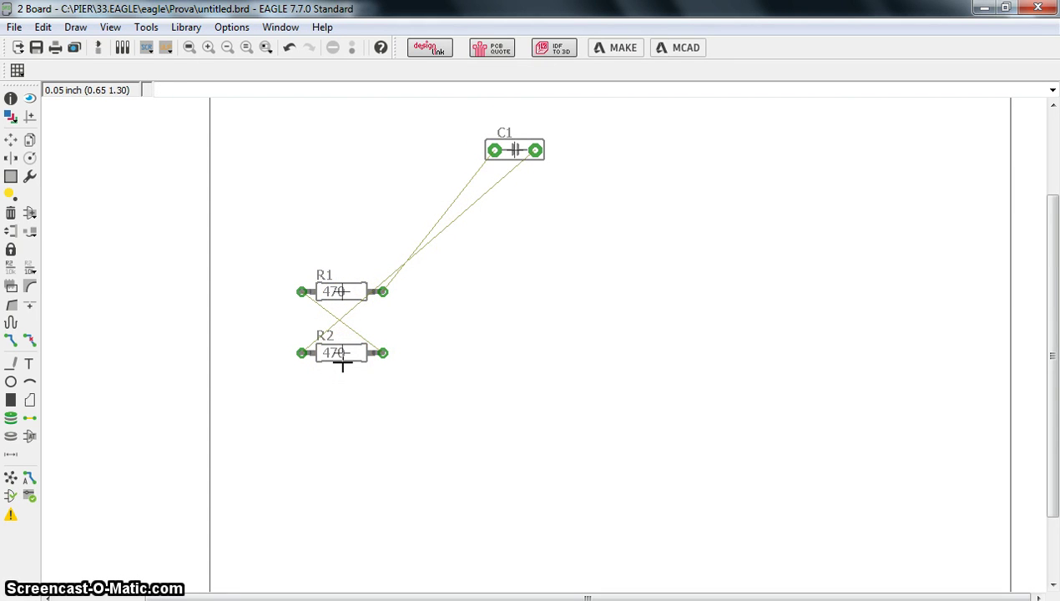
click(394, 343)
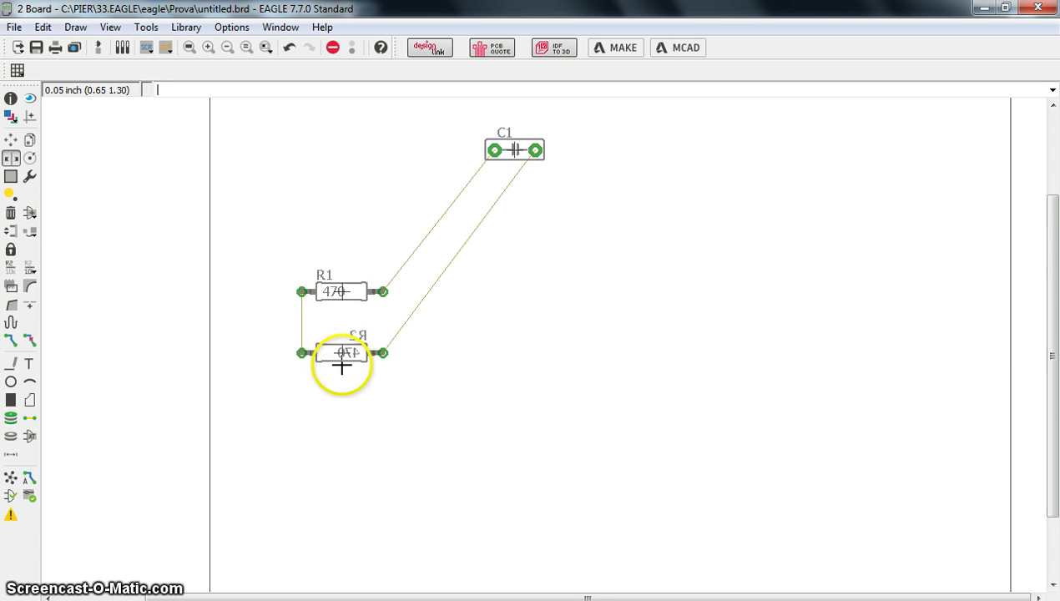
click(341, 364)
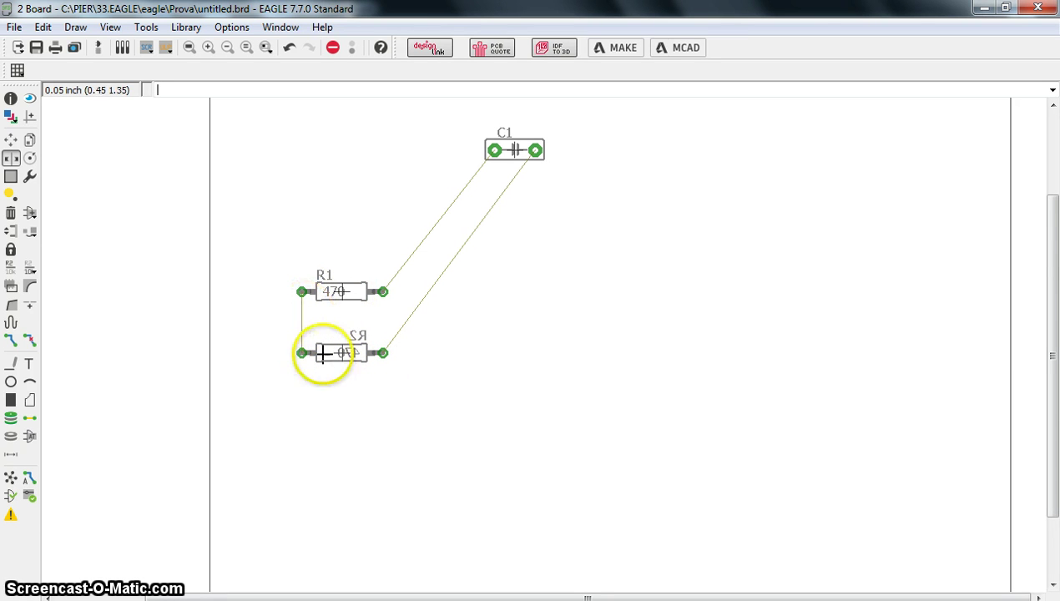
Step: Try to mirror R2's name text on its own
click(343, 315)
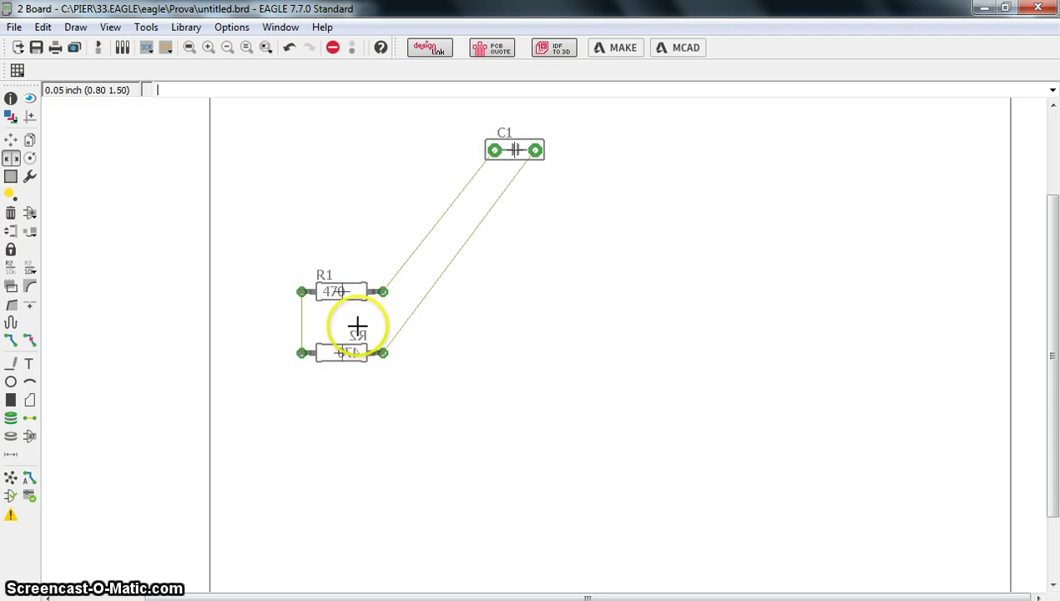
click(366, 336)
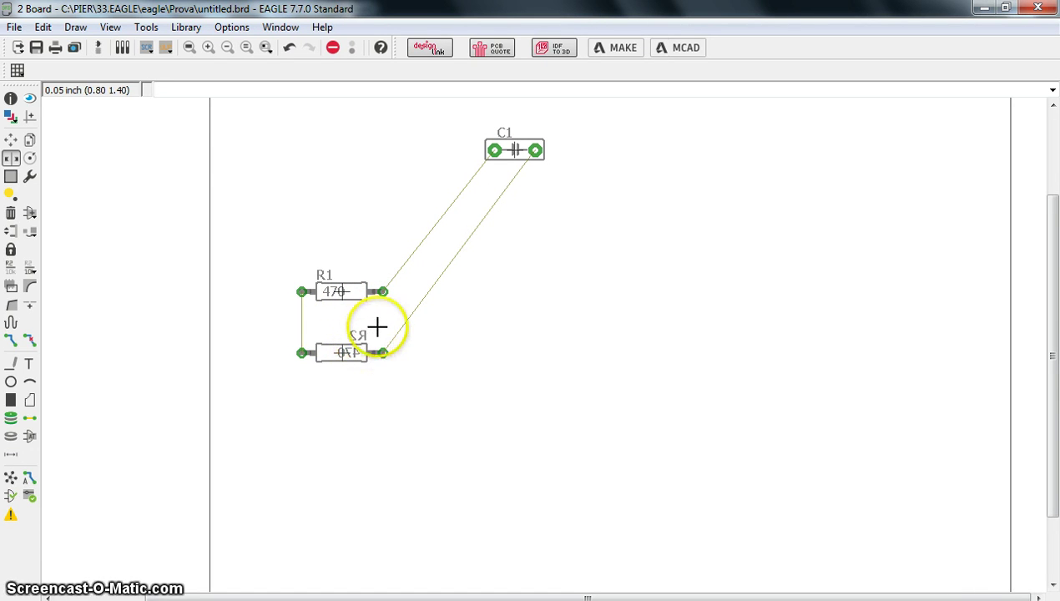
click(360, 335)
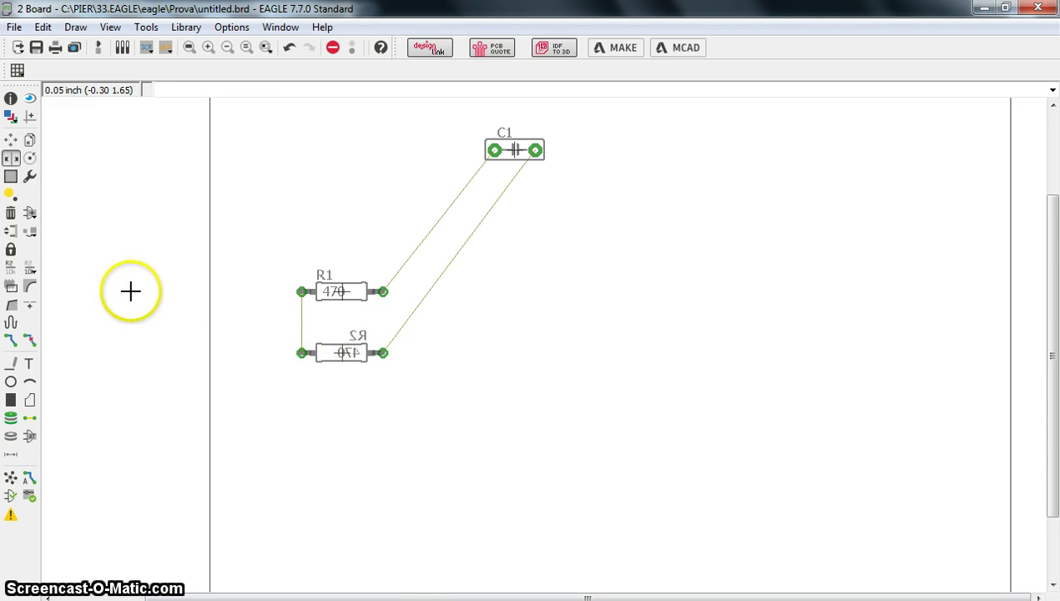
Step: Smash R2 to detach its texts and mirror its name and its 470 value so both read normally
click(10, 287)
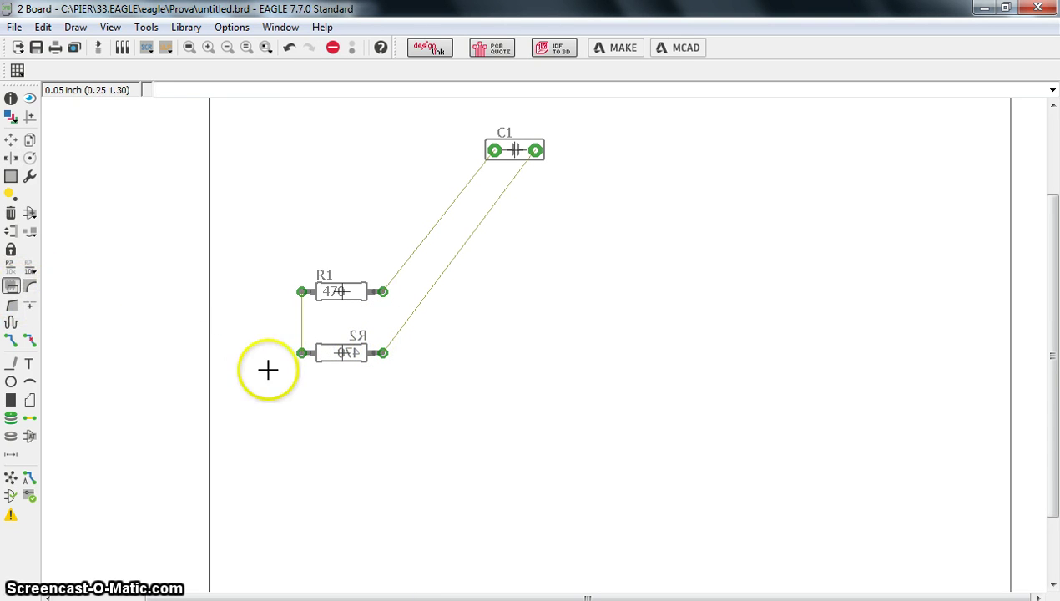
scroll(356, 335, up, 5)
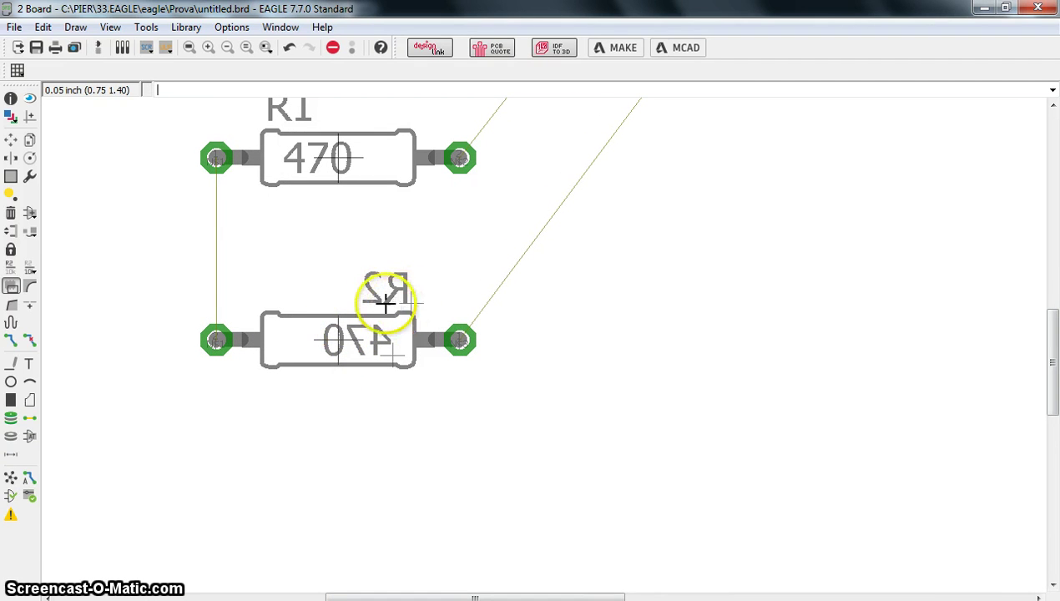
click(12, 159)
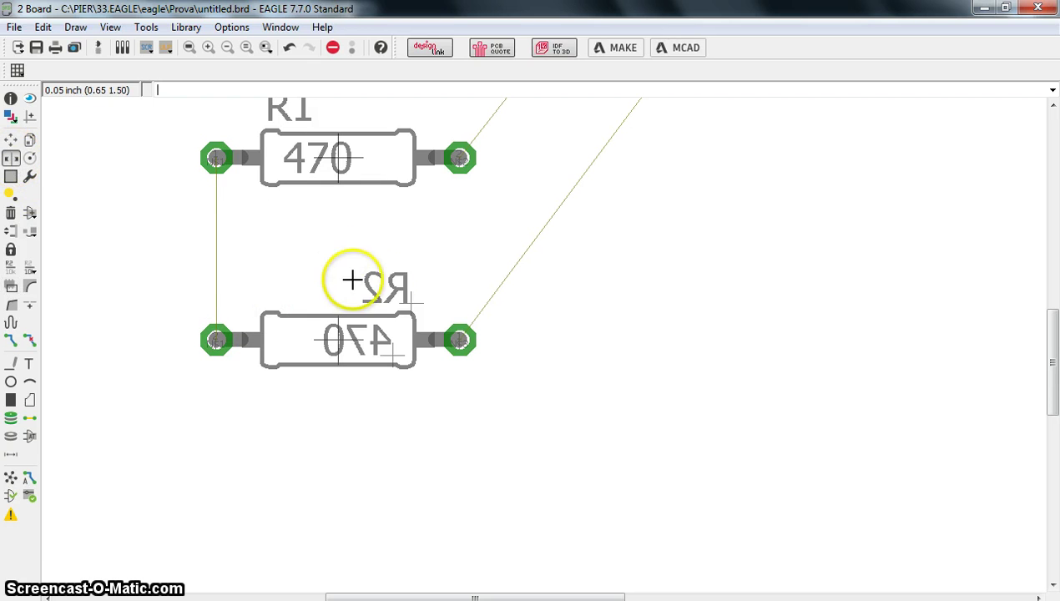
click(411, 298)
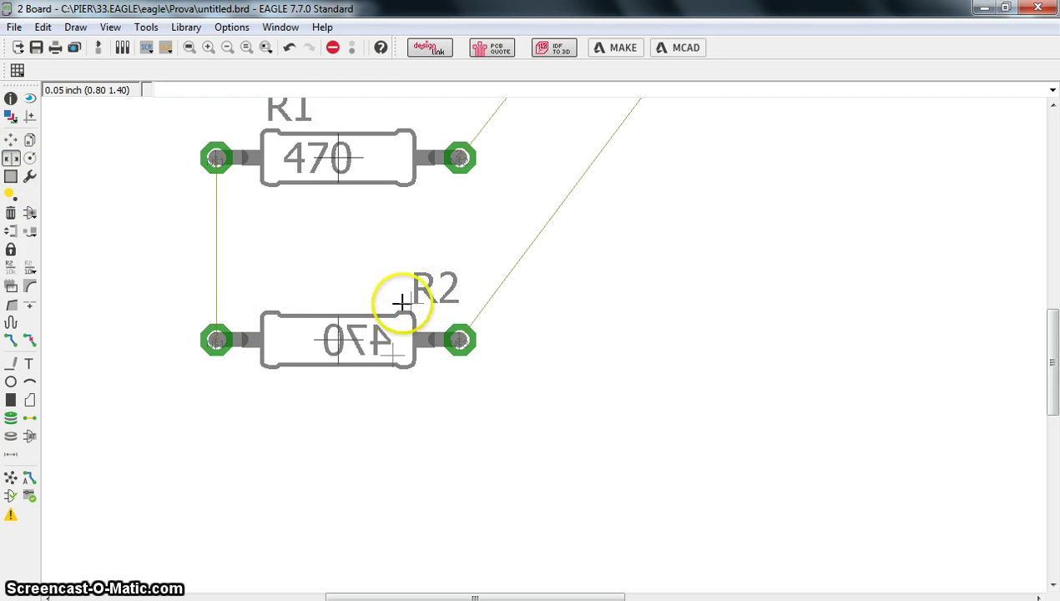
click(398, 354)
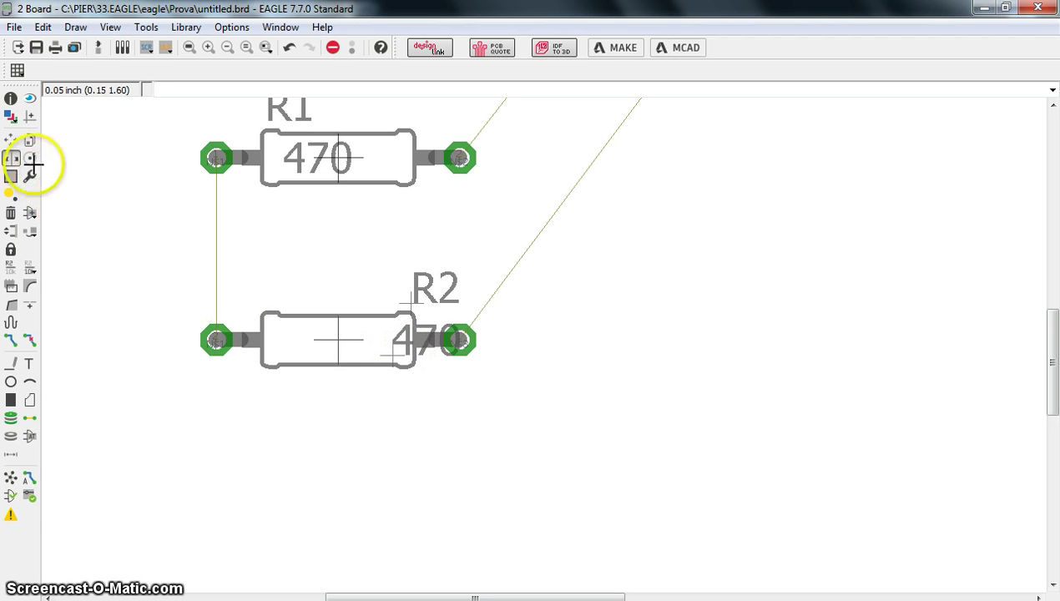
Step: Move R2's name text above the resistor body and its 470 value text inside the body
click(12, 140)
click(407, 297)
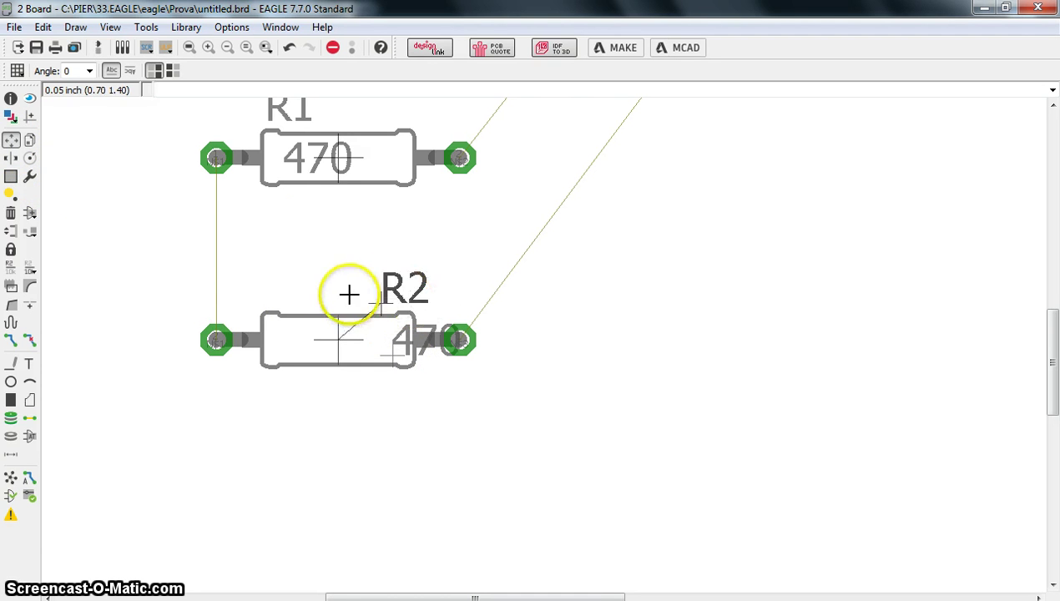
click(275, 277)
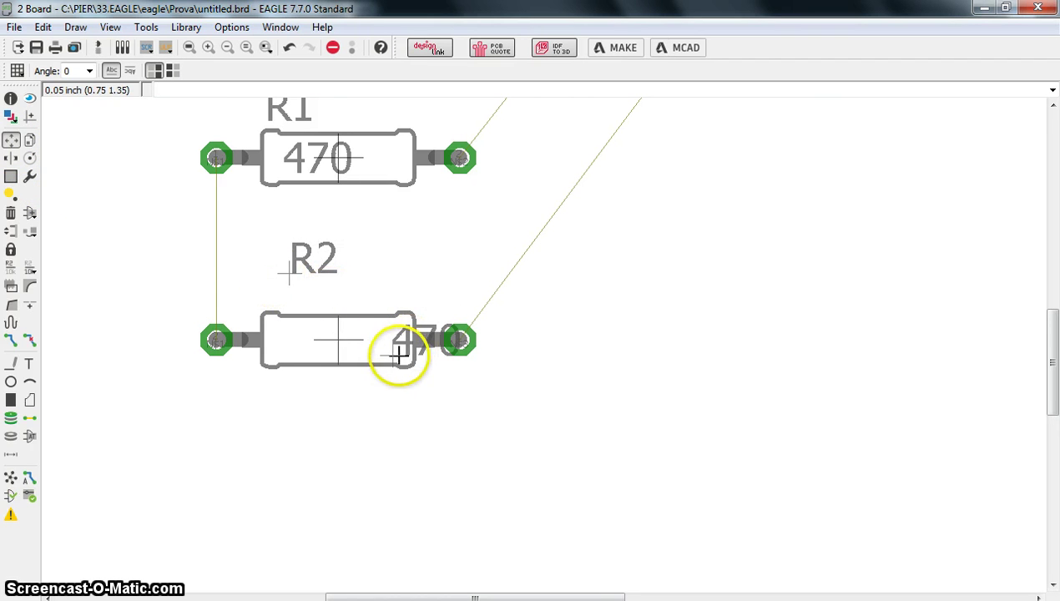
click(392, 353)
click(300, 370)
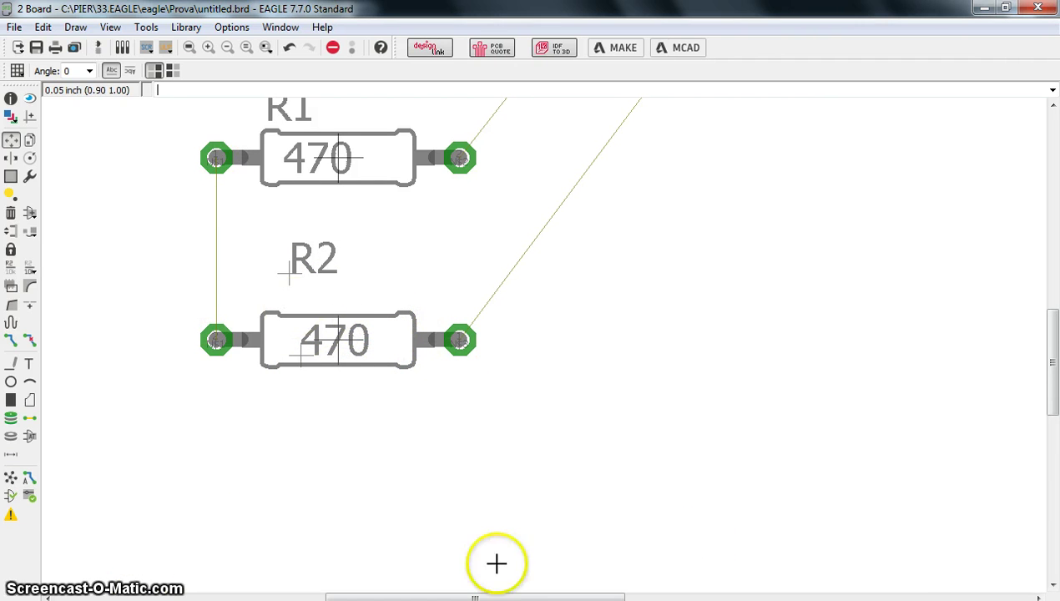
Step: Route a straight trace of width 0.016 on layer 1 Top between the left pads of R1 and R2
scroll(524, 426, down, 3)
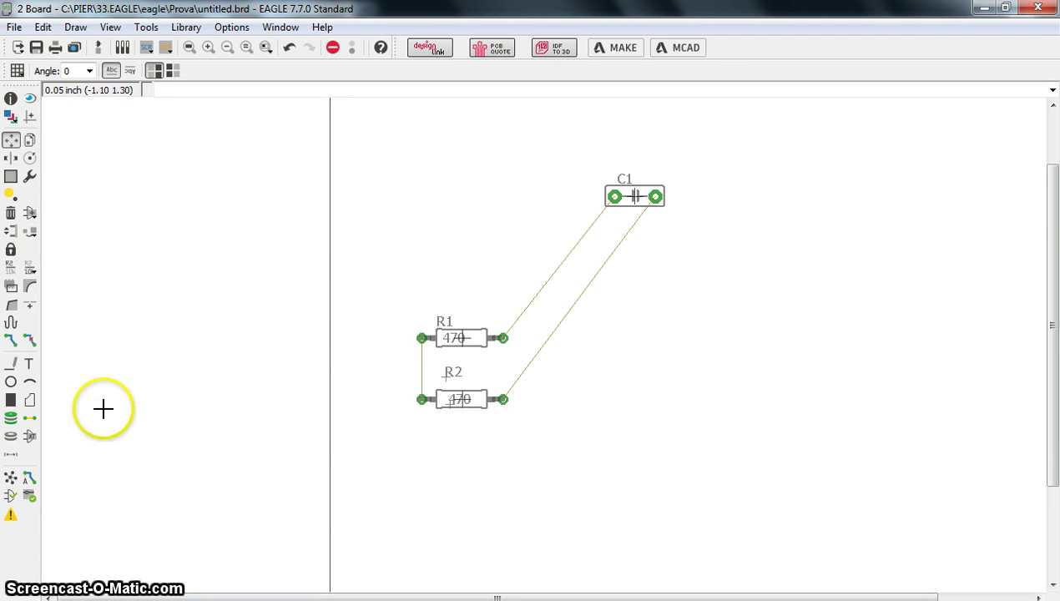
click(12, 342)
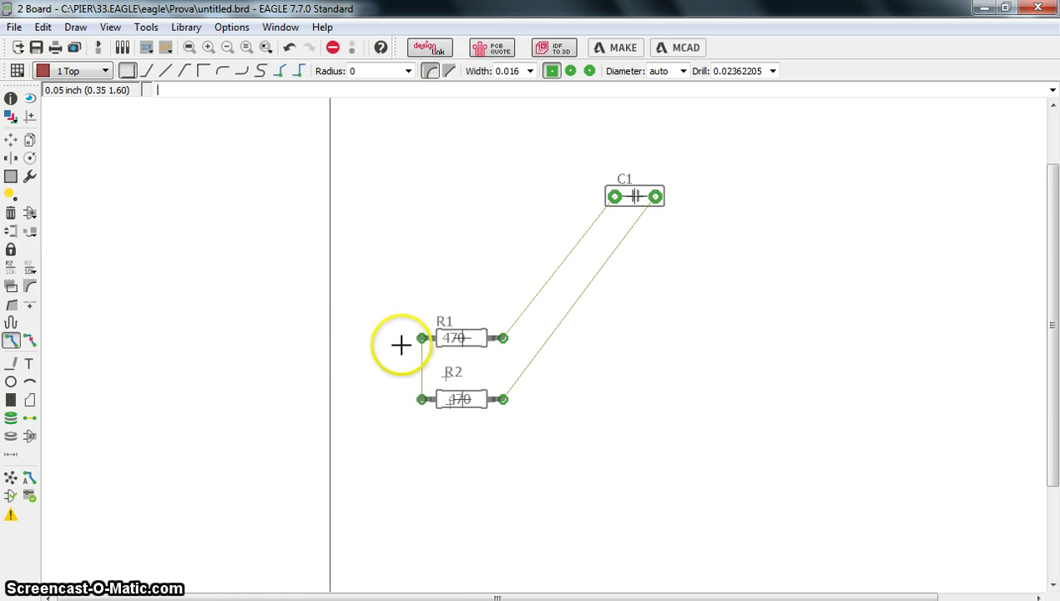
scroll(401, 345, up, 3)
scroll(453, 328, up, 2)
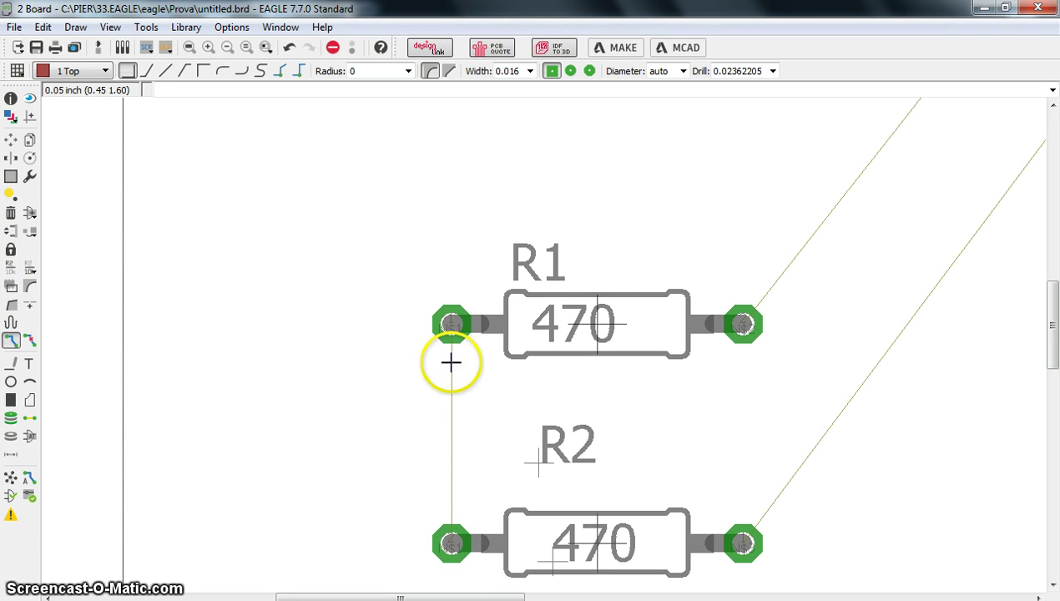
click(451, 324)
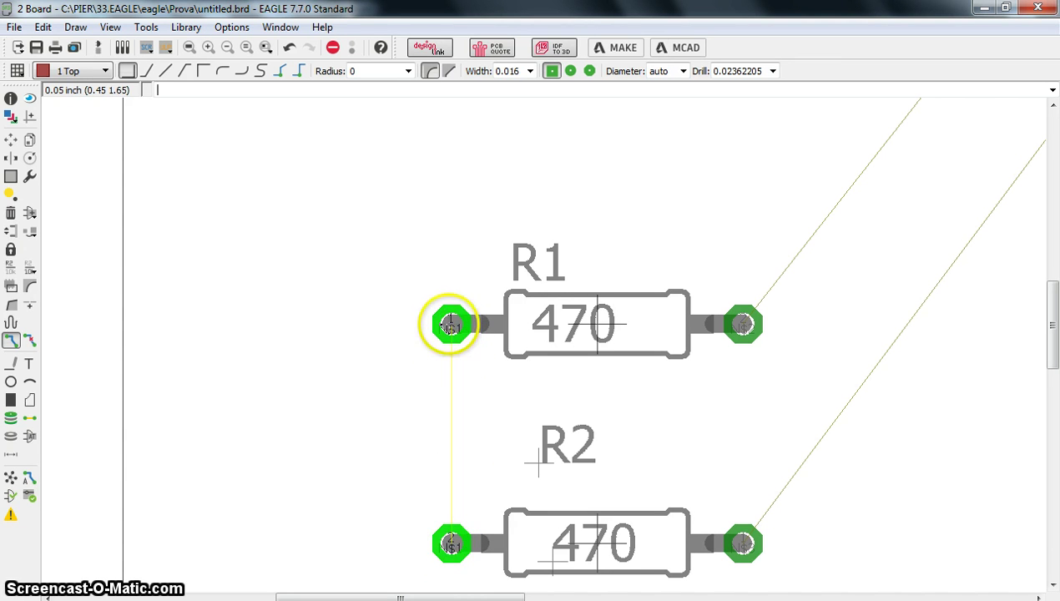
click(451, 544)
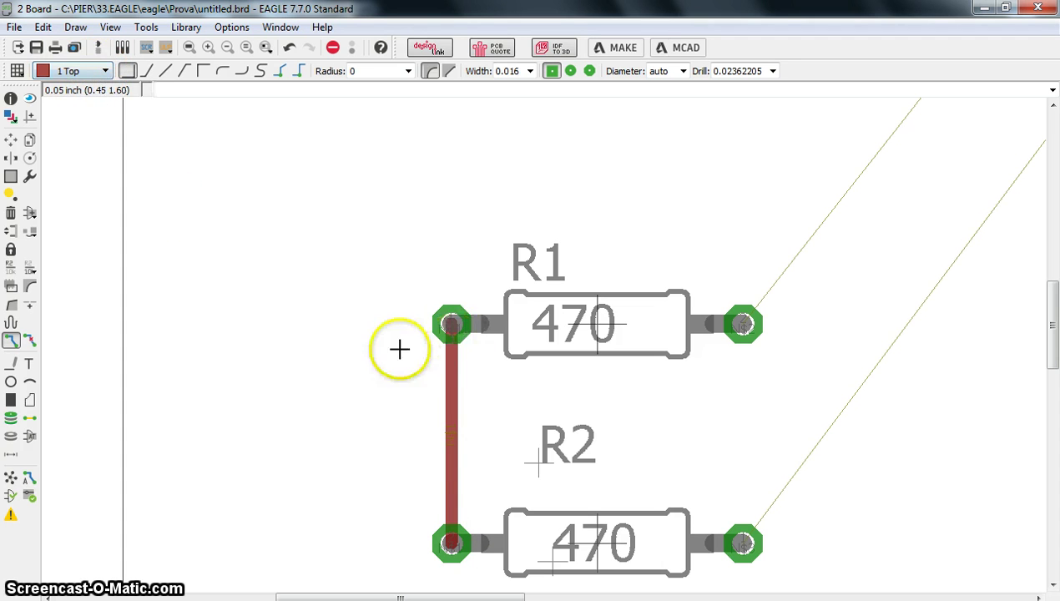
Step: Switch to the schematic and place four copies of capacitor C1 in a horizontal row to its right
key(alt+1)
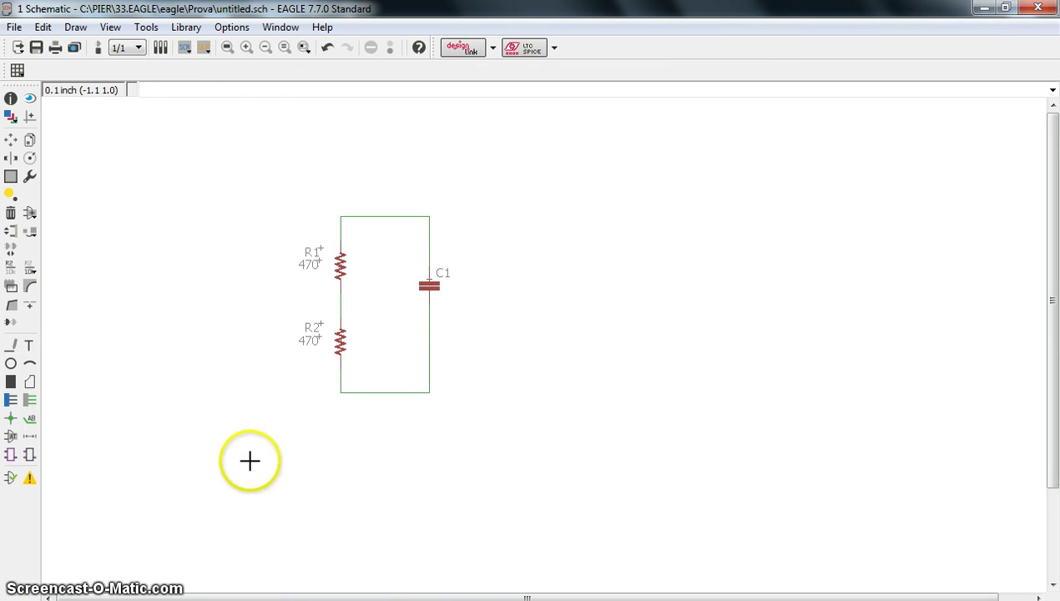
scroll(263, 450, up, 1)
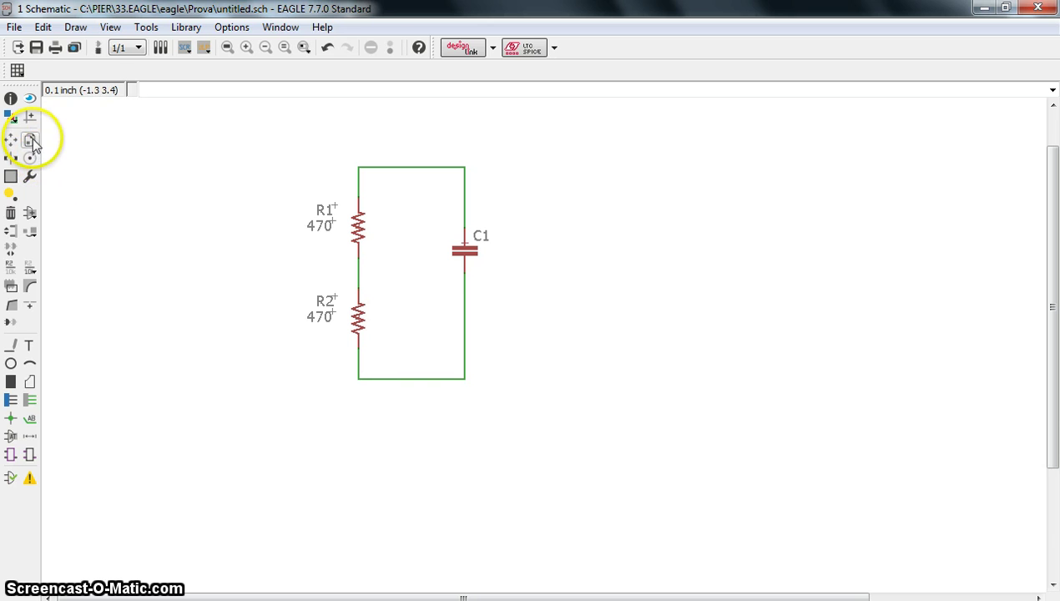
click(30, 139)
click(467, 251)
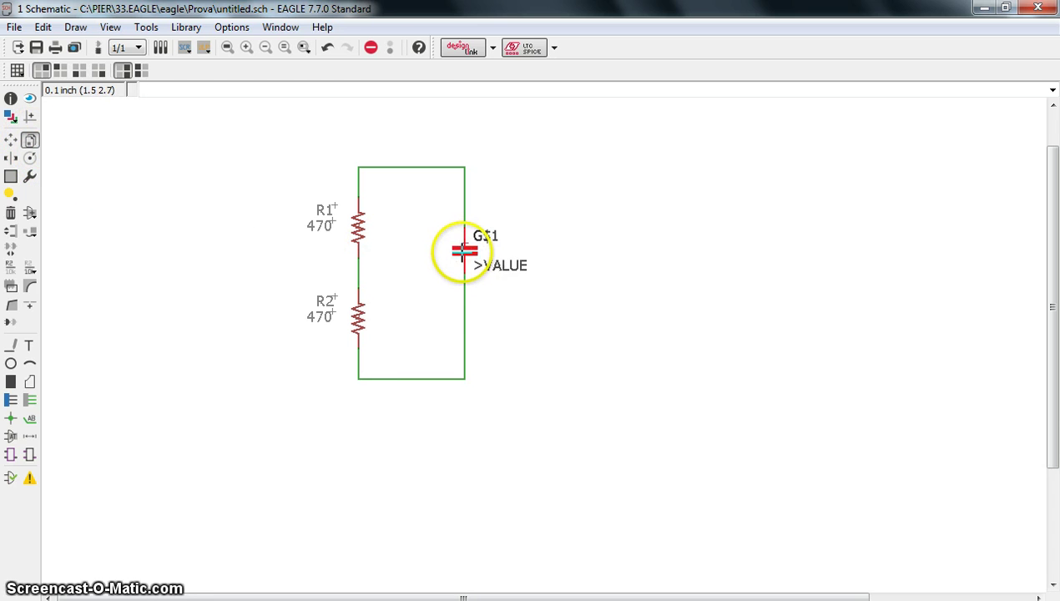
click(556, 249)
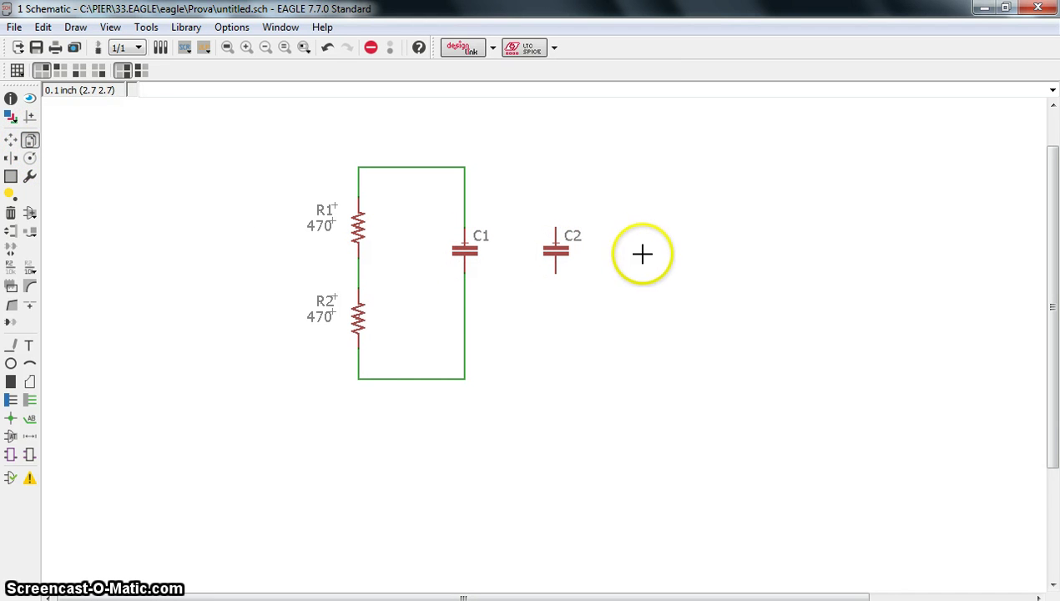
click(556, 248)
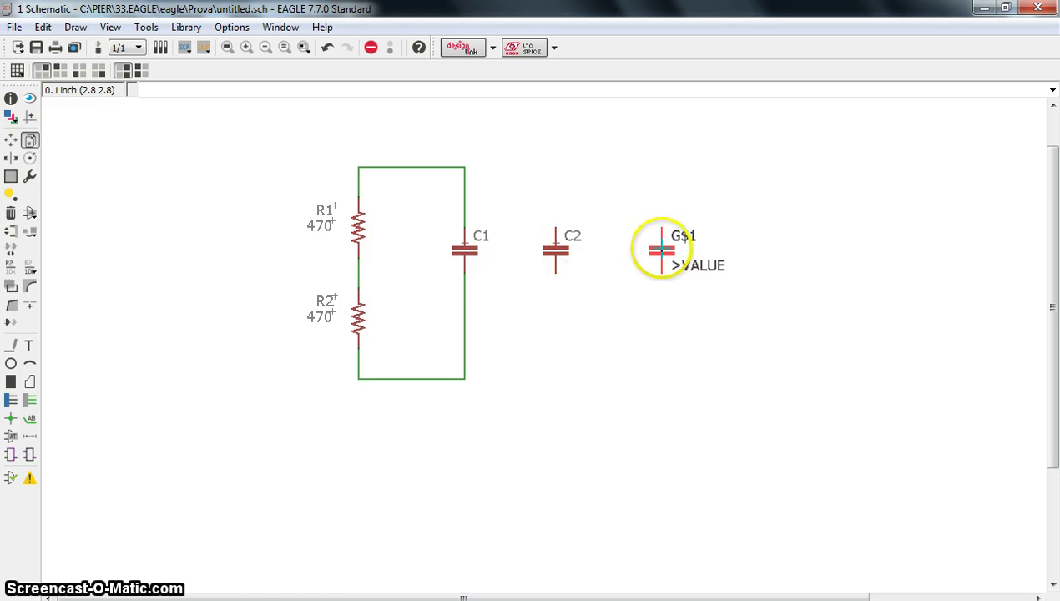
click(661, 250)
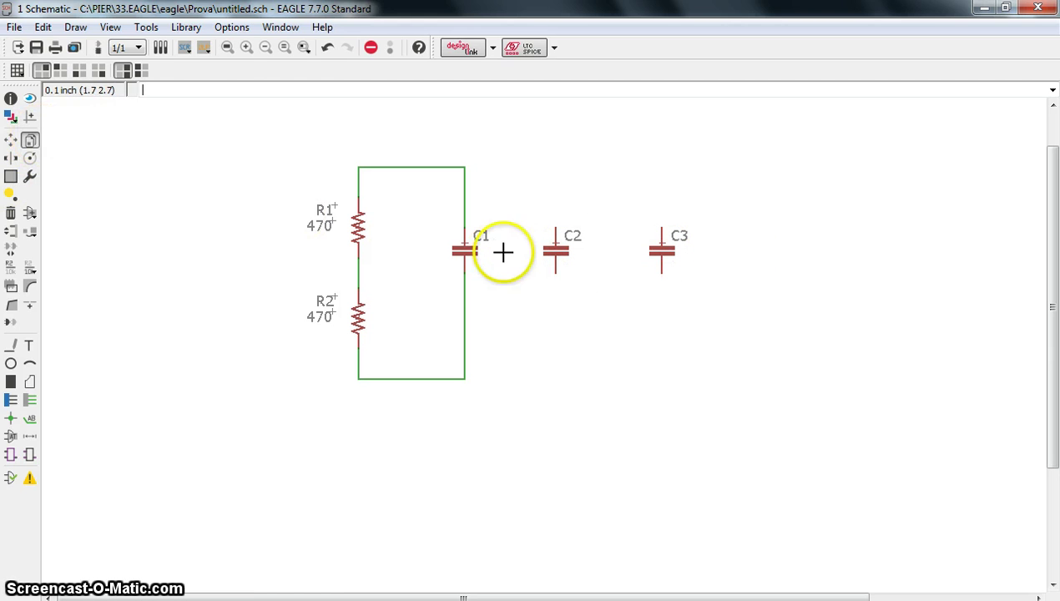
click(492, 251)
click(798, 250)
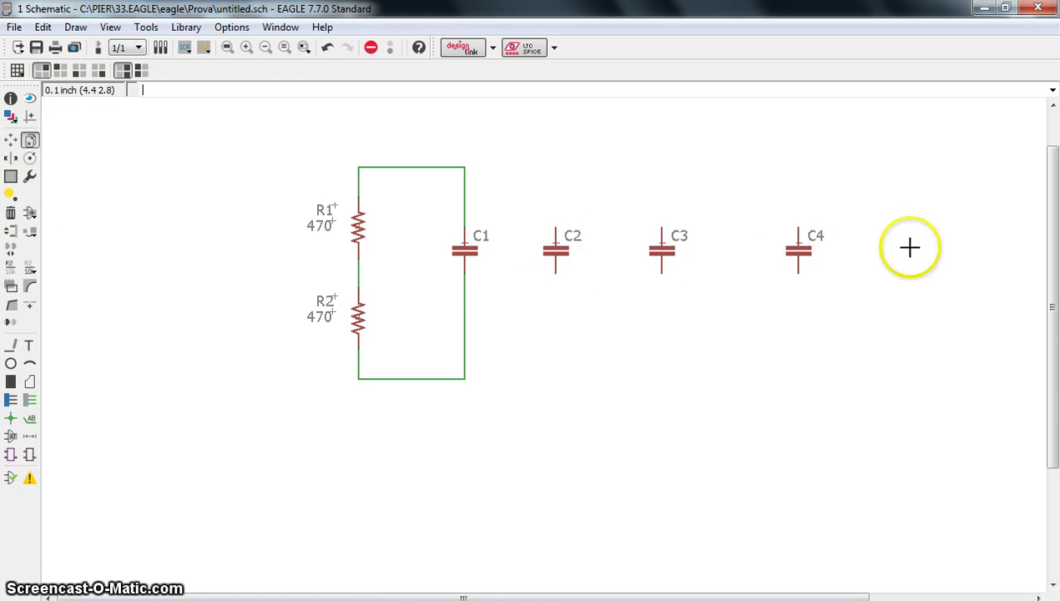
click(799, 250)
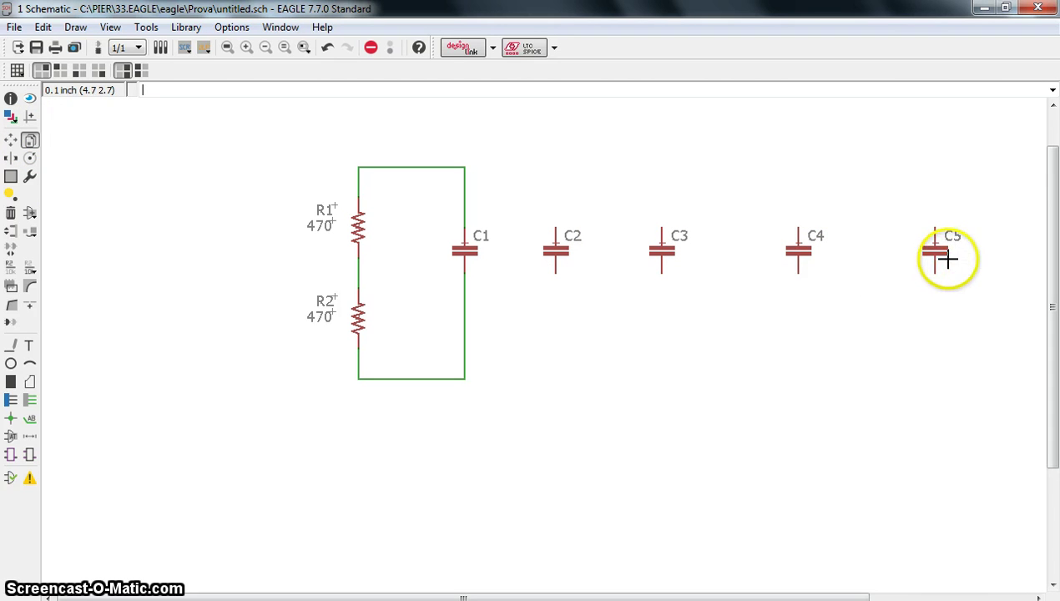
Step: Draw lines from the upper net to the upper pins of C2 to C5 and from the lower net to C3, C4 and C5
click(11, 344)
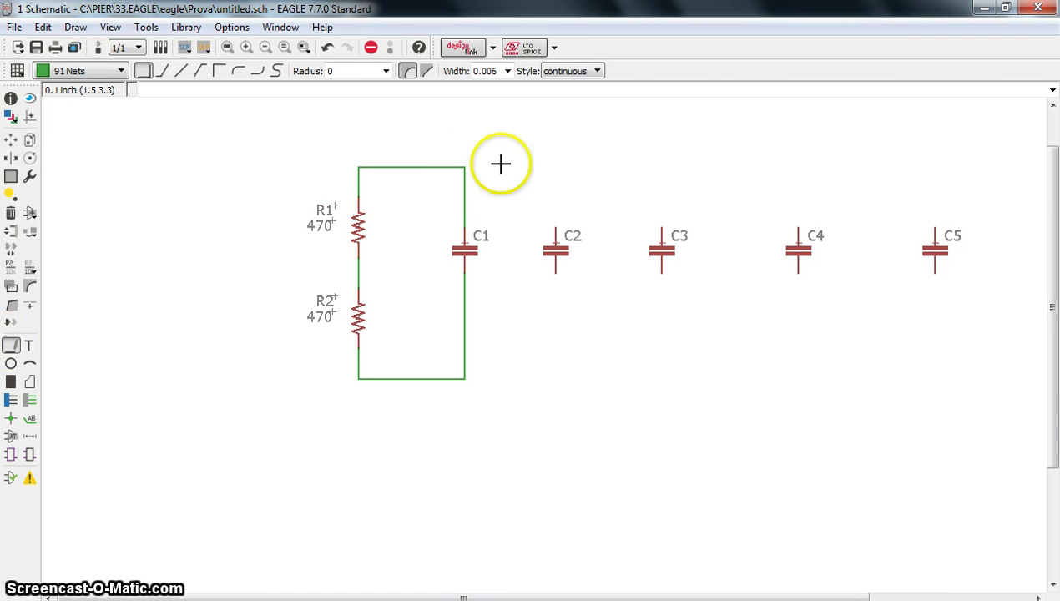
click(464, 167)
click(556, 227)
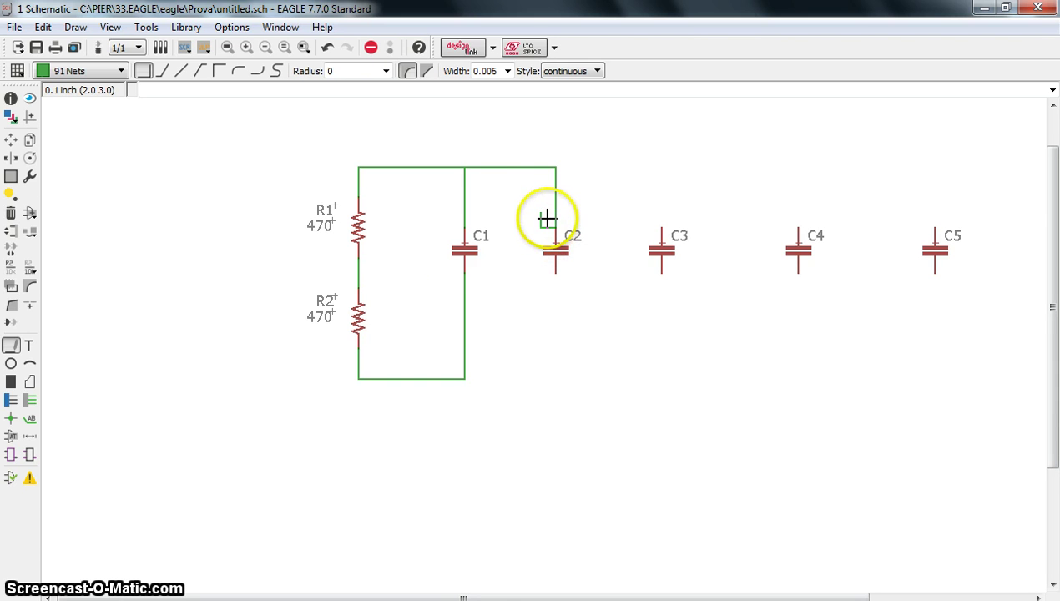
click(358, 212)
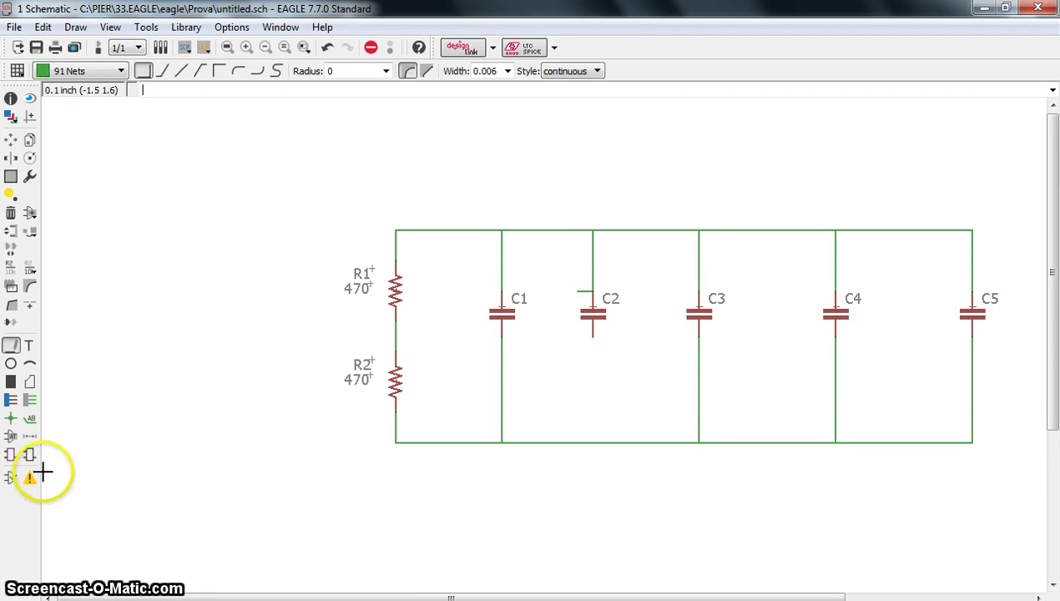
Step: Place junctions on the upper net where the branches to C1, C2, C3 and C4 meet it
click(11, 421)
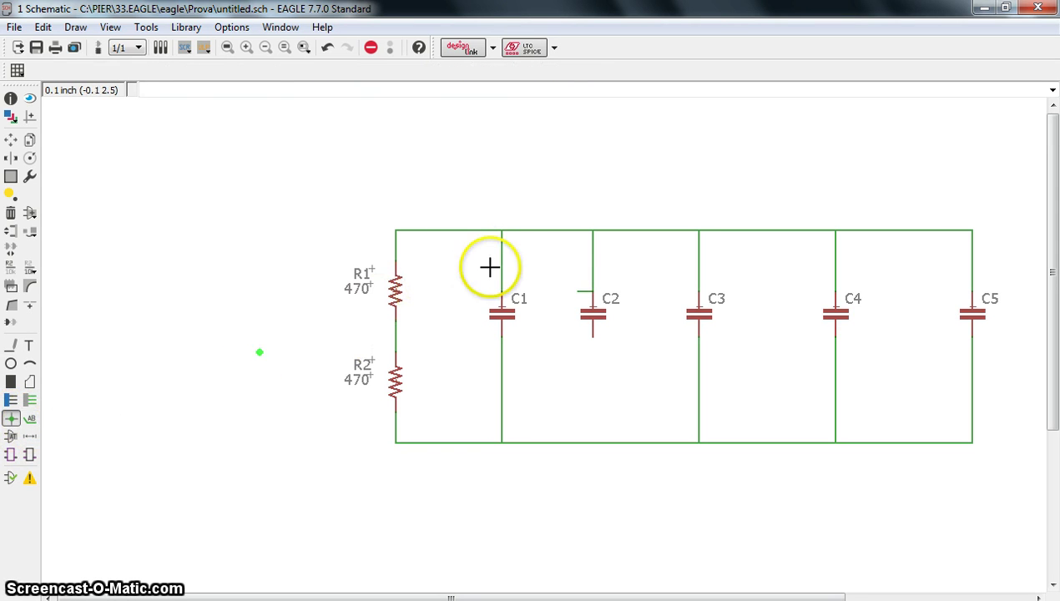
scroll(502, 242, up, 5)
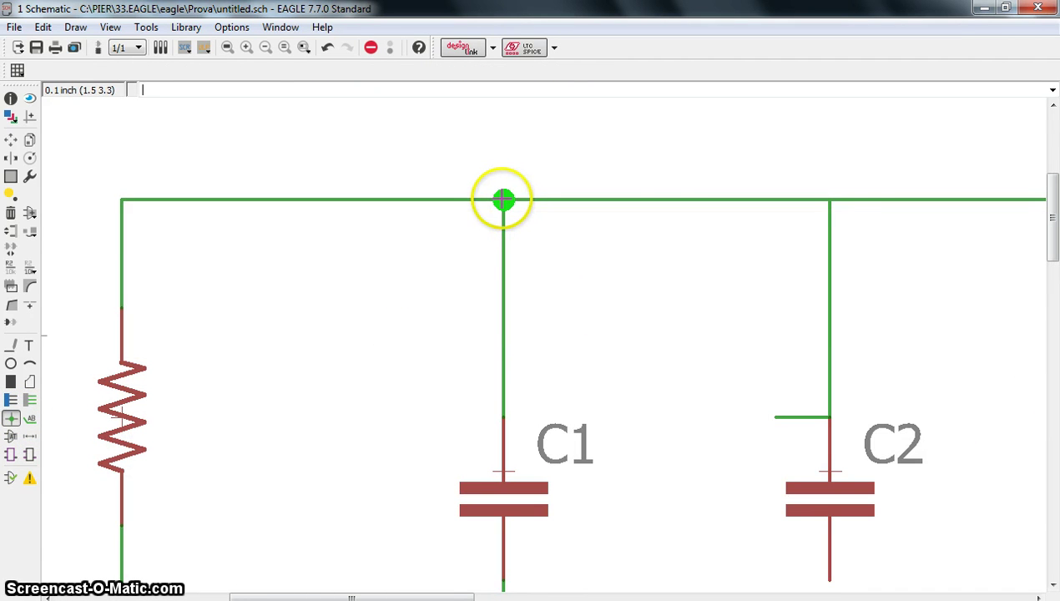
click(504, 199)
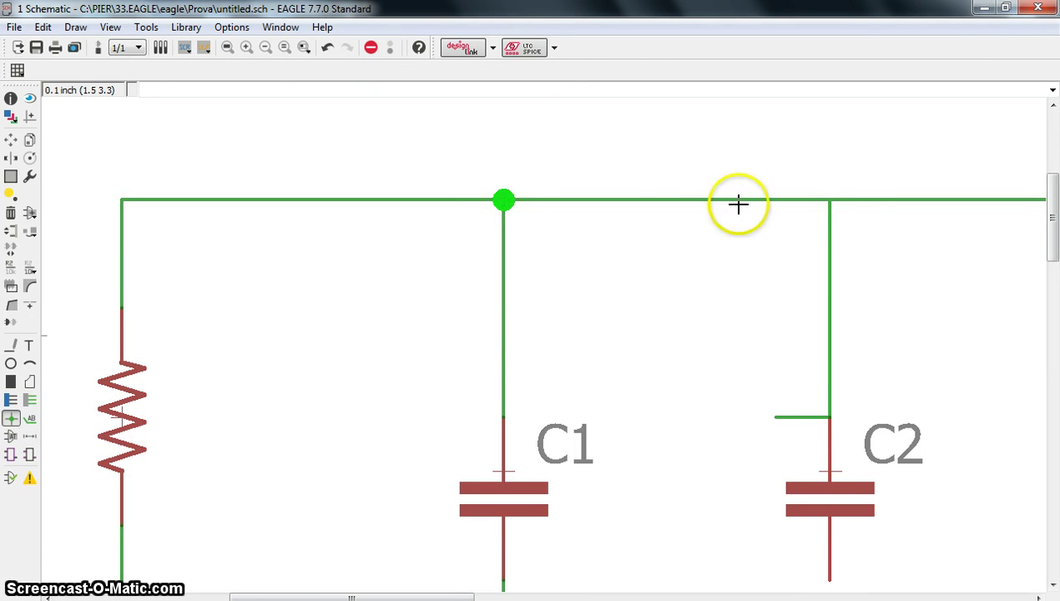
click(830, 198)
scroll(830, 199, down, 3)
scroll(887, 584, up, 3)
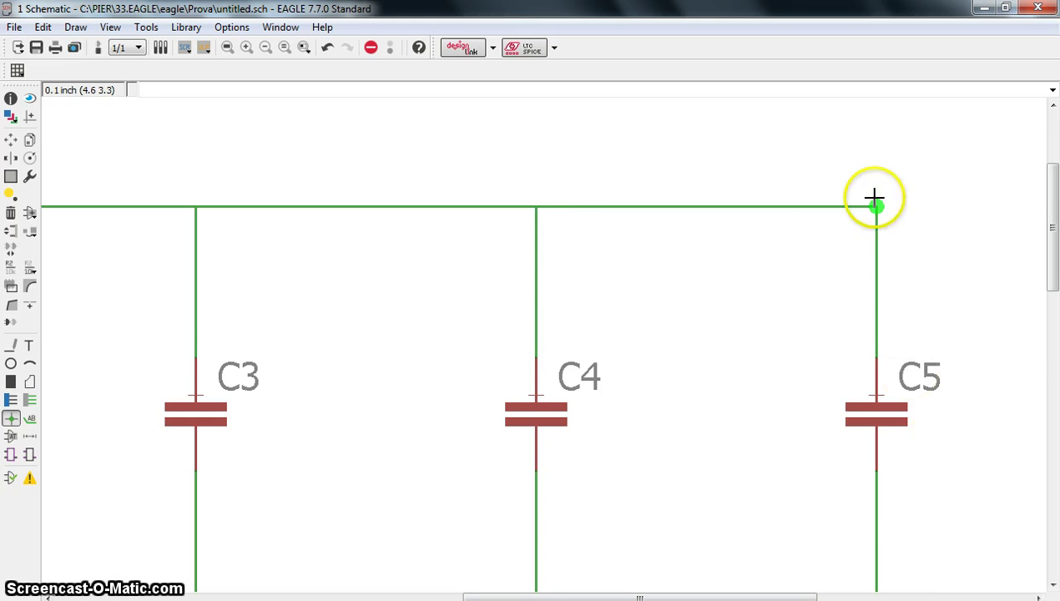
click(538, 208)
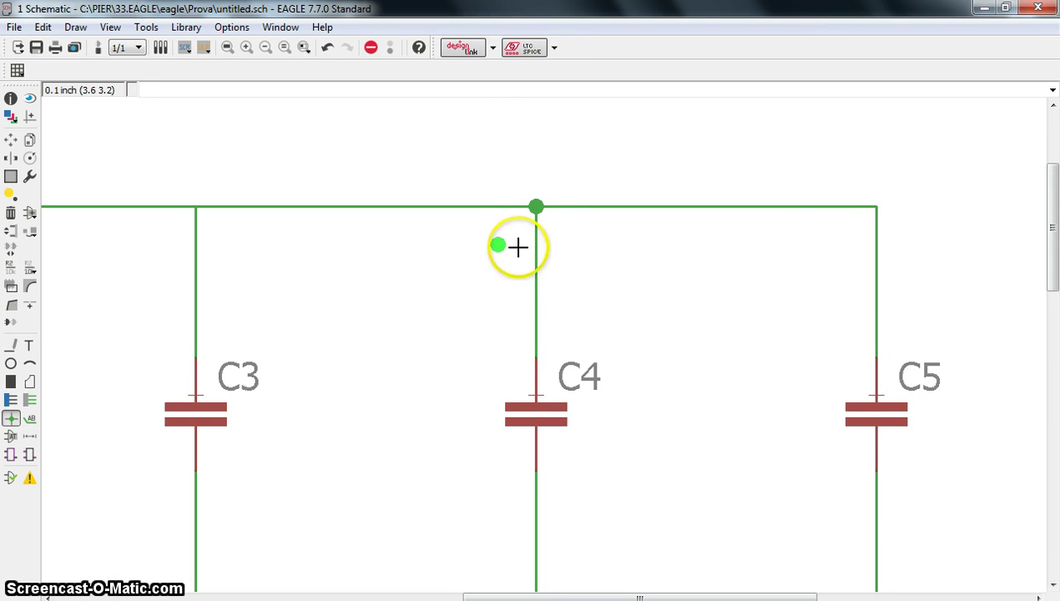
scroll(196, 209, down, 3)
click(196, 208)
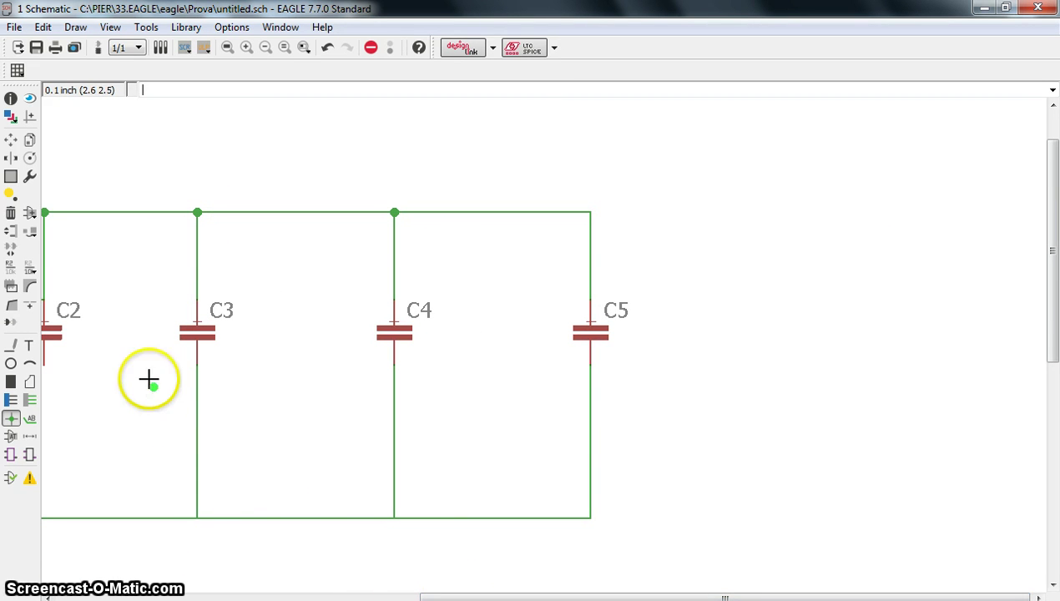
Step: Switch to the board and move C2 inside the outline below R2 and C3 to the right of the resistors
click(98, 48)
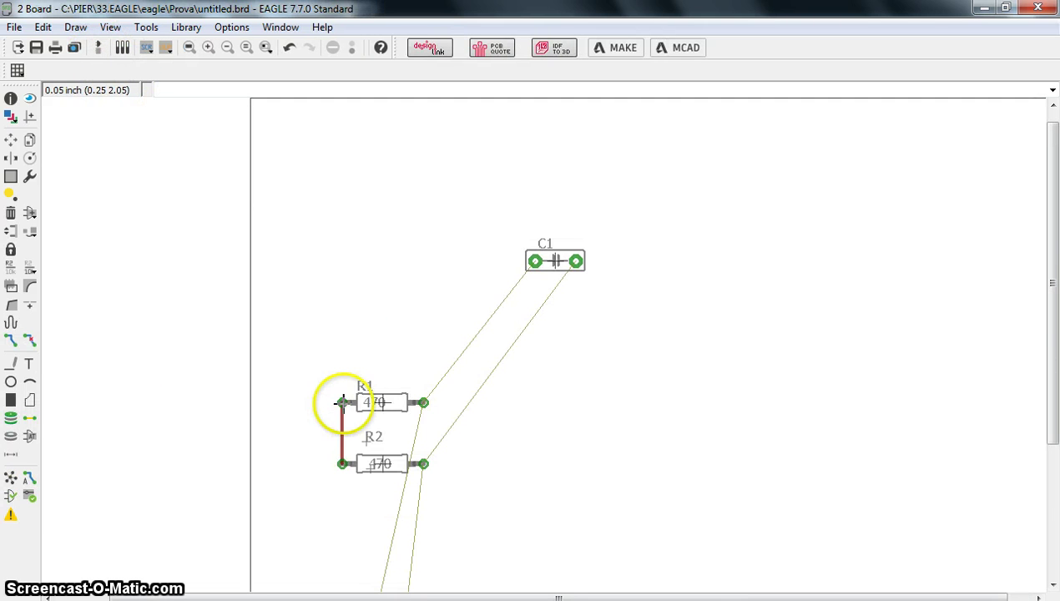
scroll(367, 406, down, 2)
scroll(835, 403, down, 2)
scroll(359, 572, down, 1)
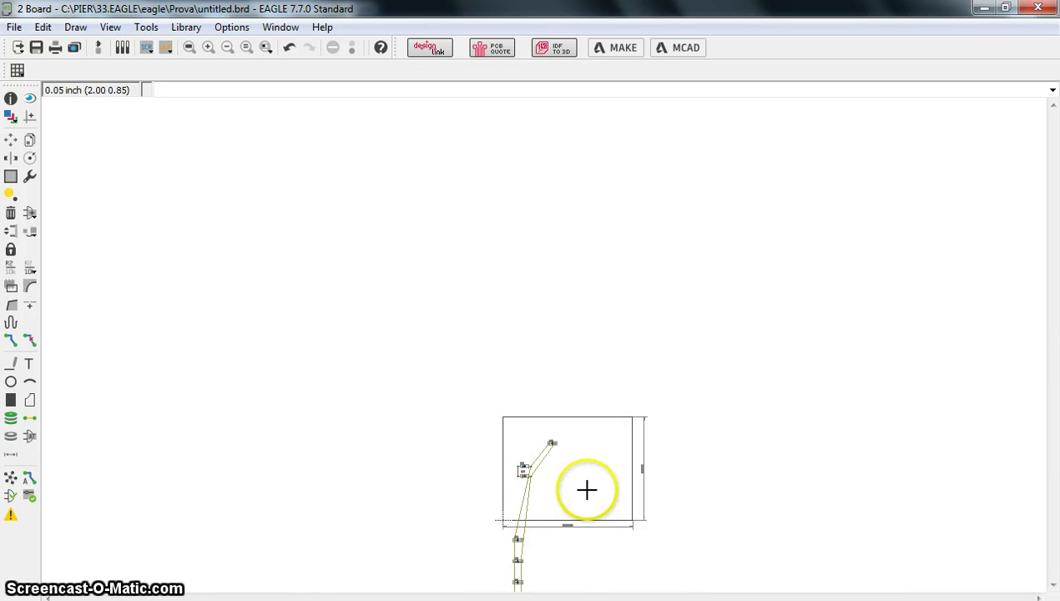
scroll(534, 573, up, 4)
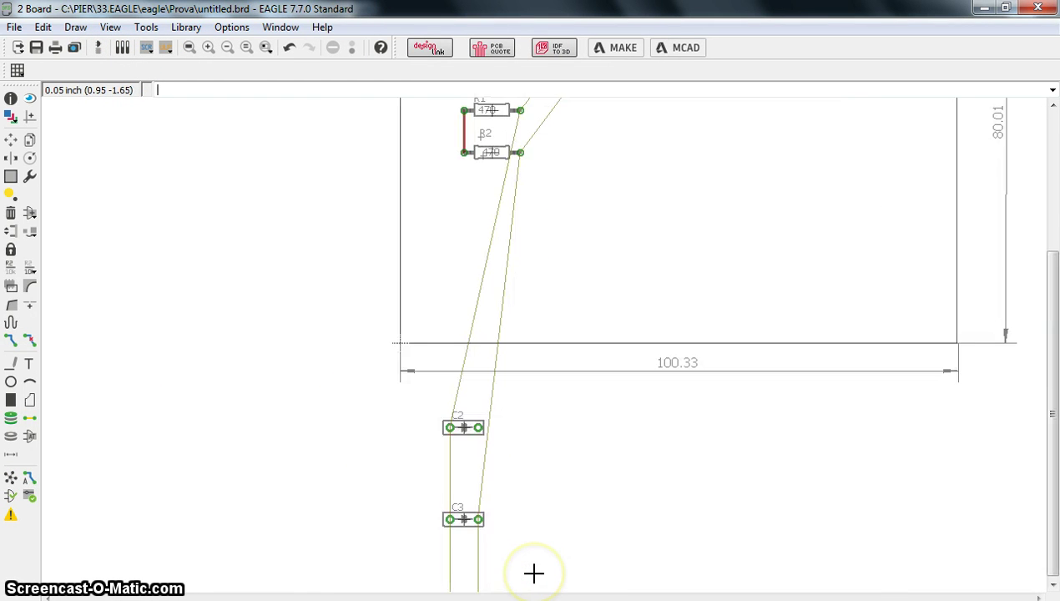
click(10, 140)
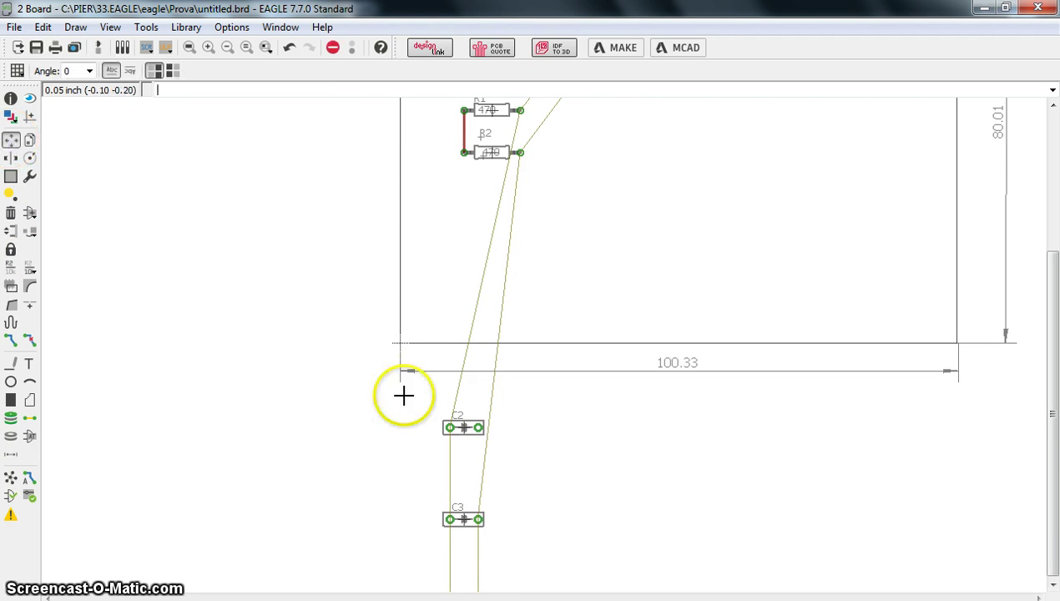
click(463, 427)
click(464, 237)
click(463, 519)
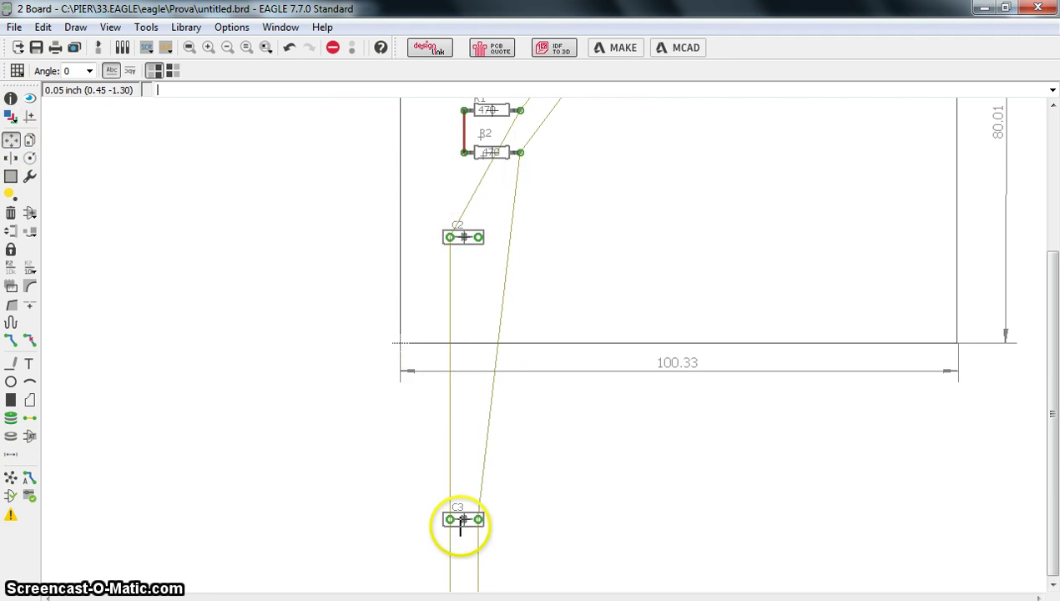
click(651, 178)
Step: Move C4 and C5 inside the board outline, with C4 just right of C3 and C5 below C4
scroll(584, 461, down, 3)
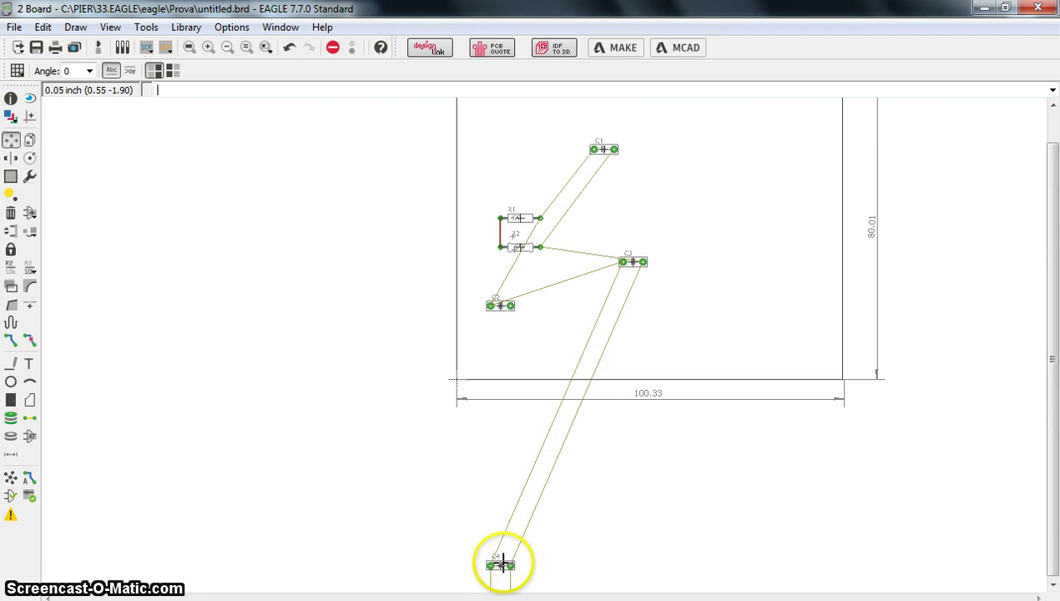
click(501, 564)
click(686, 272)
scroll(576, 553, down, 2)
scroll(576, 553, down, 3)
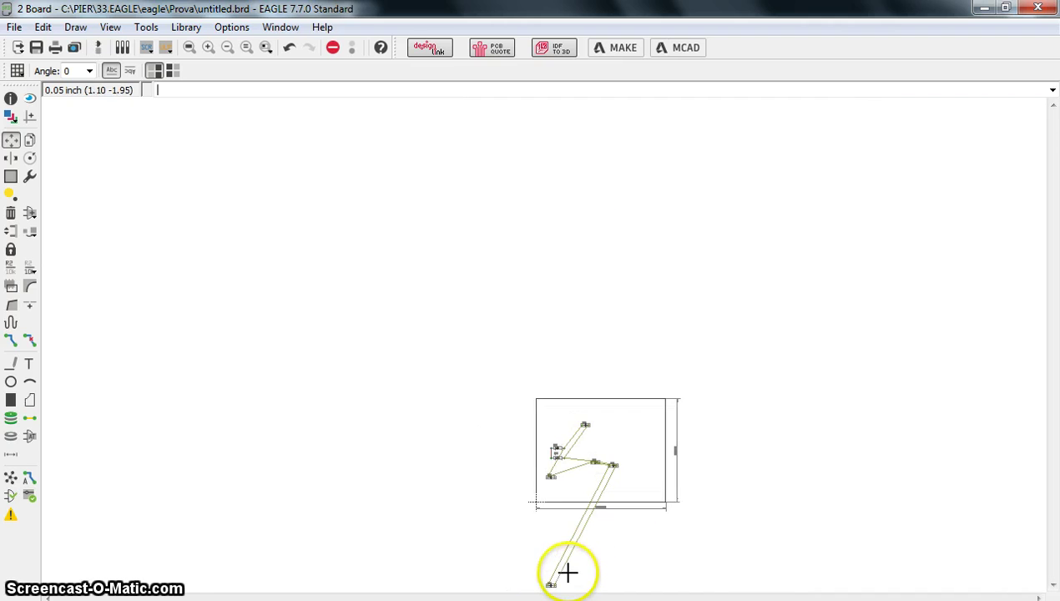
click(627, 484)
scroll(626, 485, up, 8)
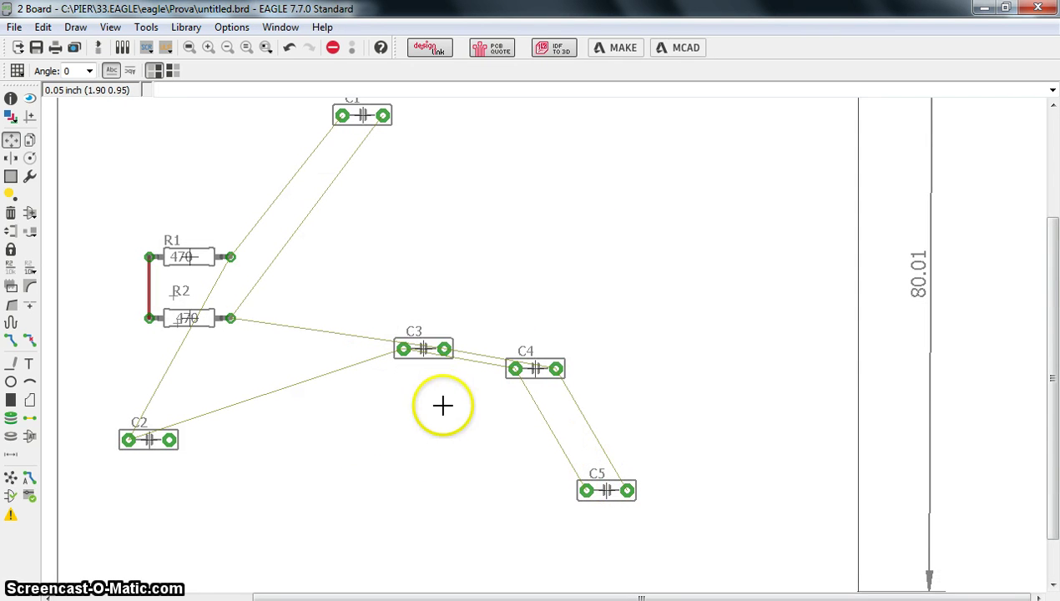
Step: Reposition C3 above C4 and move C2 up between C1 and C3
click(418, 349)
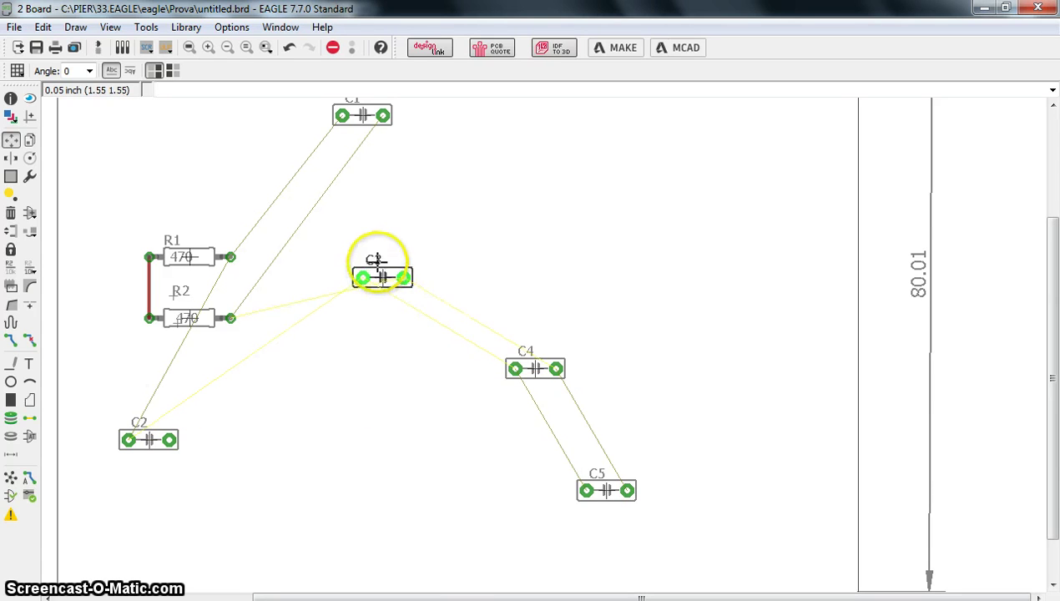
click(392, 267)
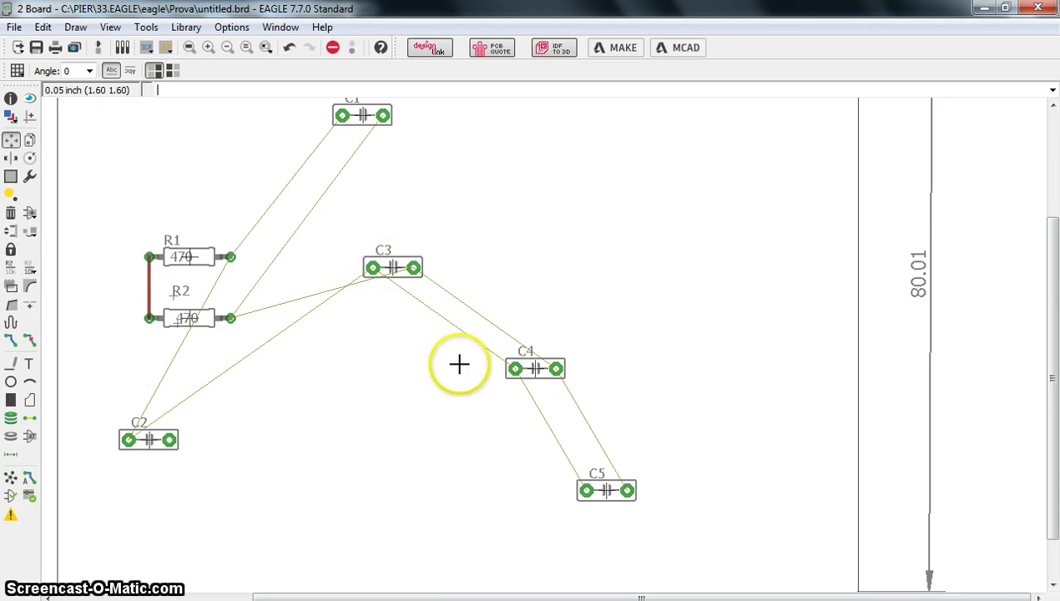
click(383, 270)
click(534, 235)
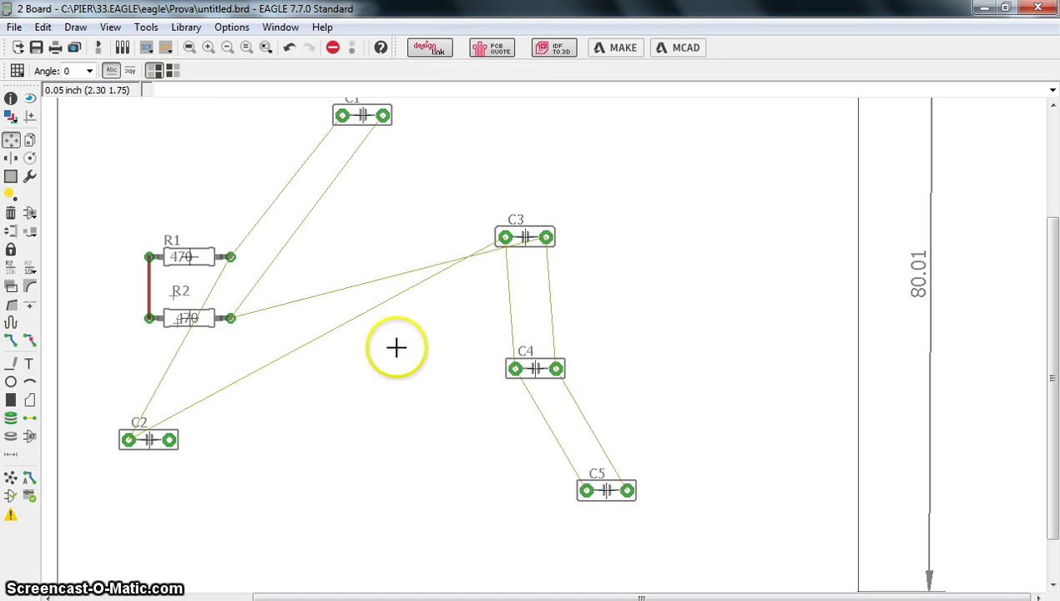
click(149, 438)
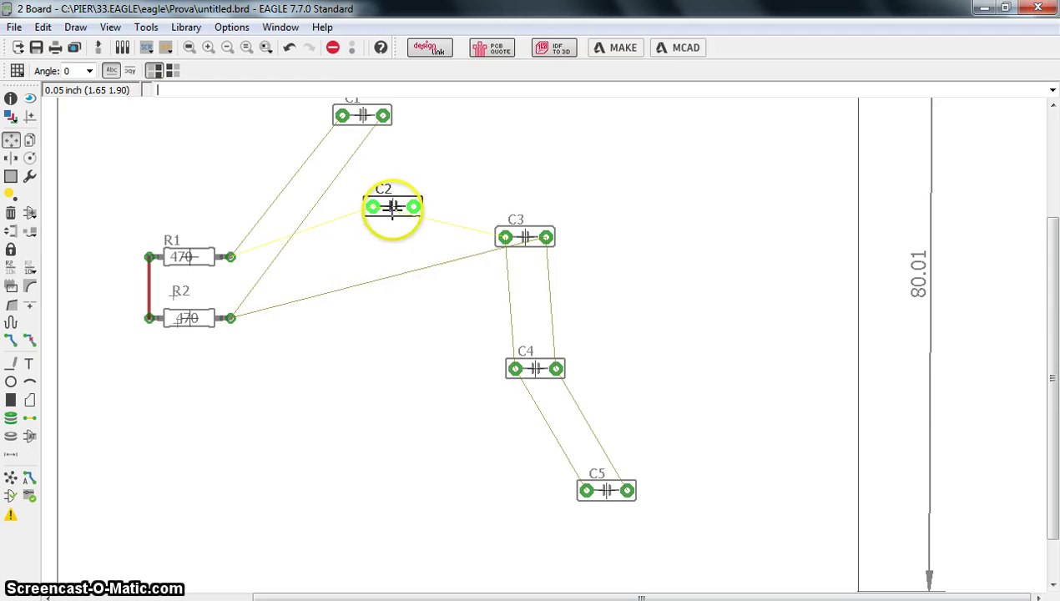
click(423, 196)
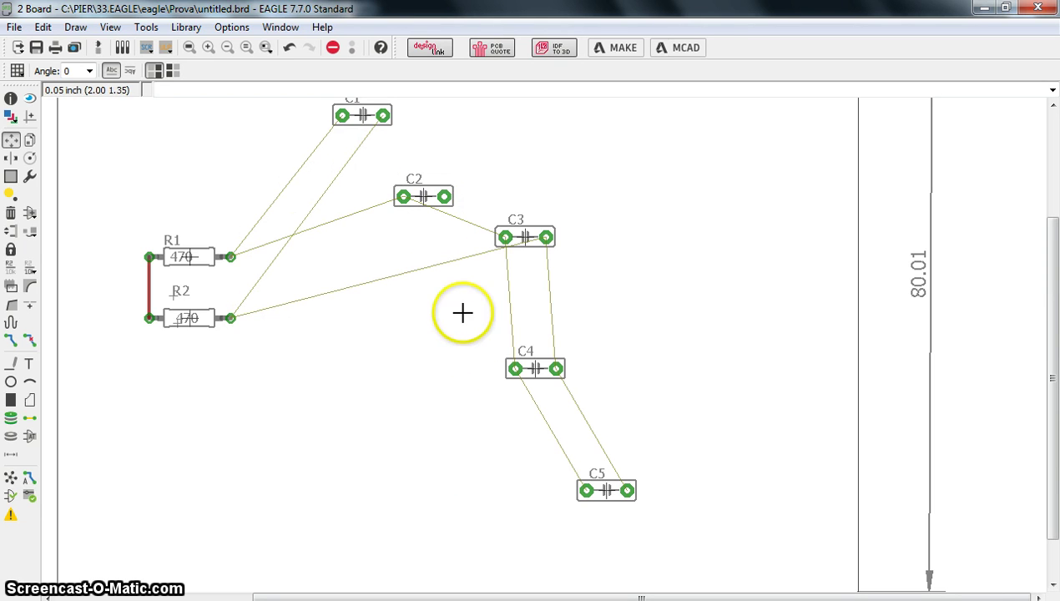
Step: Run the Autorouter on the board with Effort set to Low and start computing the routing variants
scroll(281, 365, down, 3)
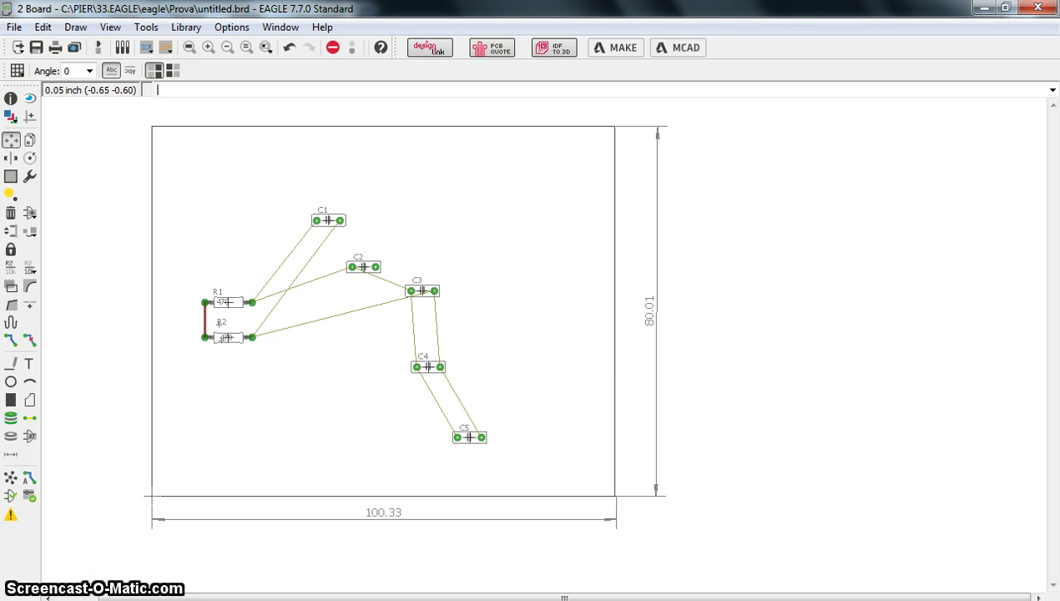
scroll(286, 467, up, 2)
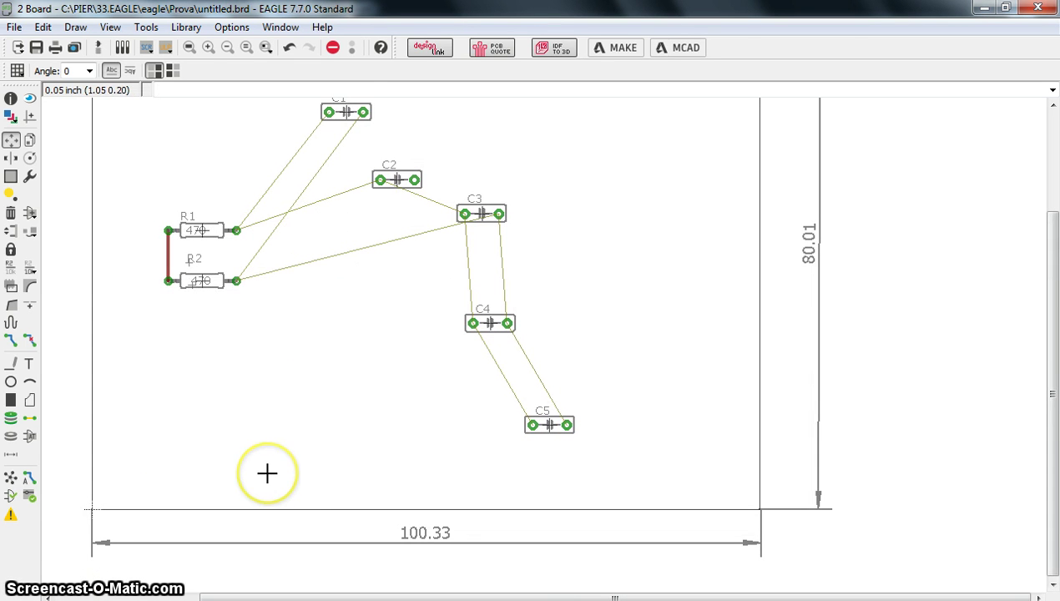
click(29, 480)
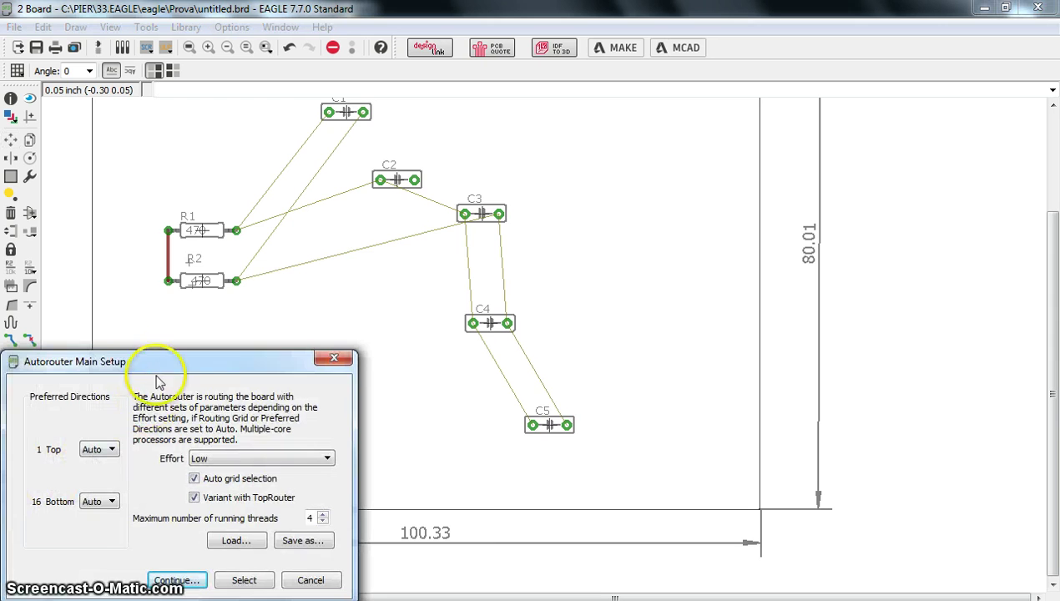
drag(178, 362, 475, 127)
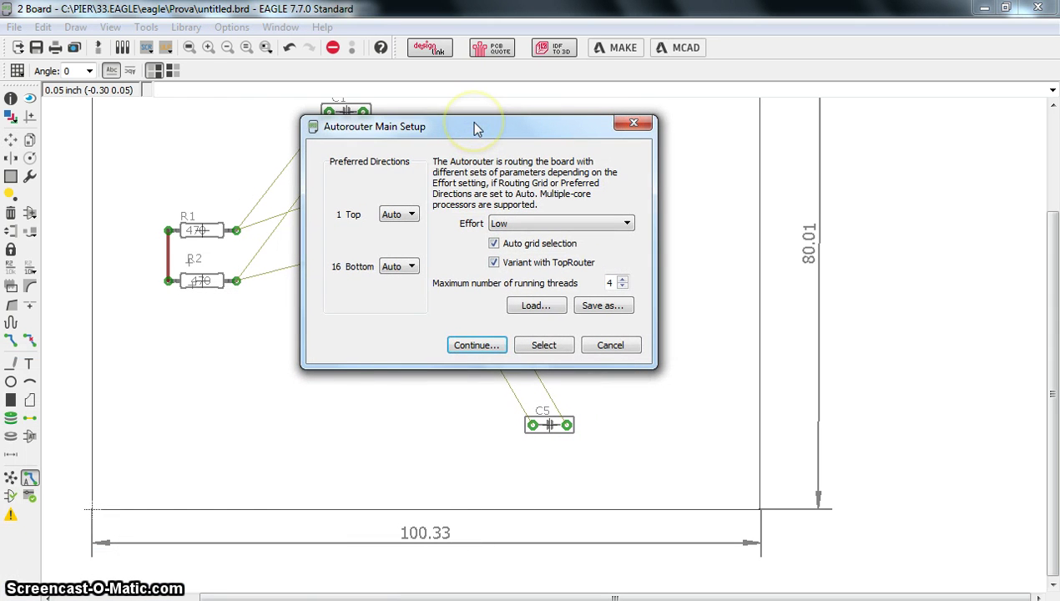
click(516, 223)
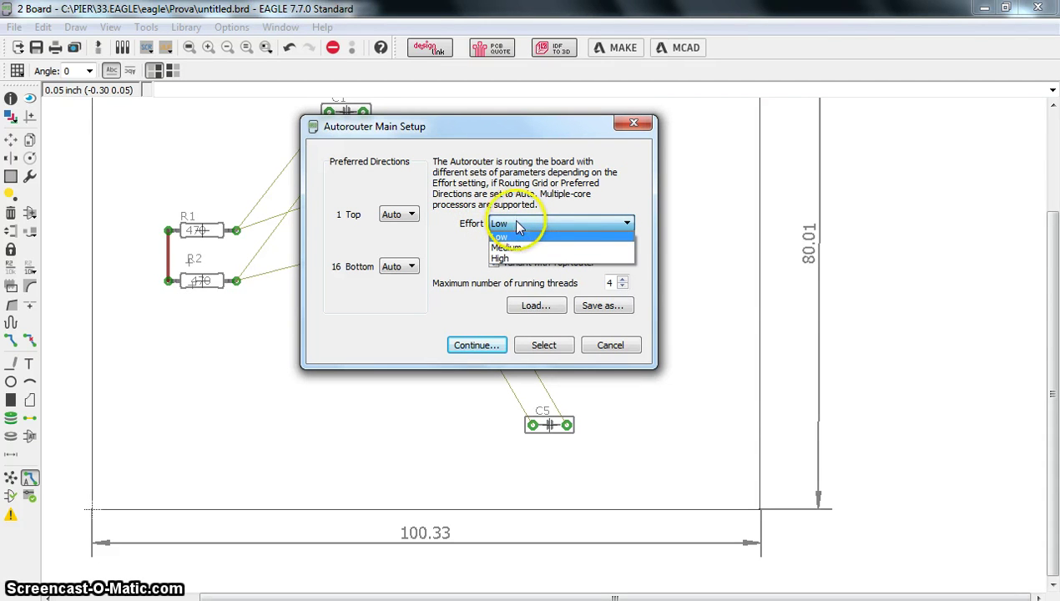
click(517, 236)
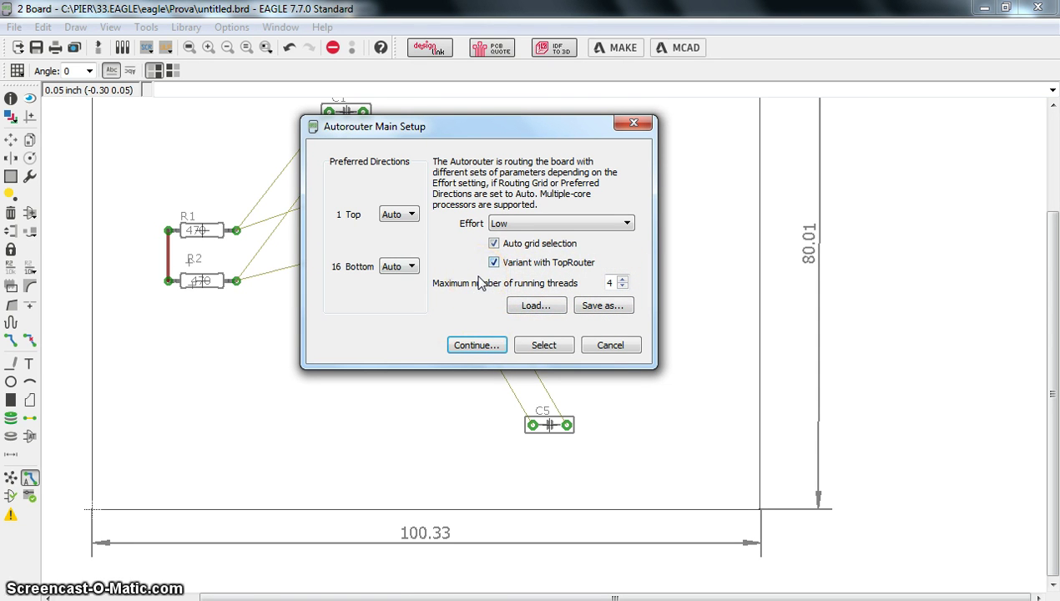
click(476, 345)
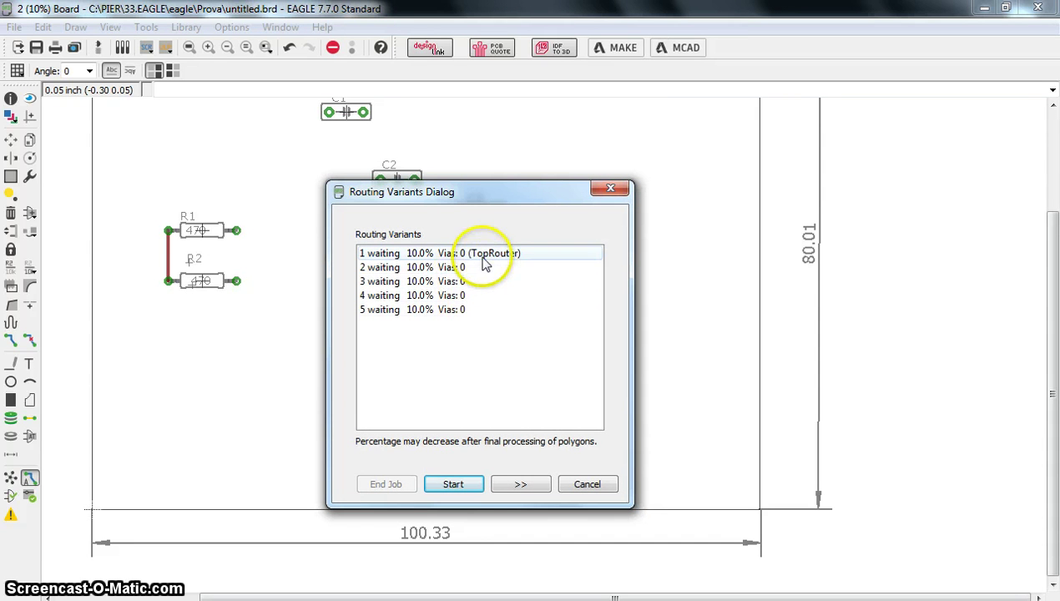
click(455, 486)
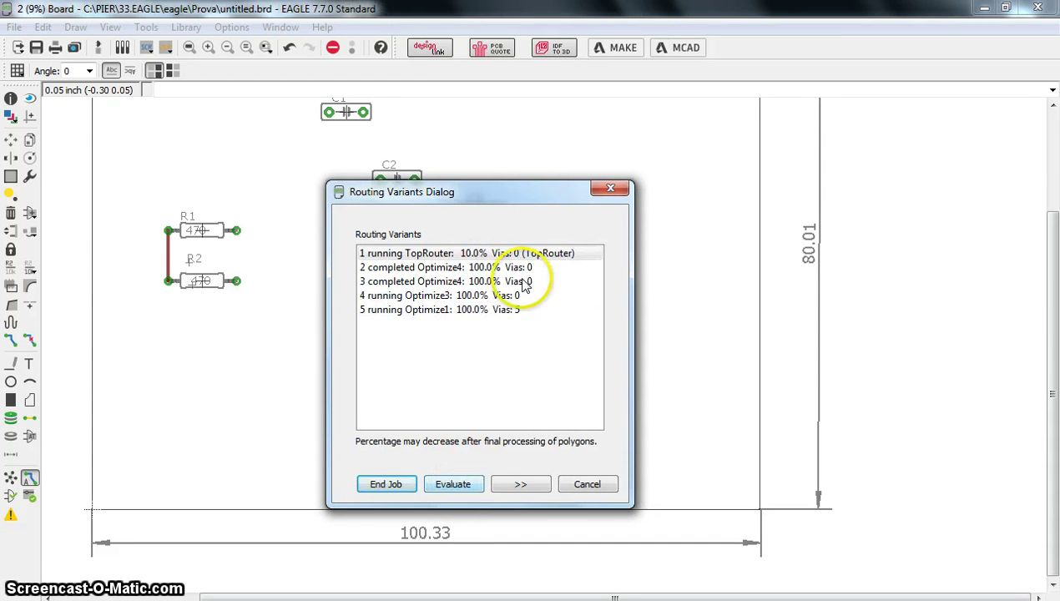
Step: Move the variants dialog clear of the parts, compare routing variants 1 to 5 on the board and reselect variant 2
drag(507, 199, 867, 106)
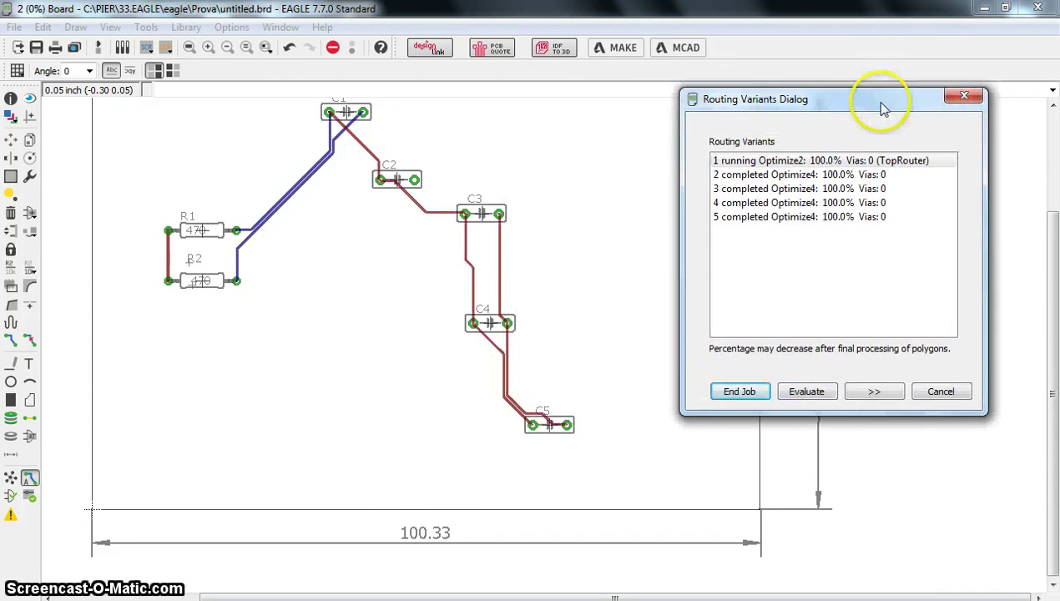
click(793, 174)
click(806, 191)
click(808, 203)
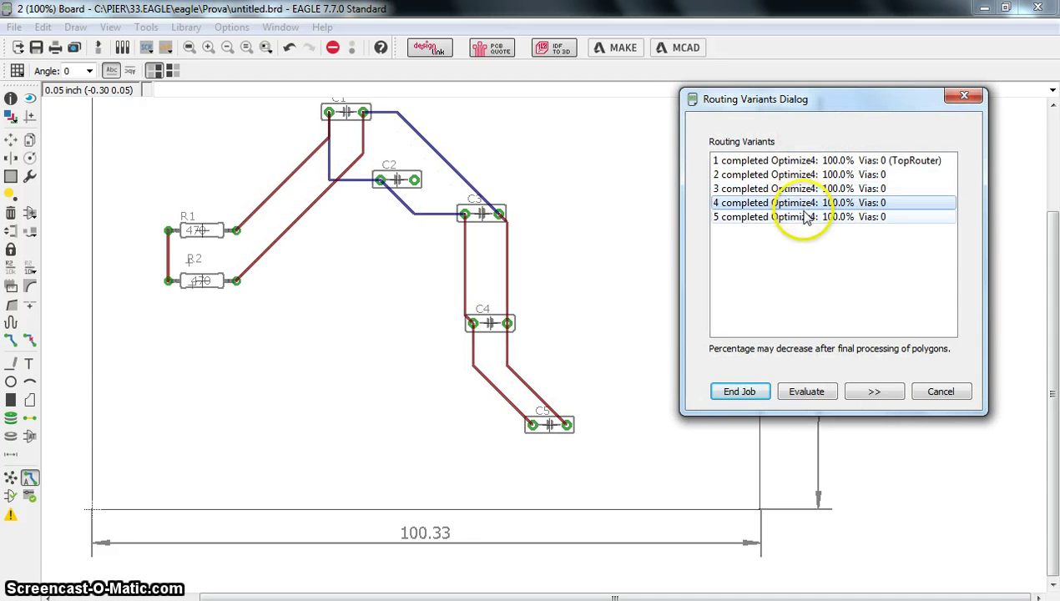
click(807, 218)
click(805, 161)
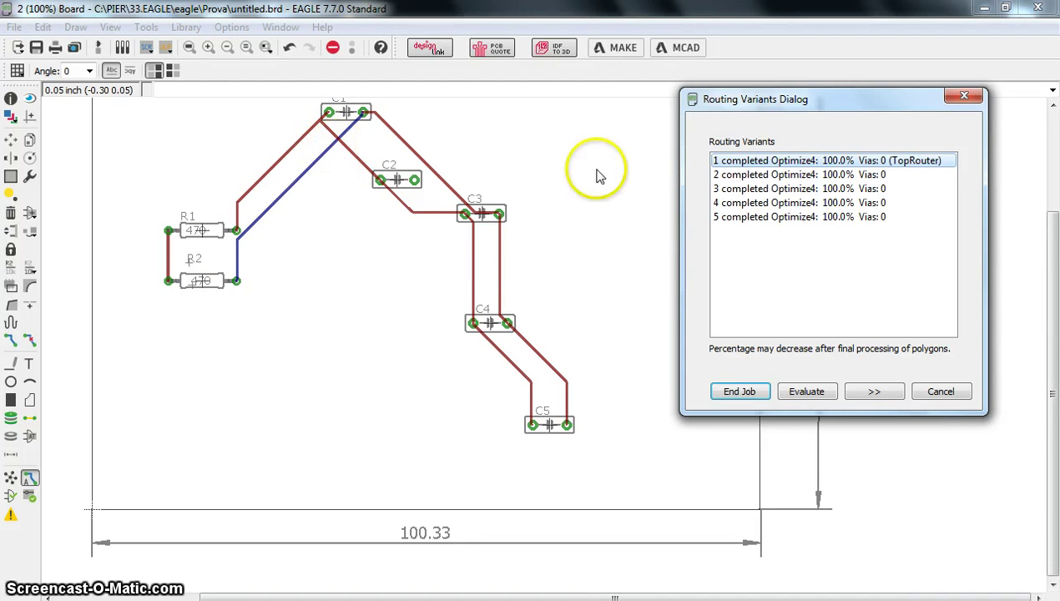
mouse_move(751, 178)
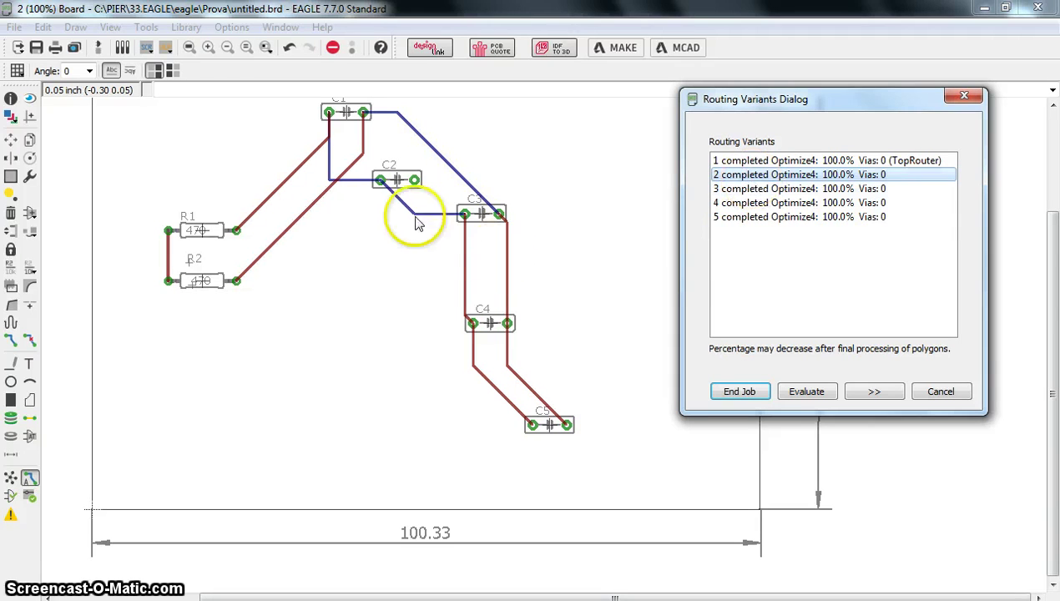
click(724, 192)
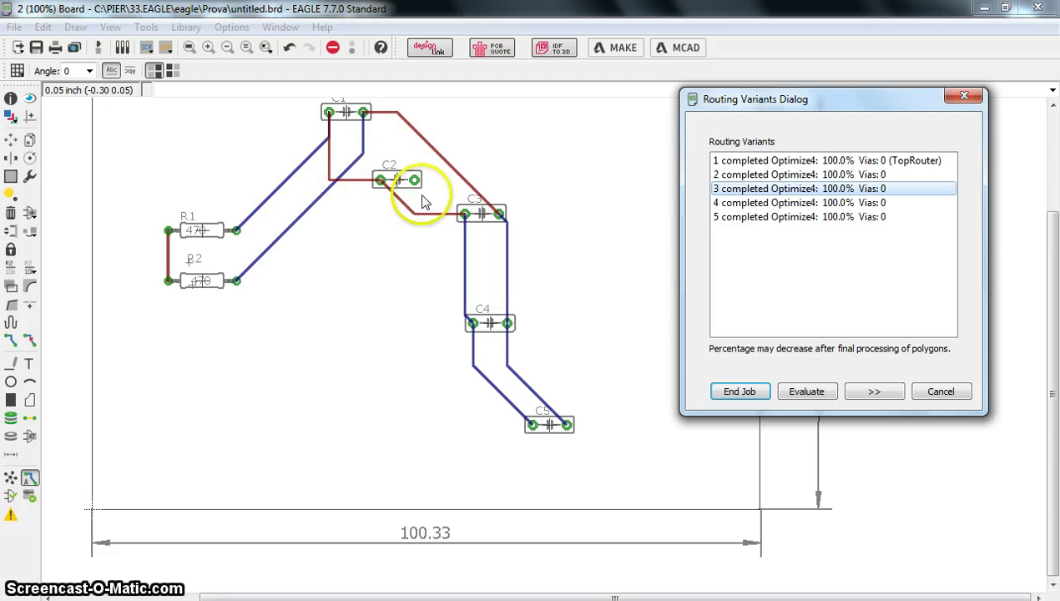
click(734, 203)
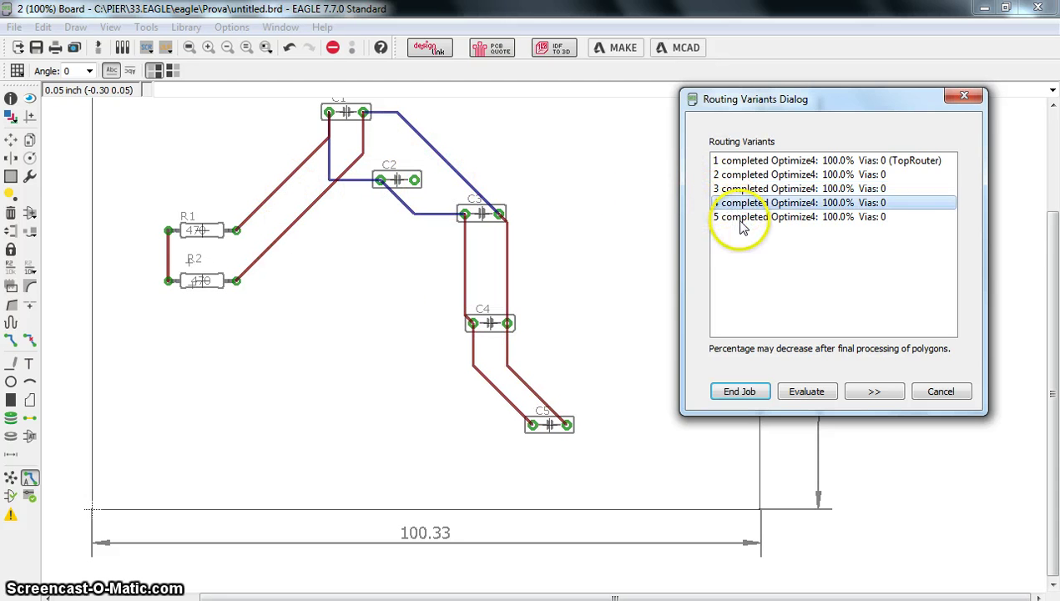
click(734, 217)
click(734, 175)
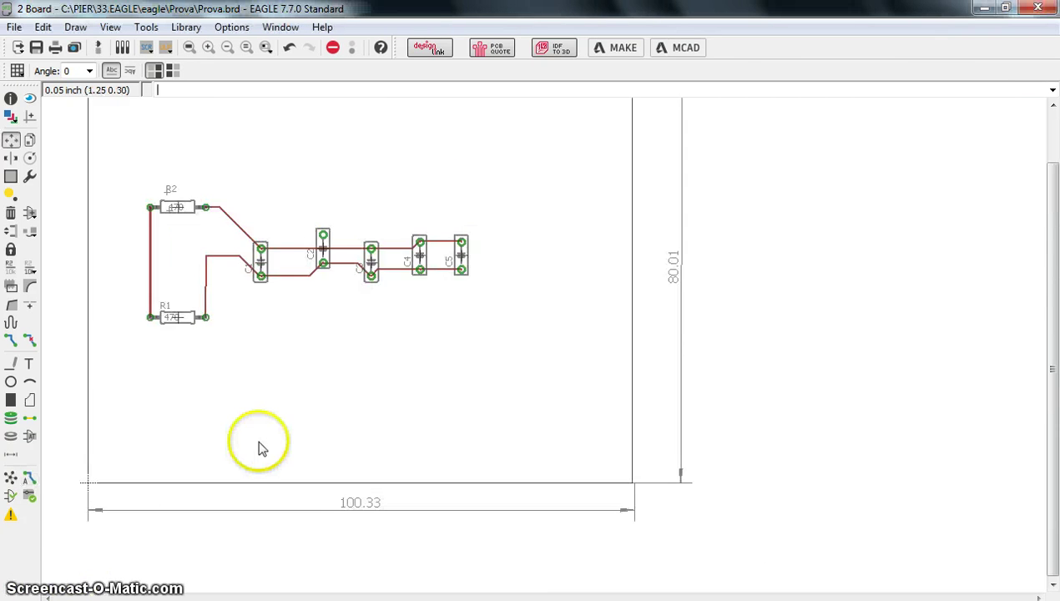
scroll(263, 434, up, 2)
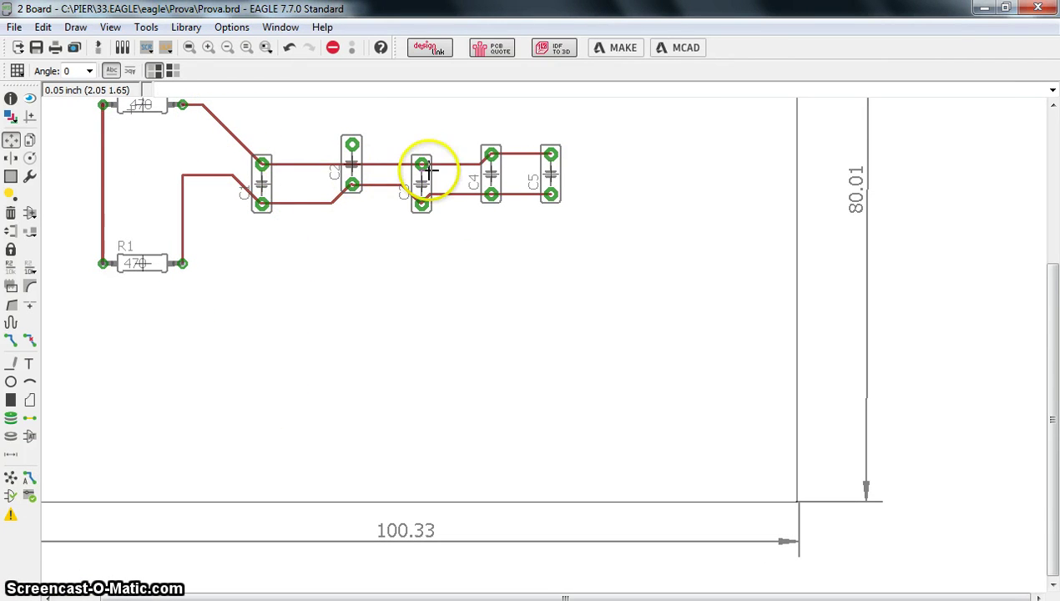
scroll(250, 162, down, 1)
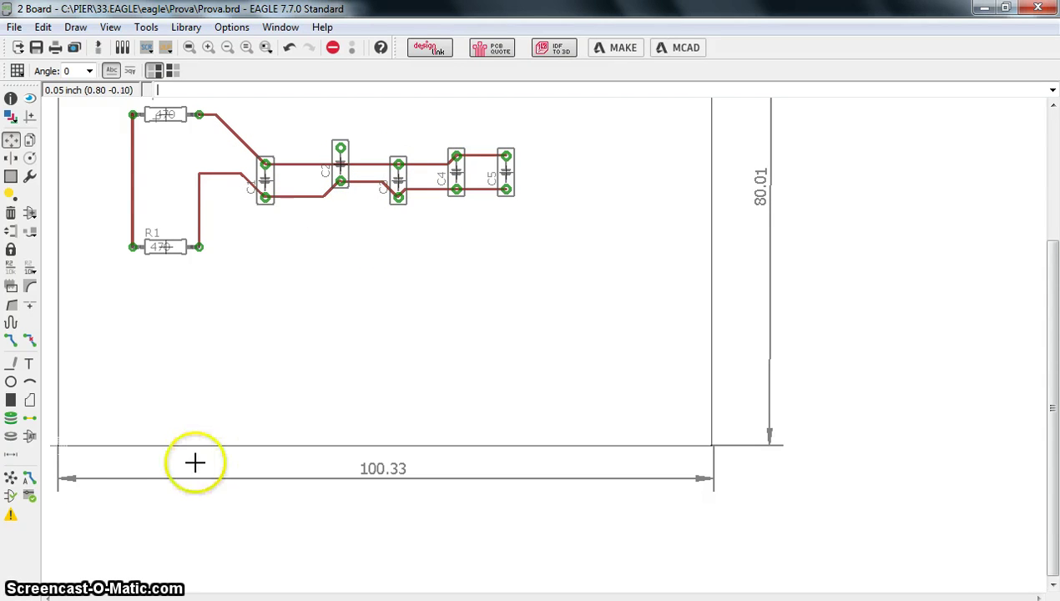
Step: Switch to the minihv schematic and examine its input, switch and N-ch transistor circuitry
key(alt+Tab)
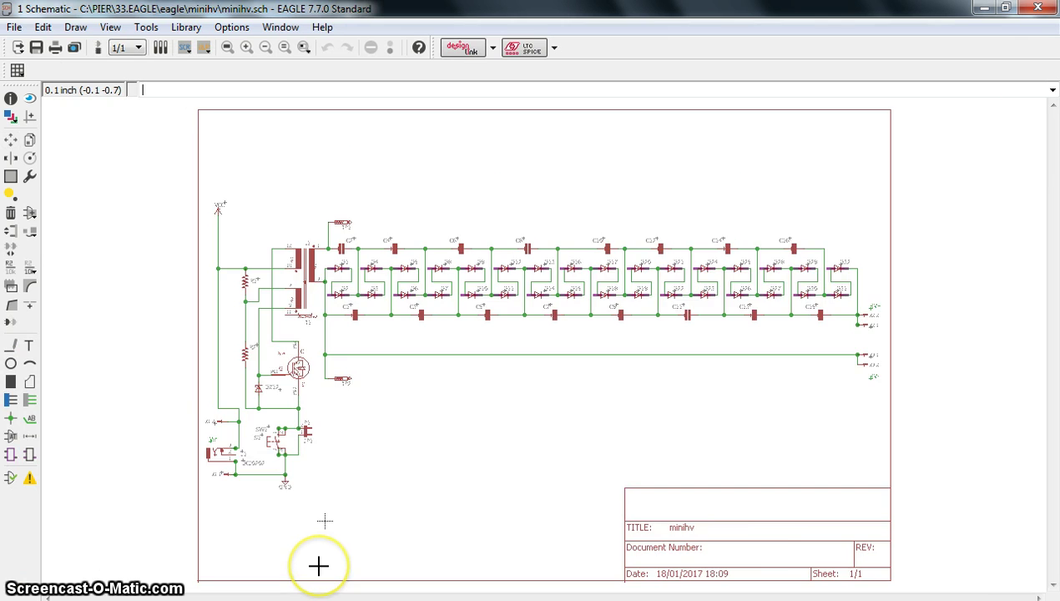
scroll(318, 566, up, 1)
scroll(317, 565, up, 1)
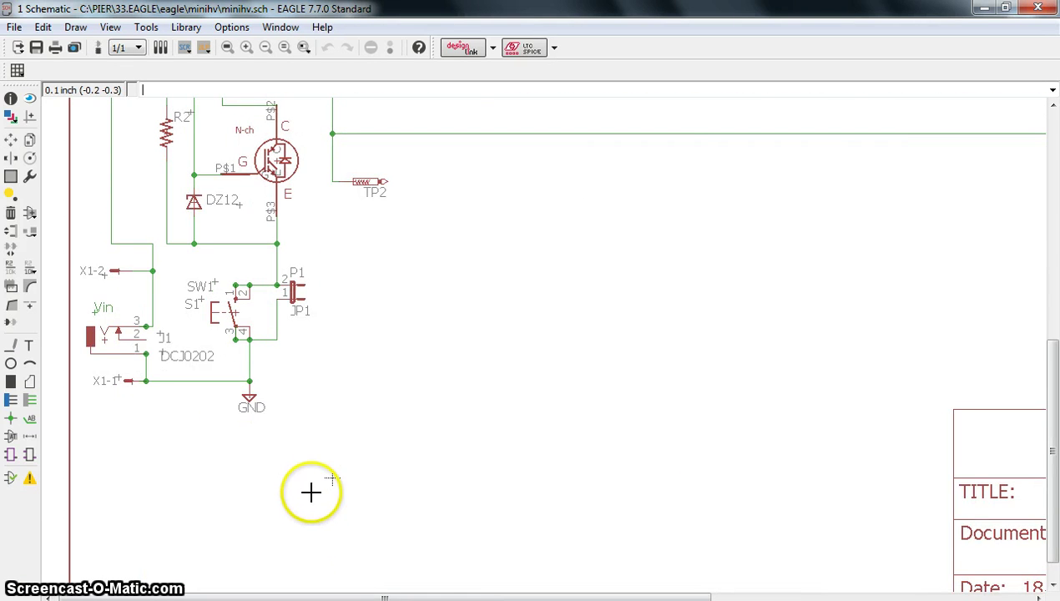
scroll(323, 467, down, 1)
scroll(324, 458, down, 2)
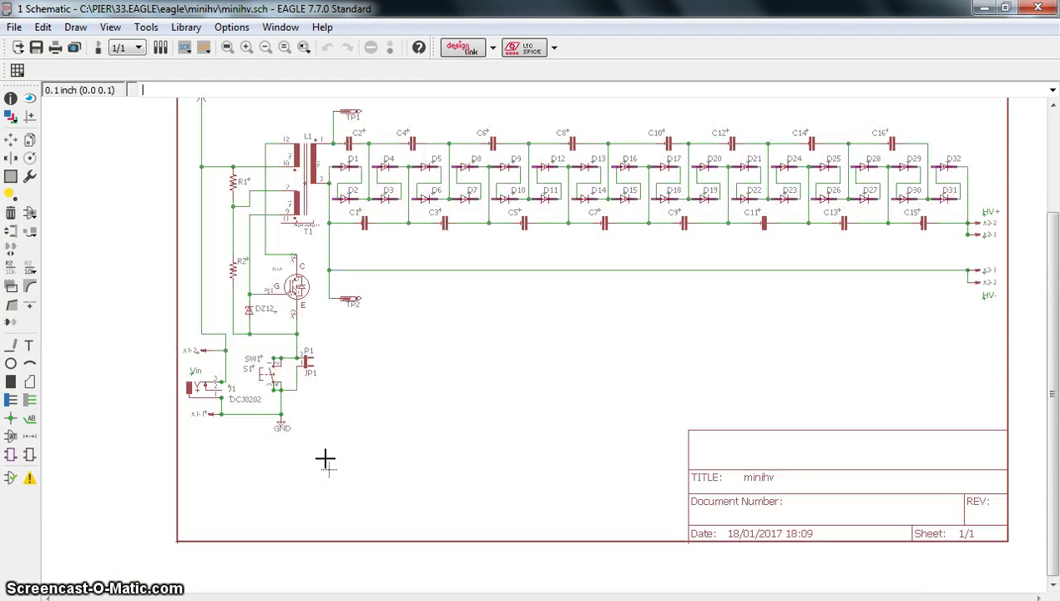
click(339, 363)
scroll(339, 362, up, 1)
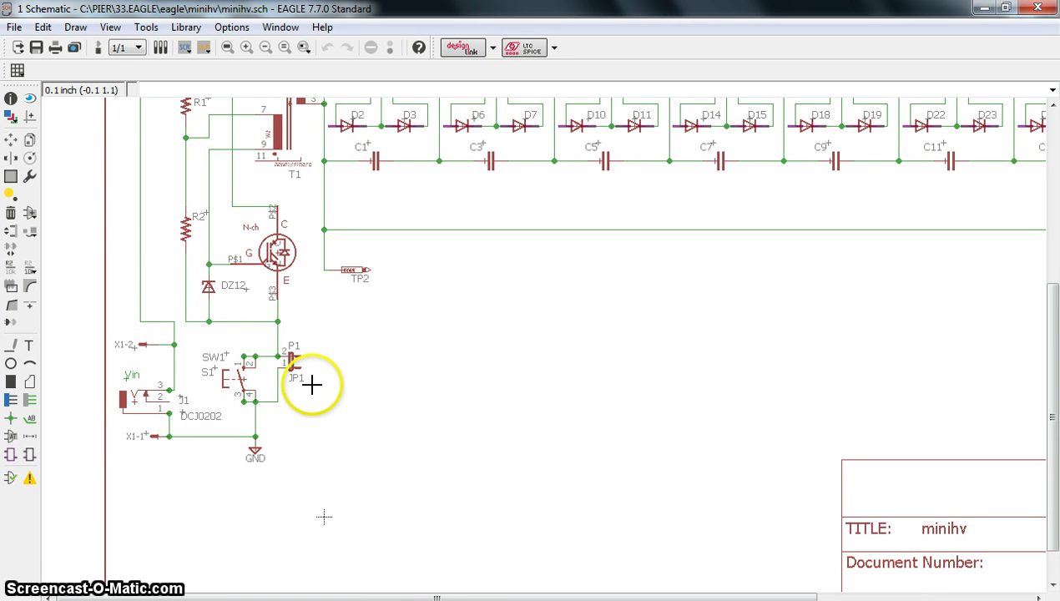
scroll(279, 251, up, 2)
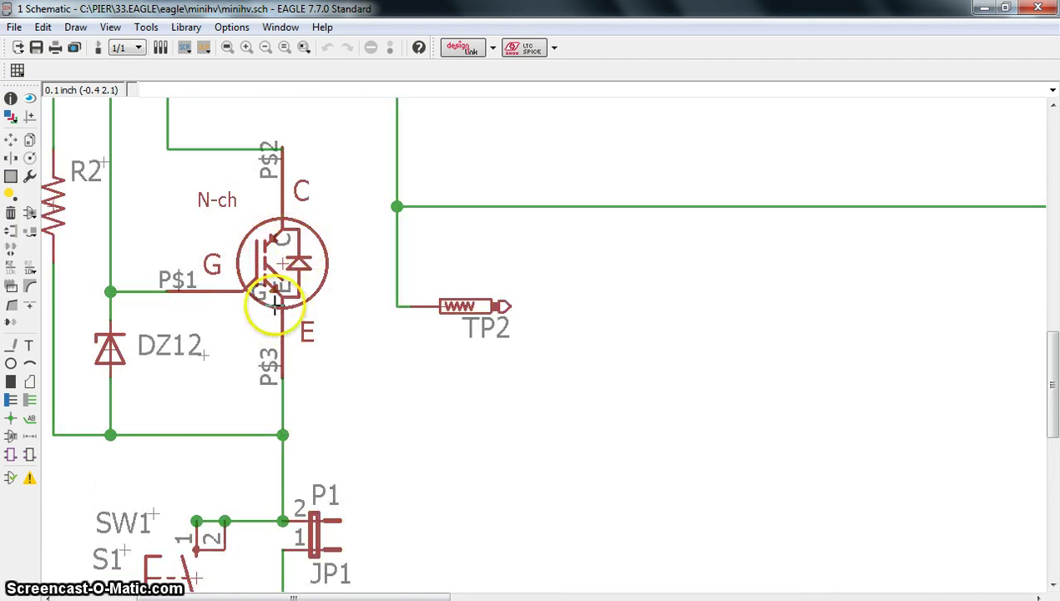
Step: Examine the diode and capacitor multiplier ladder fed by transformer T1 in the minihv schematic, including test points TP1 and TP2
scroll(188, 351, down, 2)
scroll(152, 328, down, 1)
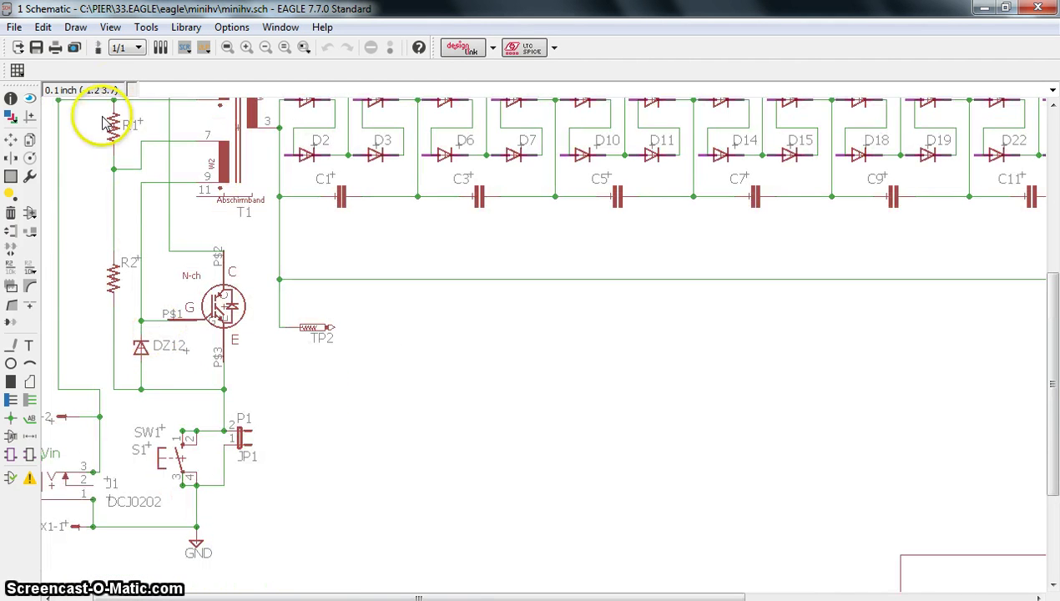
scroll(109, 279, down, 1)
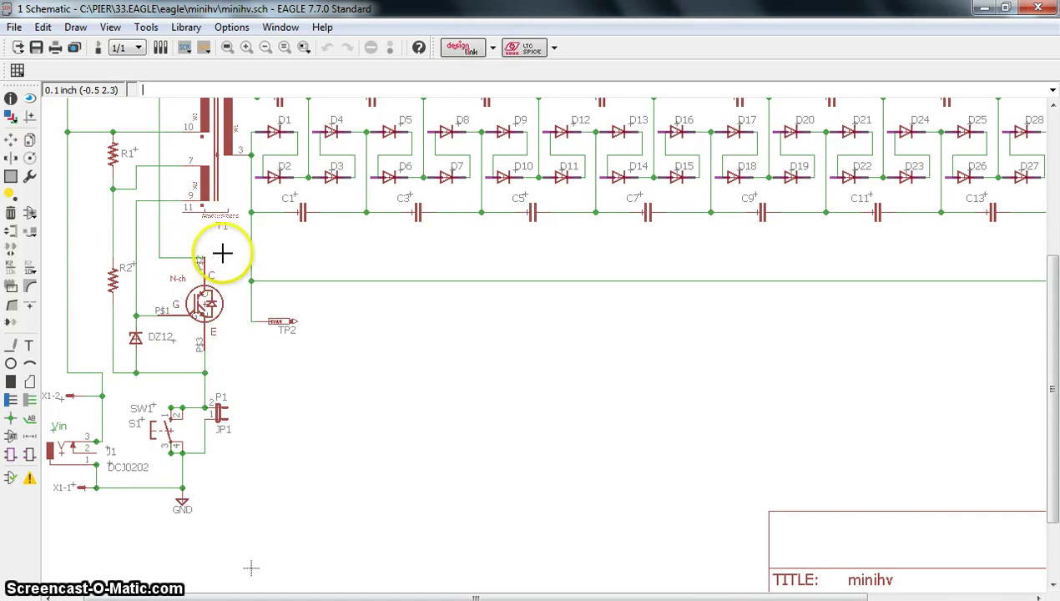
scroll(221, 253, down, 1)
scroll(226, 119, down, 1)
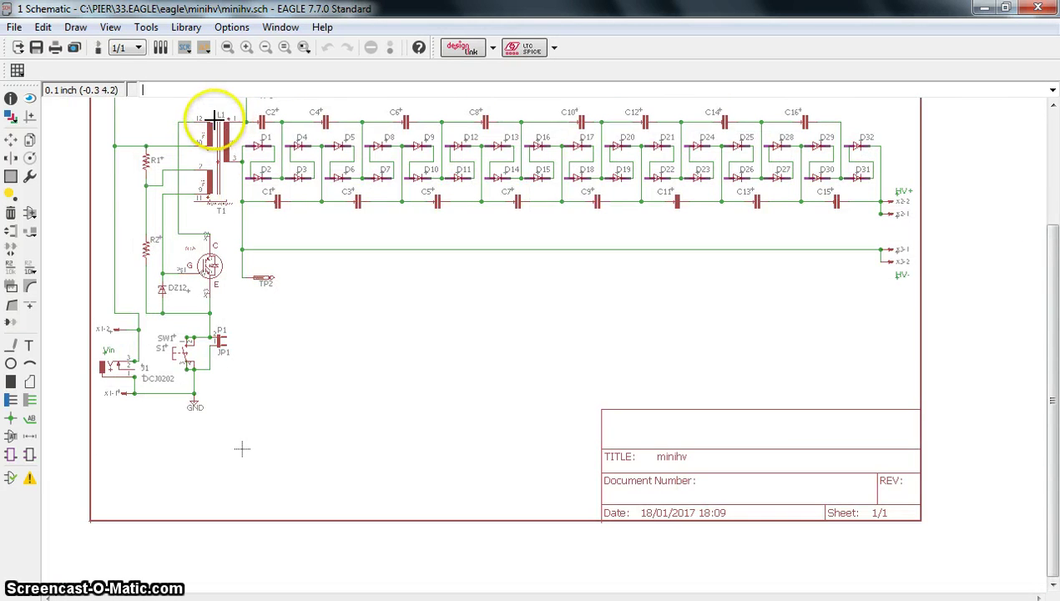
scroll(280, 126, up, 2)
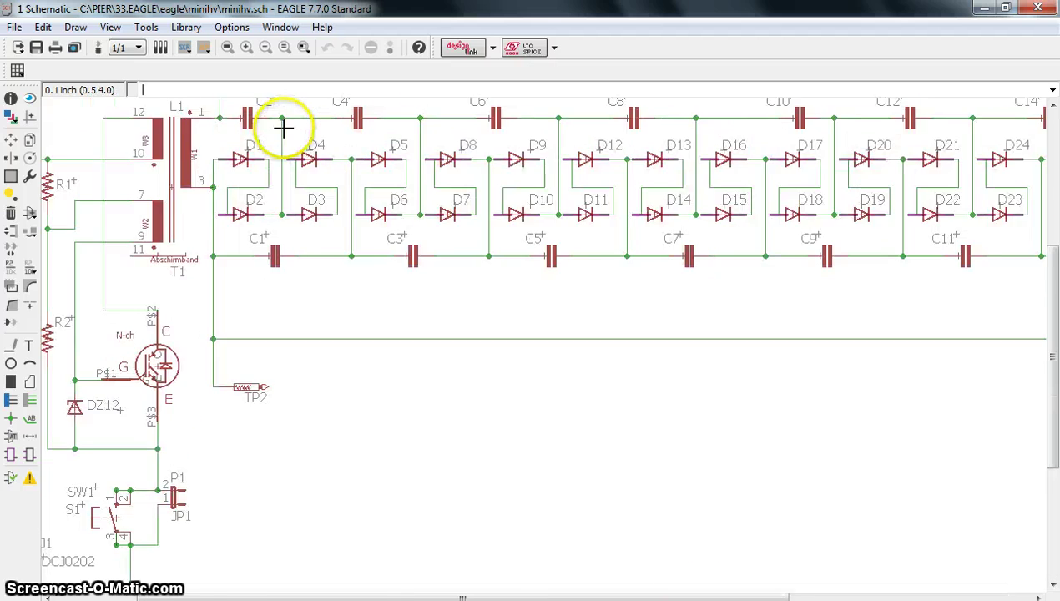
scroll(283, 127, up, 2)
scroll(250, 153, down, 3)
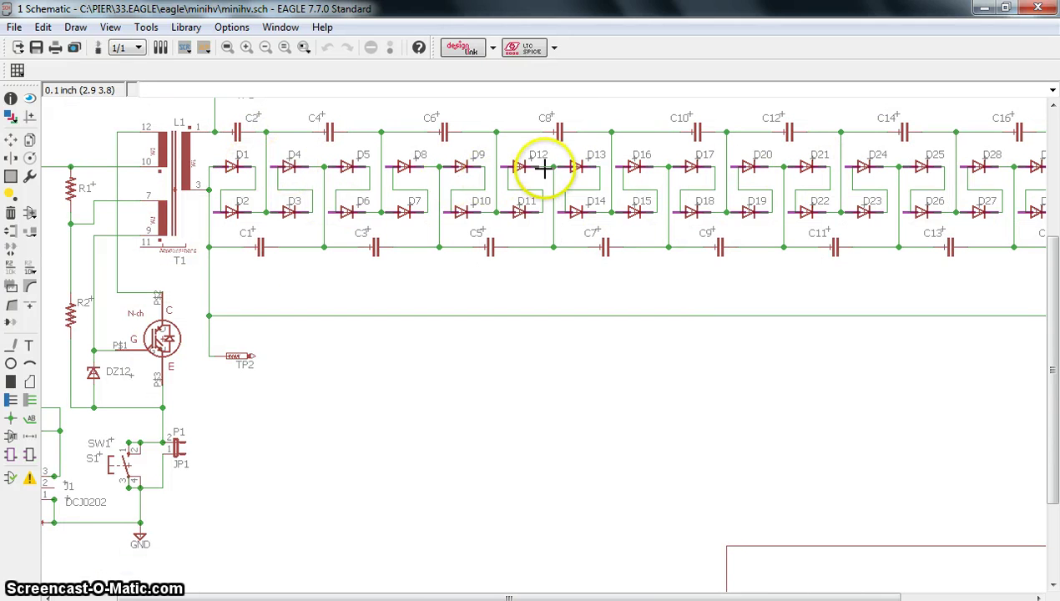
scroll(254, 156, up, 1)
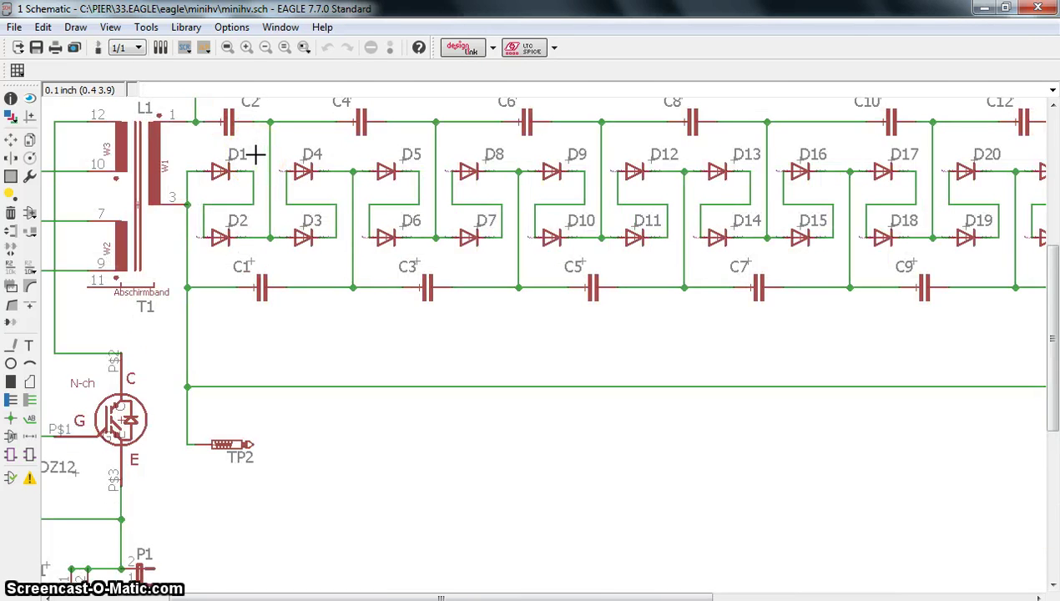
scroll(254, 154, up, 1)
scroll(255, 154, down, 1)
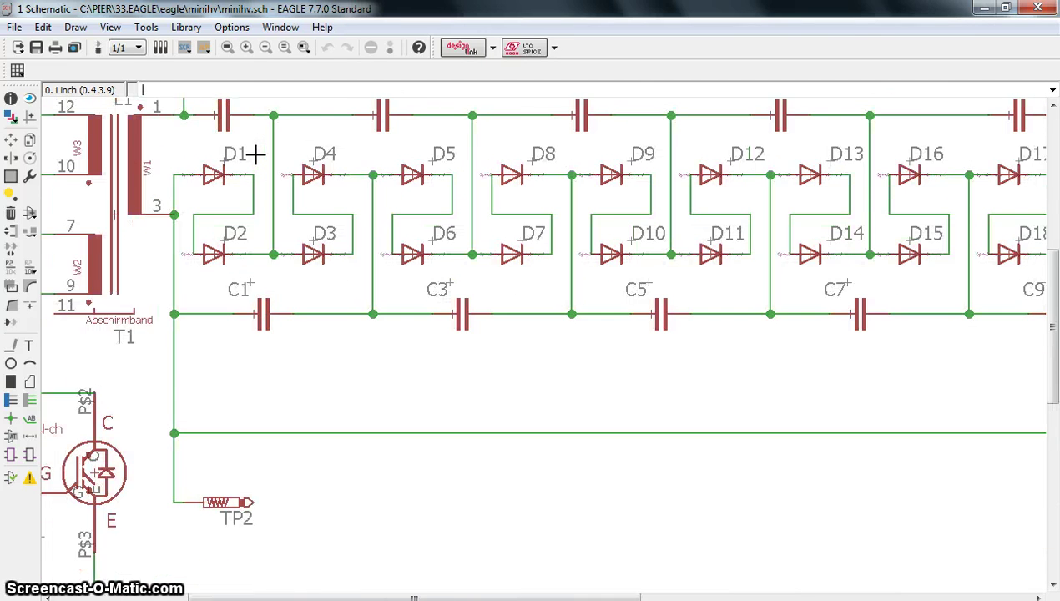
scroll(254, 154, down, 1)
drag(1053, 351, 1051, 295)
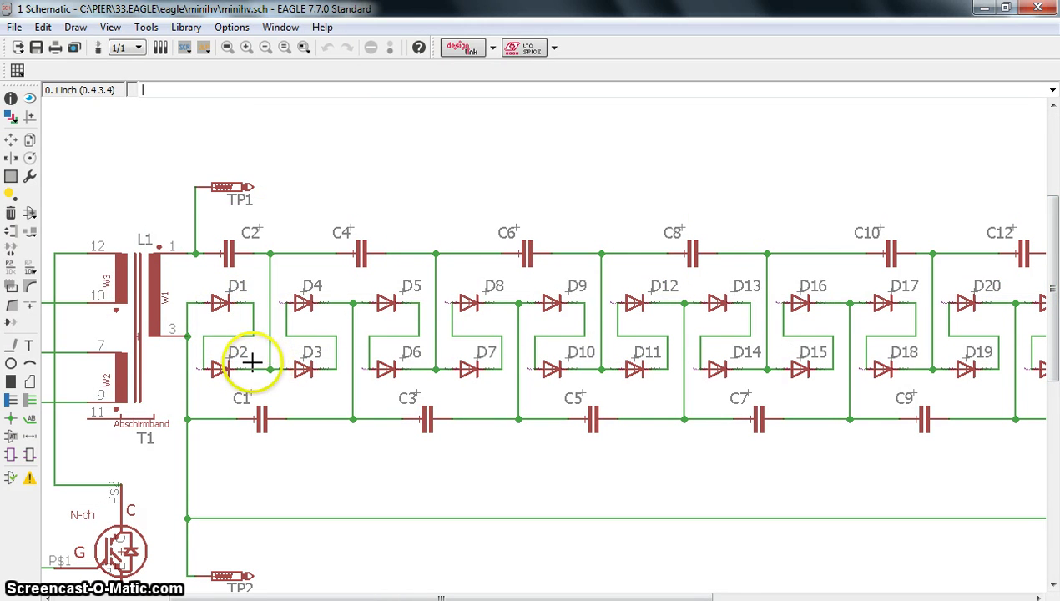
click(262, 413)
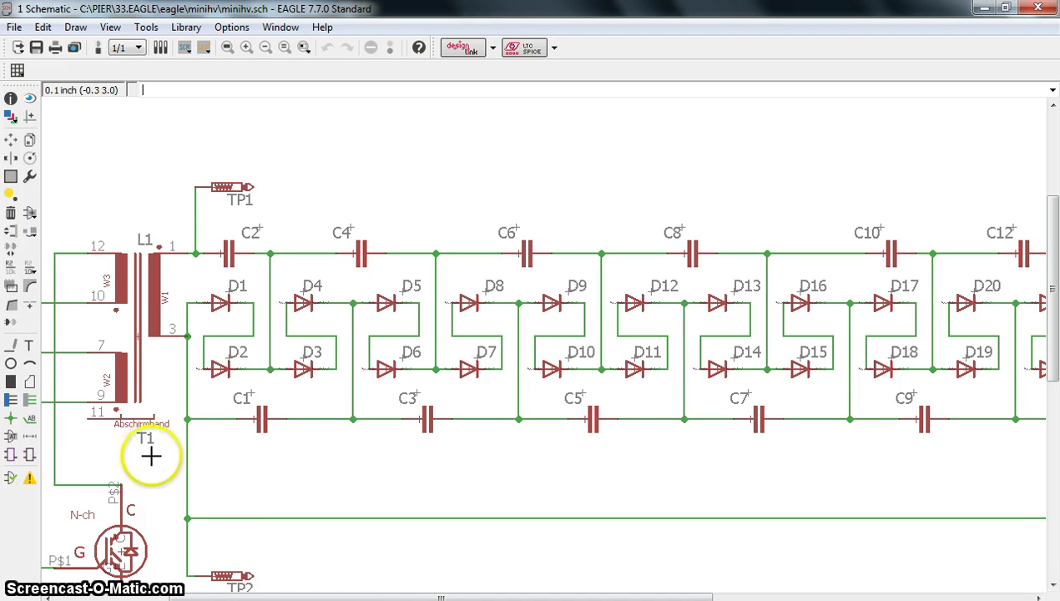
scroll(190, 435, right, 2)
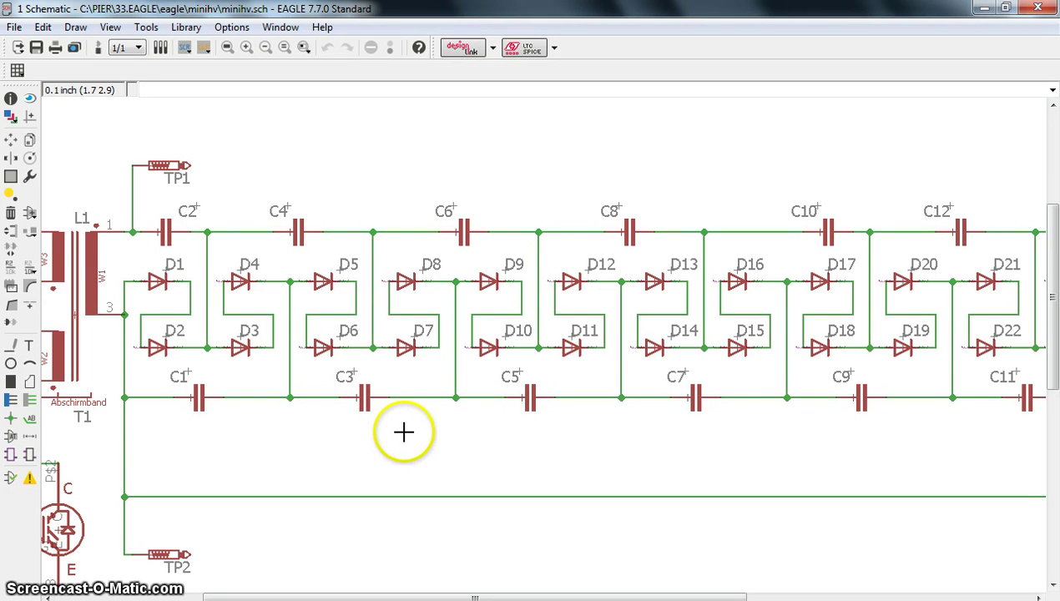
scroll(403, 430, down, 1)
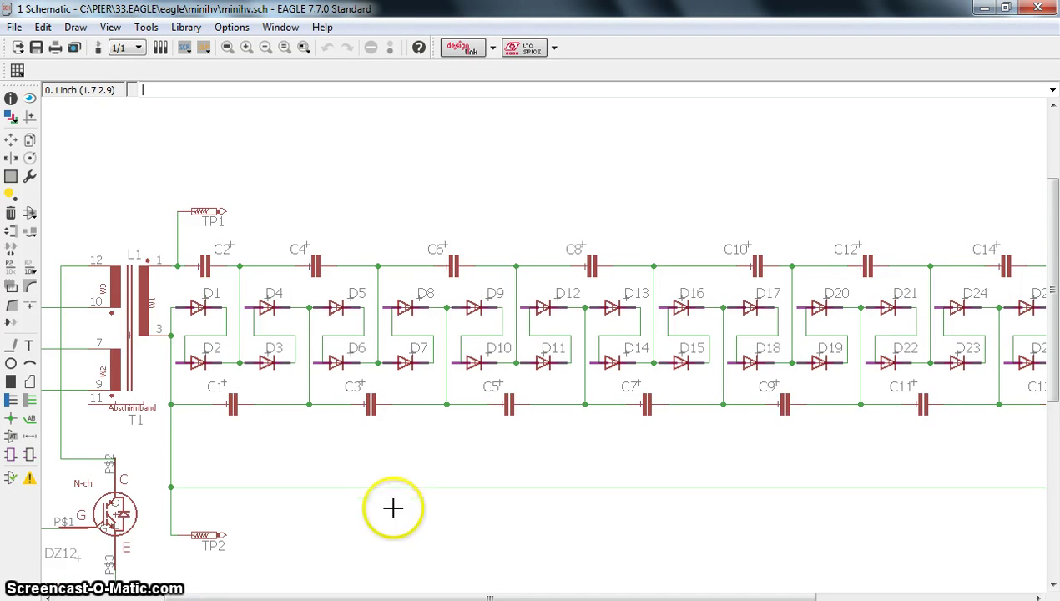
scroll(142, 374, down, 1)
Step: Examine the windings W1, W2 and W3 of transformer T1 and their connections to VCC, R1 and the transistor
scroll(116, 315, up, 3)
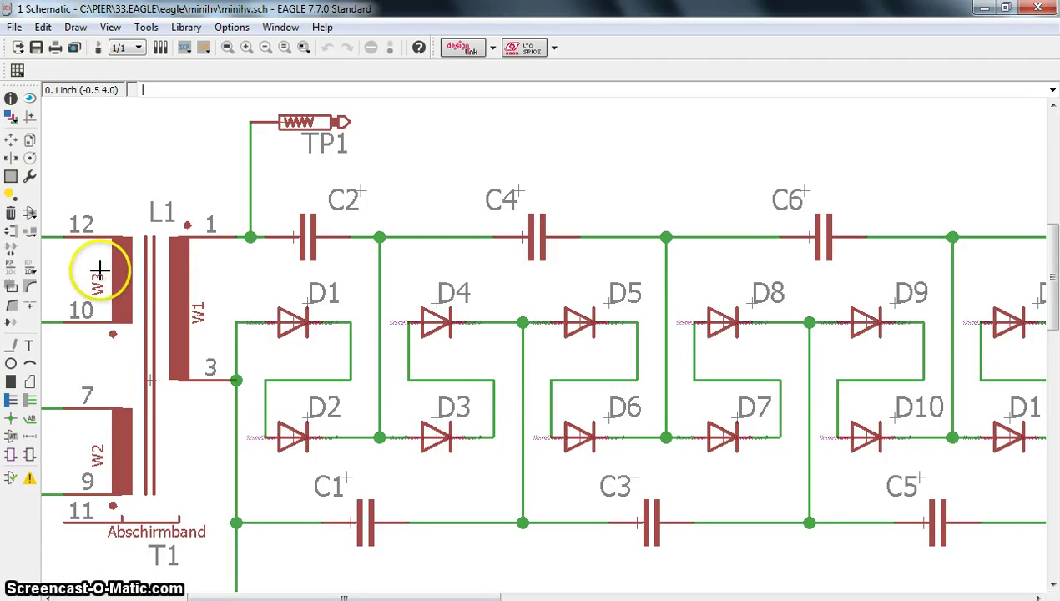
scroll(111, 446, down, 1)
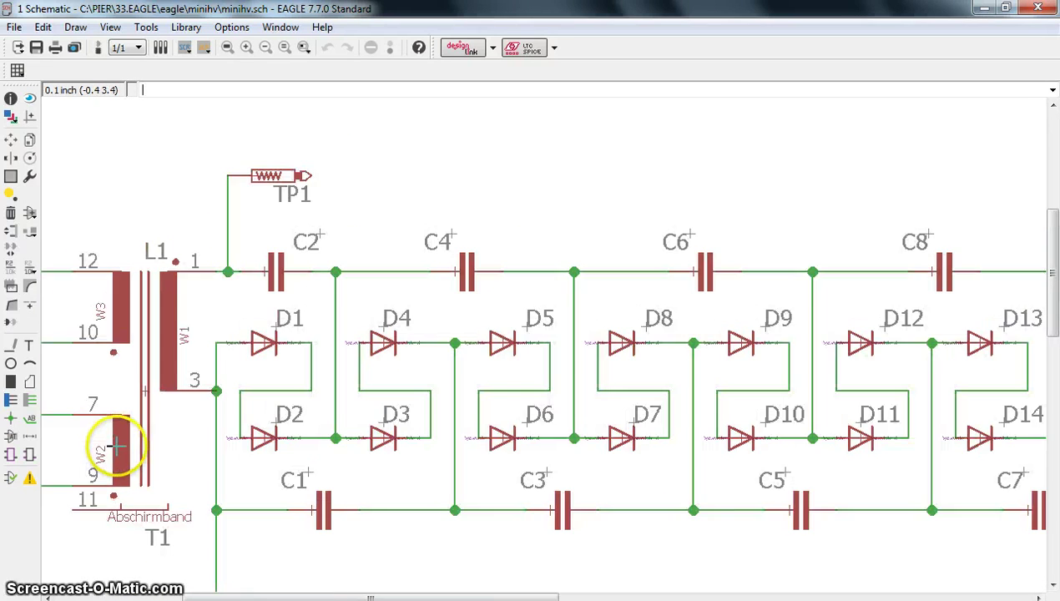
scroll(117, 446, down, 1)
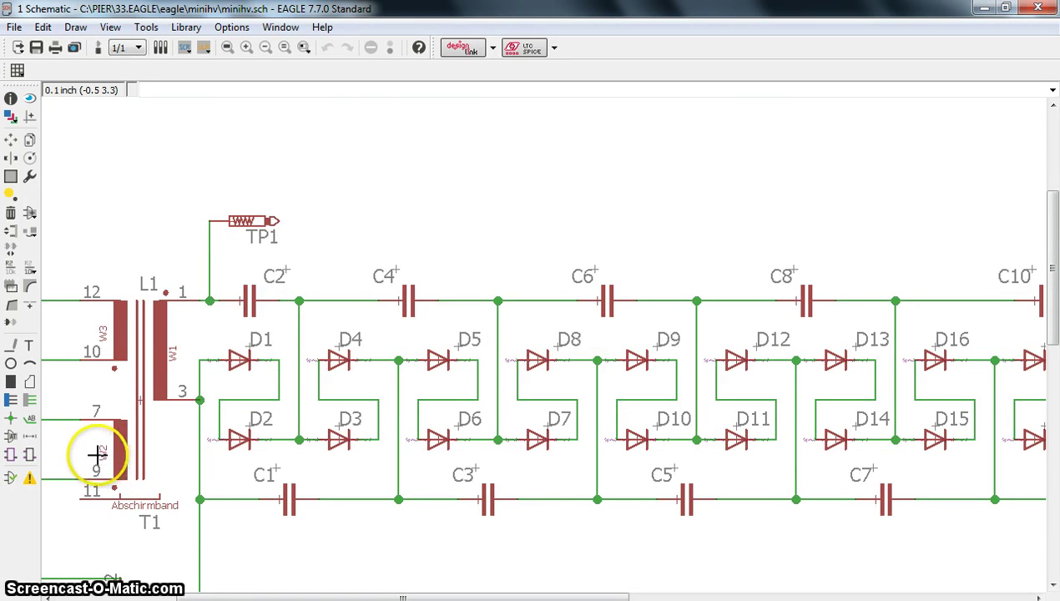
scroll(96, 451, down, 1)
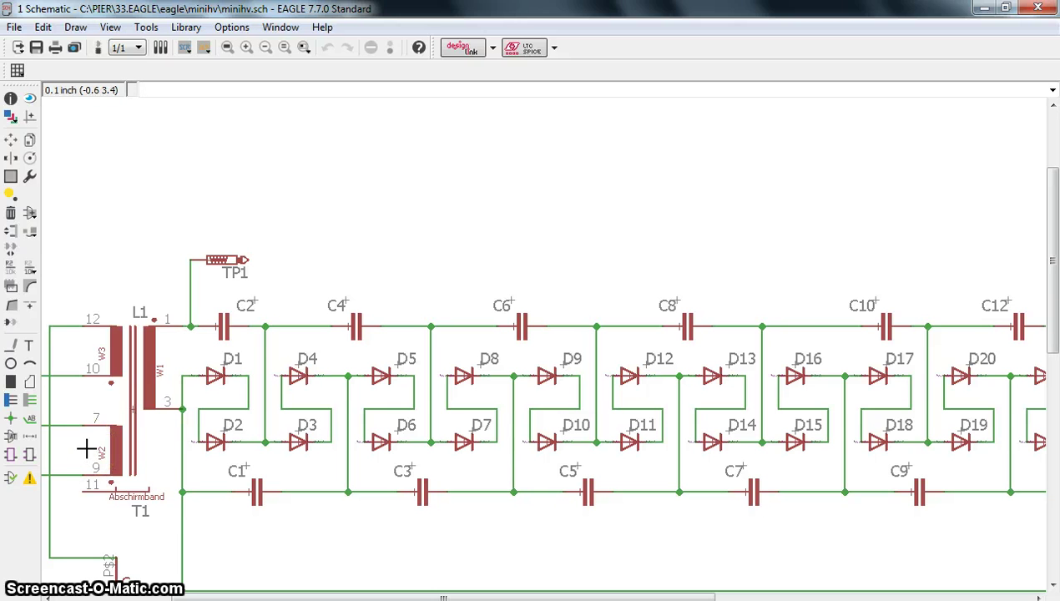
scroll(87, 424, up, 2)
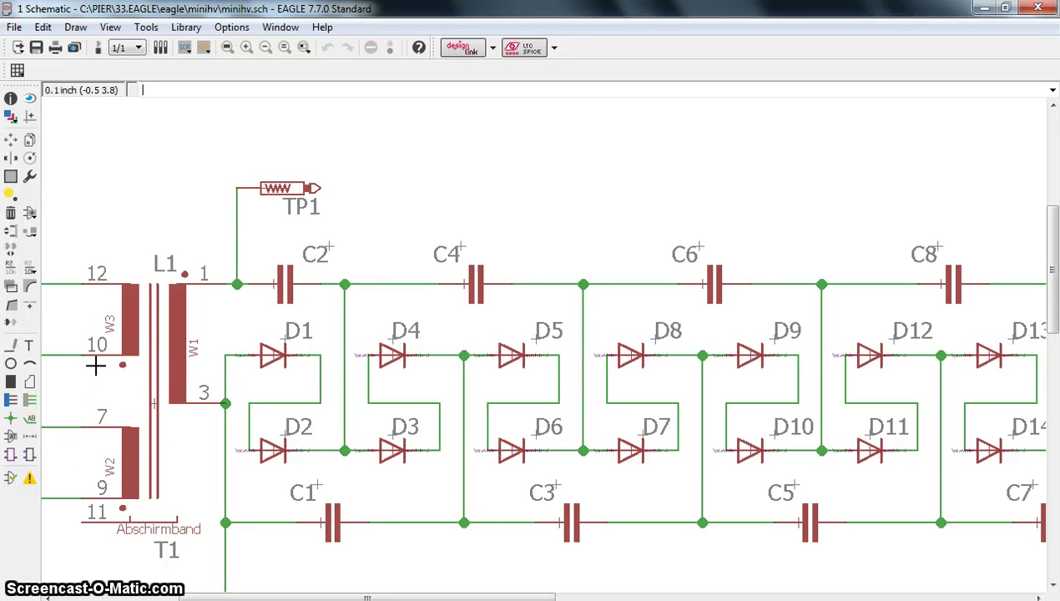
drag(95, 365, 42, 576)
scroll(104, 280, down, 2)
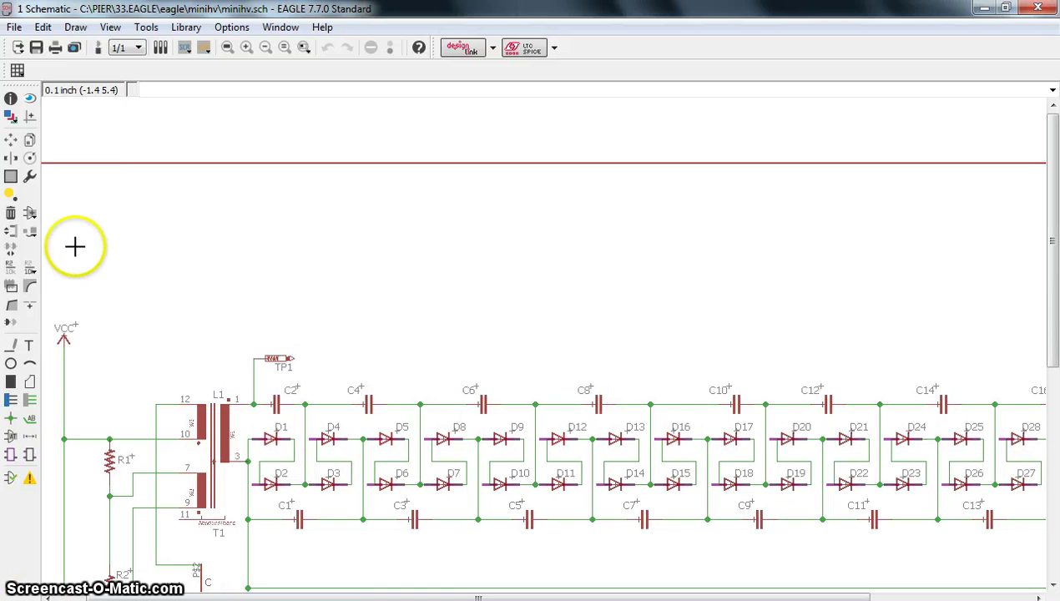
Step: Search the component libraries for *rm10*, preview the RM10/3B transformer in trafo-siemens and leave the search without adding a part
click(30, 214)
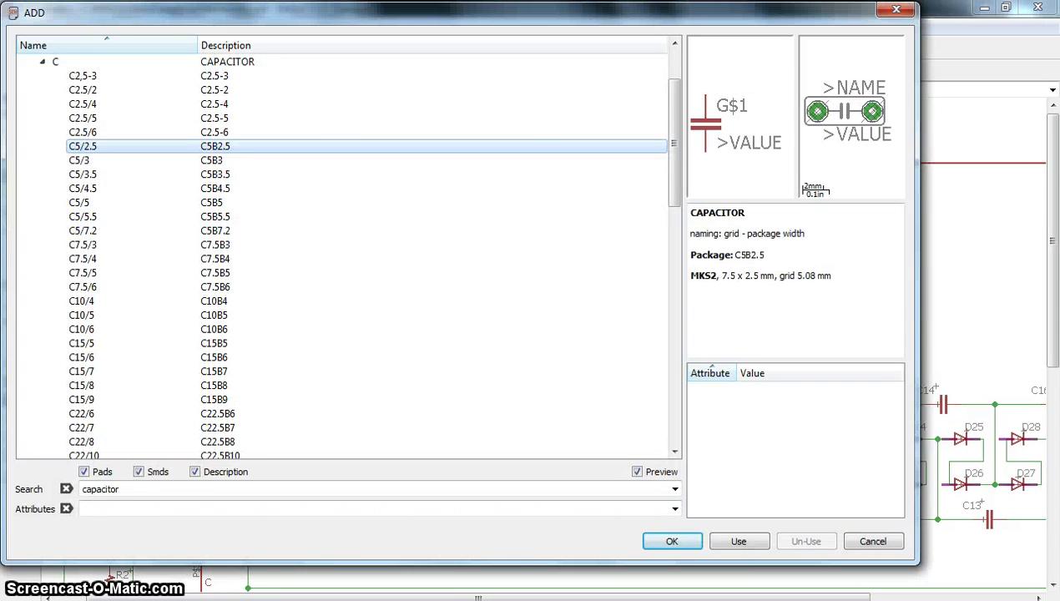
click(138, 489)
drag(137, 489, 37, 487)
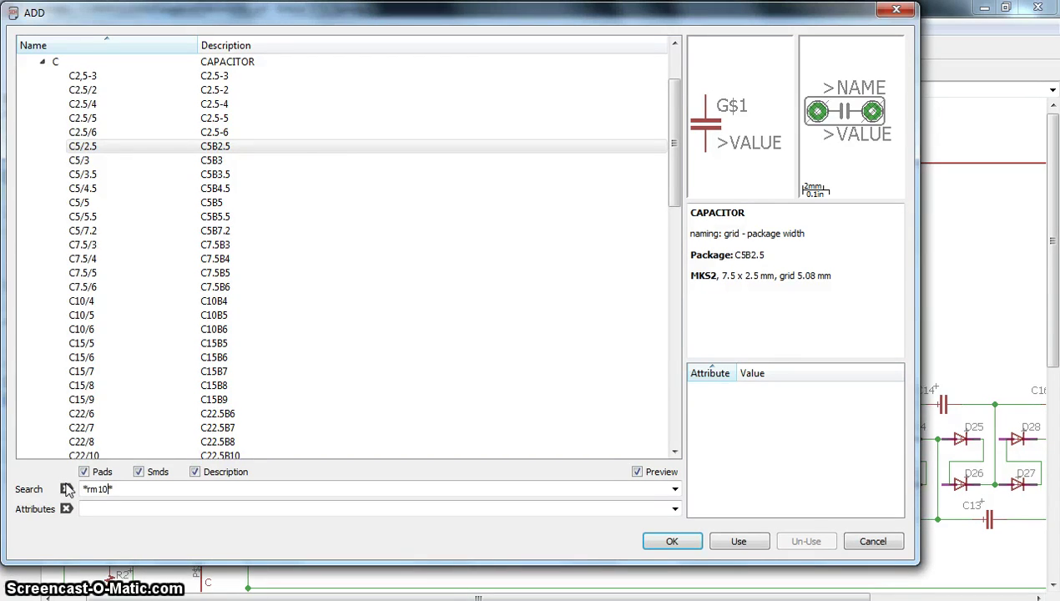
click(67, 489)
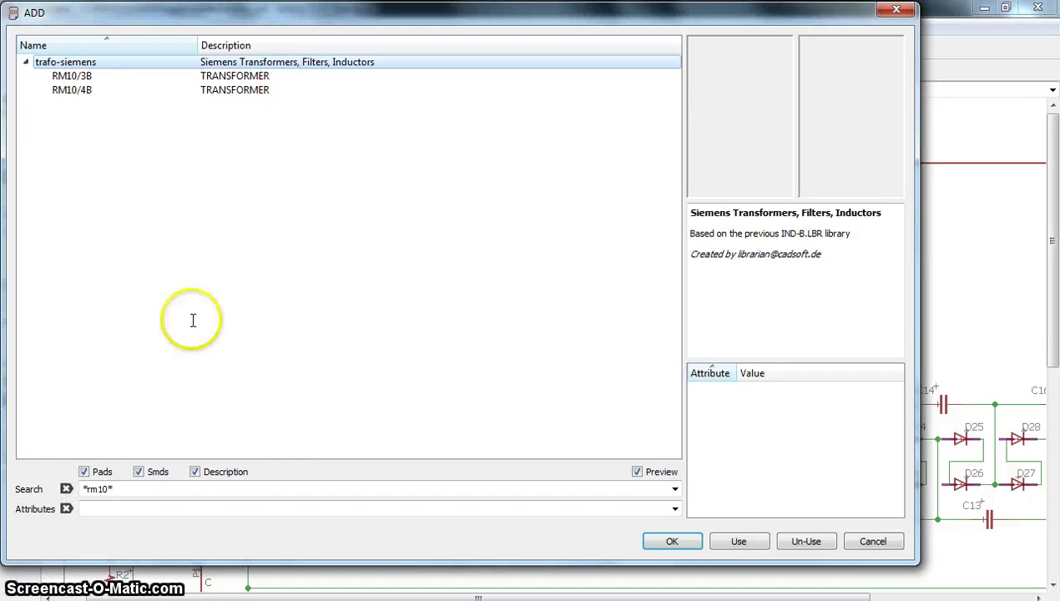
click(83, 76)
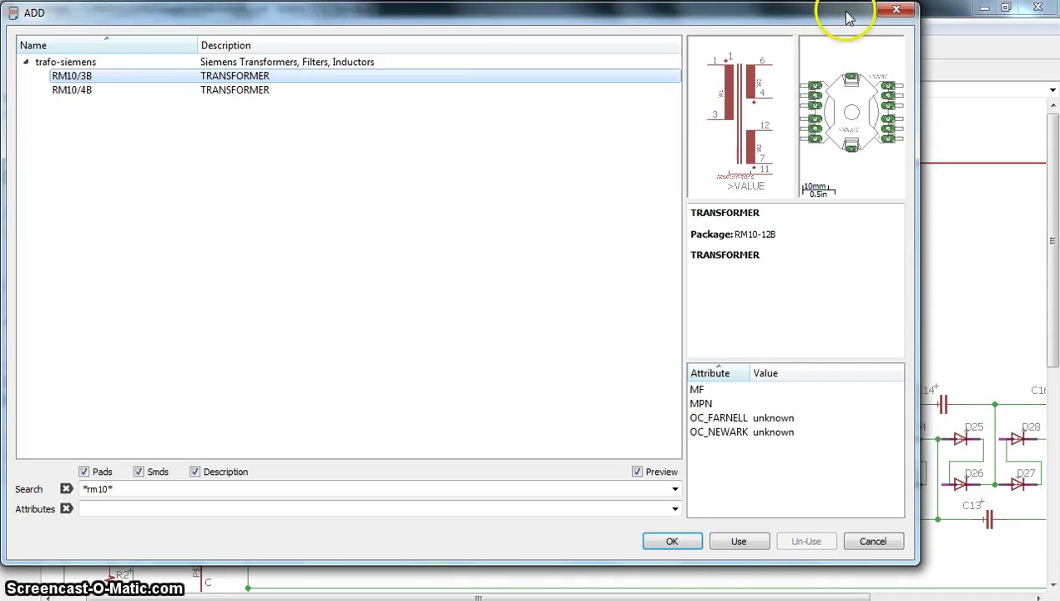
drag(846, 14, 852, 15)
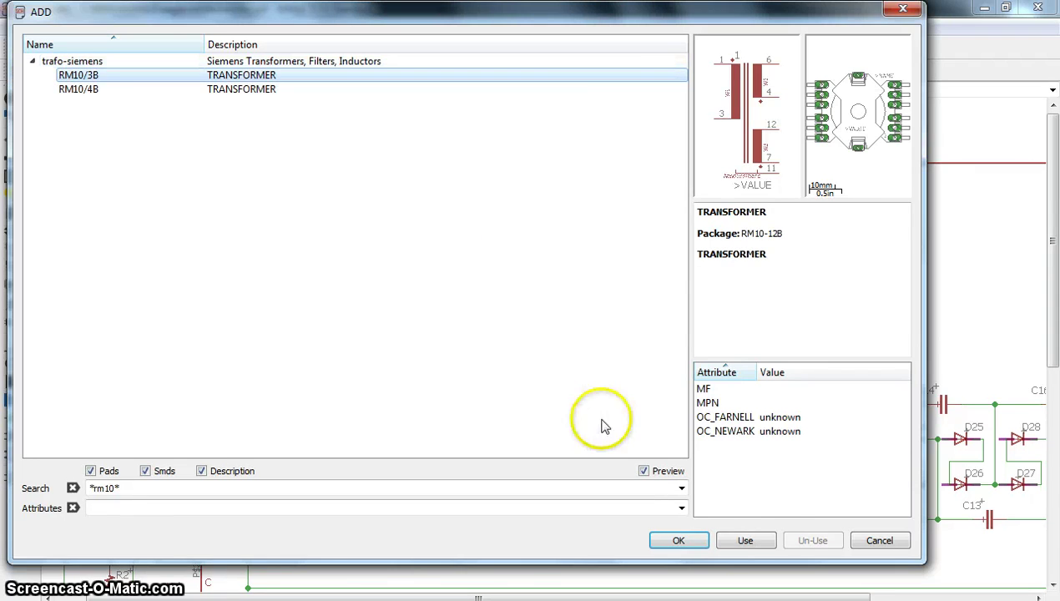
click(877, 544)
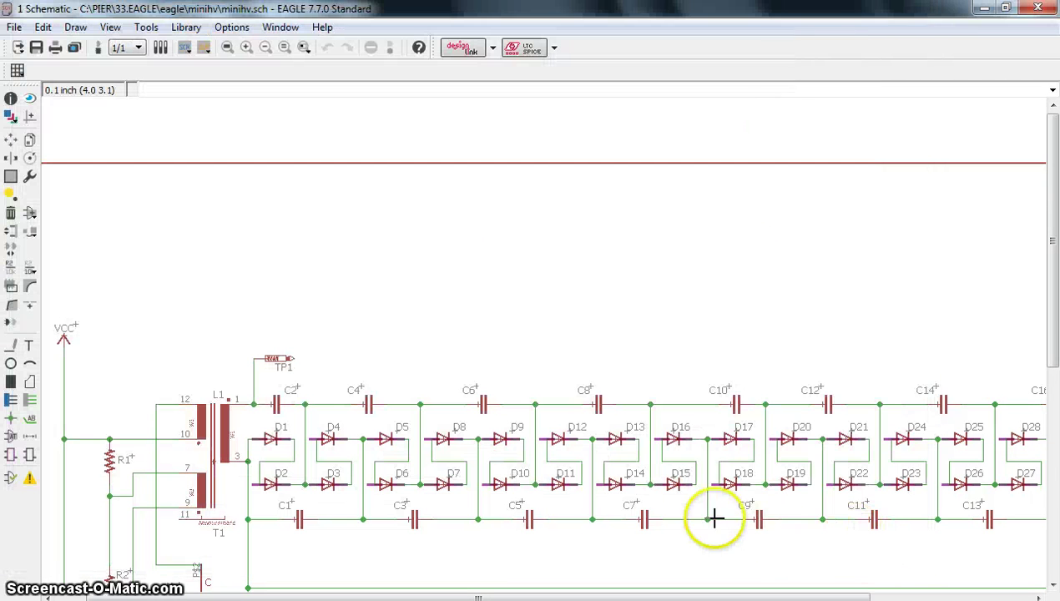
Step: Switch to the Control Panel, expand Libraries and browse down to the transformer libraries
click(534, 600)
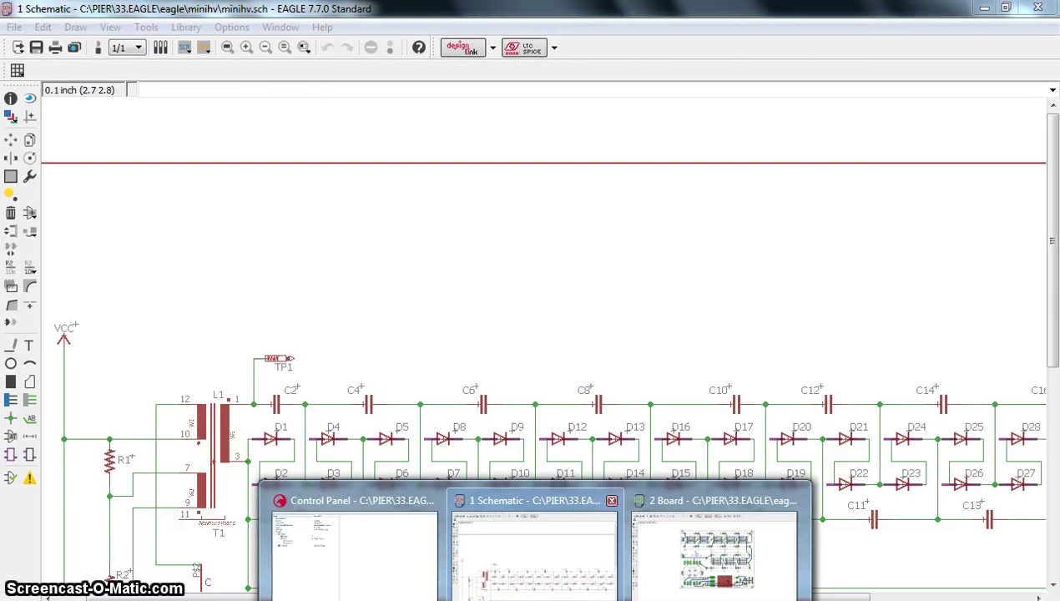
click(403, 558)
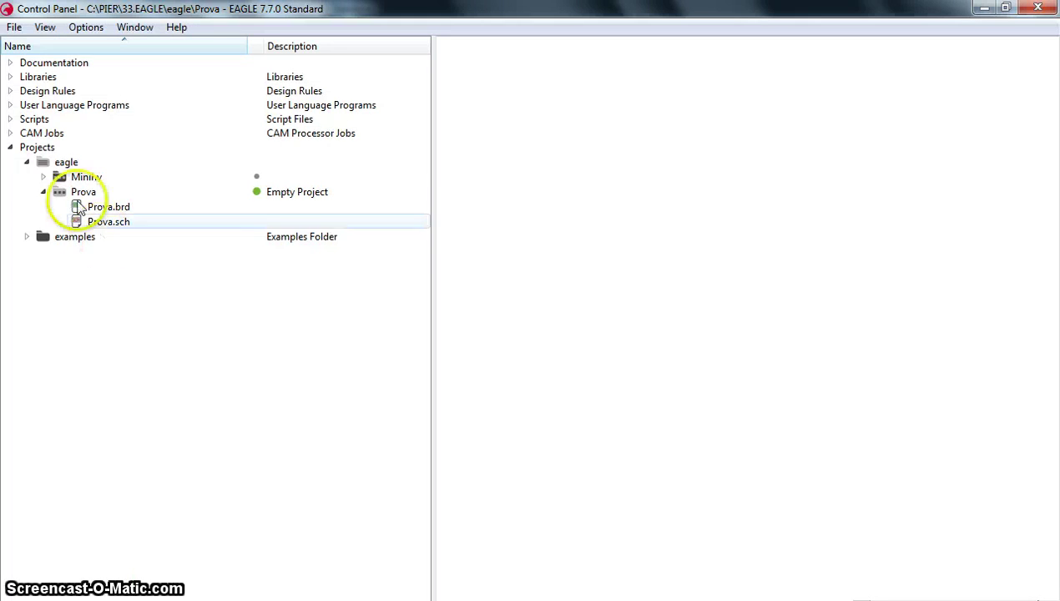
click(12, 77)
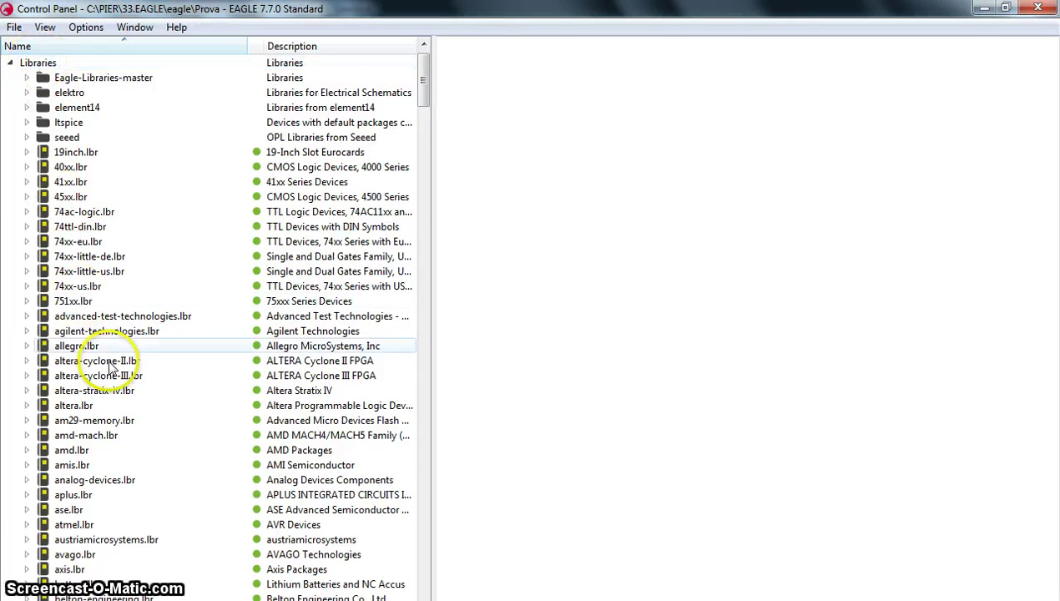
scroll(95, 350, down, 6)
drag(423, 147, 417, 539)
click(685, 474)
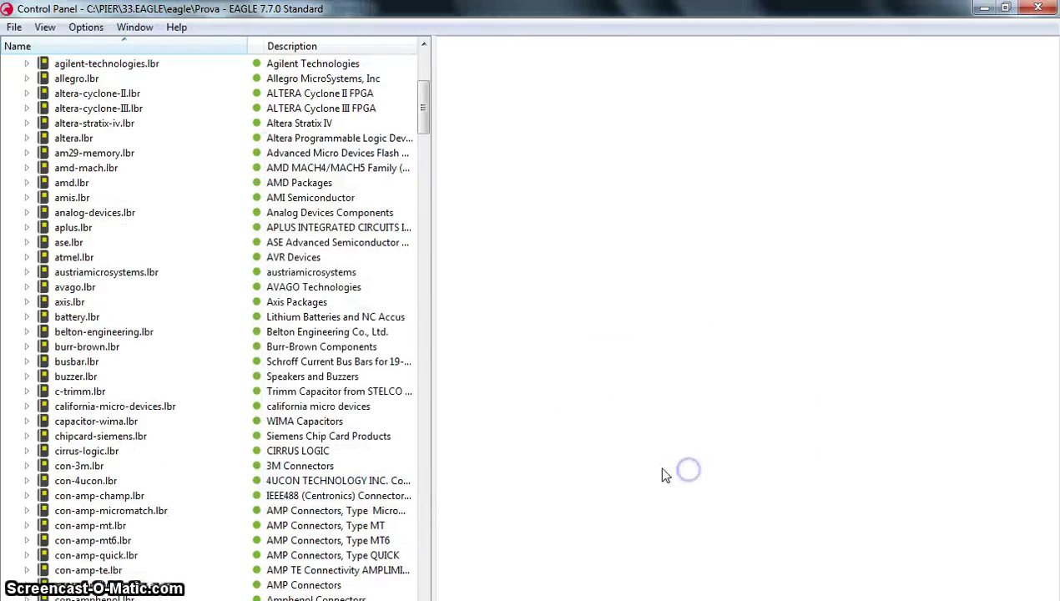
scroll(255, 511, down, 9)
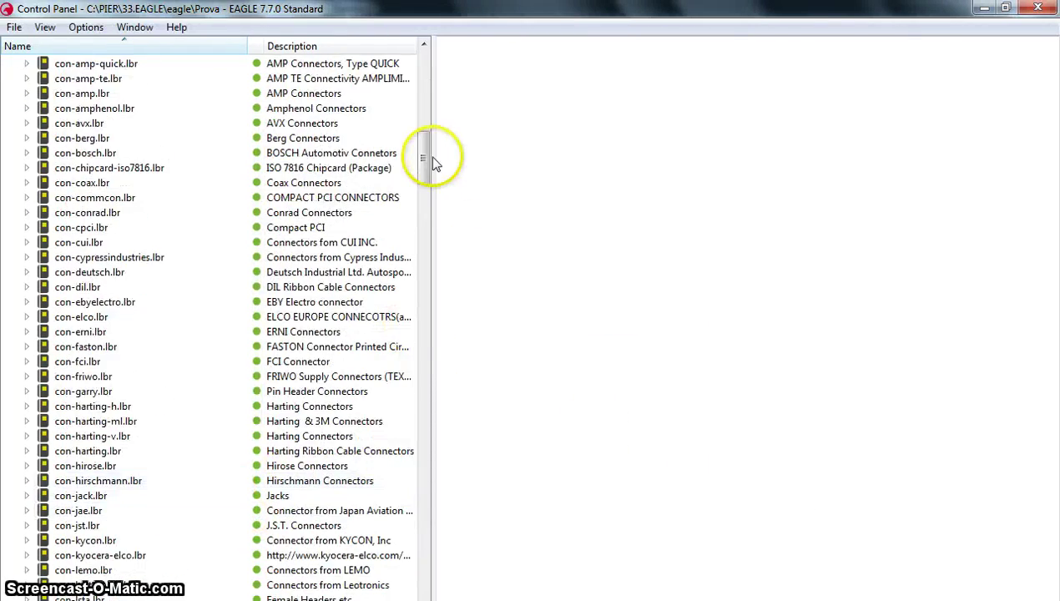
drag(424, 157, 416, 530)
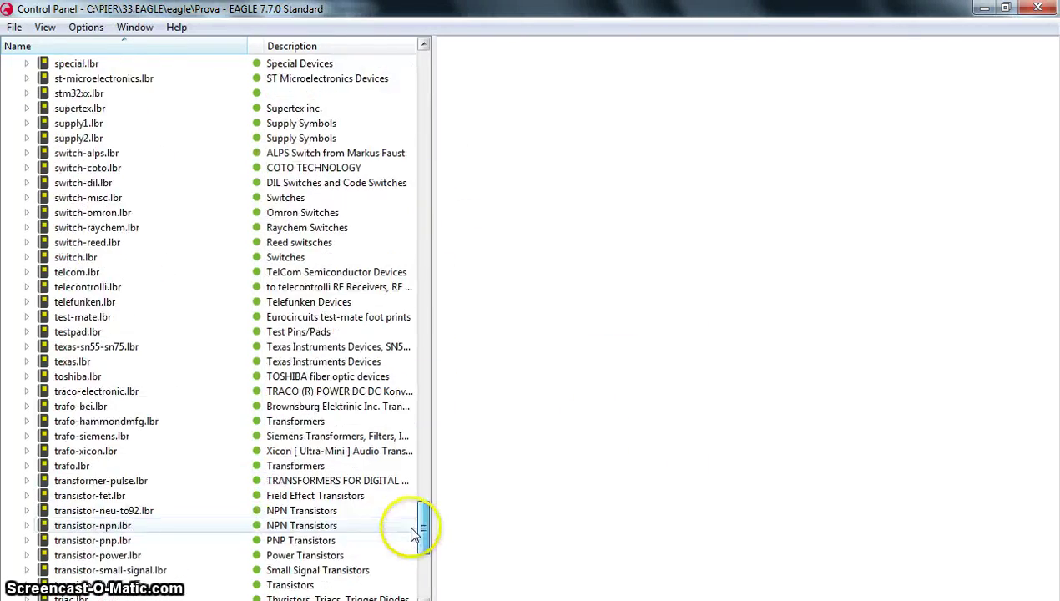
Step: Expand trafo-siemens.lbr, preview the RM10/4B and RM10/3B transformers, and collapse the library again
click(104, 436)
click(26, 435)
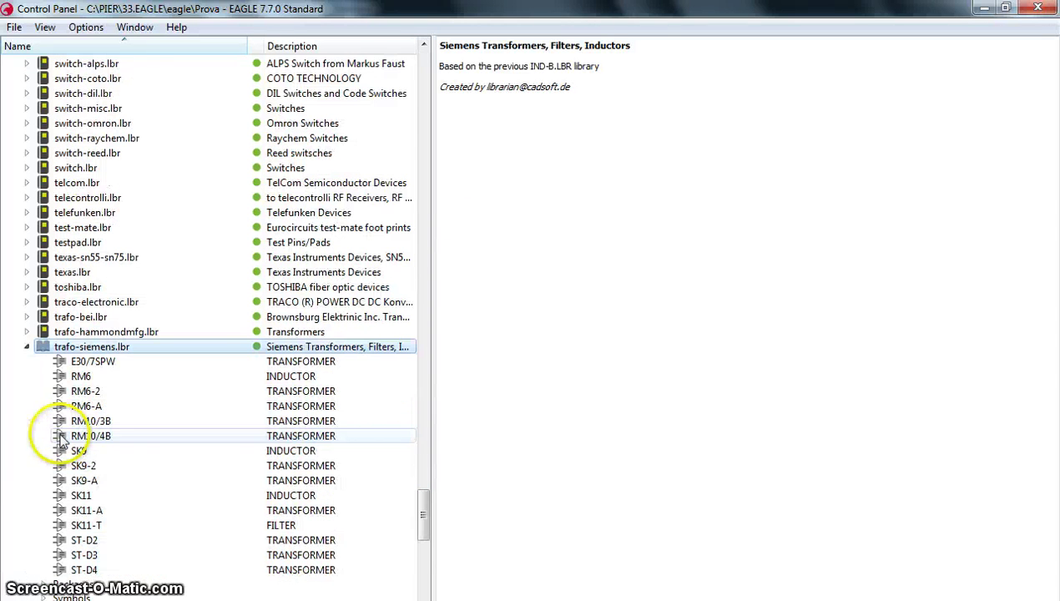
click(27, 346)
click(26, 346)
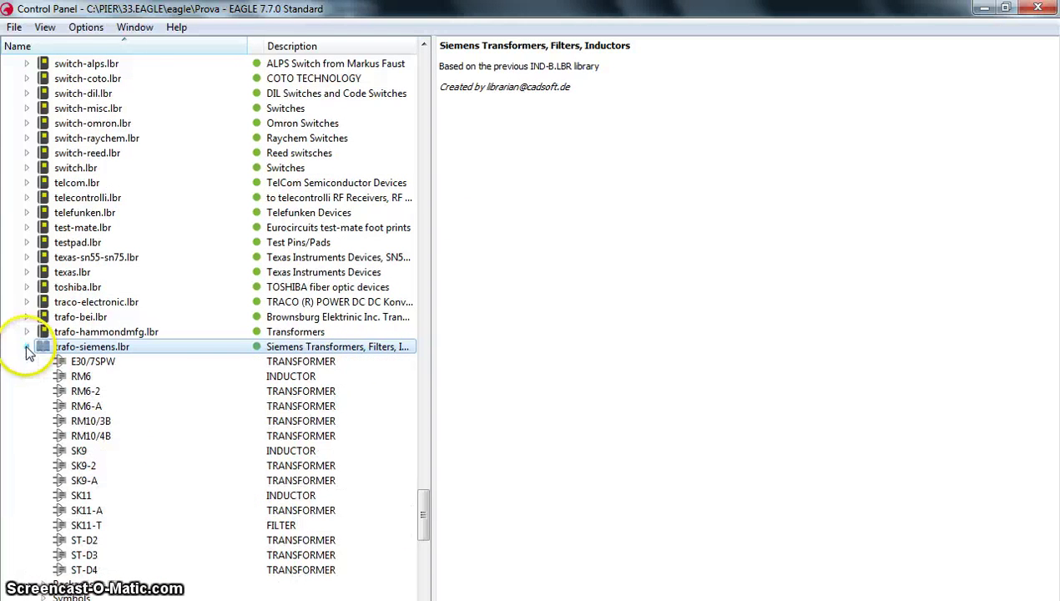
scroll(75, 464, down, 1)
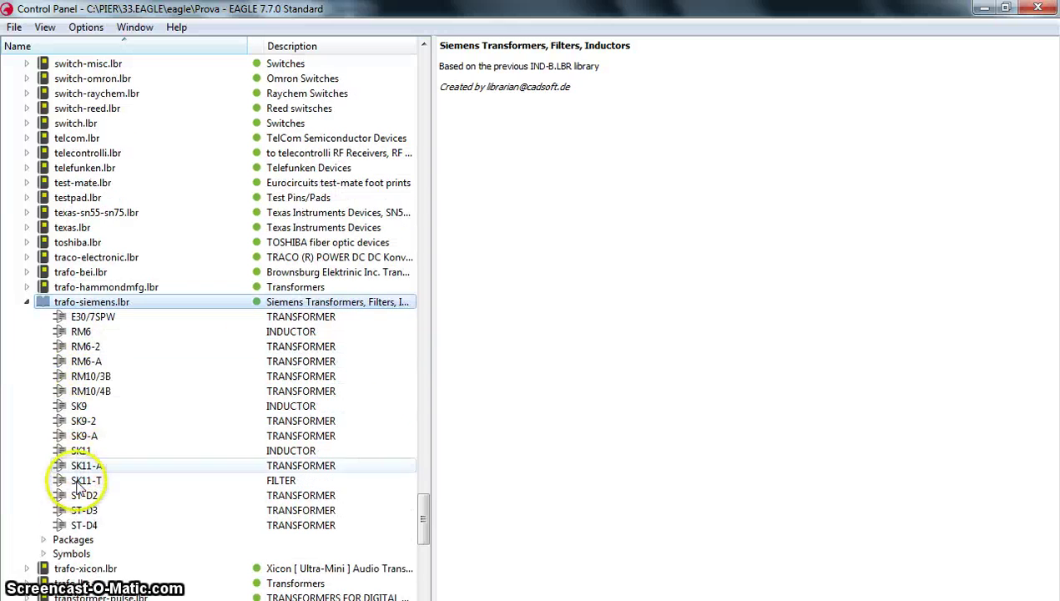
click(96, 394)
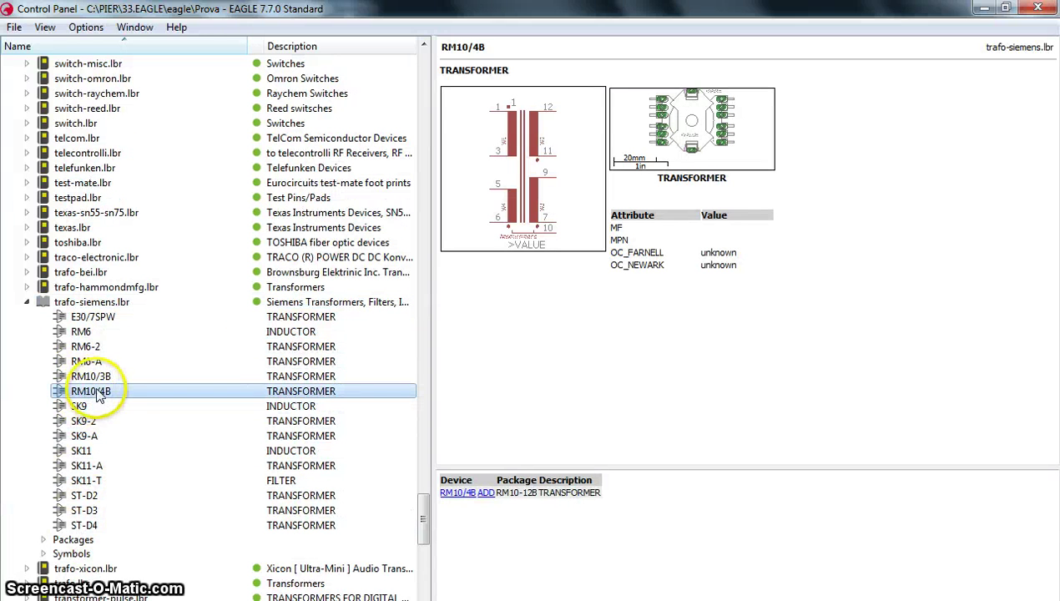
click(89, 377)
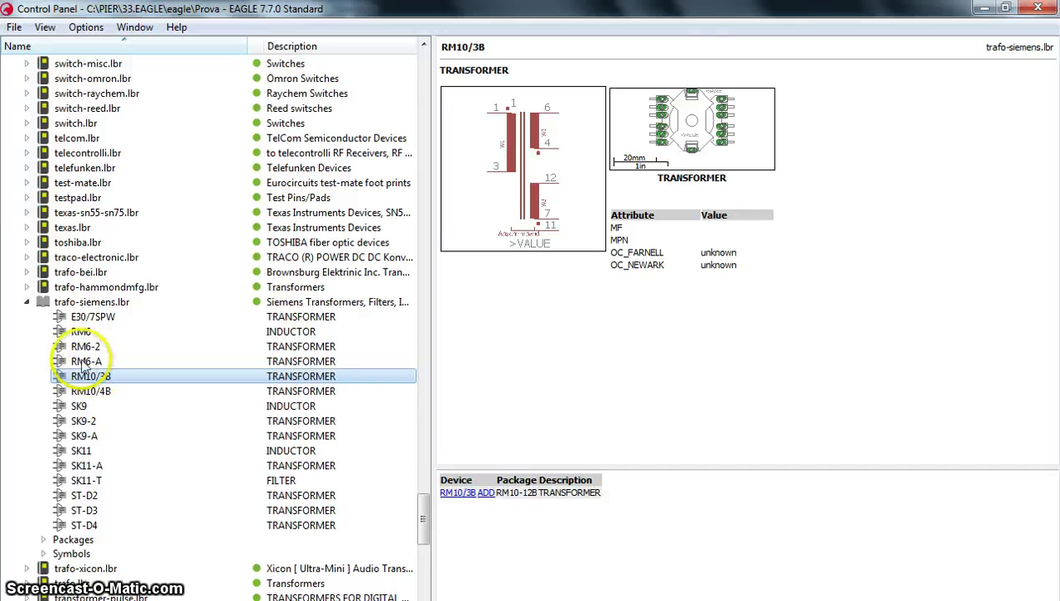
click(25, 301)
click(62, 306)
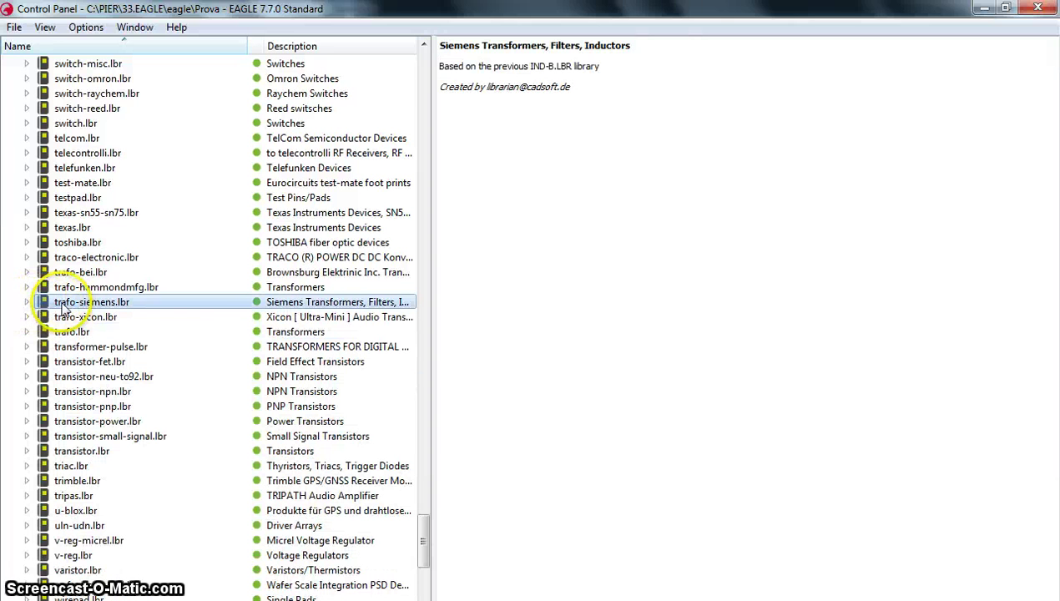
Step: Copy the trafo-siemens.lbr library to a new library file named libreria
right_click(75, 307)
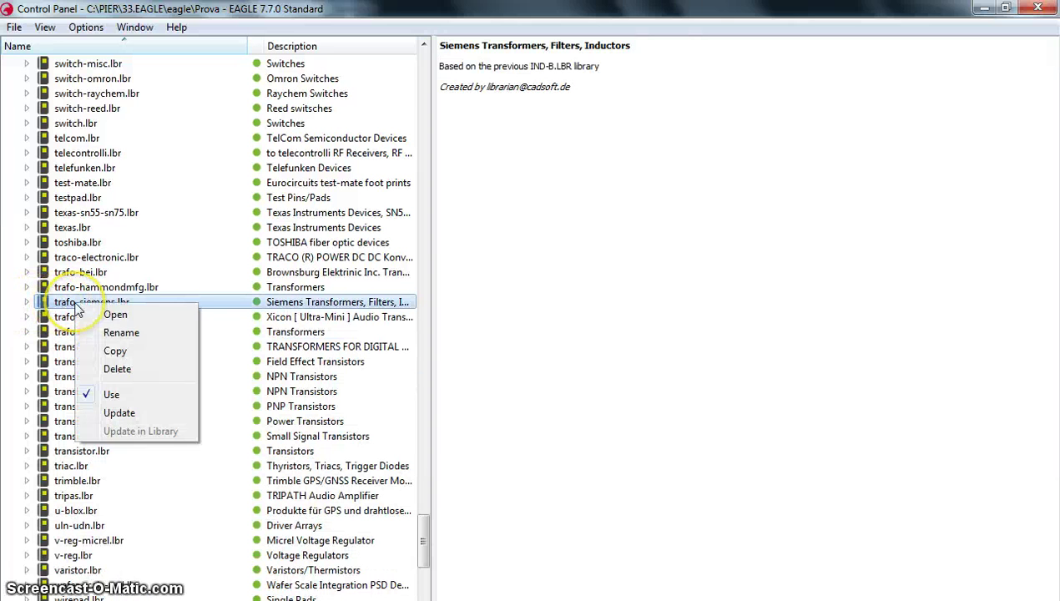
click(114, 350)
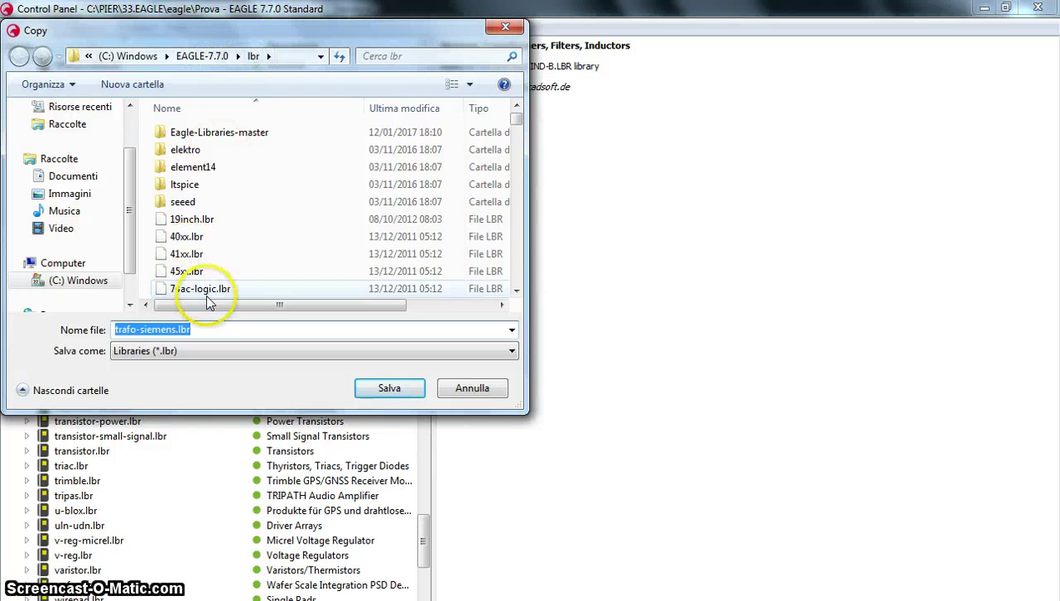
text(libreria)
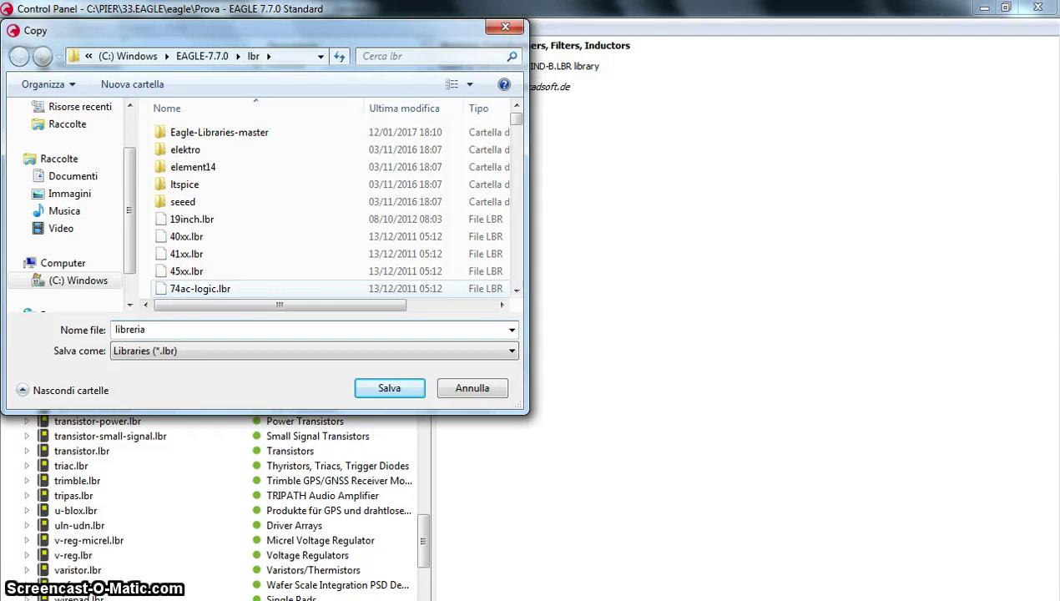
key(Return)
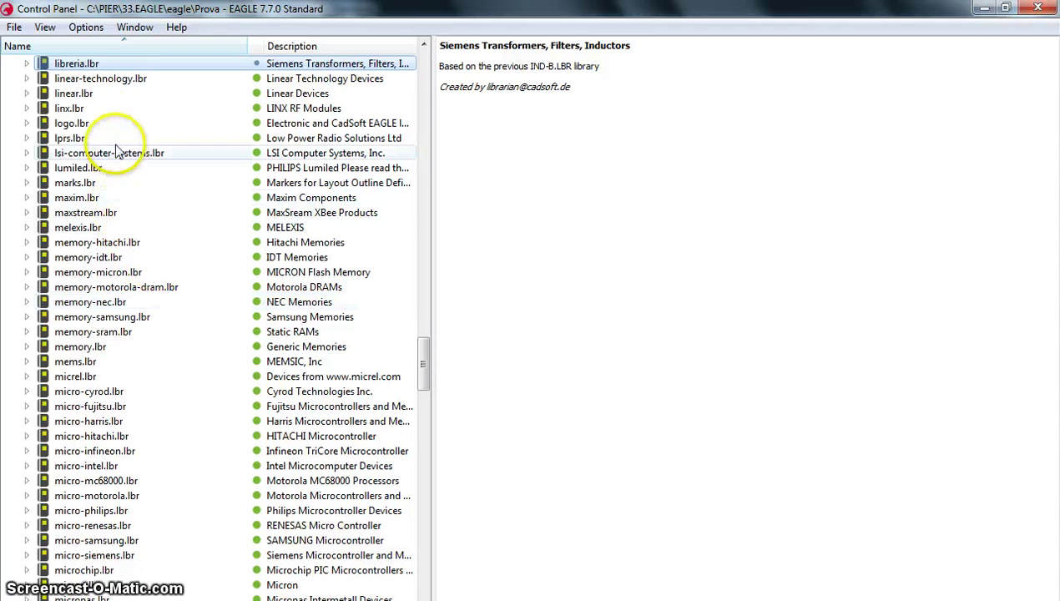
Step: Expand libreria.lbr and open its RM10/3B transformer device in the library editor
scroll(75, 64, up, 1)
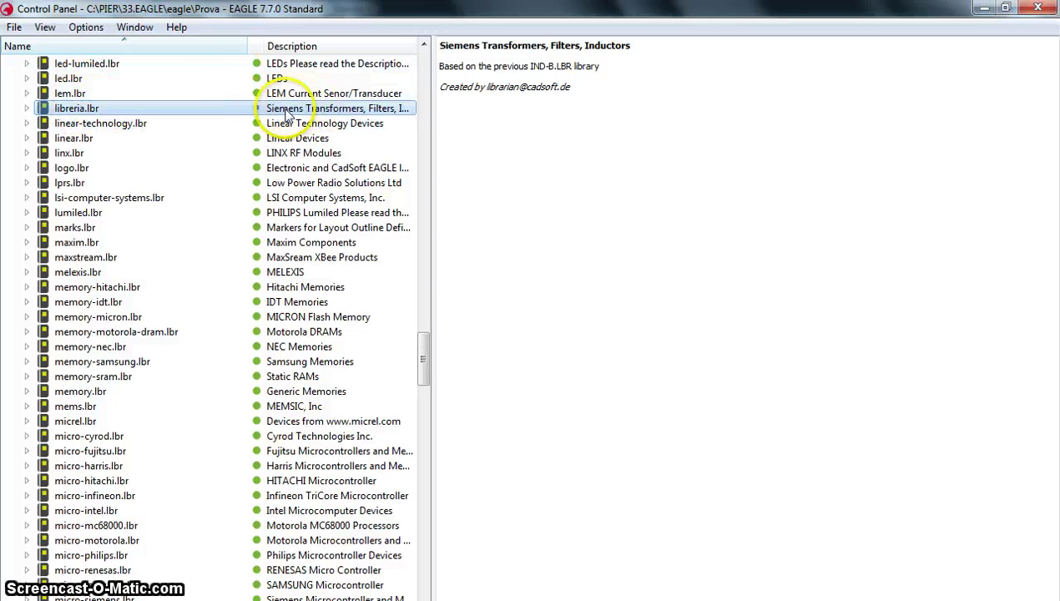
click(26, 109)
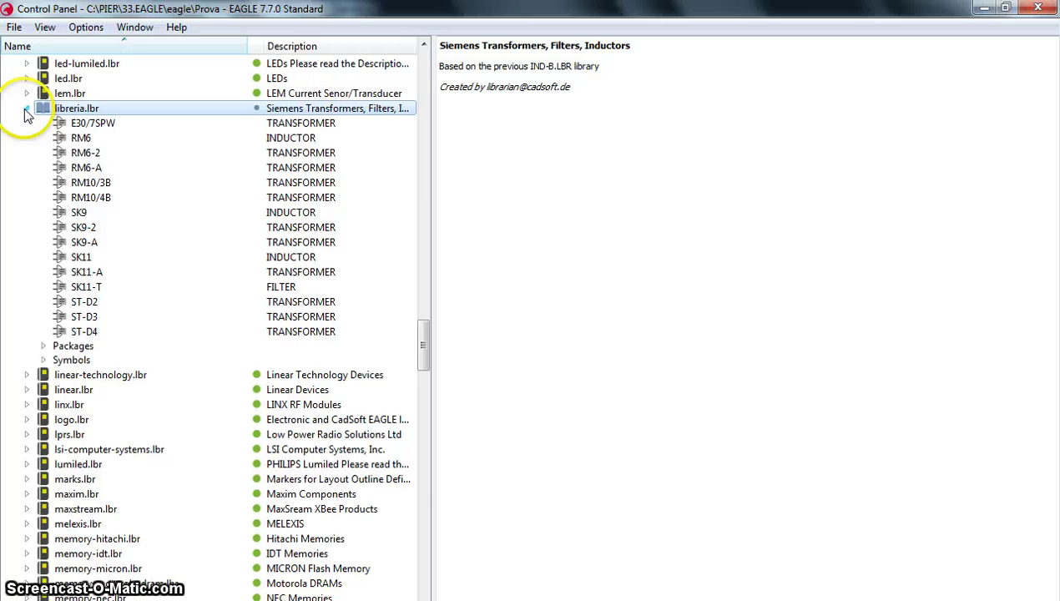
click(104, 200)
click(101, 183)
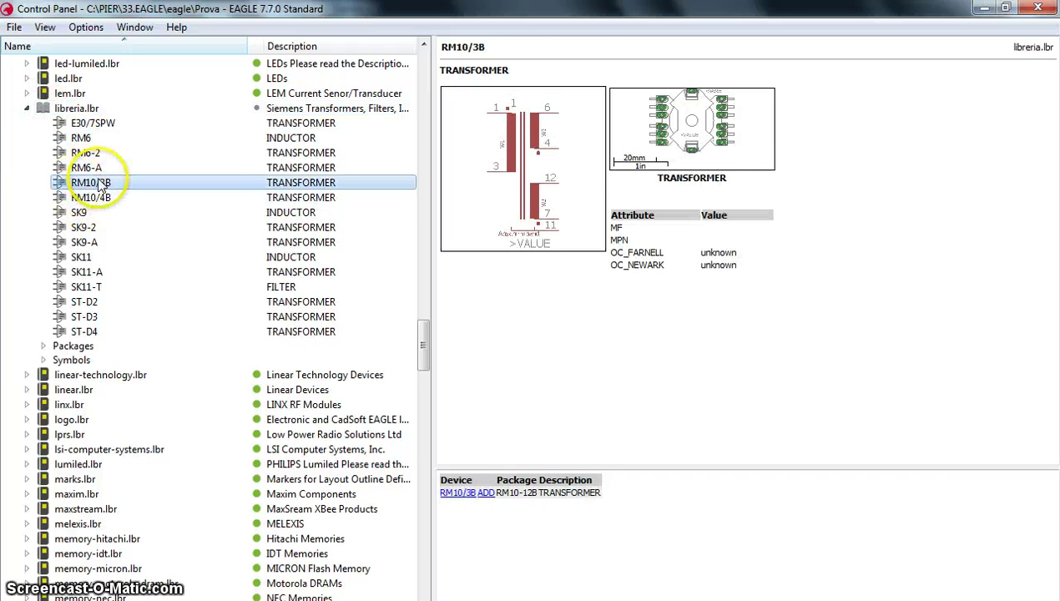
right_click(98, 185)
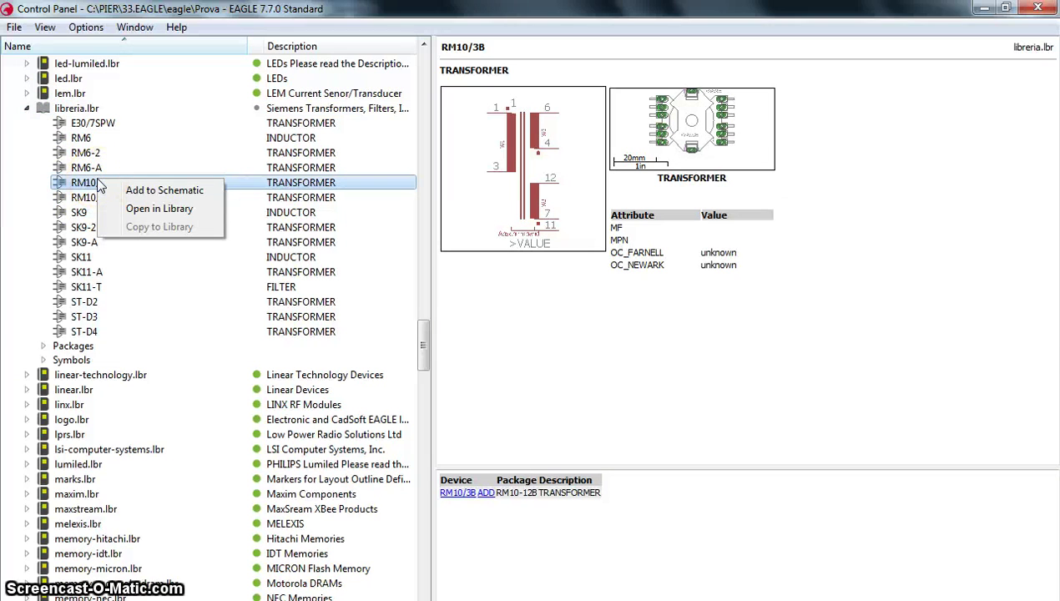
click(18, 523)
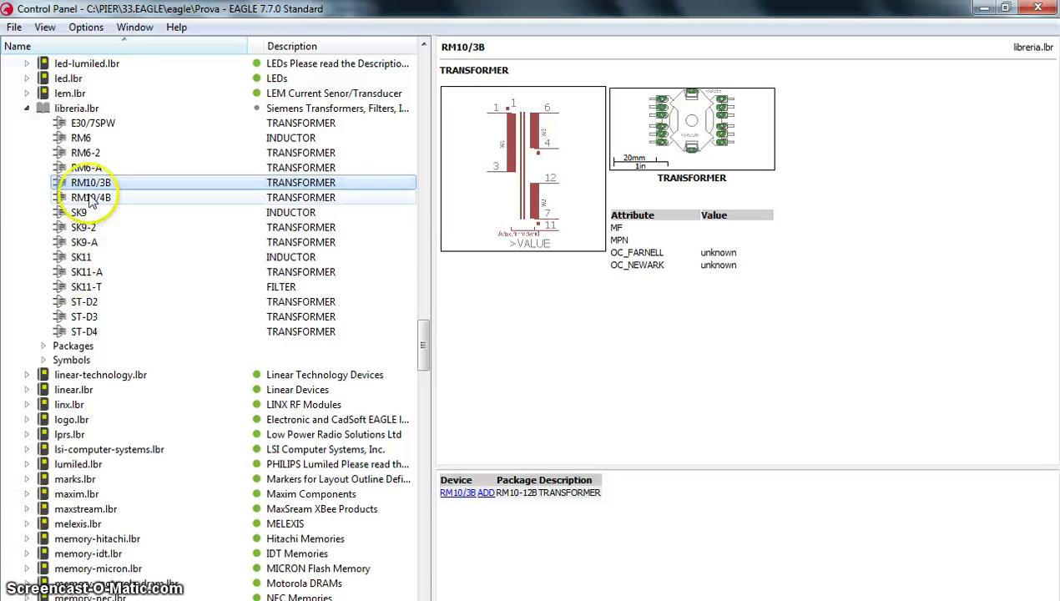
right_click(92, 185)
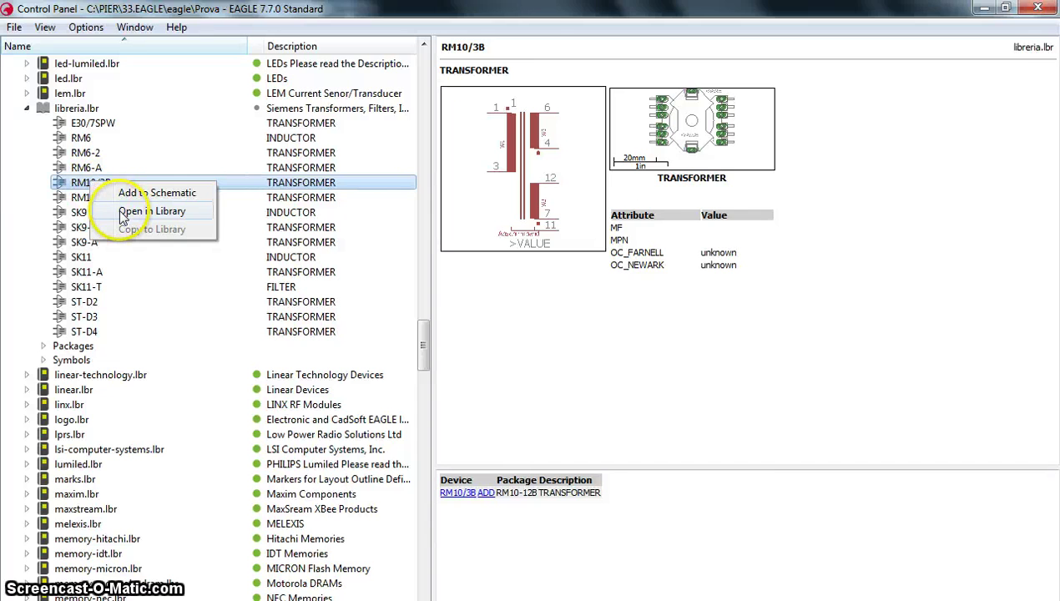
click(123, 213)
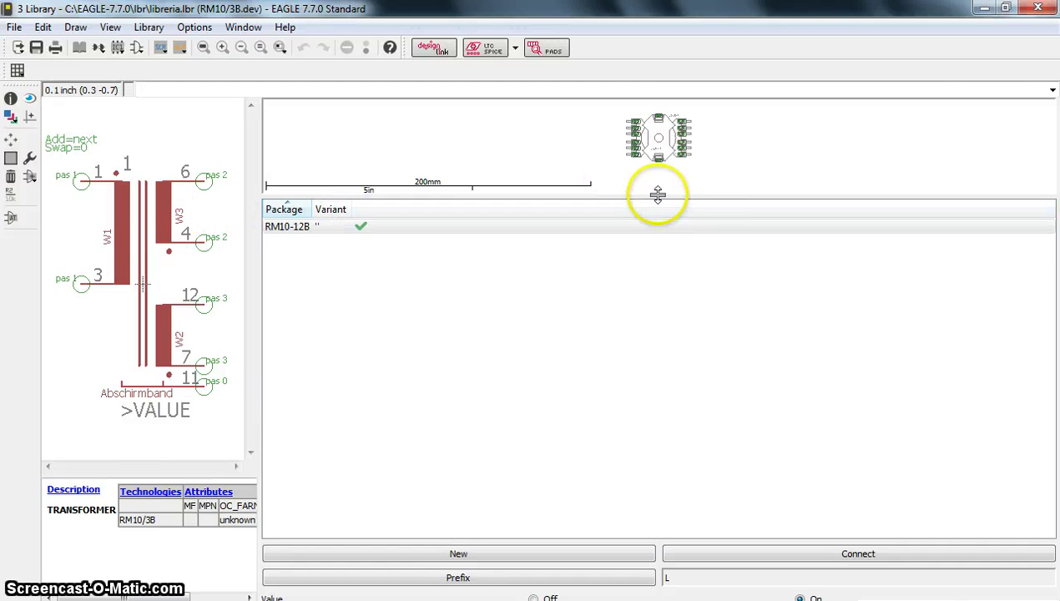
Step: Enlarge the RM10-12B package preview and examine the pins of the transformer symbol's secondary windings
drag(660, 321, 585, 394)
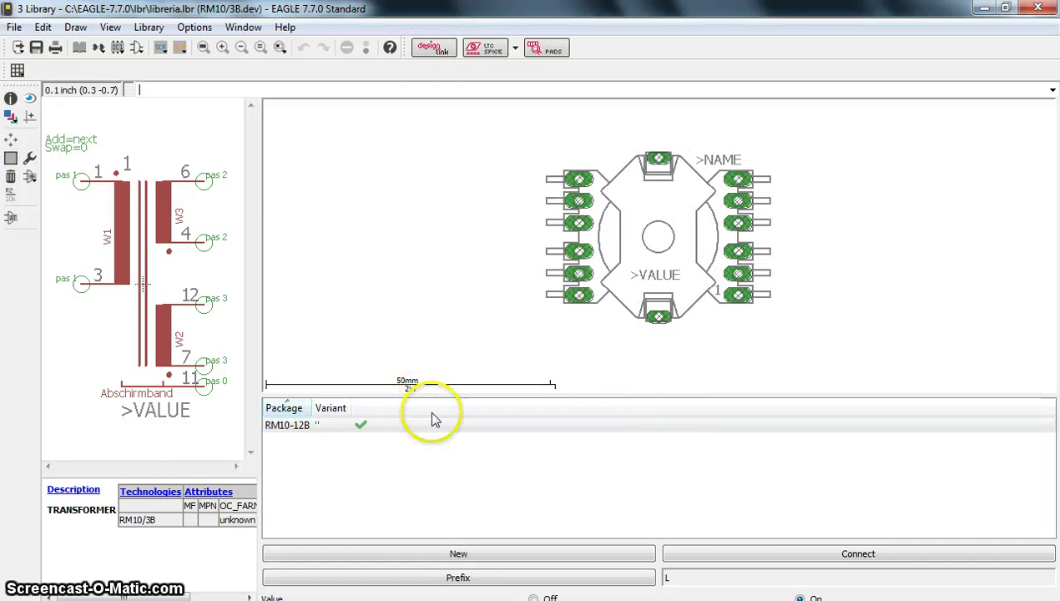
drag(440, 399, 371, 453)
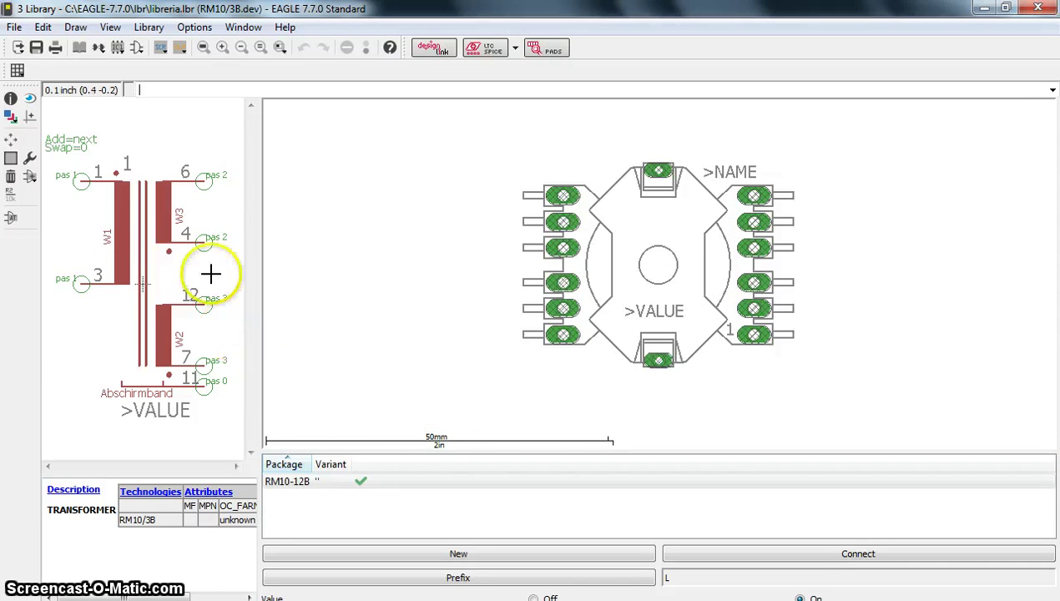
click(189, 178)
click(189, 251)
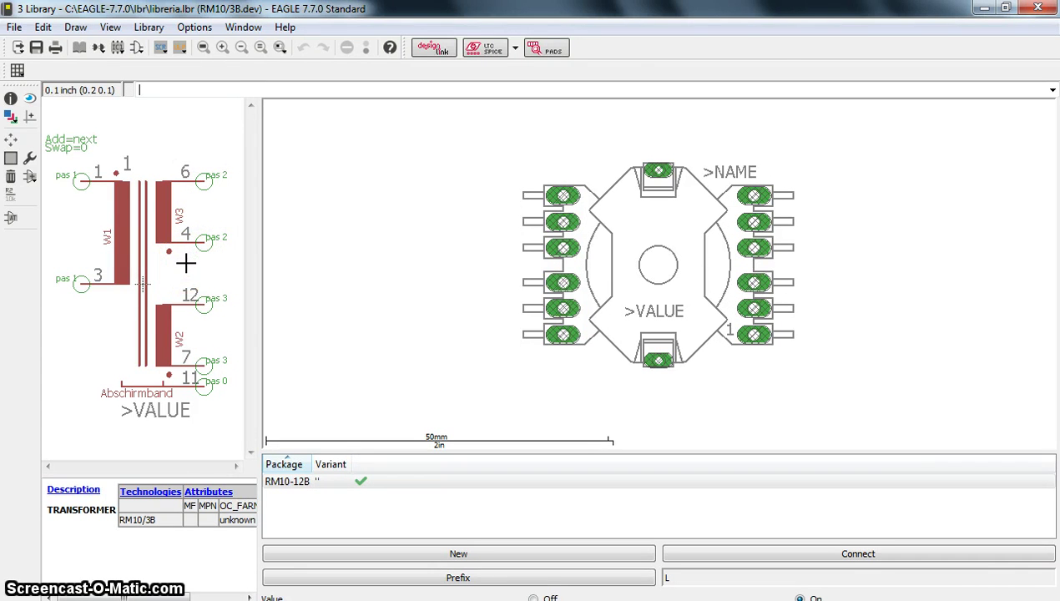
click(183, 241)
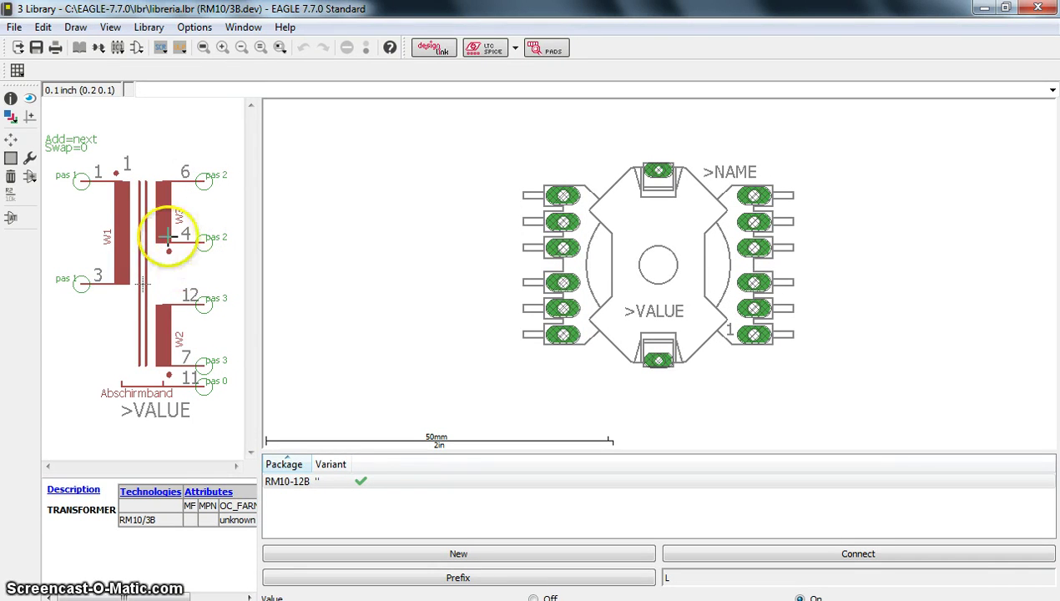
click(30, 158)
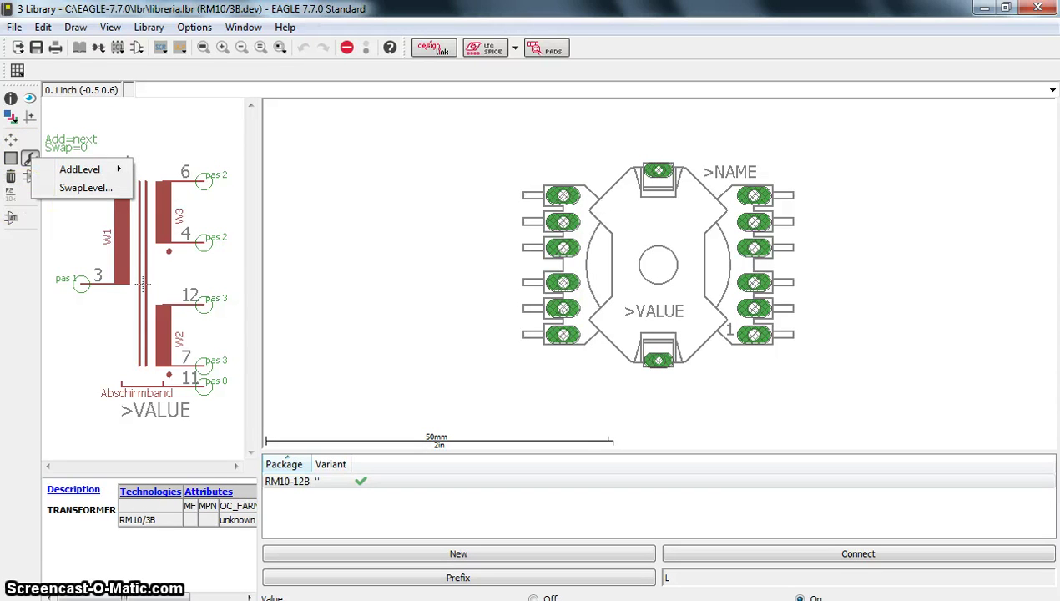
click(21, 396)
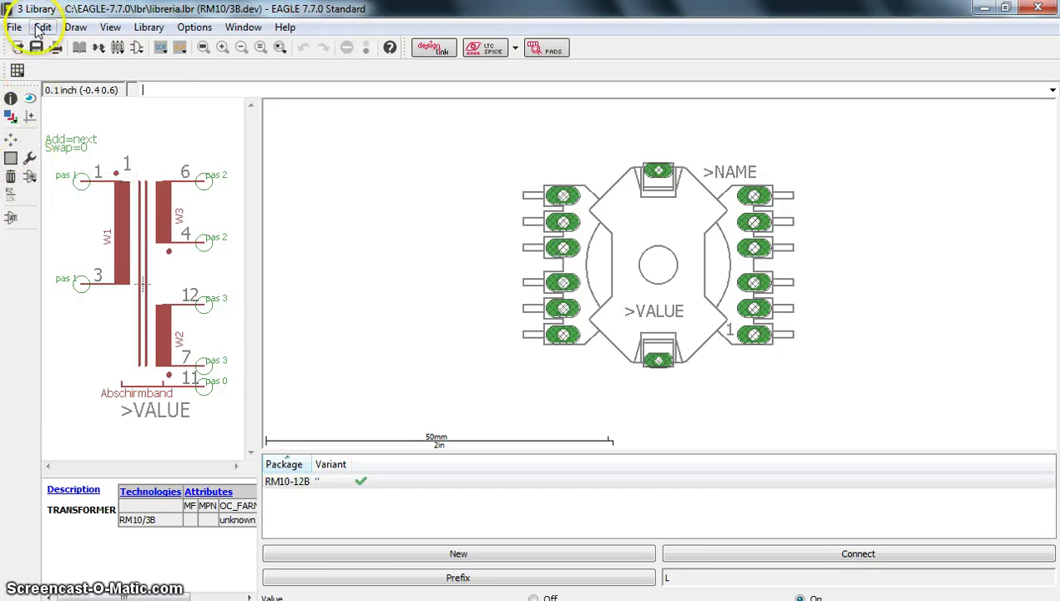
Step: Open the pin-to-pad connections of package RM10-12B and compare the assignments with the transformer symbol
click(40, 27)
click(142, 171)
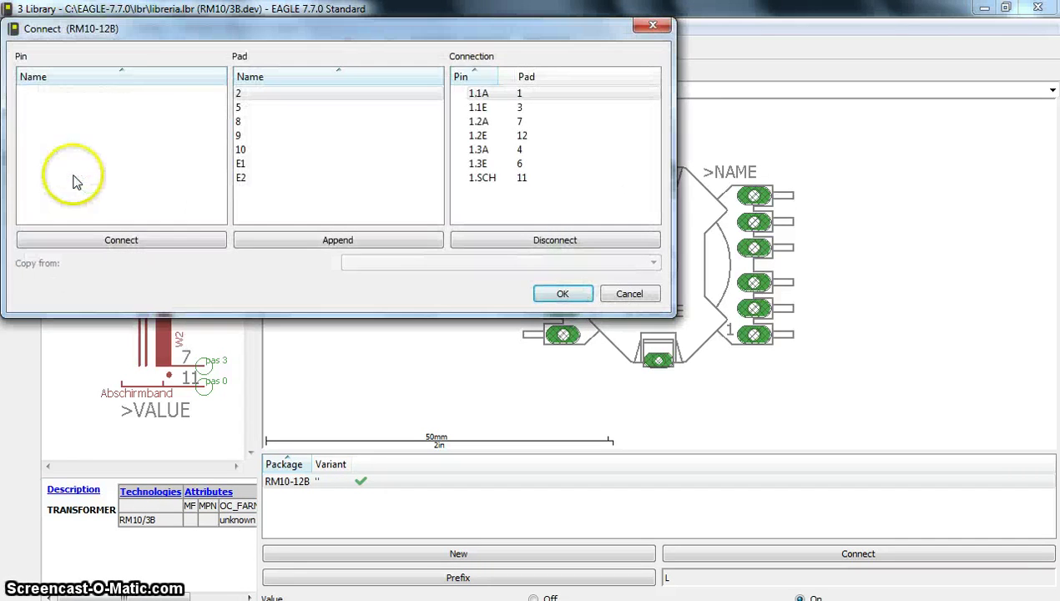
drag(142, 23, 366, 137)
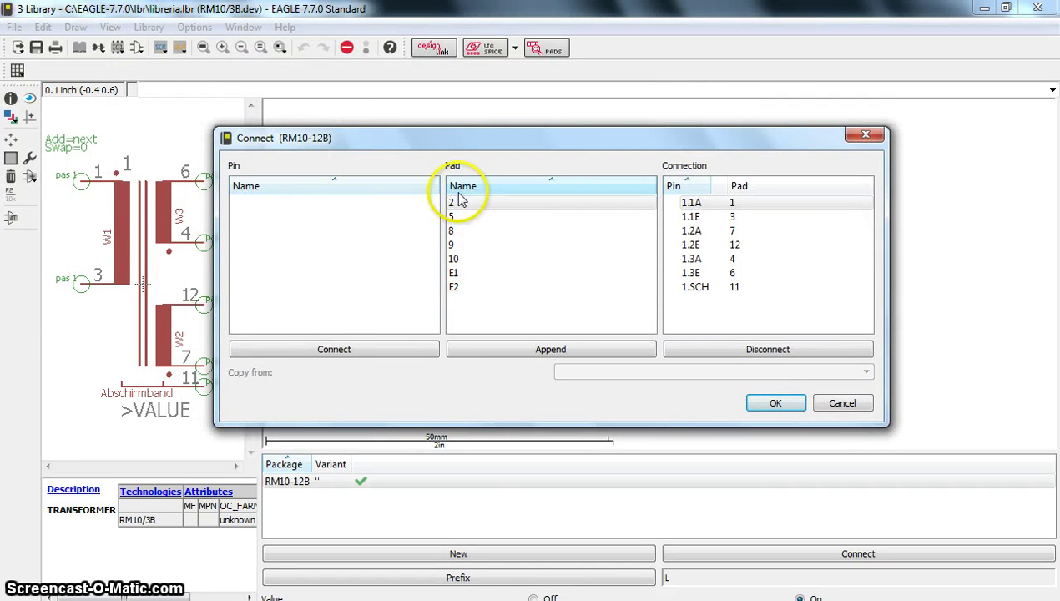
mouse_move(477, 146)
mouse_down()
mouse_move(482, 344)
mouse_move(501, 273)
mouse_up()
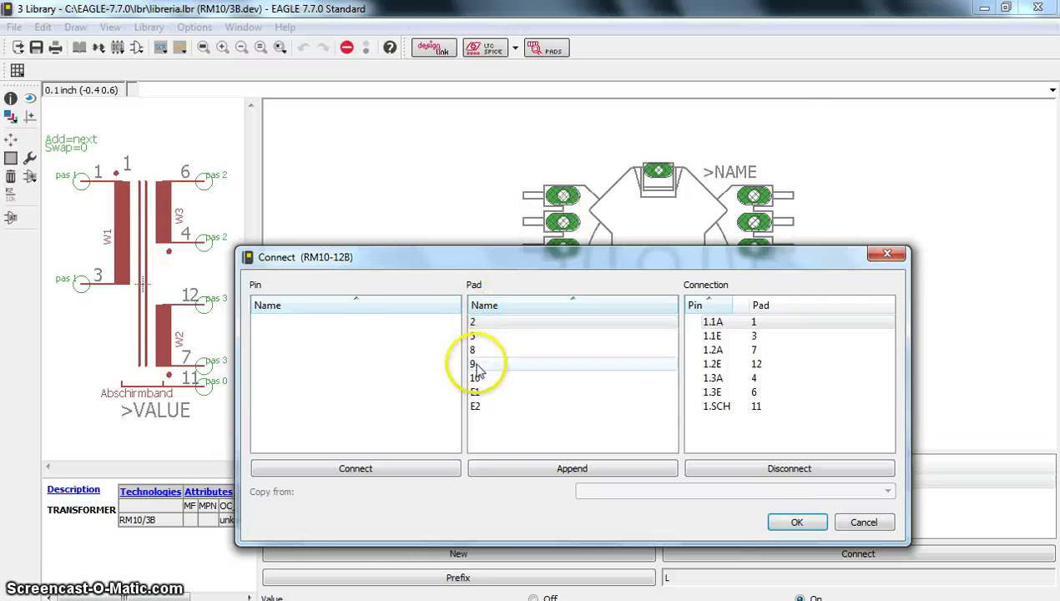
click(697, 327)
click(636, 322)
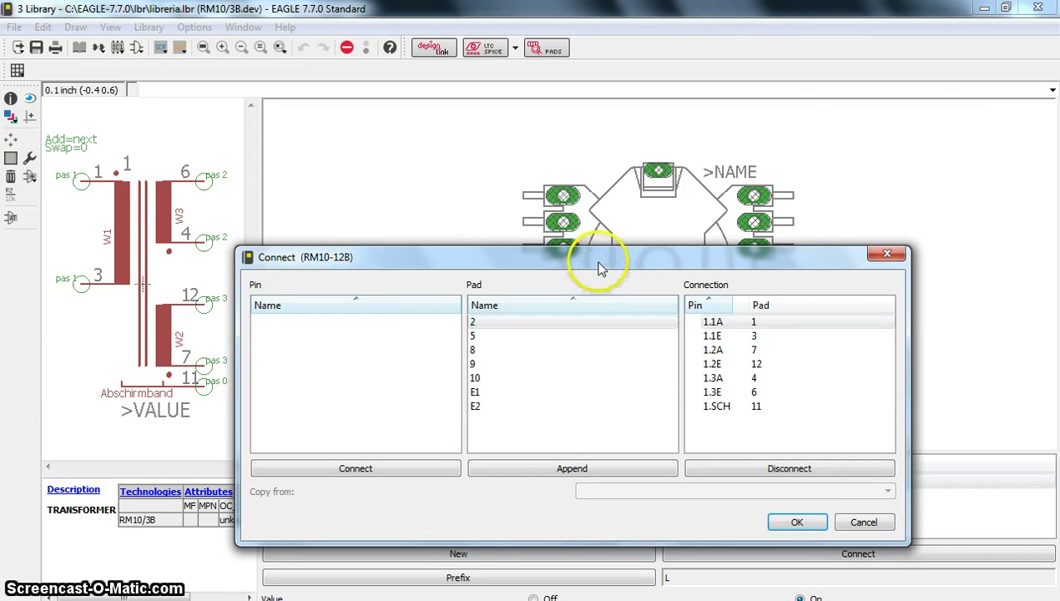
drag(601, 253, 660, 135)
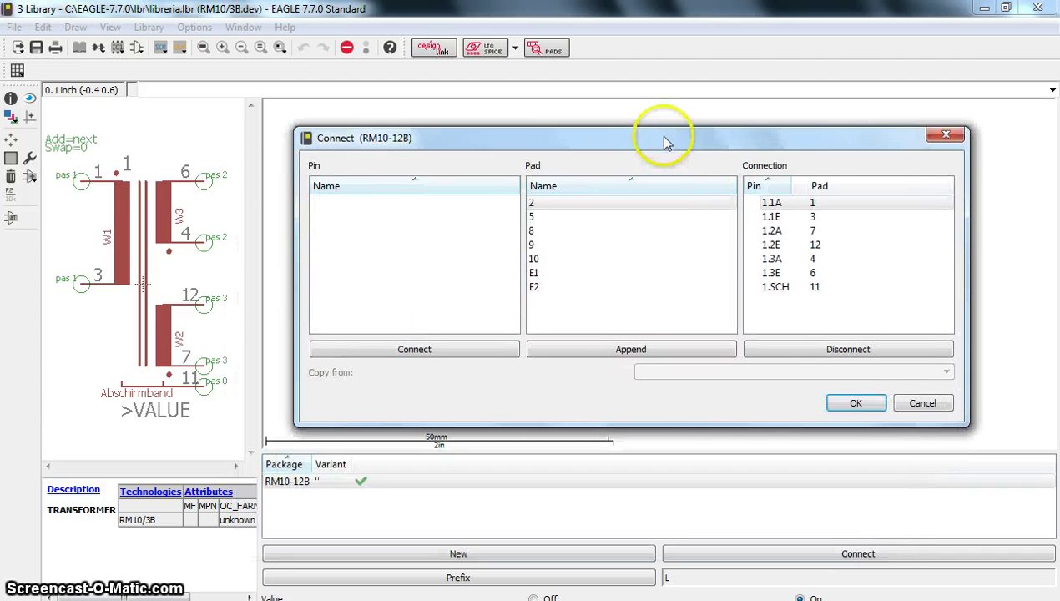
click(205, 305)
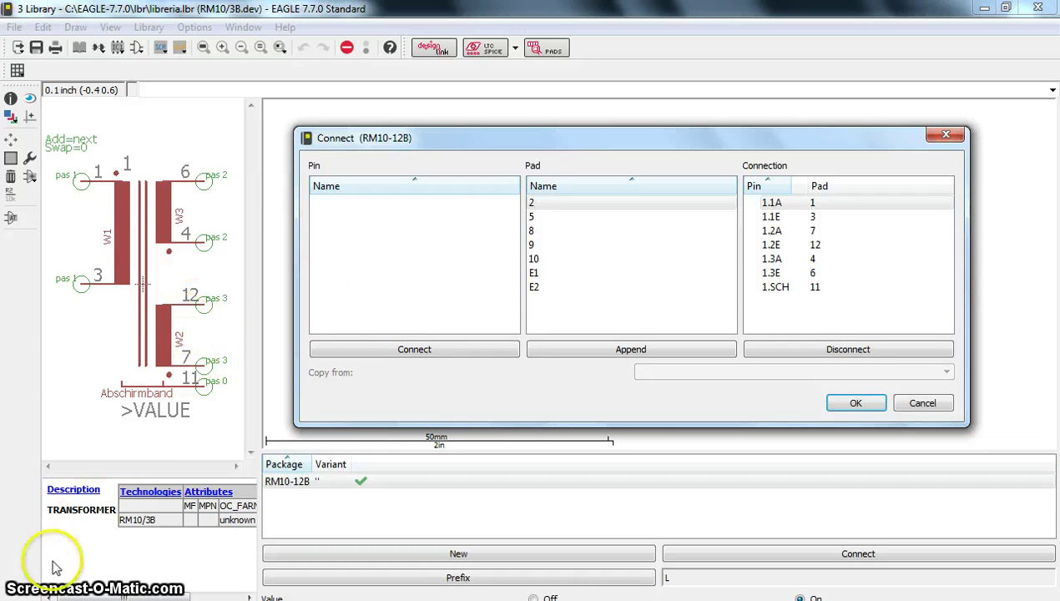
click(421, 502)
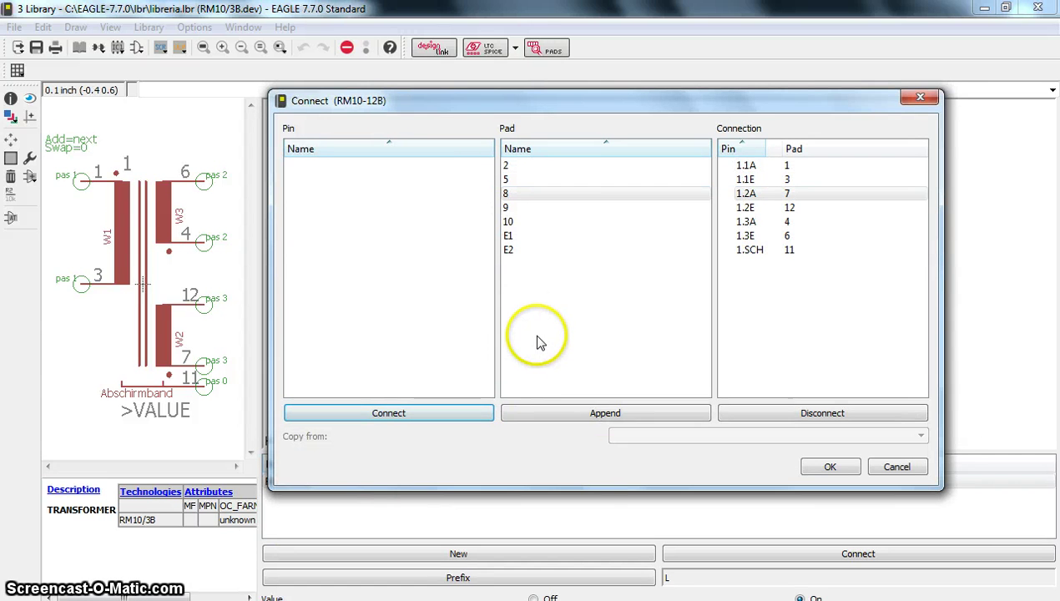
Step: Disconnect pin 1.2A from pad 7 and pin 1.2E from pad 12
click(751, 193)
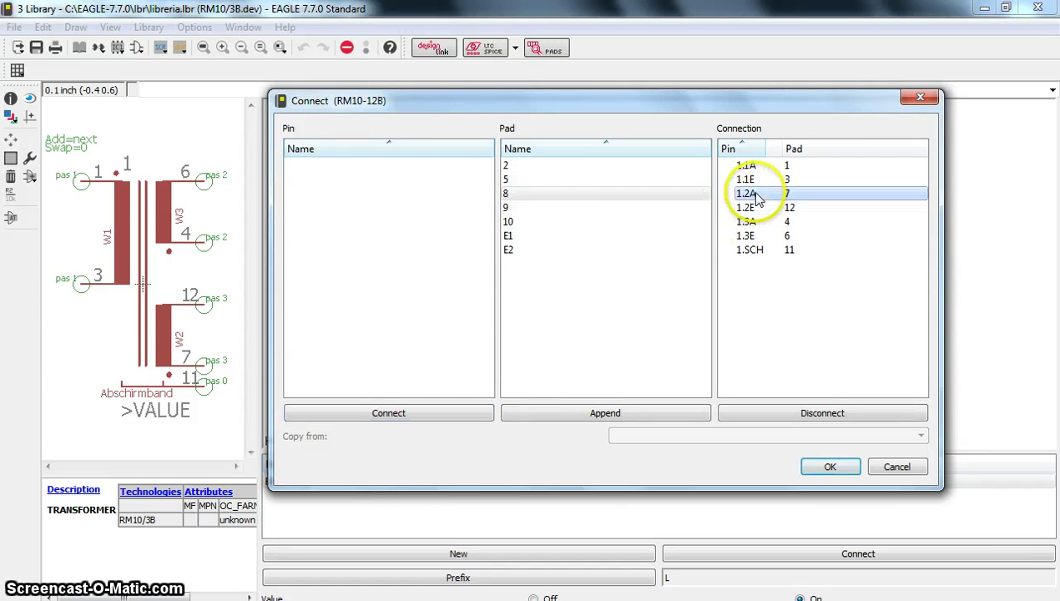
click(773, 414)
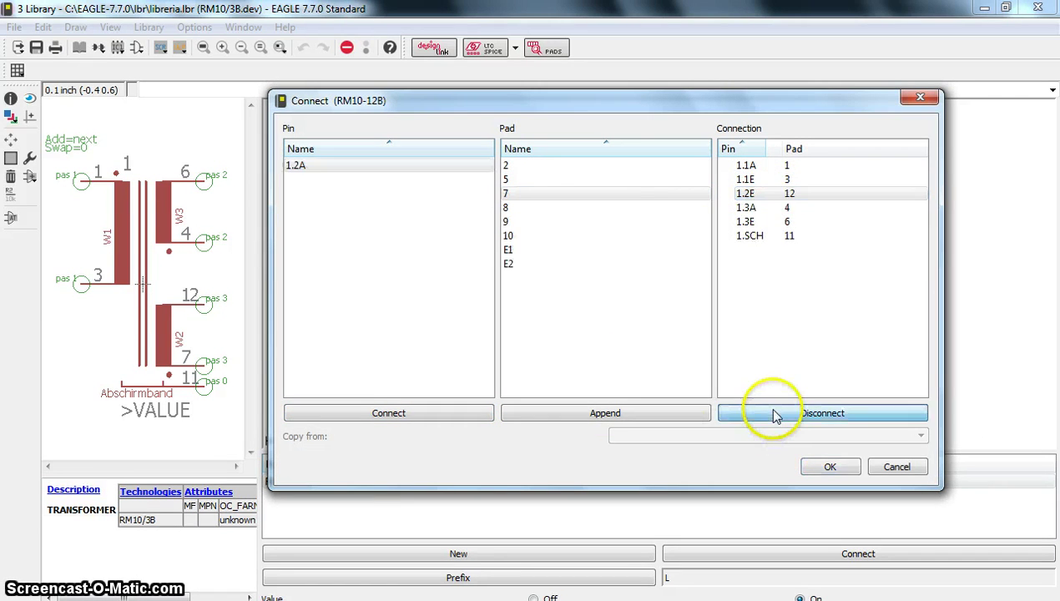
click(791, 194)
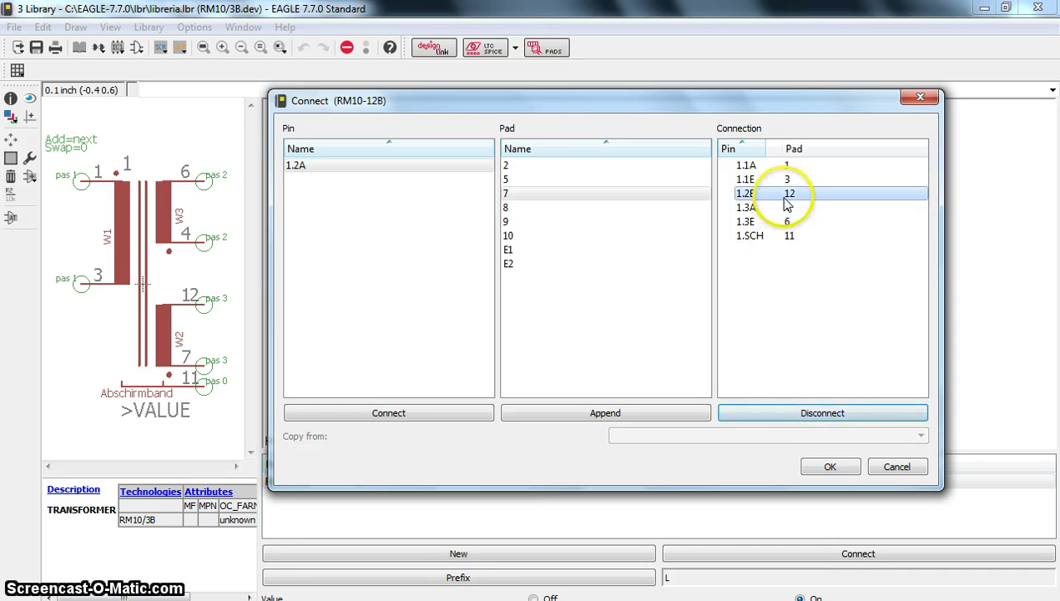
click(784, 415)
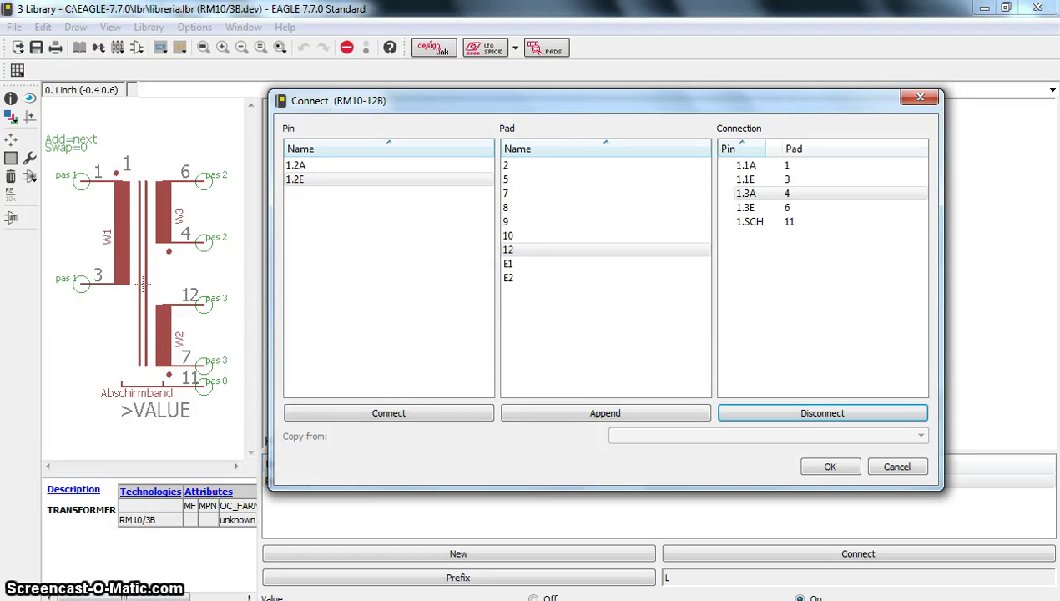
Step: Connect pin 1.2A to pad 8 and pin 1.2E to pad 10
click(534, 192)
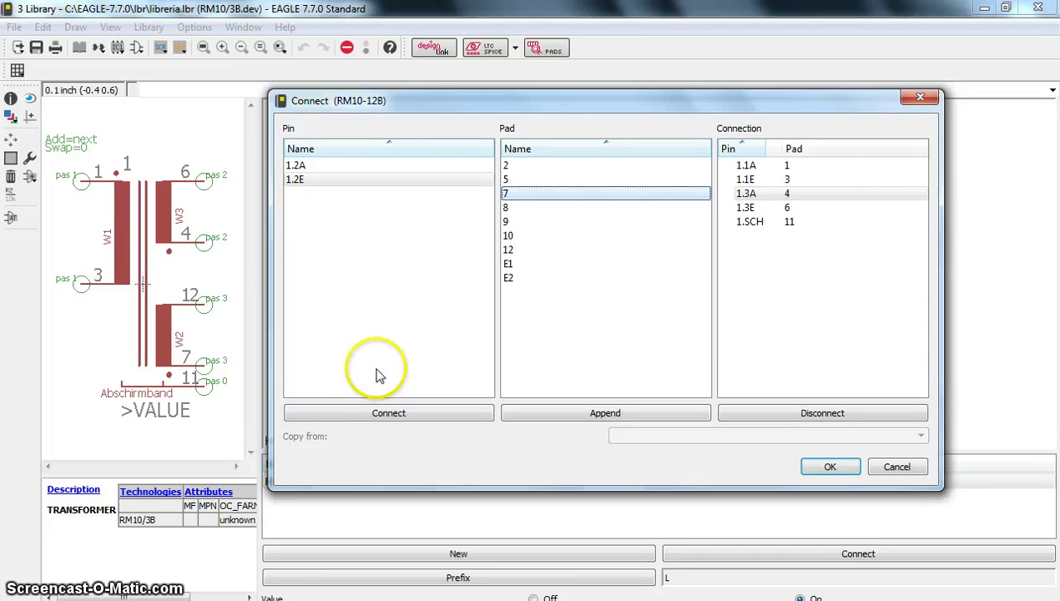
click(295, 167)
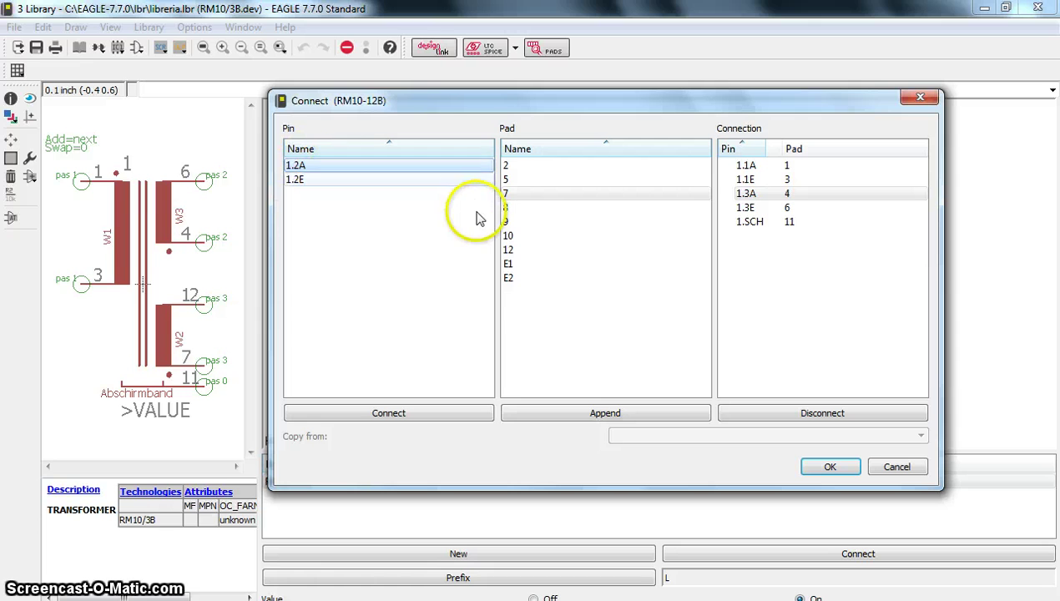
click(515, 207)
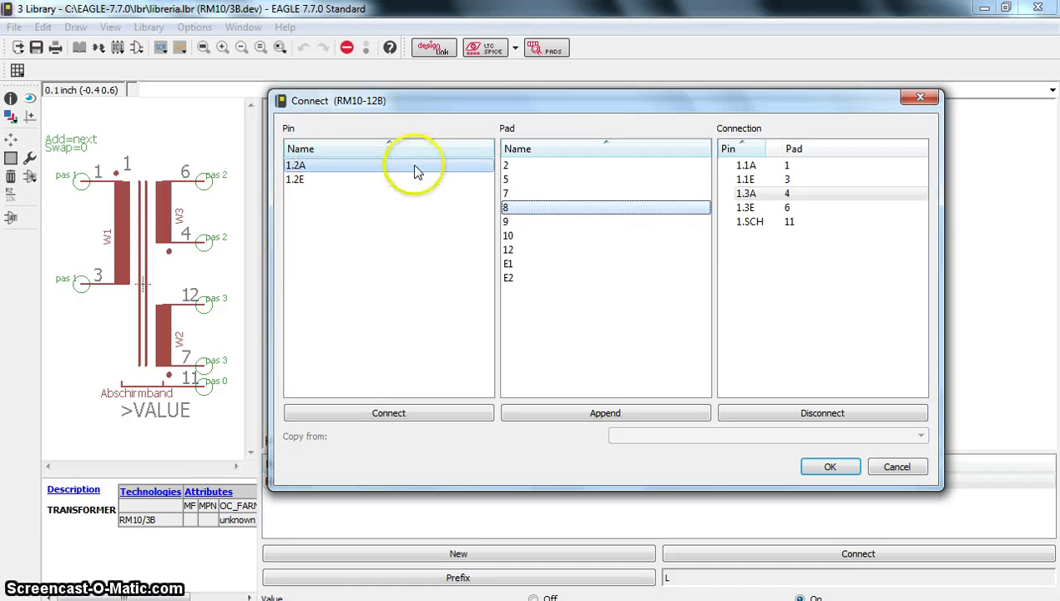
click(436, 417)
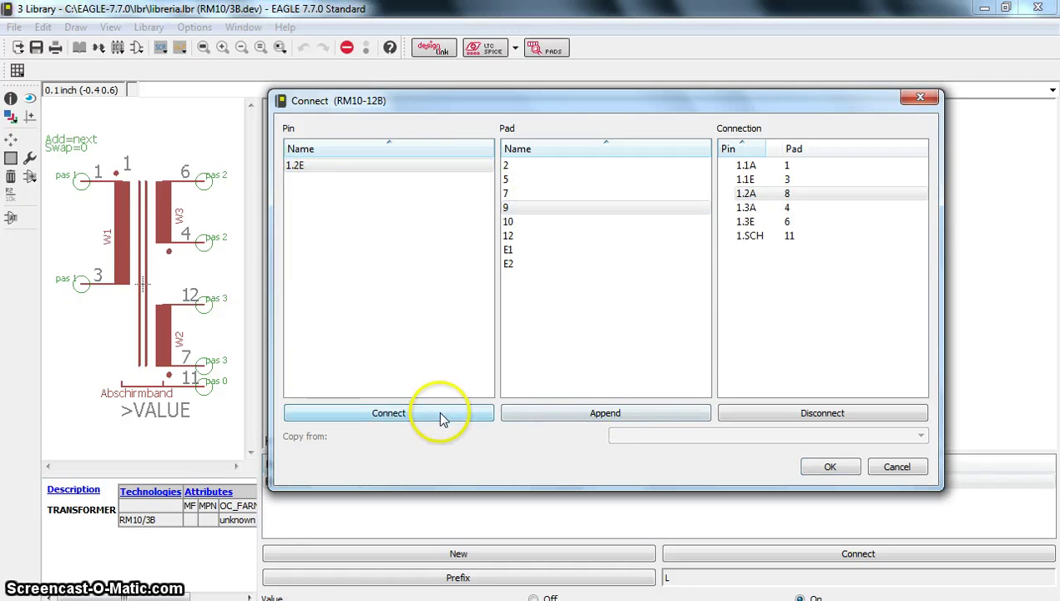
click(300, 165)
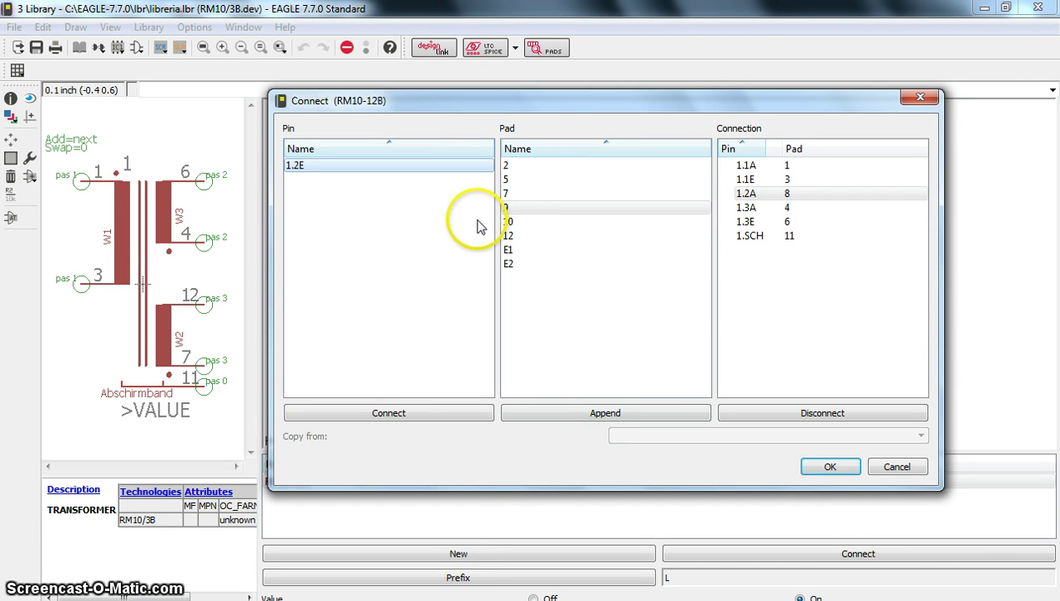
click(506, 221)
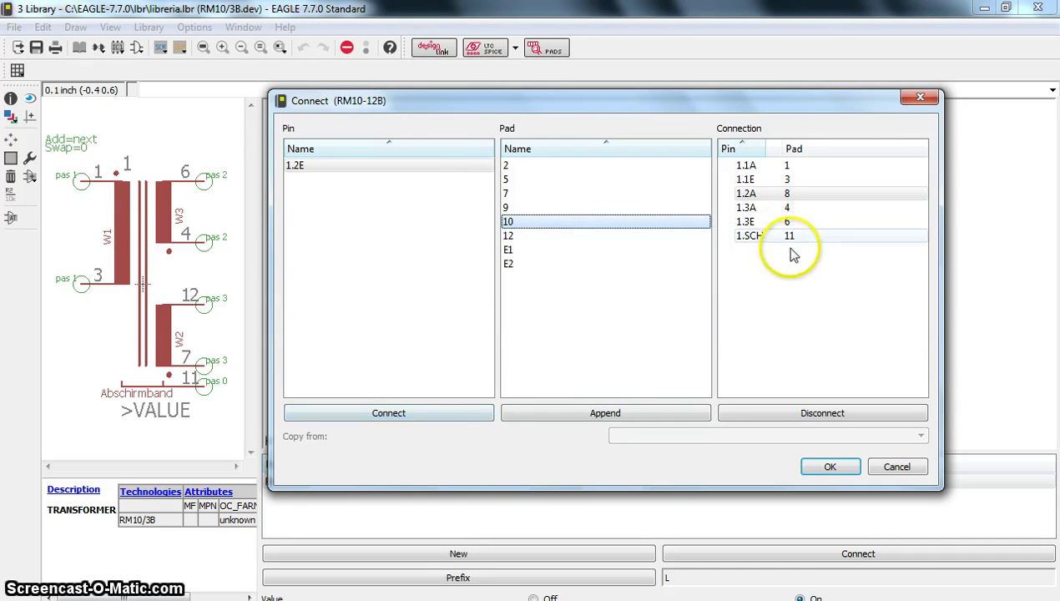
click(477, 417)
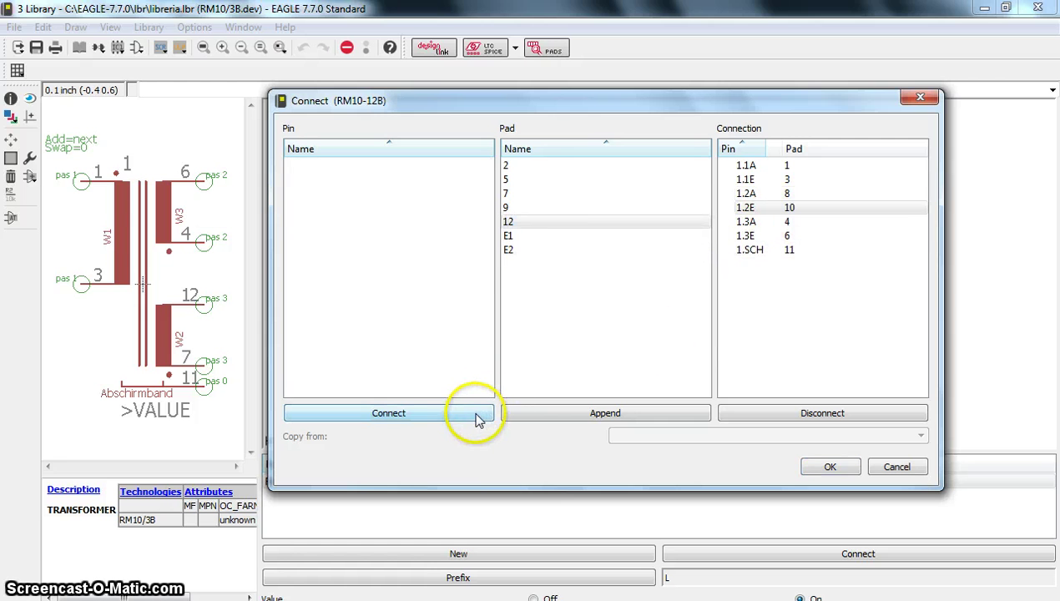
Step: Accept the pin-to-pad connections of the RM10-12B package, then return to the minihv schematic and open its board layout
click(832, 467)
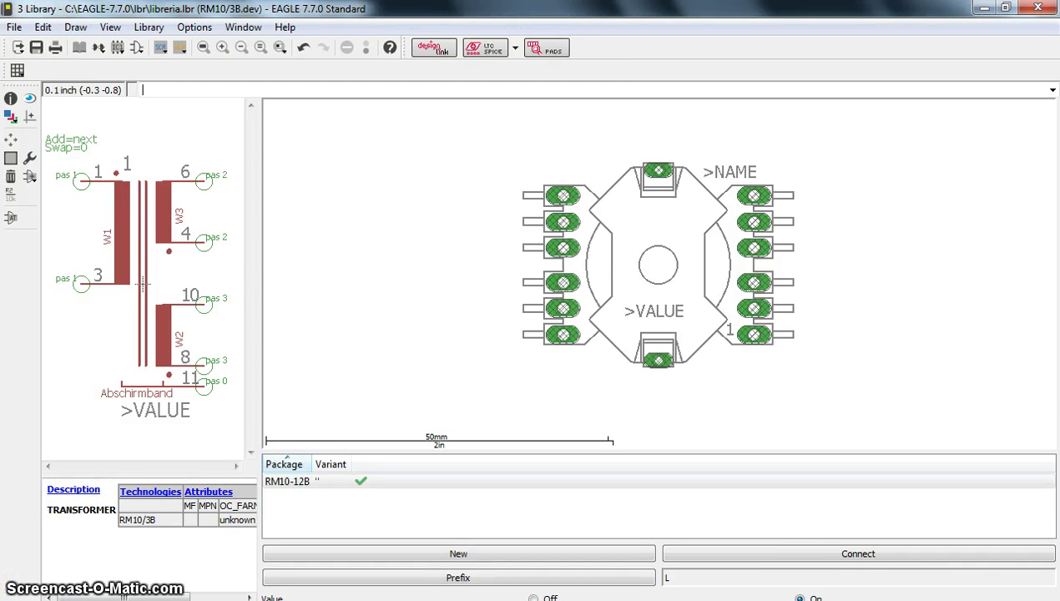
key(alt+Tab)
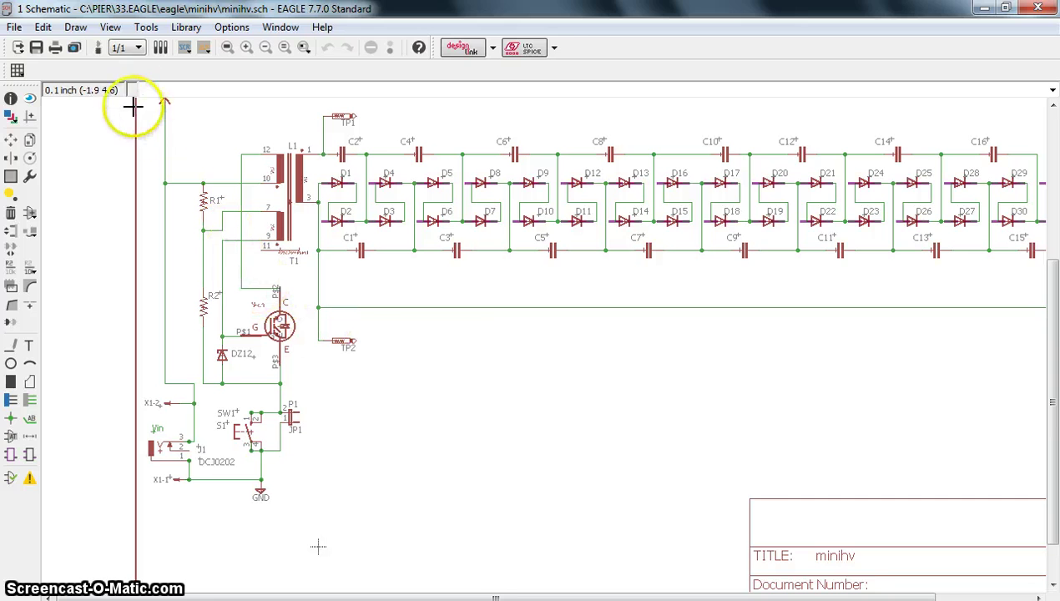
click(98, 48)
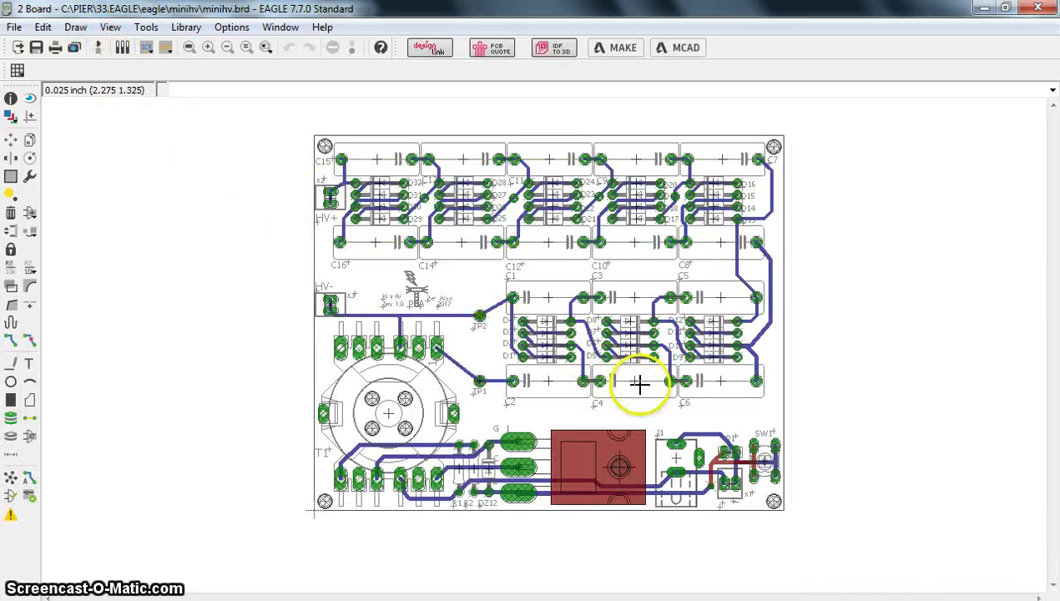
Step: Examine the board's transformer, power transistor and power input sections and the tracks that link them
scroll(640, 386, up, 1)
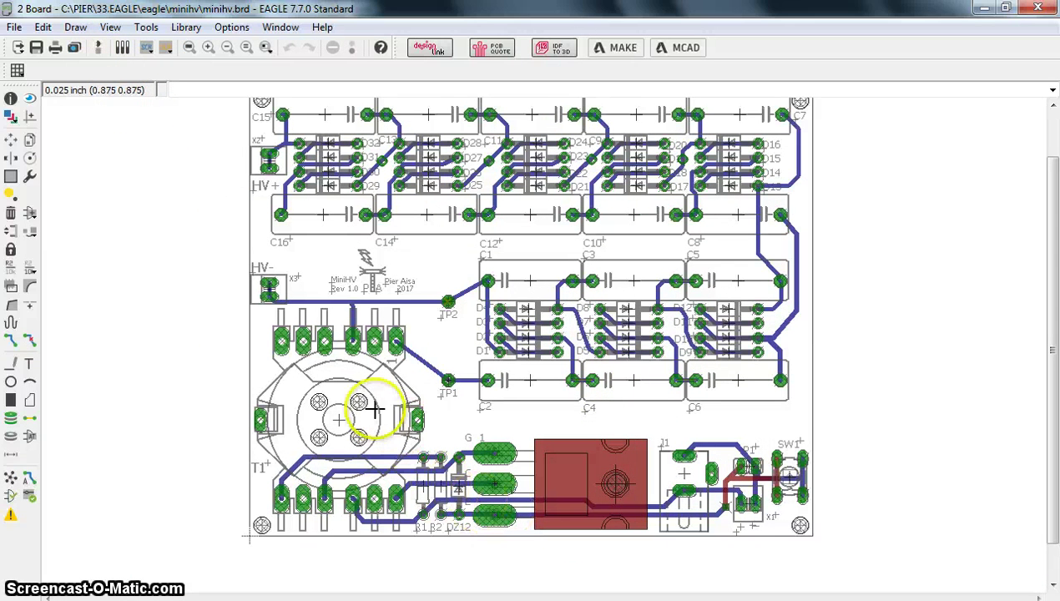
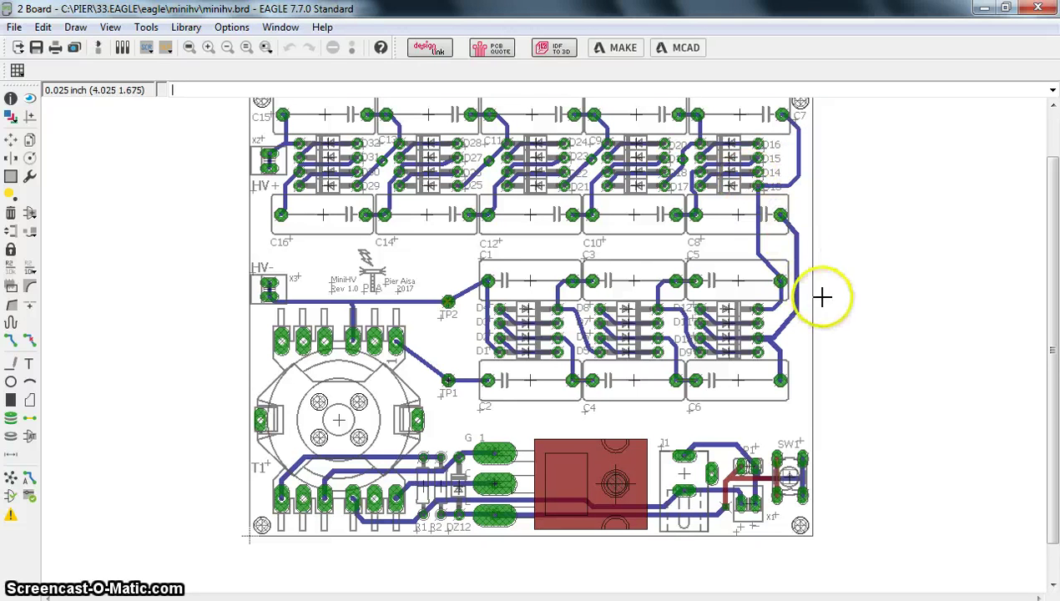
scroll(712, 564, up, 2)
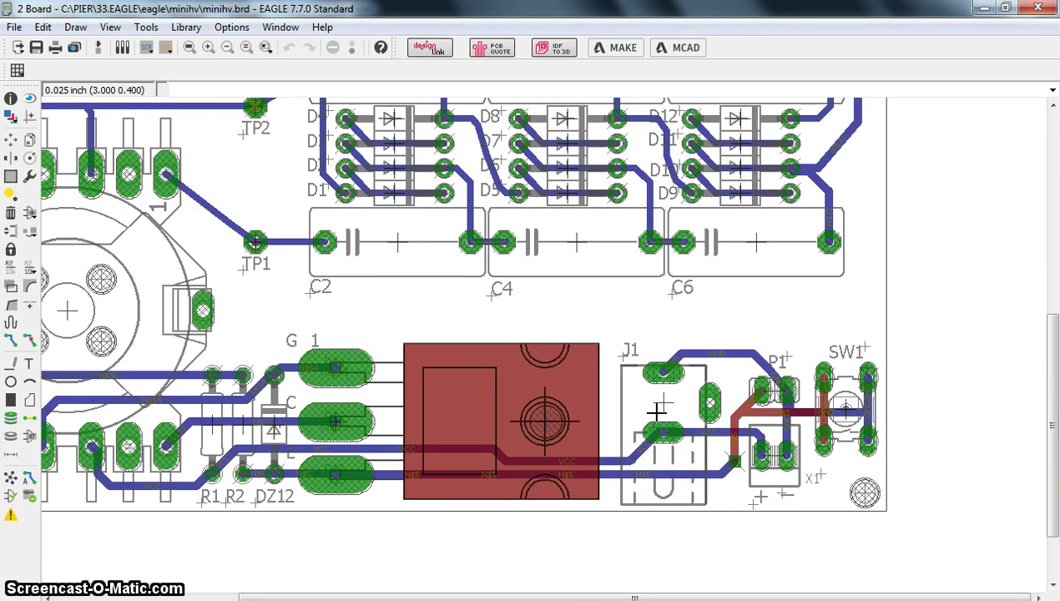
scroll(657, 411, down, 1)
click(717, 475)
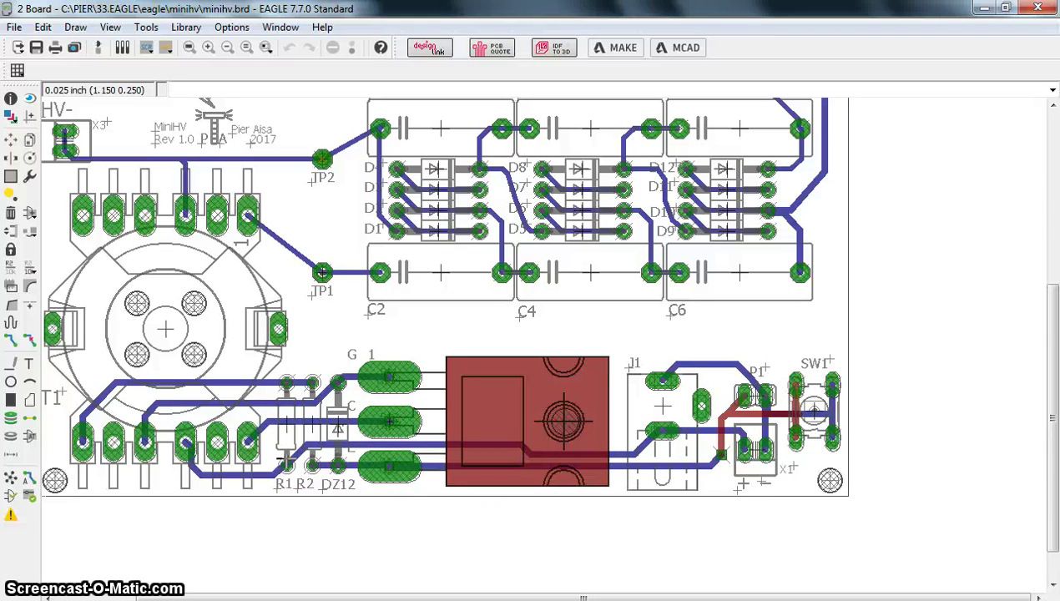
scroll(170, 235, down, 1)
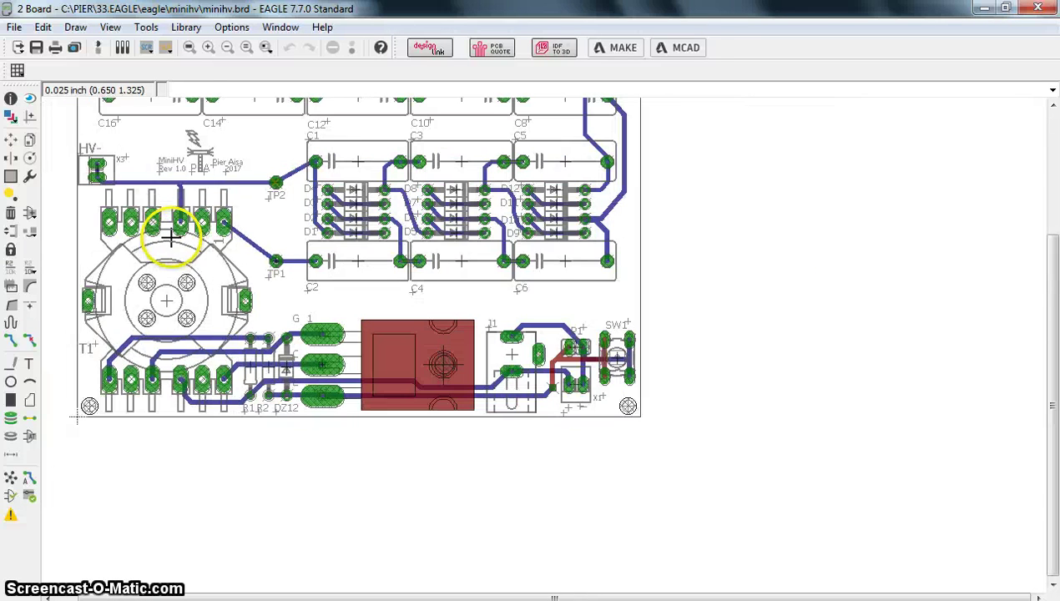
scroll(292, 255, down, 1)
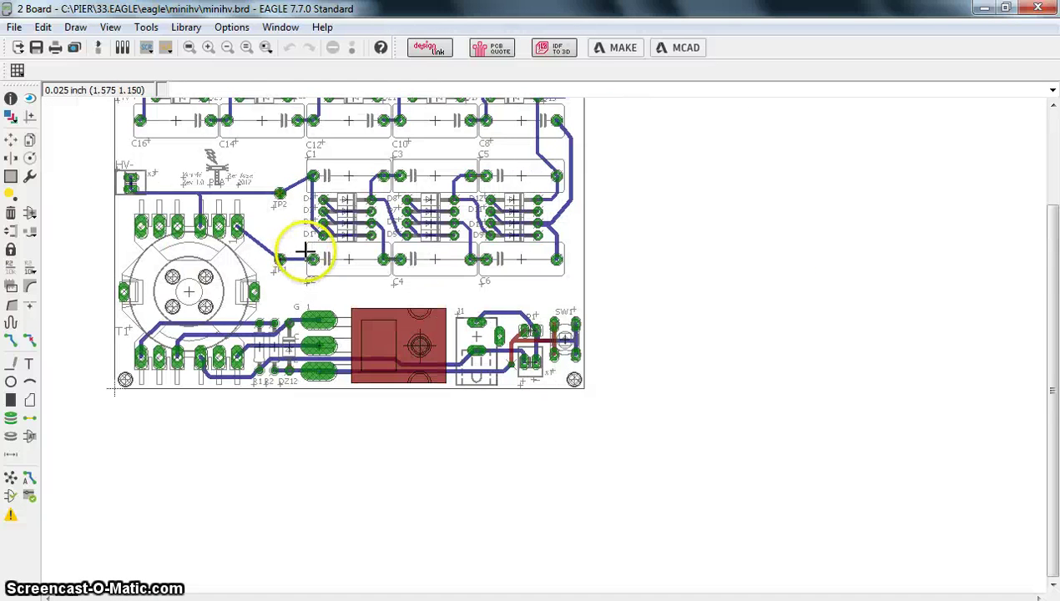
scroll(352, 187, down, 1)
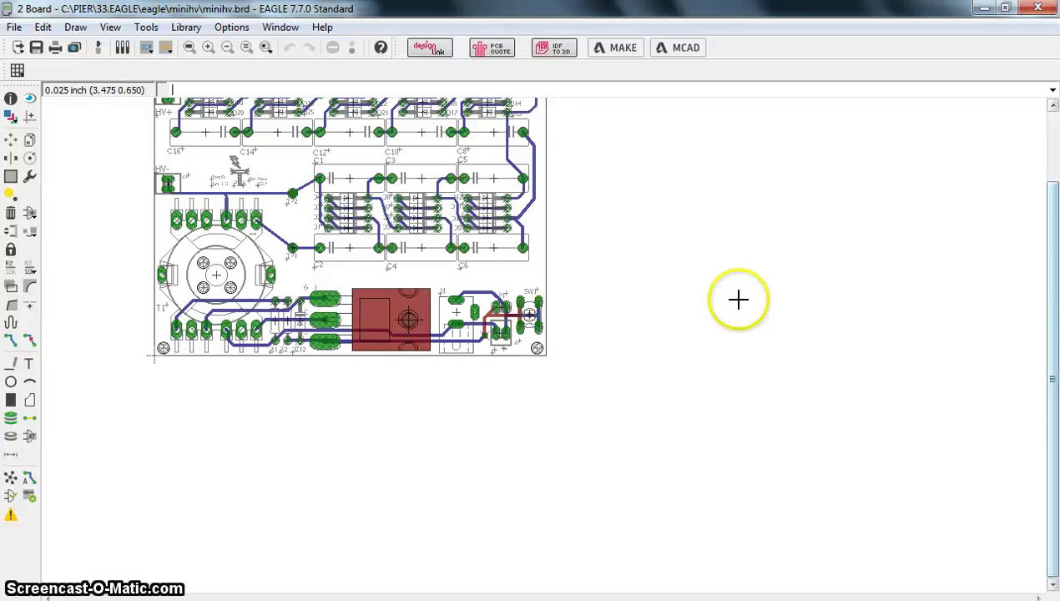
Step: Examine the layout of the capacitor and diode multiplier stages across the upper and middle rows of the board
click(266, 48)
click(333, 48)
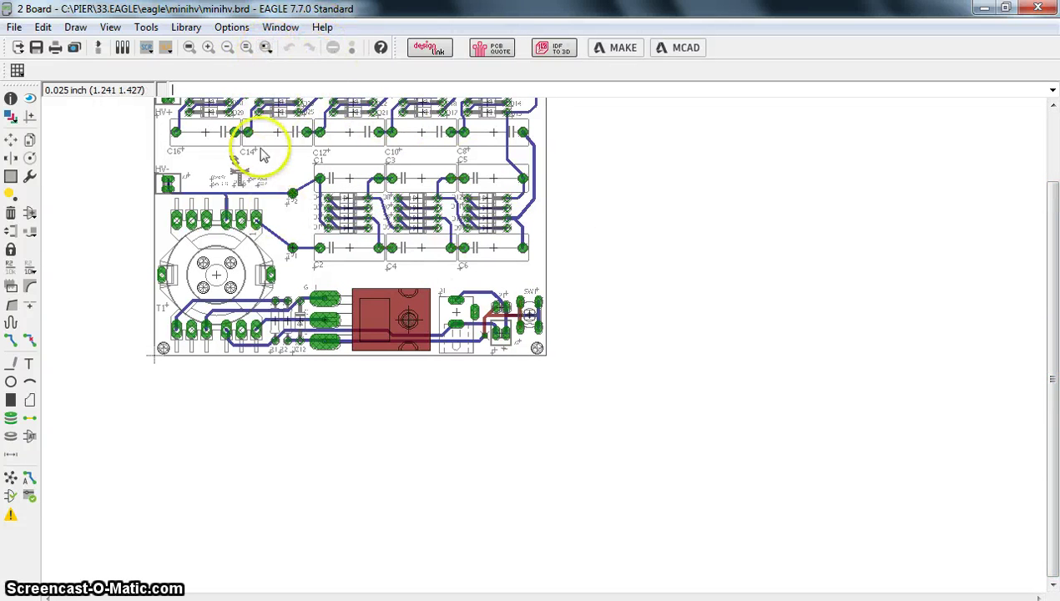
scroll(456, 433, up, 2)
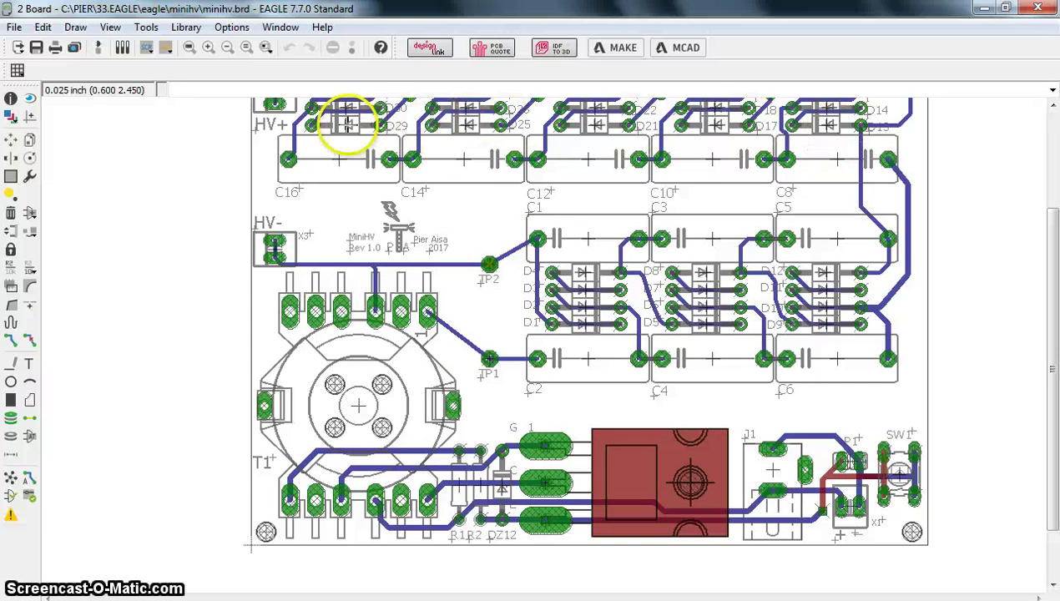
scroll(347, 123, down, 1)
scroll(347, 124, down, 1)
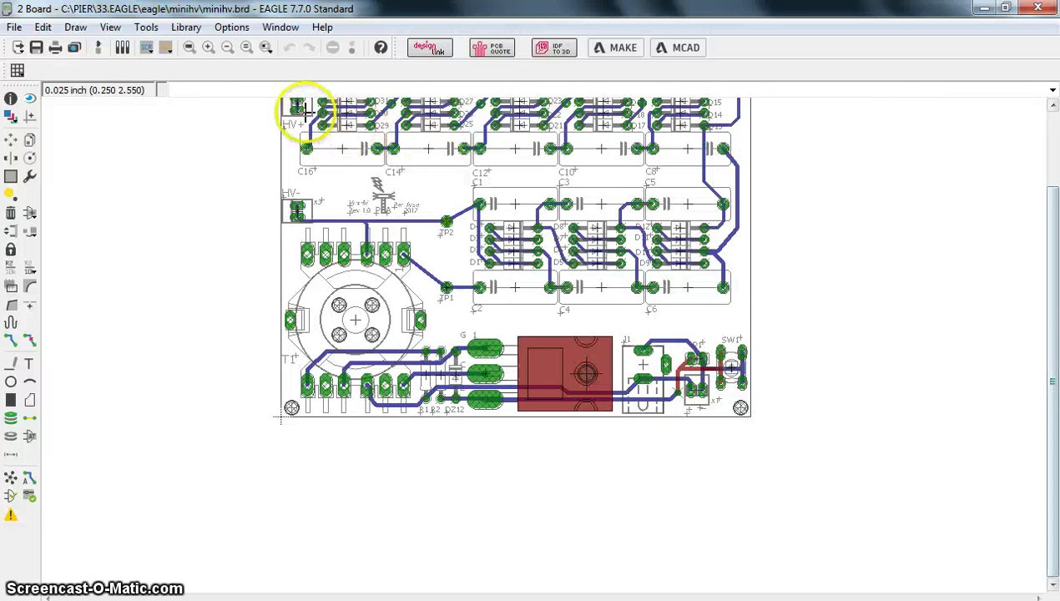
click(190, 47)
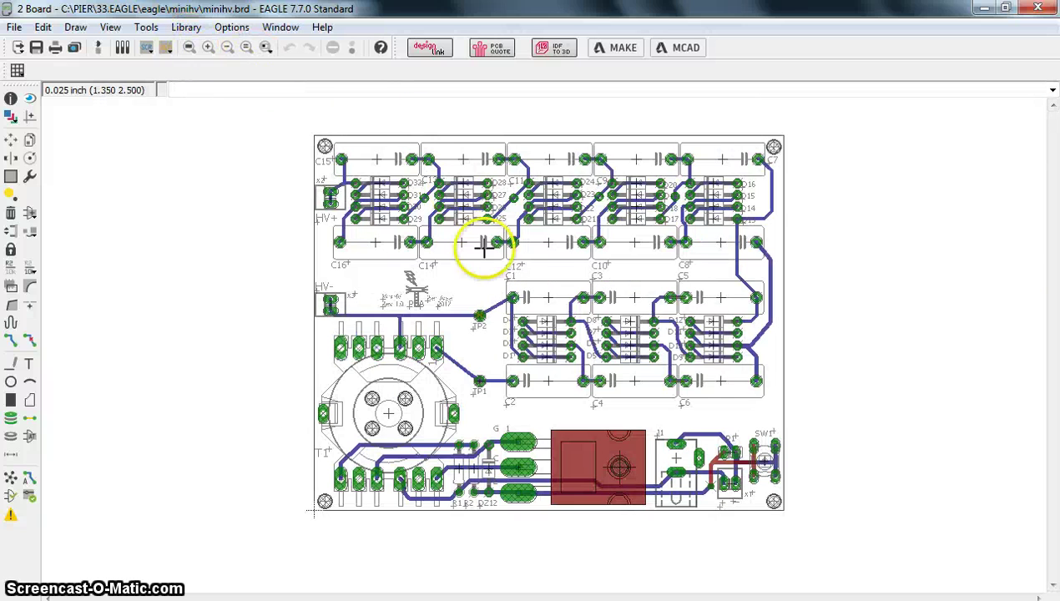
scroll(506, 275, up, 1)
scroll(507, 277, up, 1)
scroll(507, 279, up, 1)
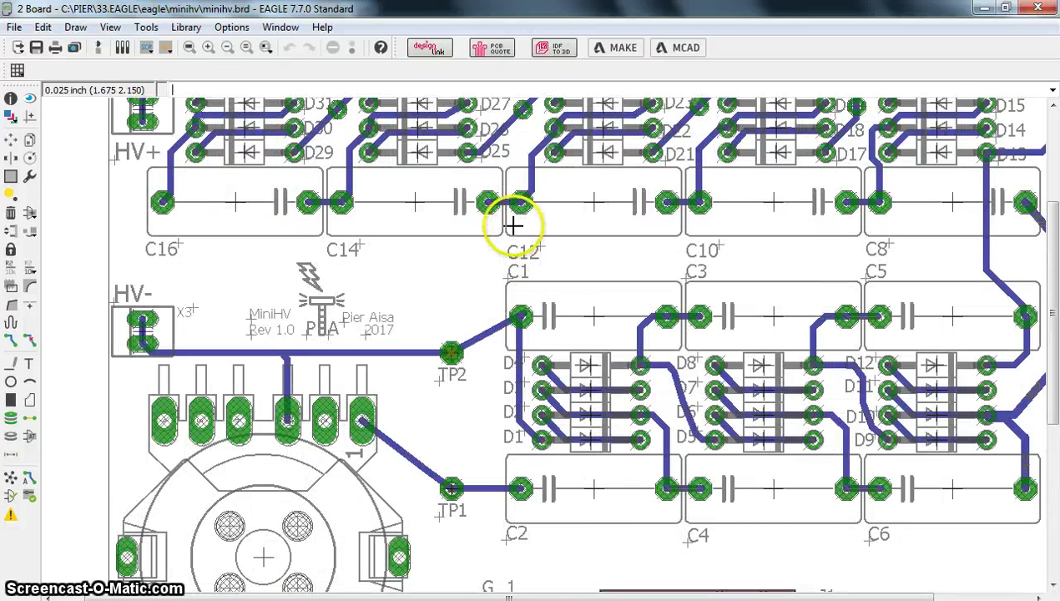
scroll(881, 243, down, 1)
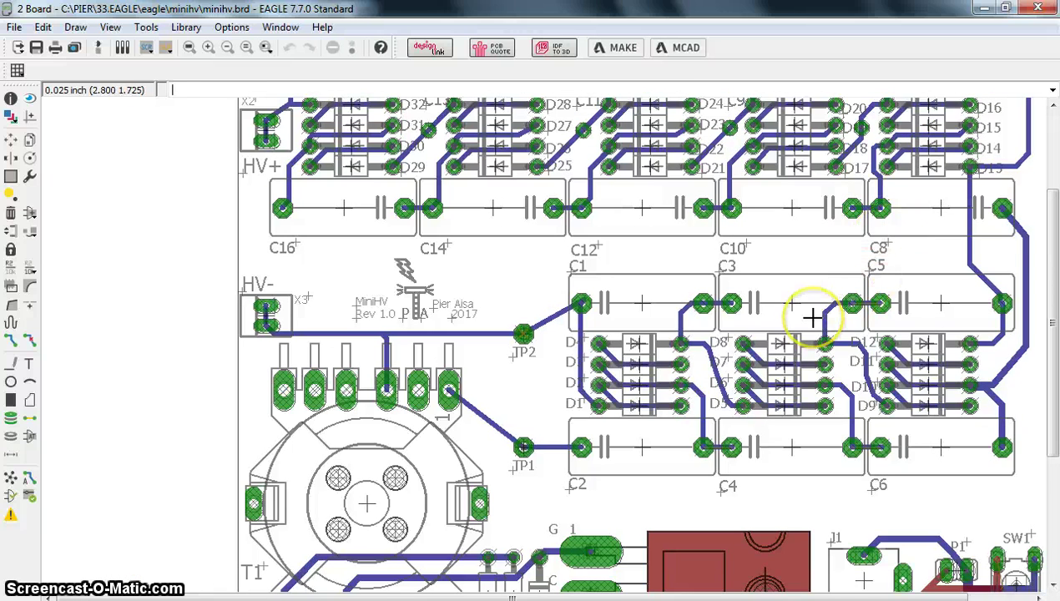
scroll(780, 354, down, 1)
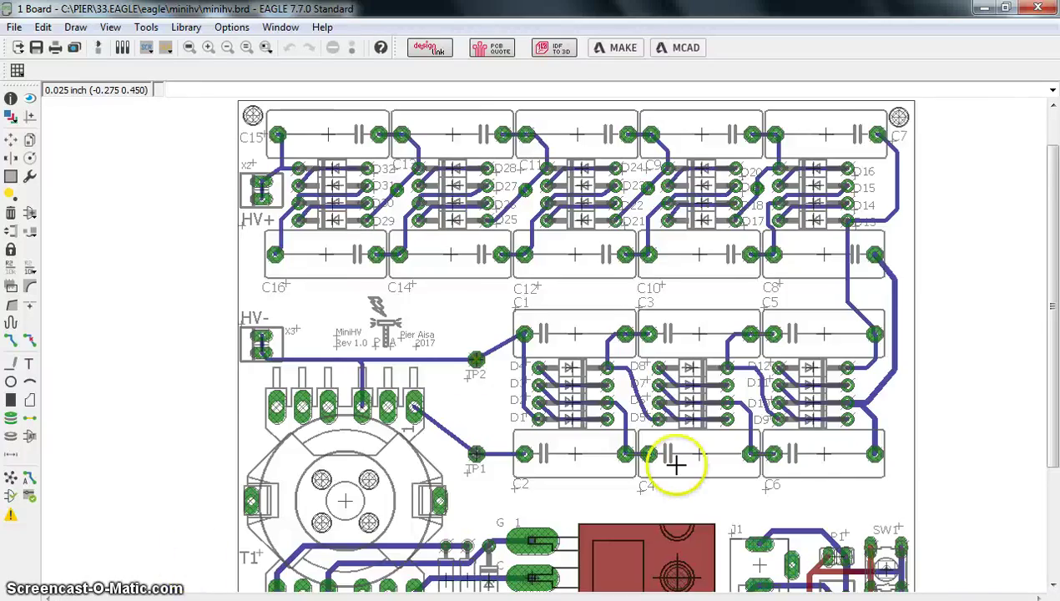
Step: Inspect the high-voltage tracks from the transformer through TP1 and TP2 and the spacing around the HV+ and HV- terminals
scroll(674, 461, up, 2)
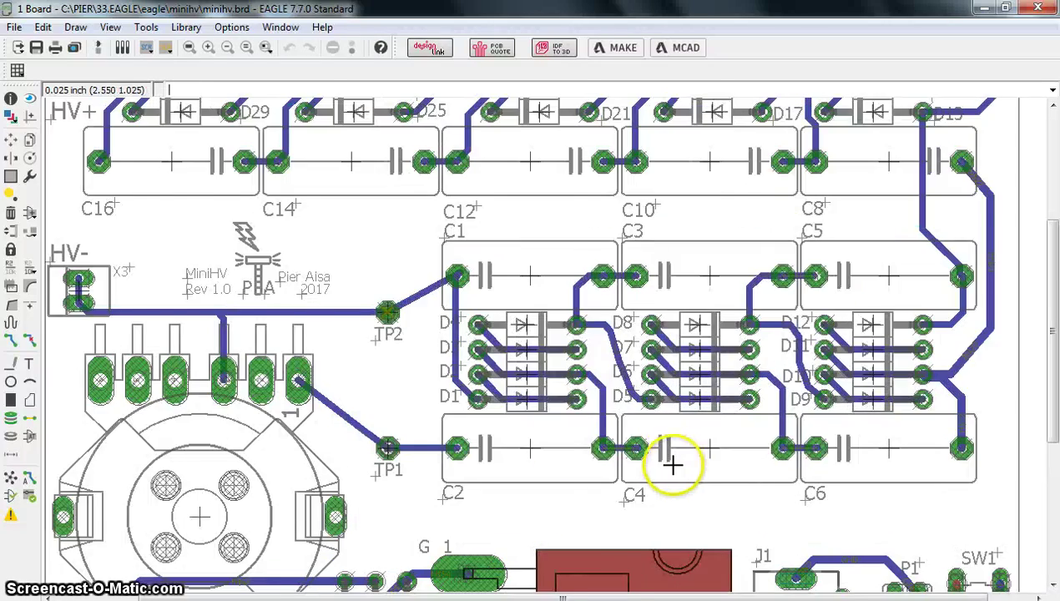
scroll(335, 365, down, 2)
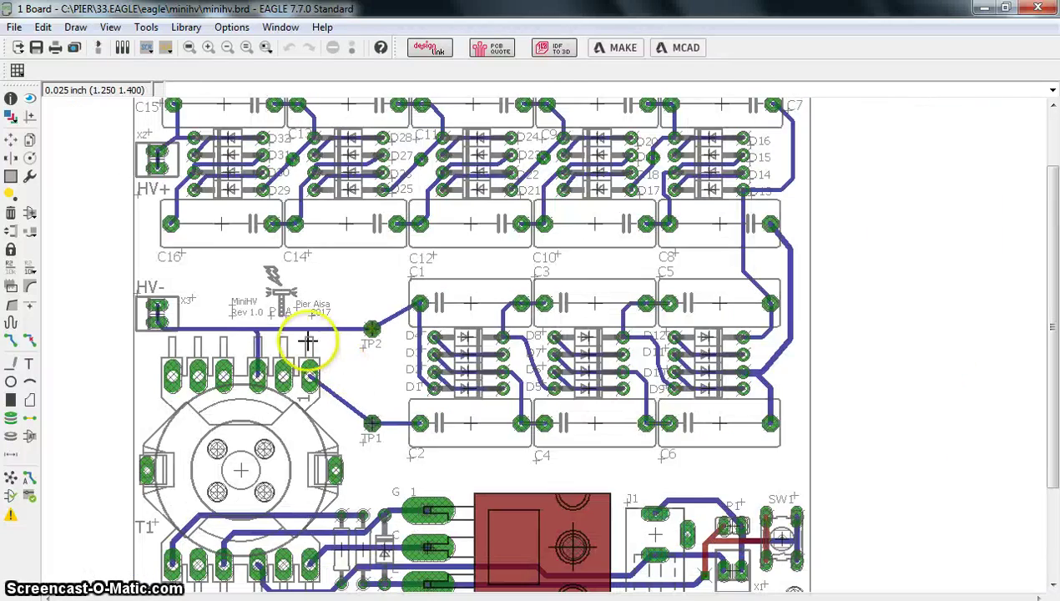
scroll(180, 211, up, 2)
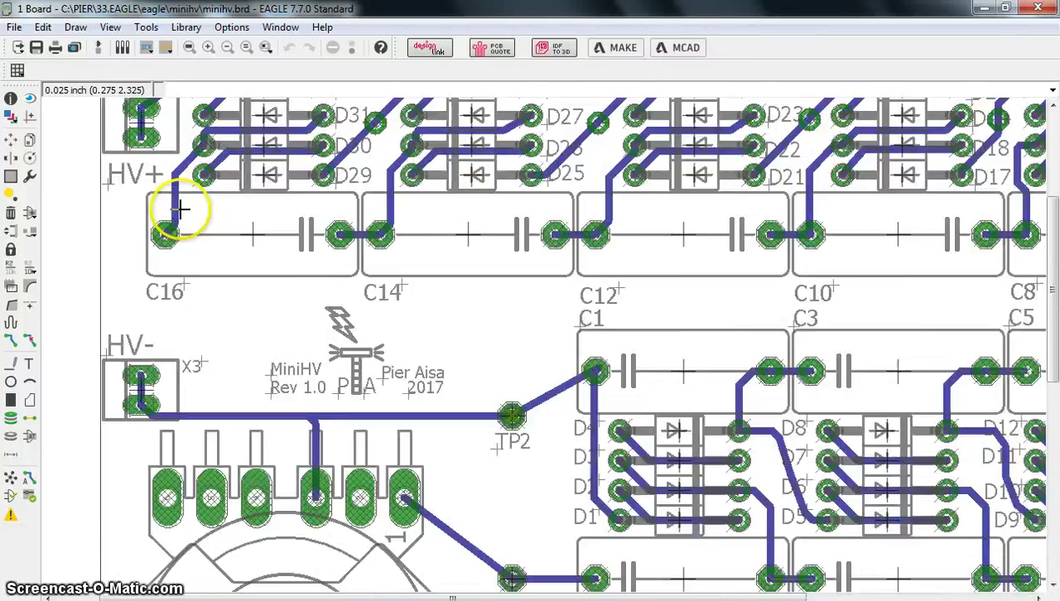
scroll(180, 209, up, 1)
scroll(187, 207, down, 1)
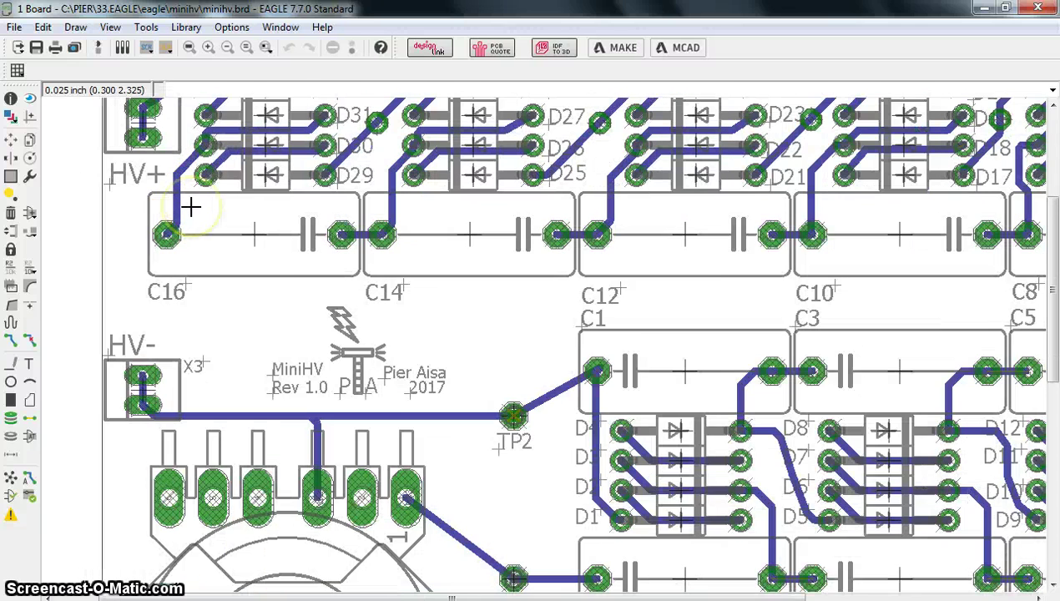
scroll(192, 208, down, 1)
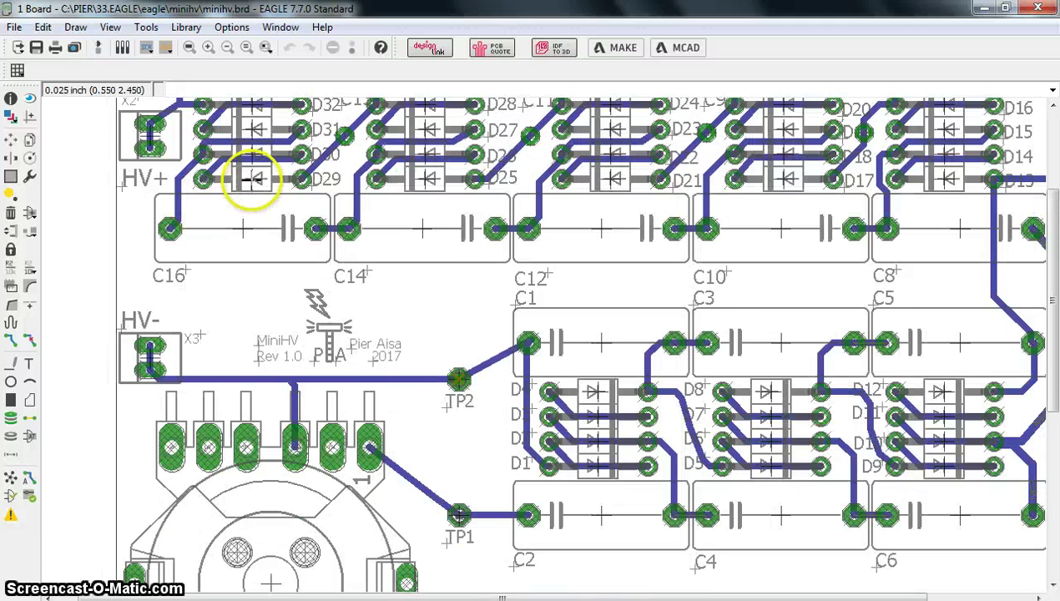
scroll(368, 205, down, 1)
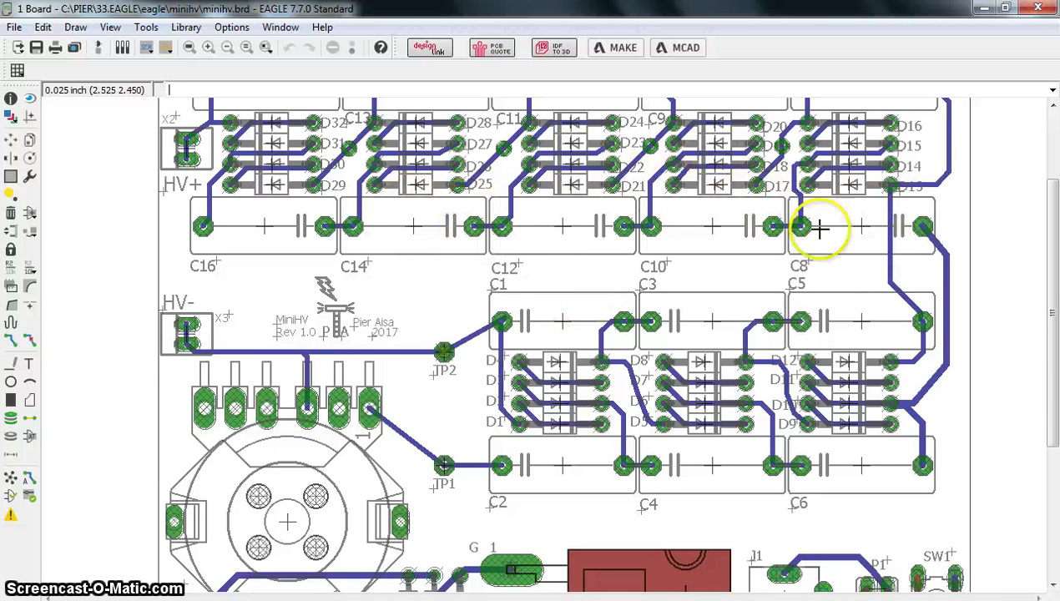
Step: Inspect the VCC, GND and N$5 tracks around J1, P1, SW1 and X1, including the via joining the two copper layers
drag(1056, 389, 1045, 491)
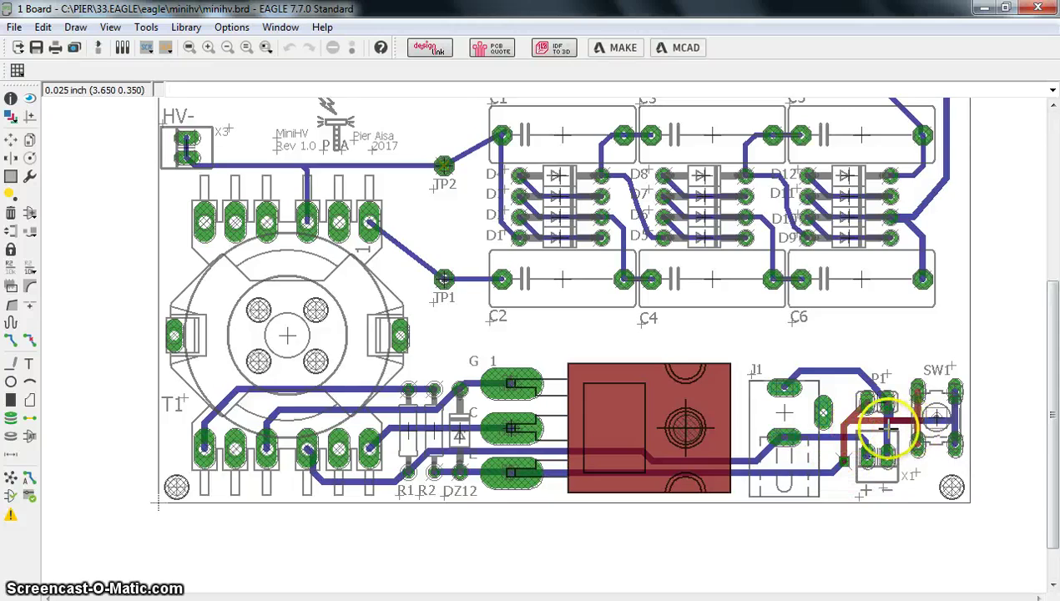
scroll(880, 433, up, 5)
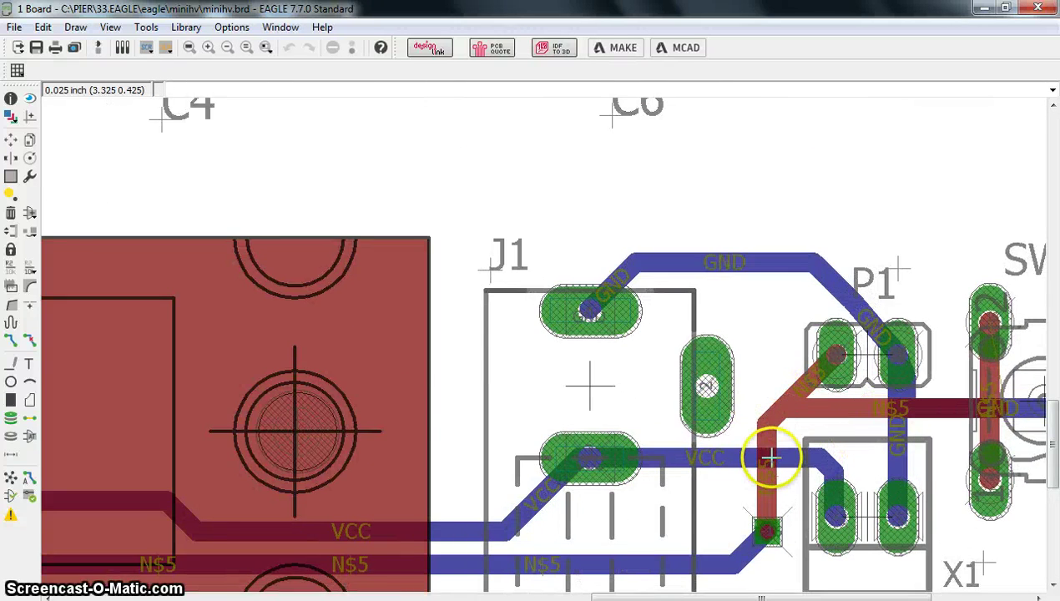
scroll(770, 457, down, 4)
scroll(757, 461, down, 1)
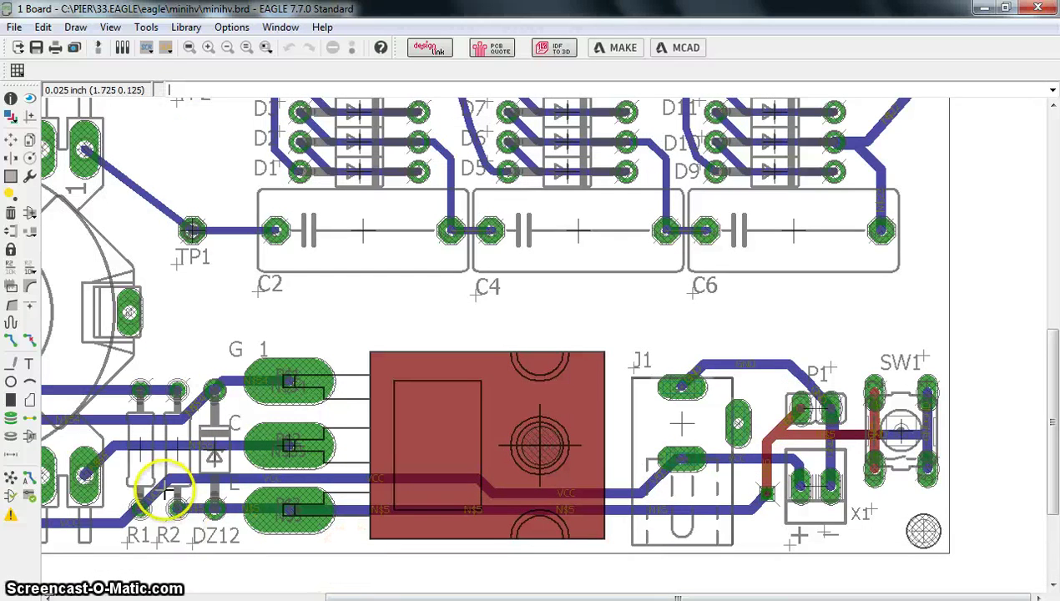
scroll(85, 476, down, 2)
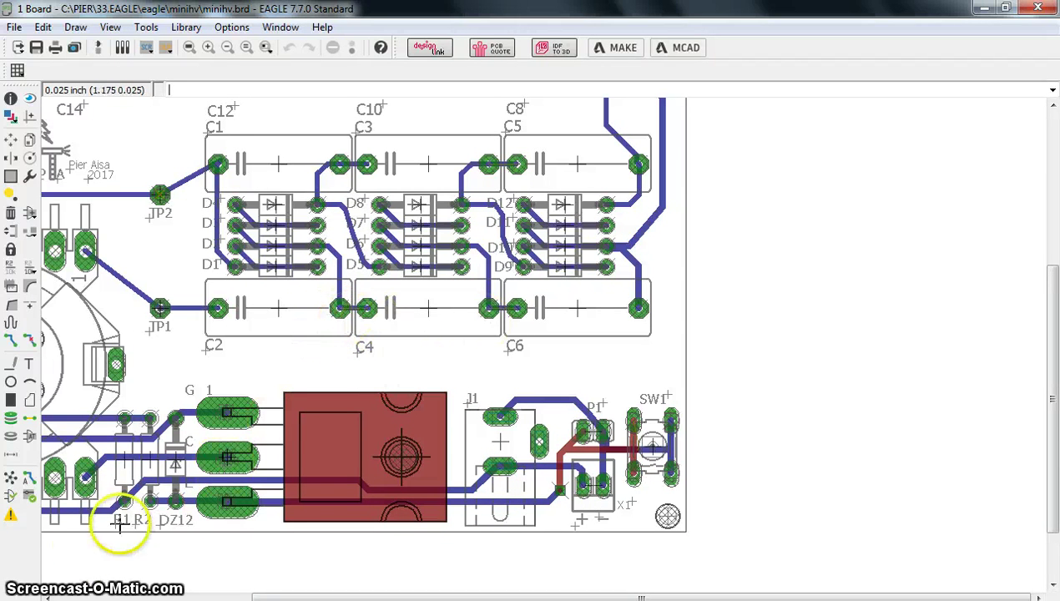
scroll(291, 551, up, 1)
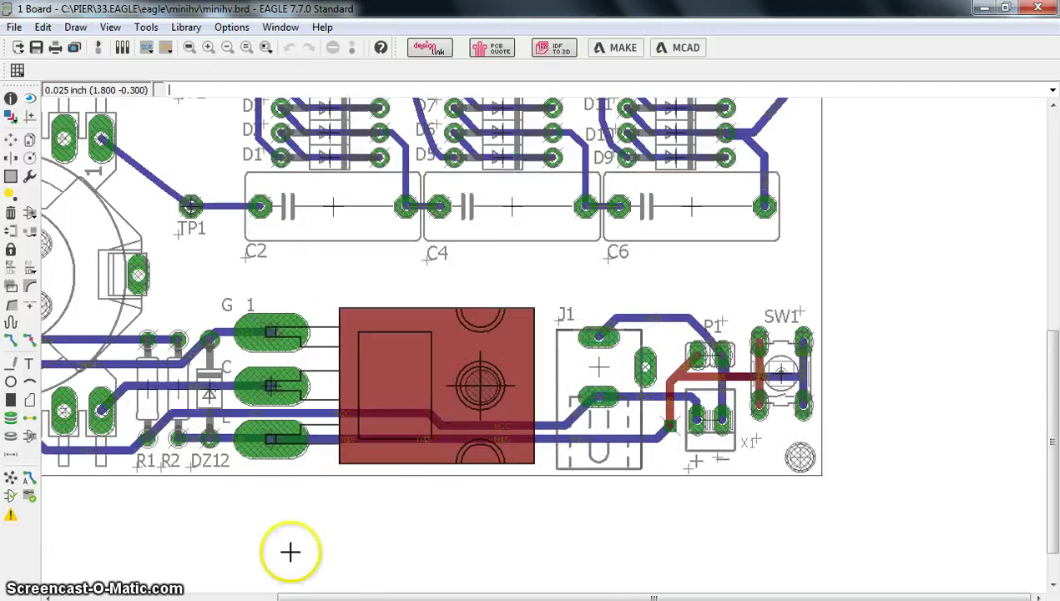
scroll(555, 499, up, 2)
scroll(743, 472, down, 1)
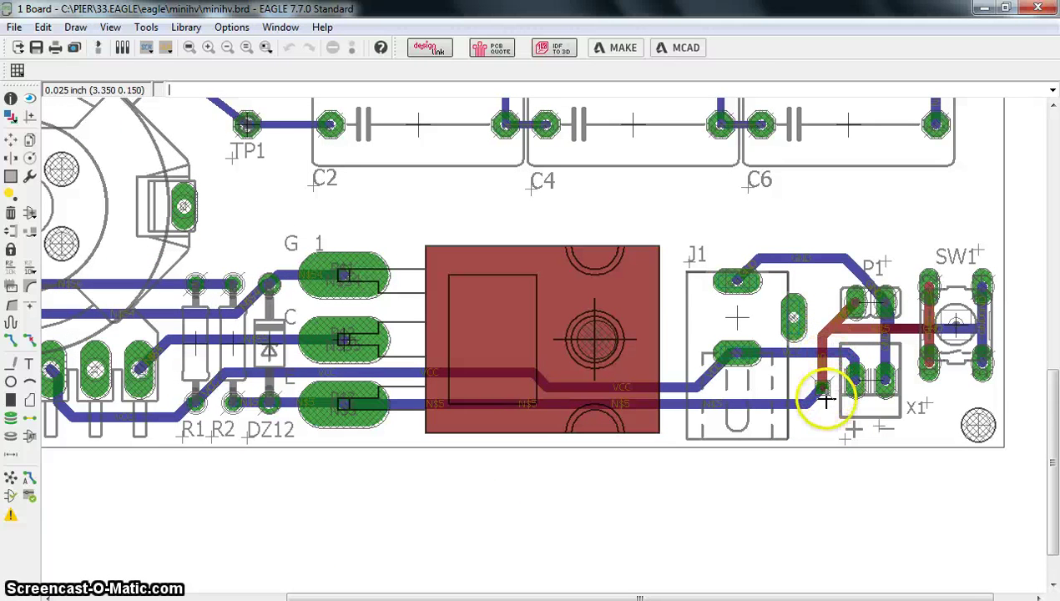
scroll(828, 404, up, 5)
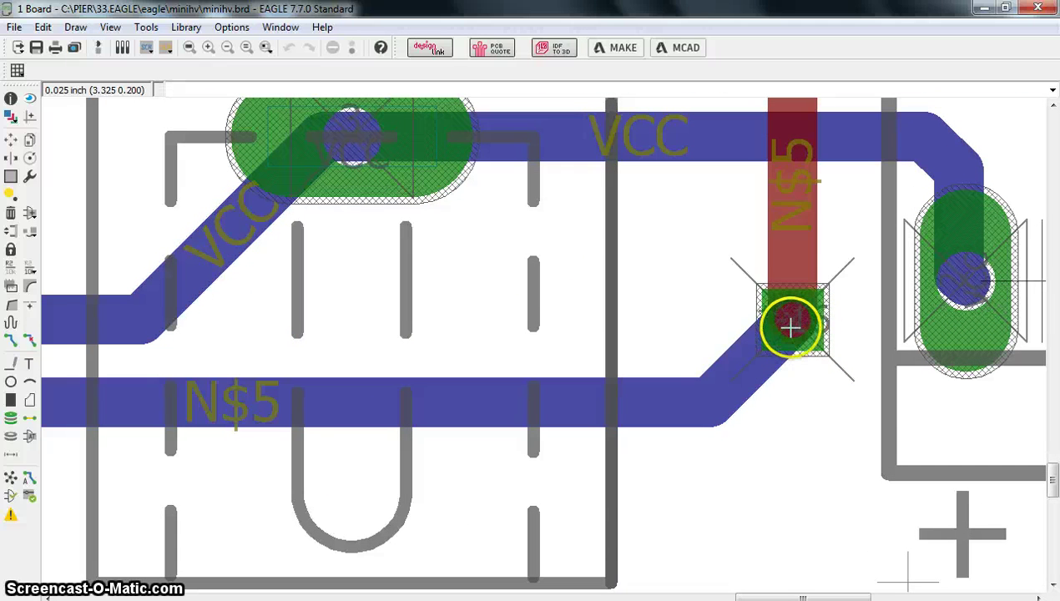
scroll(791, 324, down, 4)
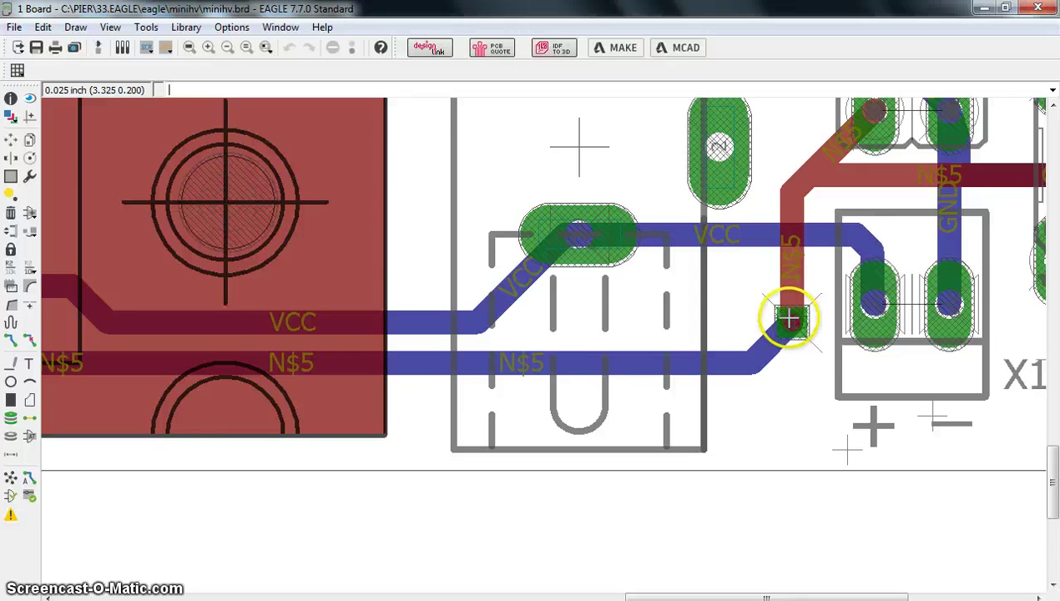
Step: Place a square 1-16 via with auto diameter and 0.02362205 drill just below the existing N$5 via near X1
click(790, 320)
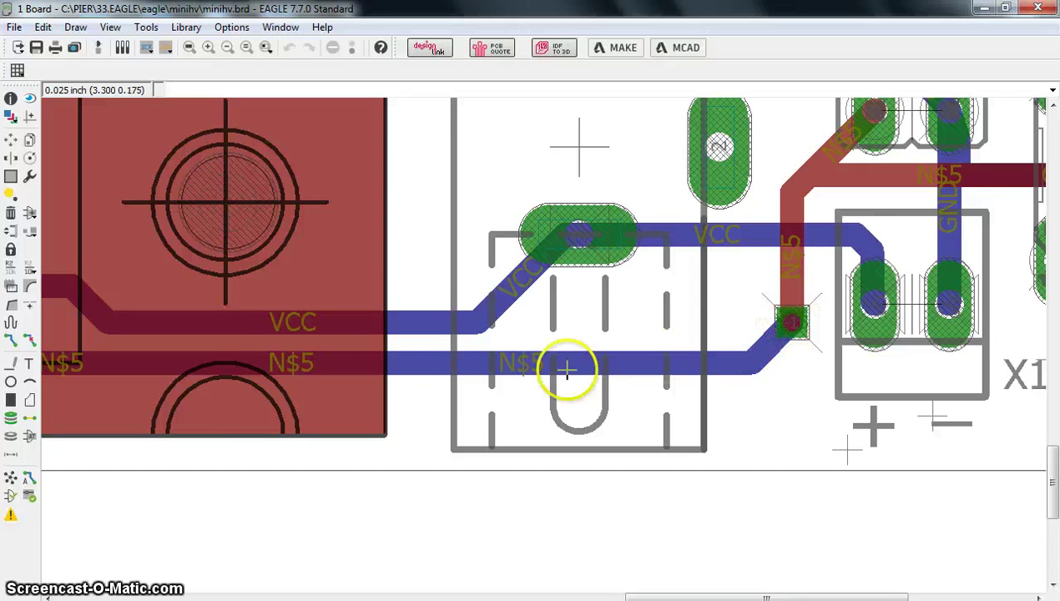
click(11, 419)
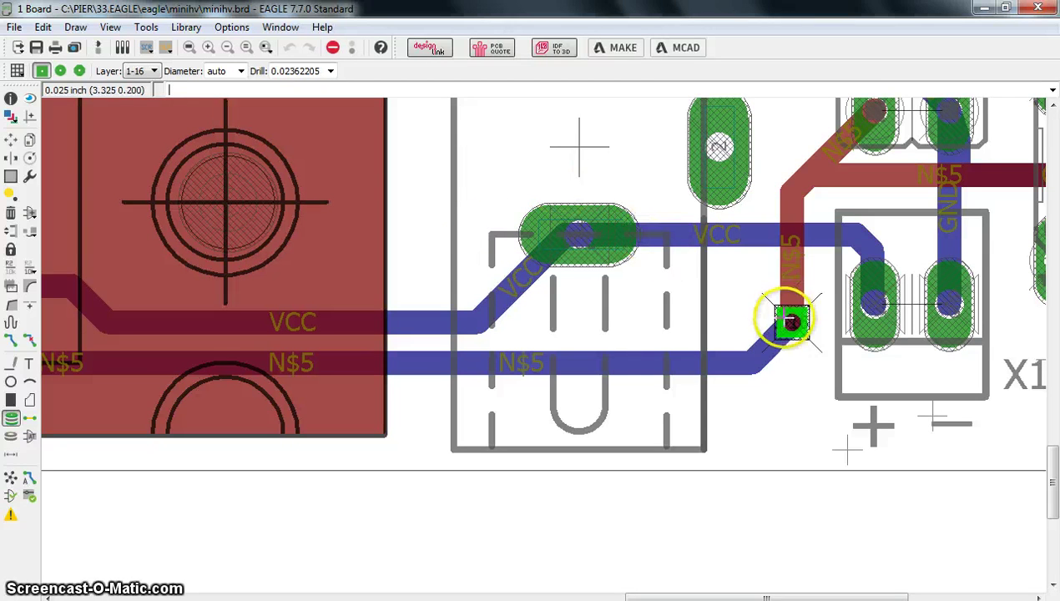
click(791, 397)
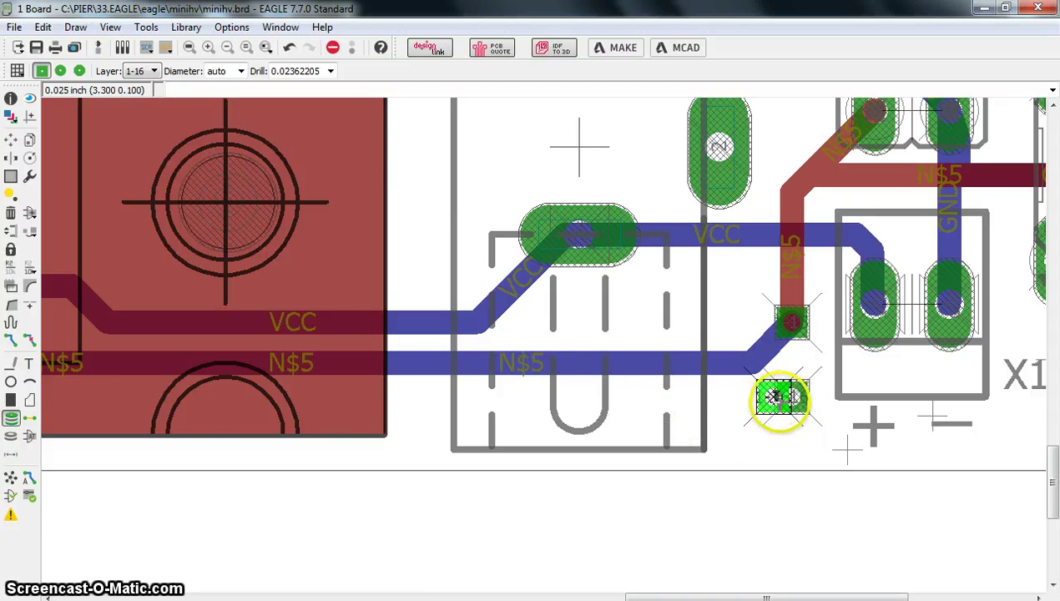
scroll(775, 399, up, 3)
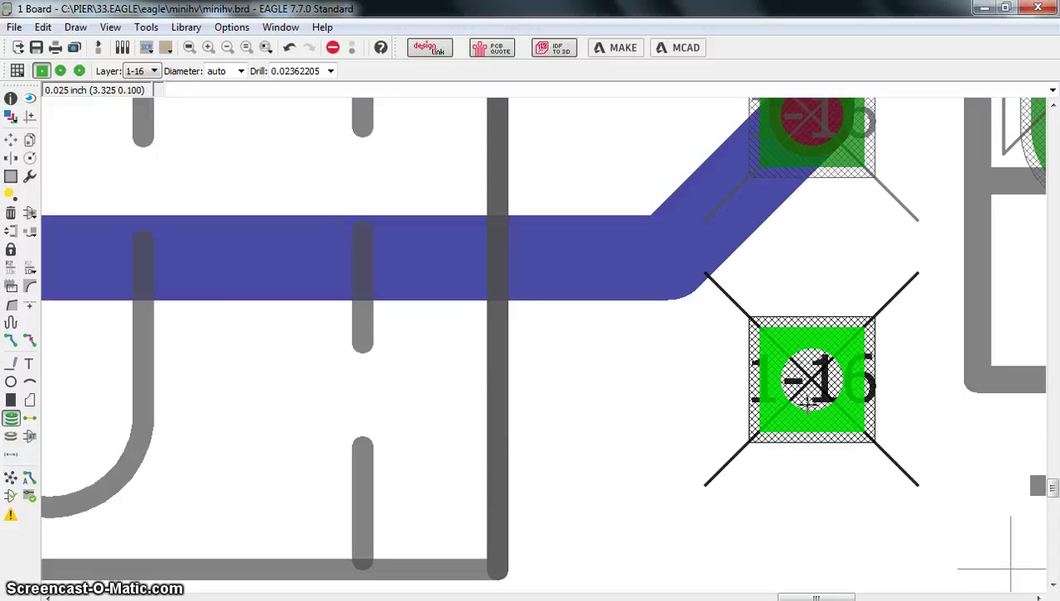
Step: Place the via below the existing N$5 via near X1, then change its shape to octagon and its drill to 0.05511811
click(808, 403)
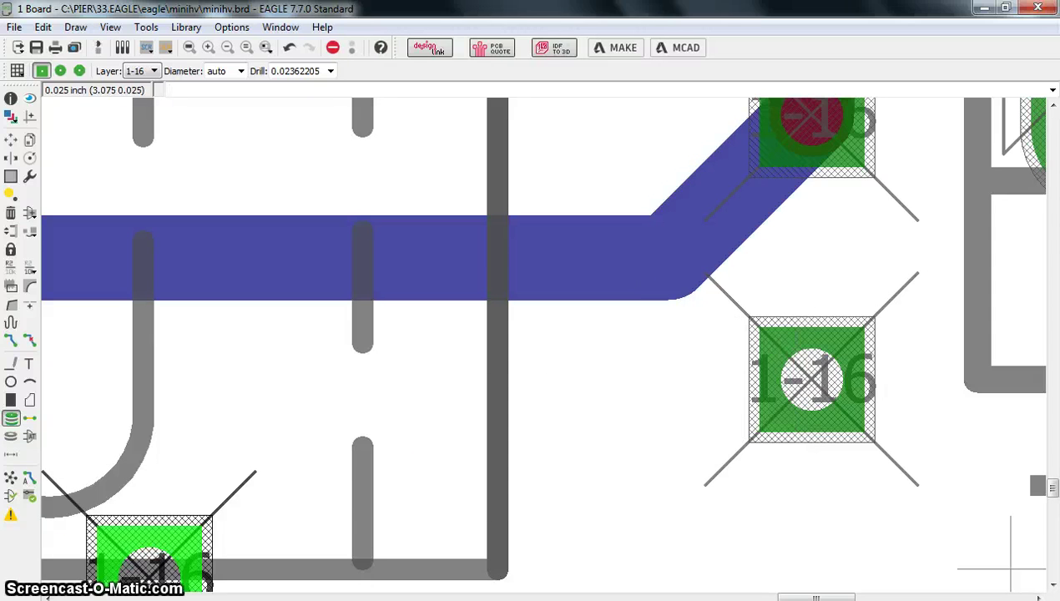
key(Escape)
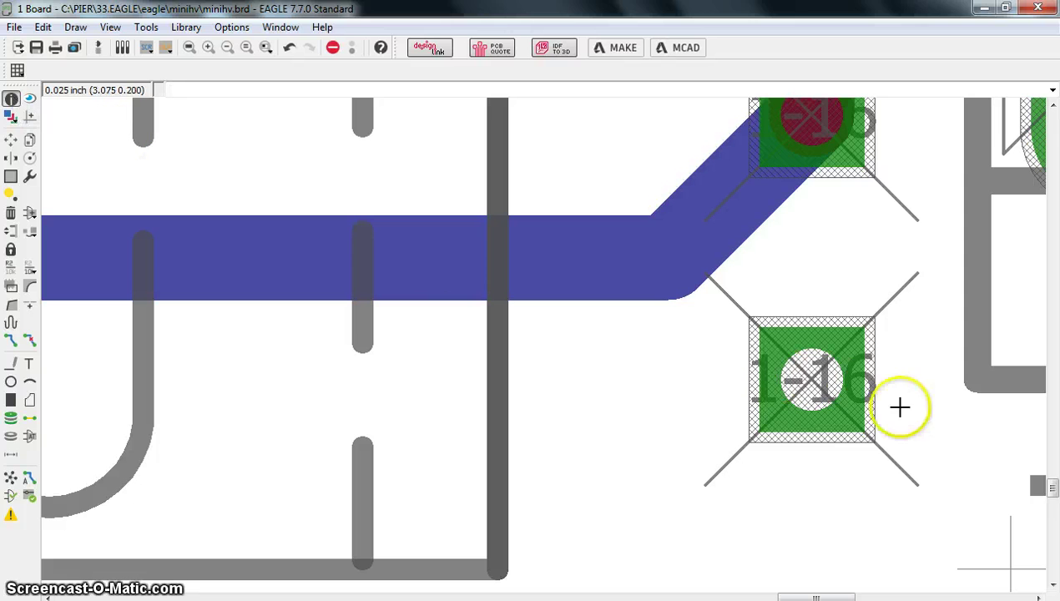
click(801, 394)
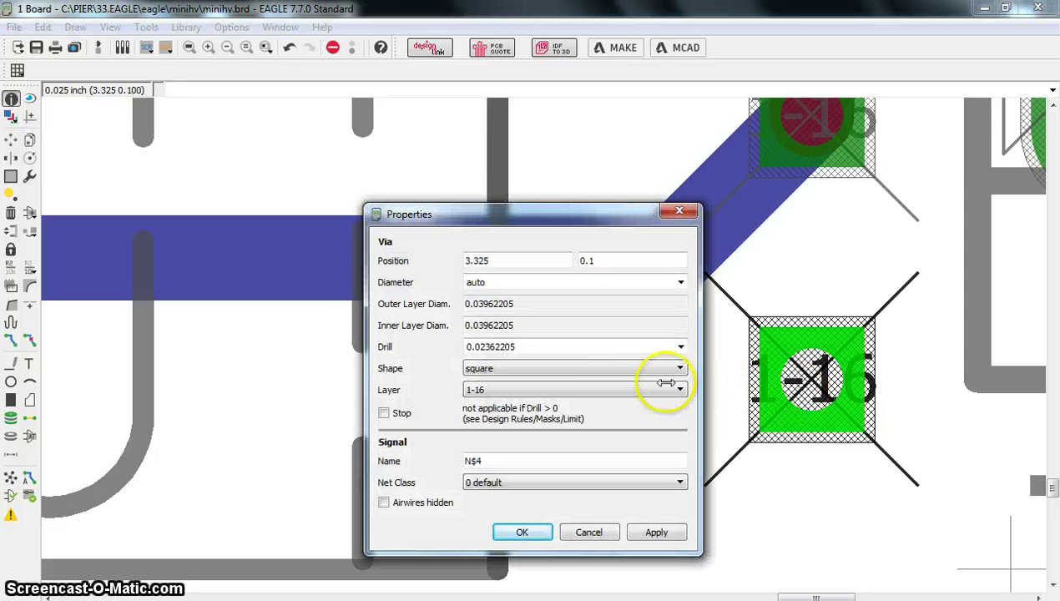
click(607, 372)
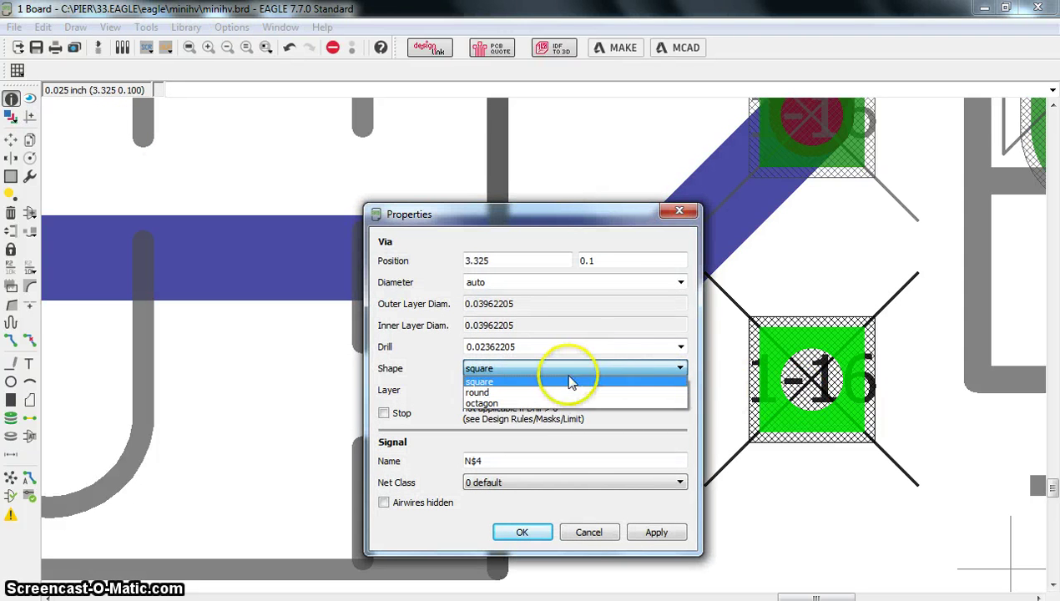
click(480, 404)
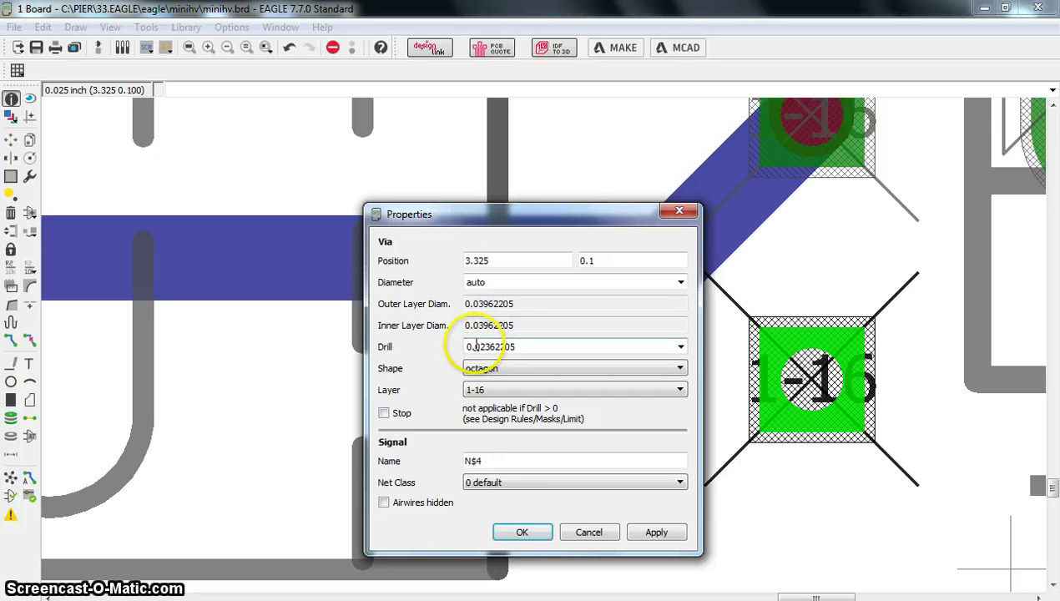
click(681, 346)
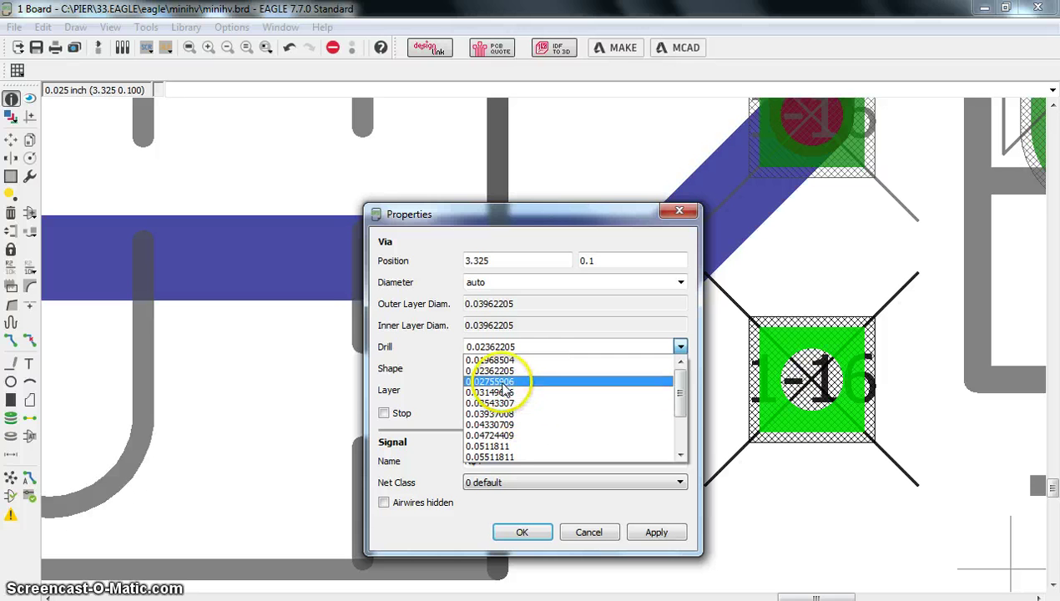
click(490, 457)
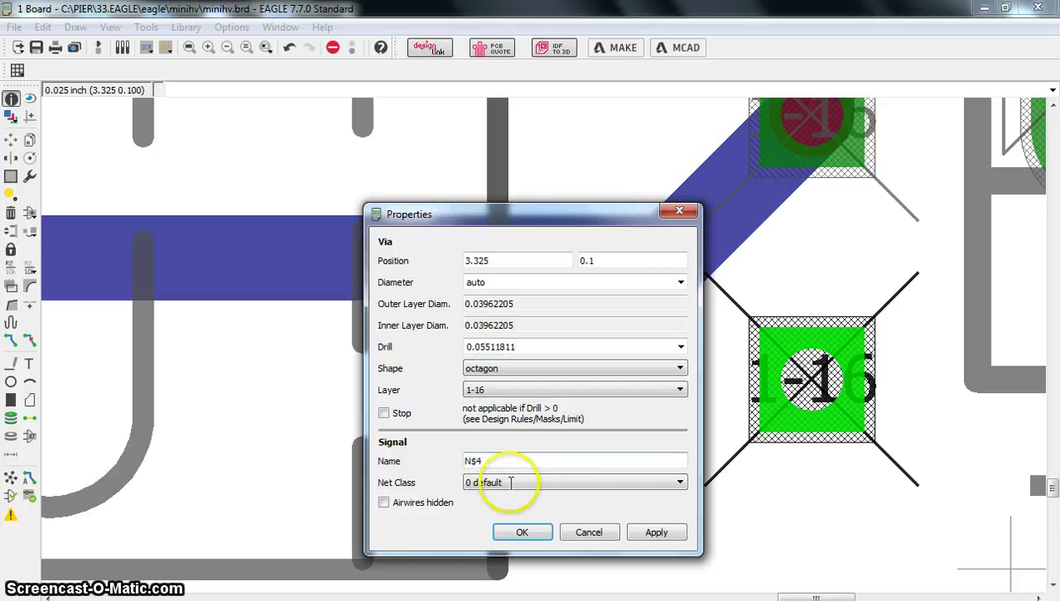
click(524, 532)
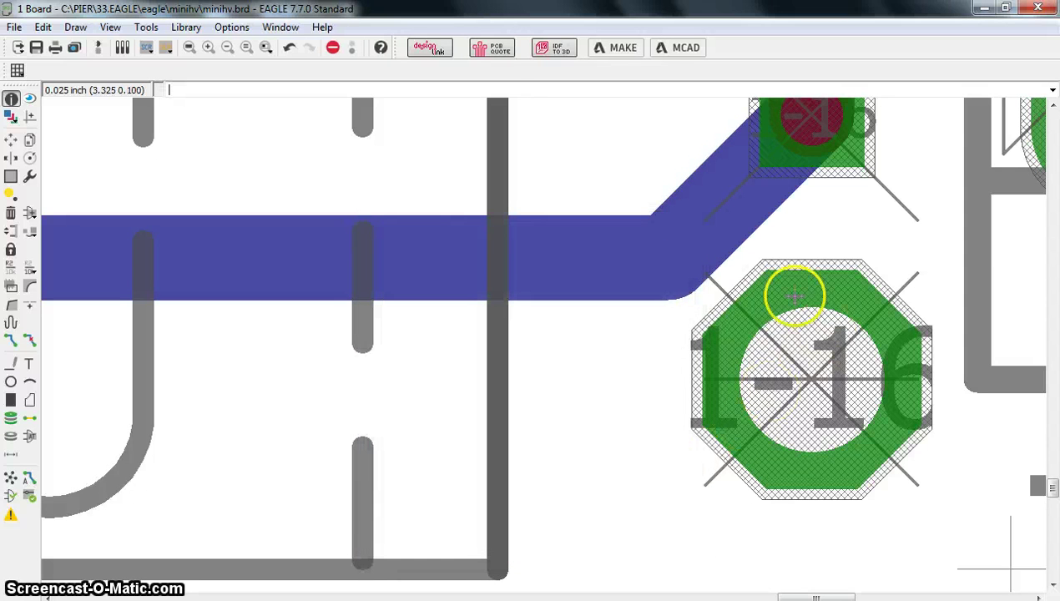
Step: Undo the edits to the extra via and its placement below the N$5 via near X1
scroll(799, 432, down, 2)
scroll(798, 433, down, 1)
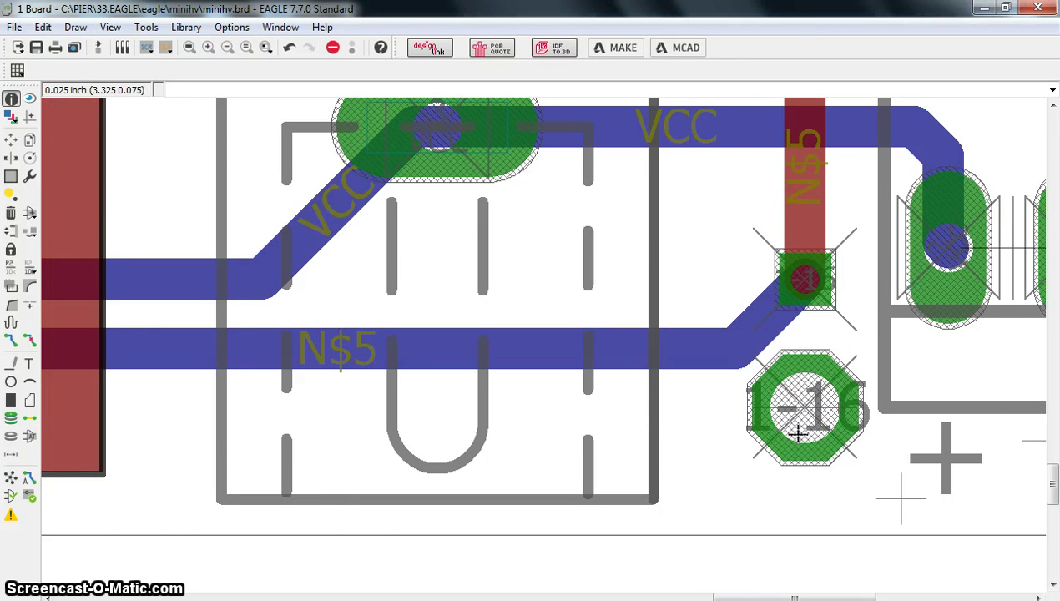
key(ctrl+z)
scroll(203, 407, down, 5)
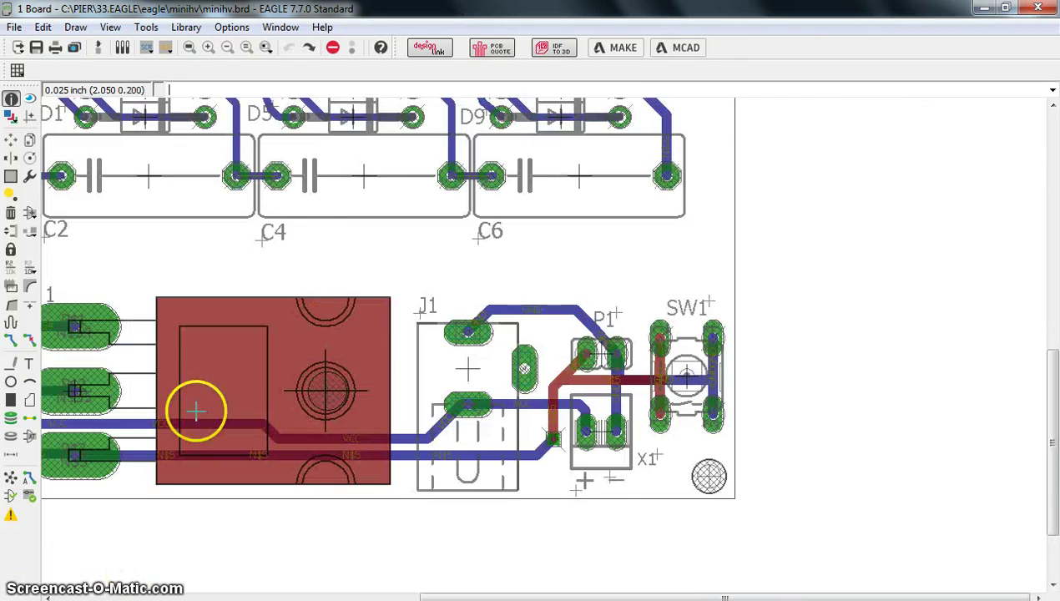
Step: Inspect the properties of the C4 name label, including its text size and layer, without changing them
scroll(225, 379, up, 3)
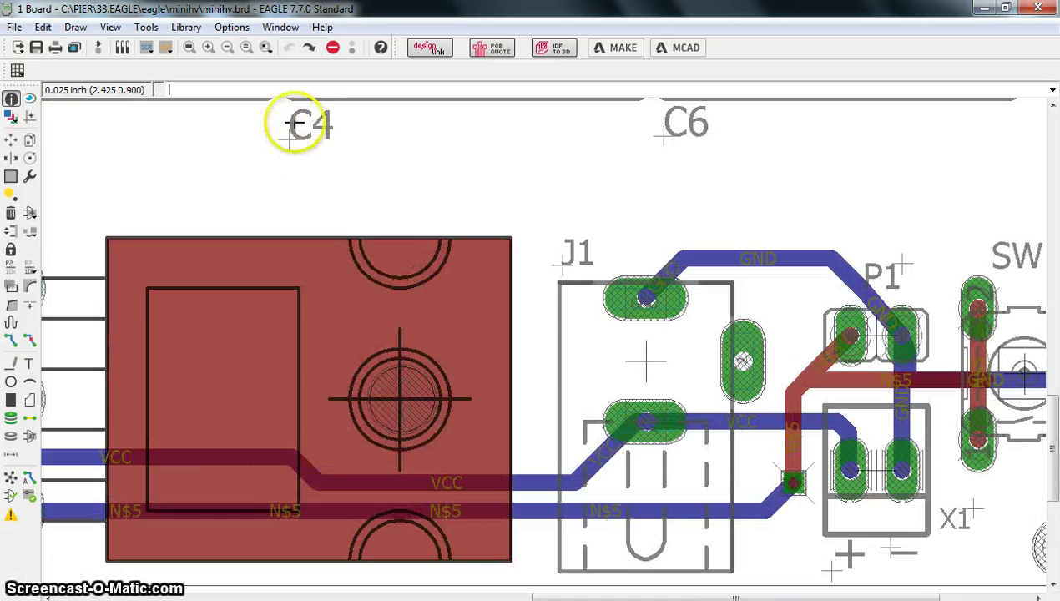
scroll(327, 138, down, 1)
scroll(327, 140, down, 2)
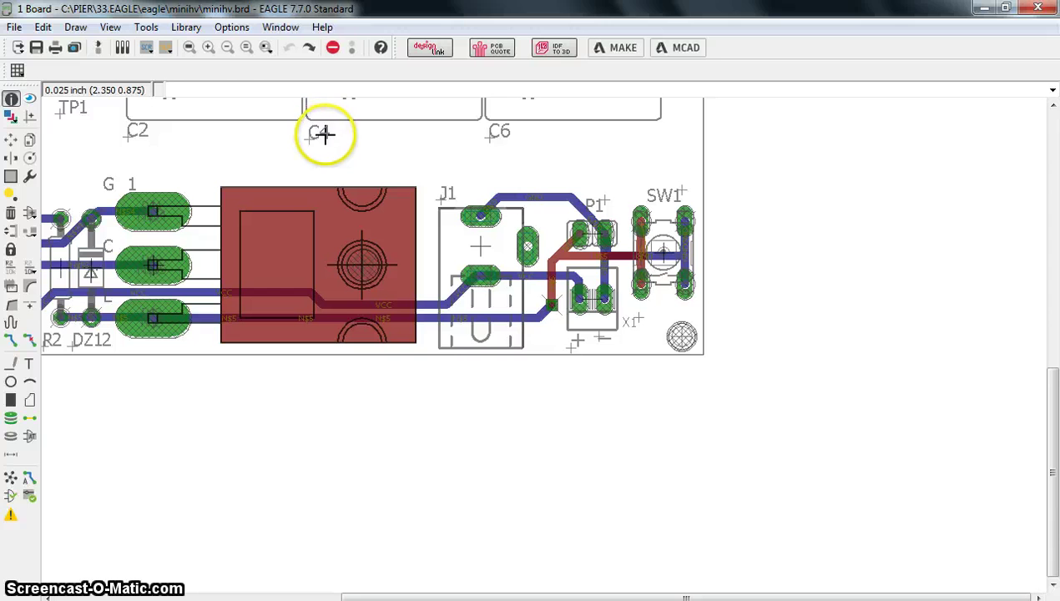
click(325, 136)
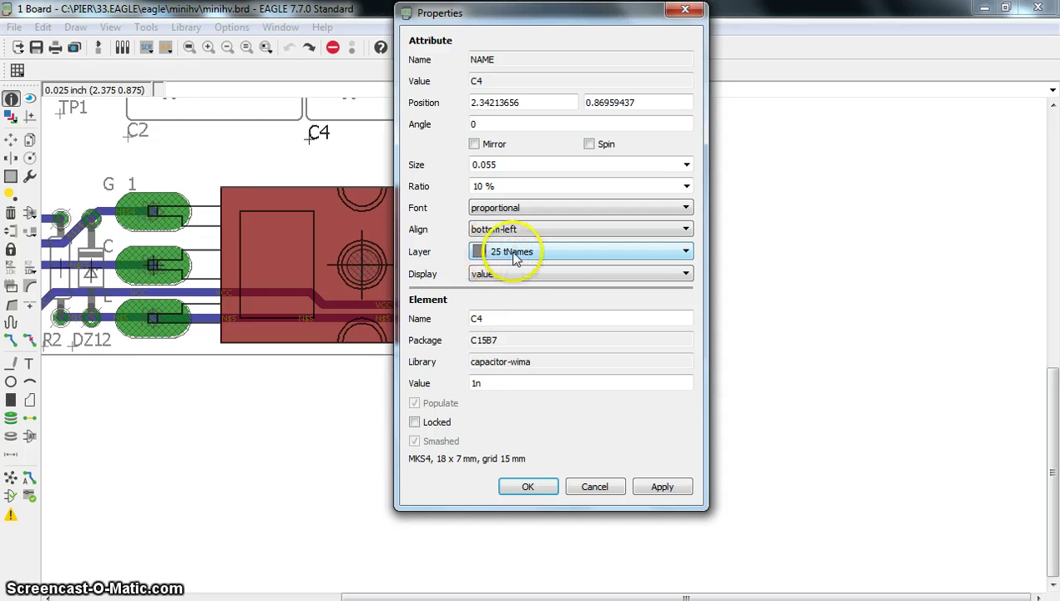
click(529, 488)
scroll(255, 156, down, 1)
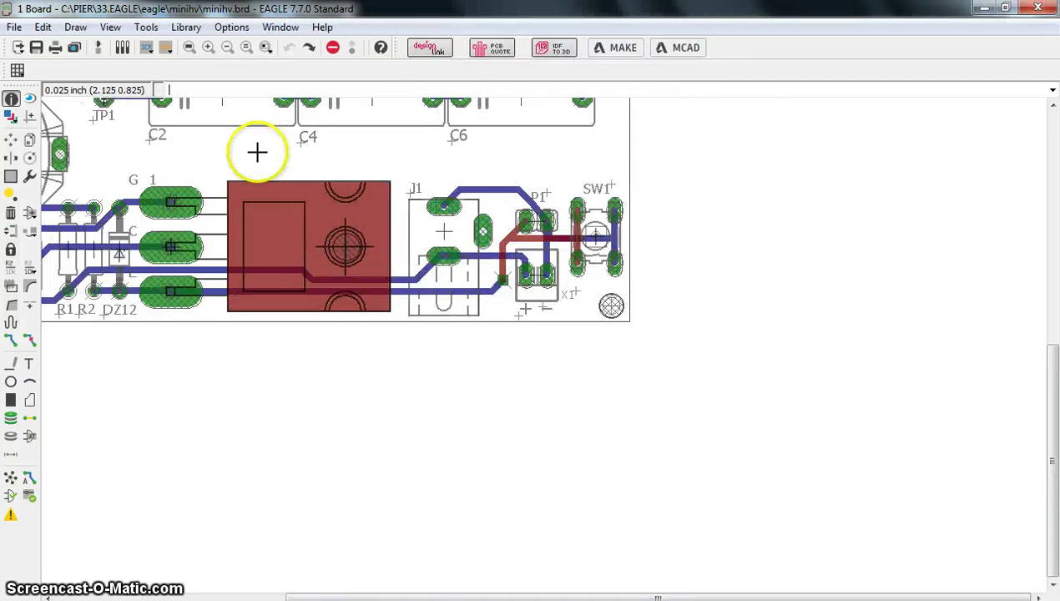
Step: Examine the silkscreen component names and the MiniHV logo, author and revision text between the HV- terminal and TP2
scroll(205, 170, up, 1)
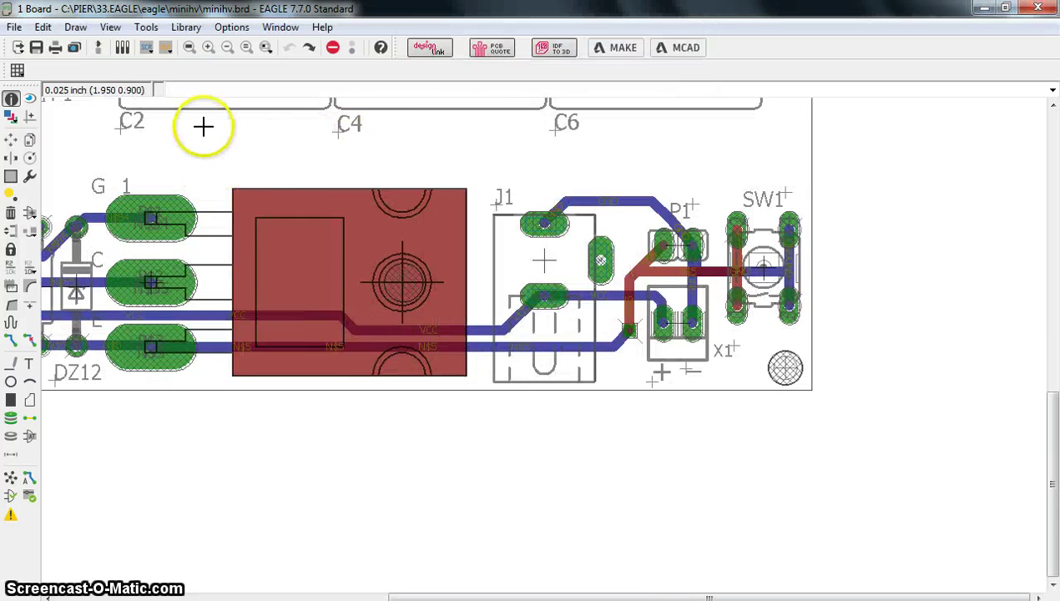
scroll(393, 142, down, 1)
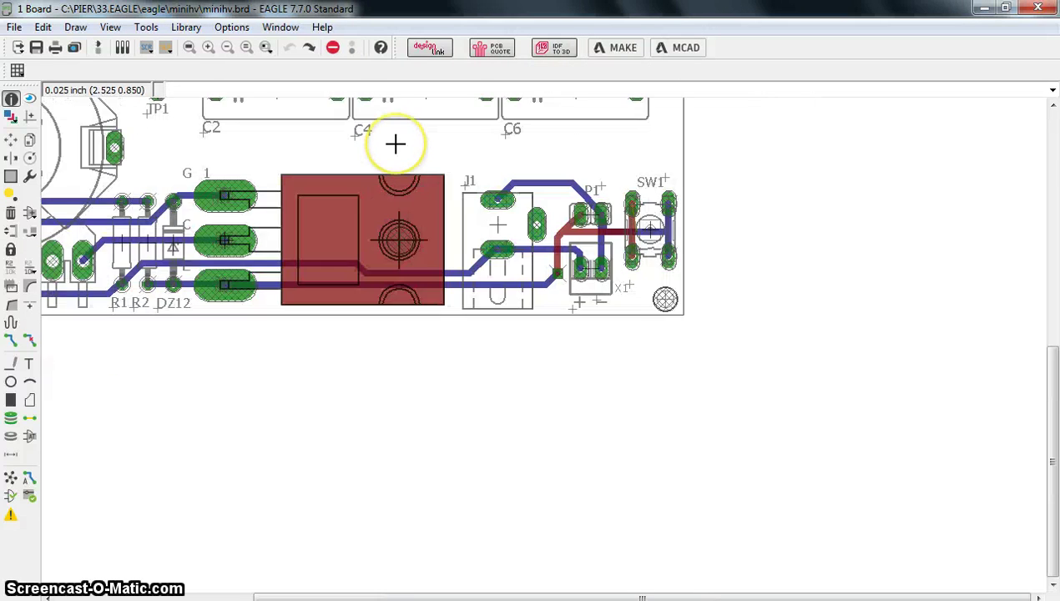
scroll(394, 144, down, 2)
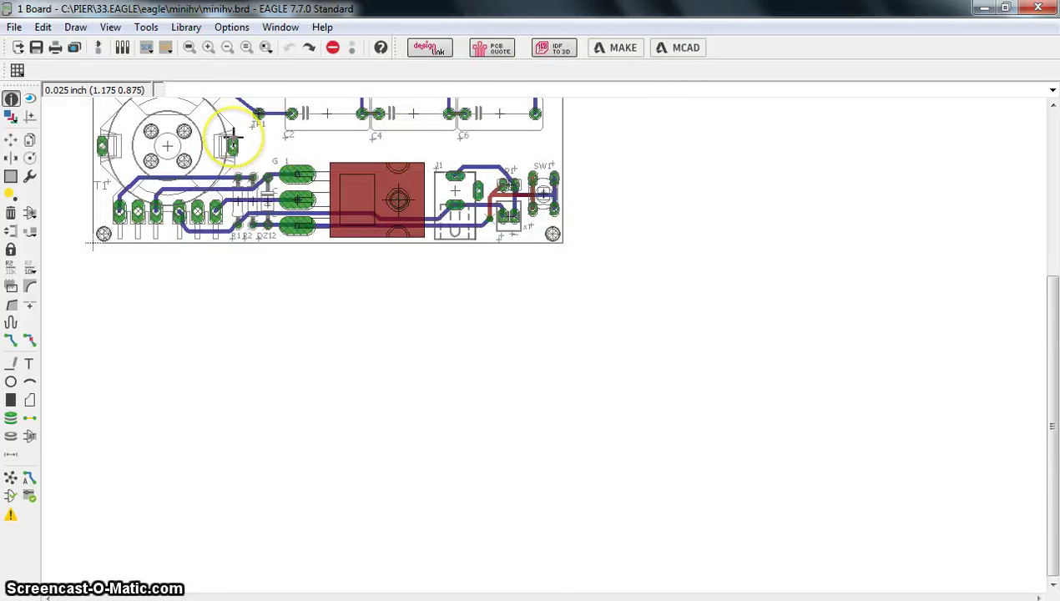
scroll(234, 139, up, 1)
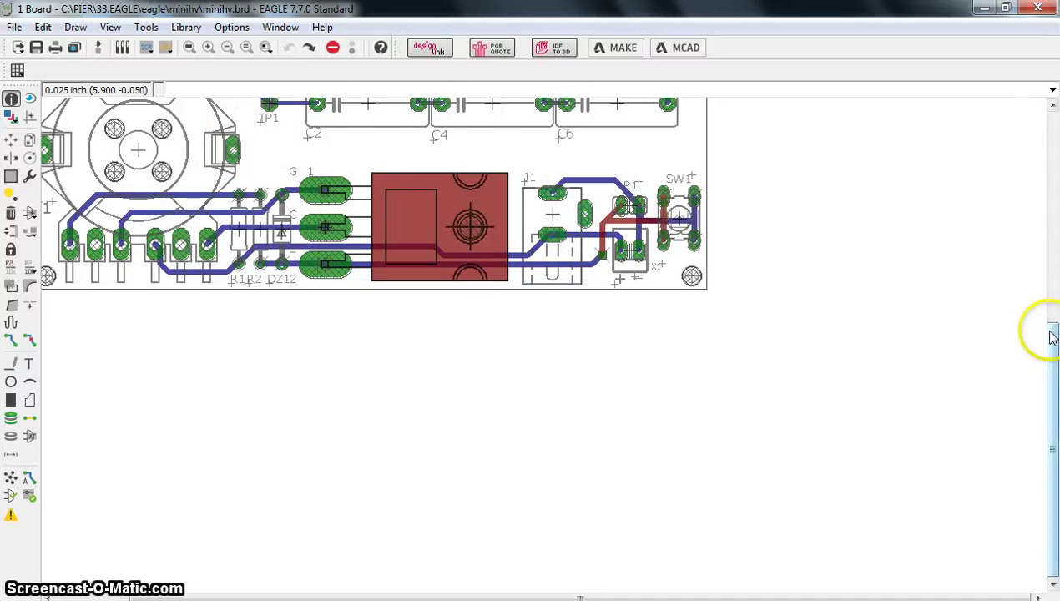
drag(1052, 334, 1052, 226)
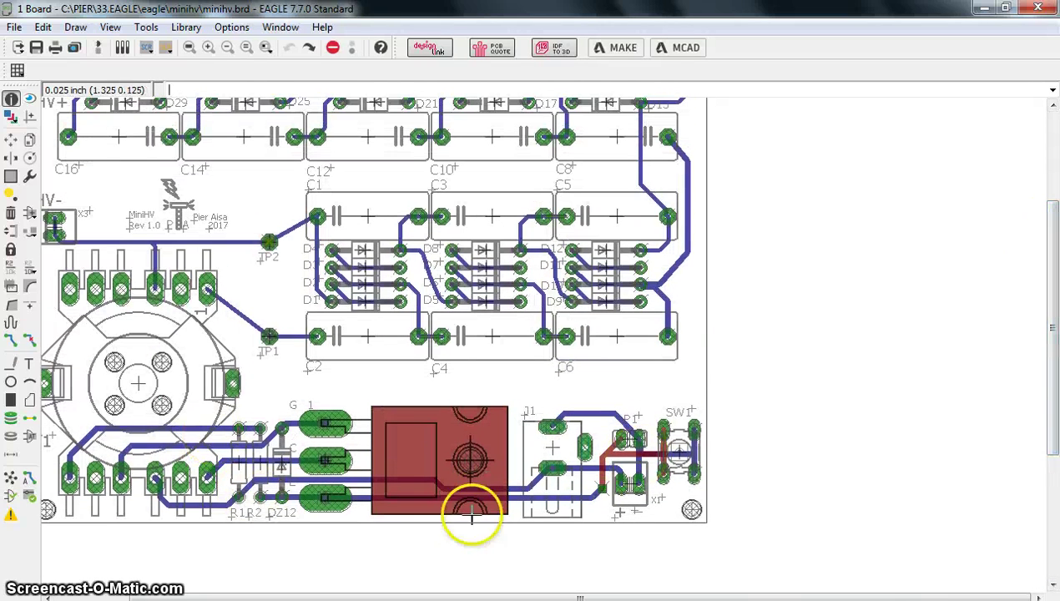
scroll(87, 180, up, 3)
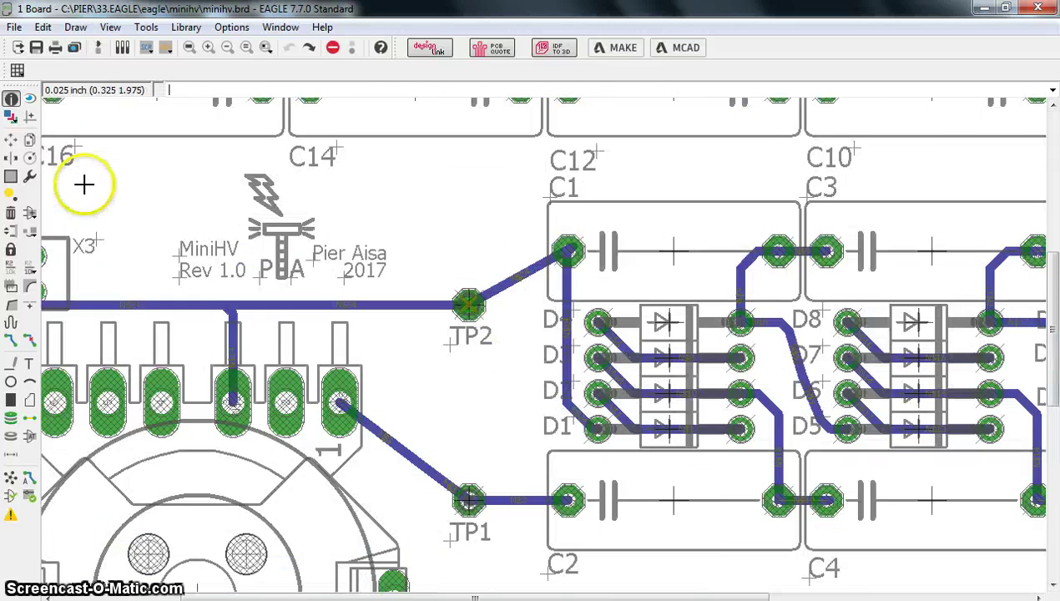
scroll(156, 220, up, 2)
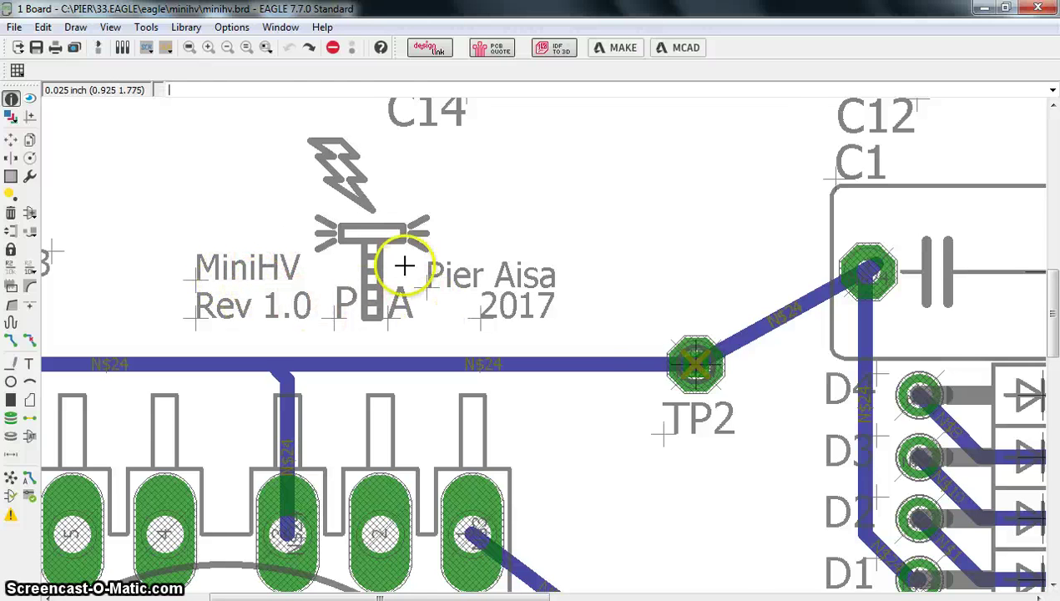
scroll(402, 266, down, 2)
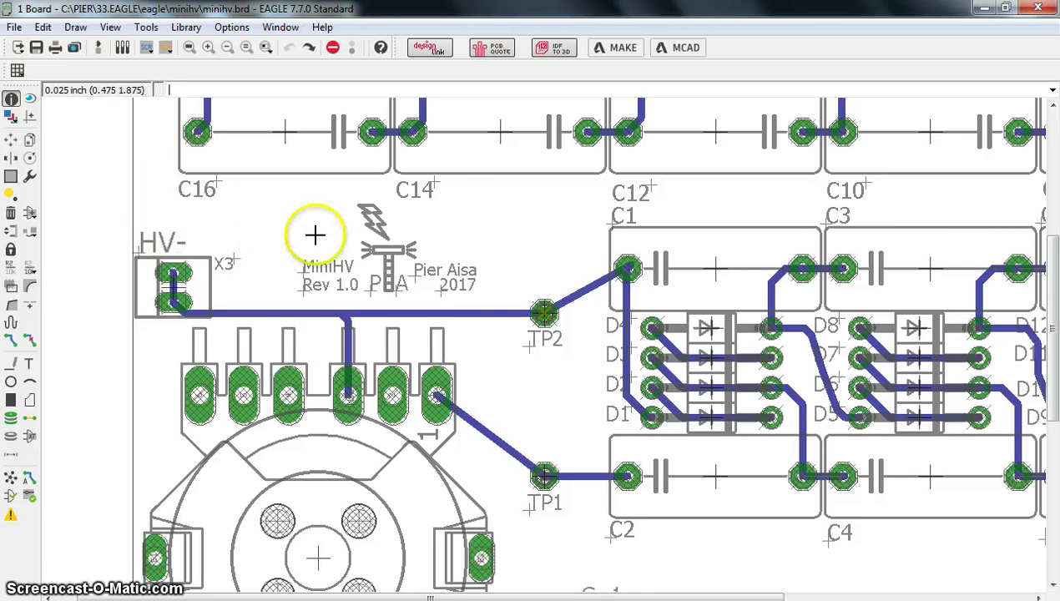
Step: Try assigning the C14 name label to layer 26 bNames
click(415, 192)
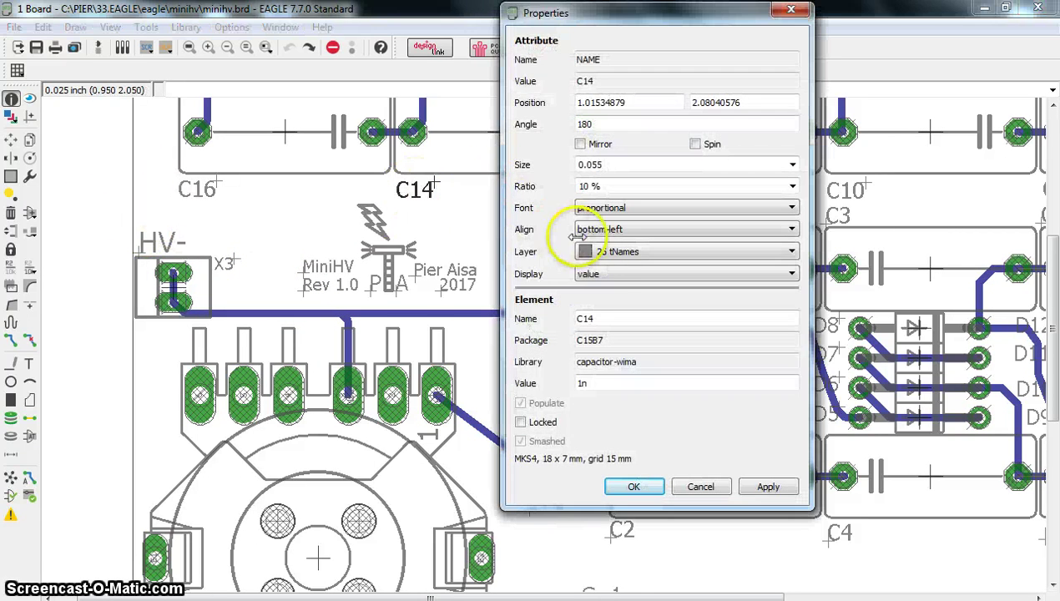
click(610, 251)
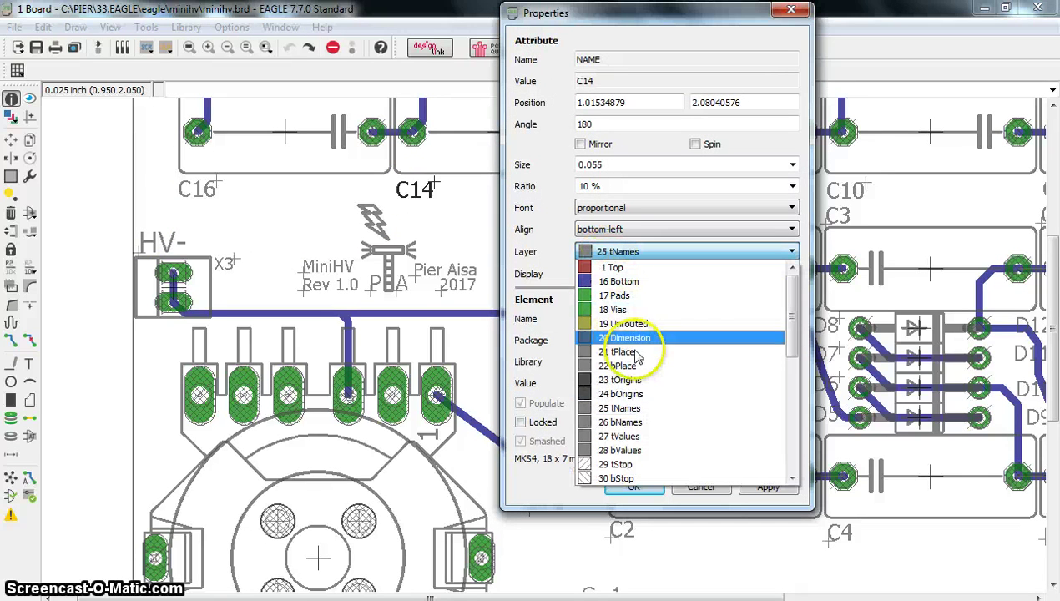
click(614, 423)
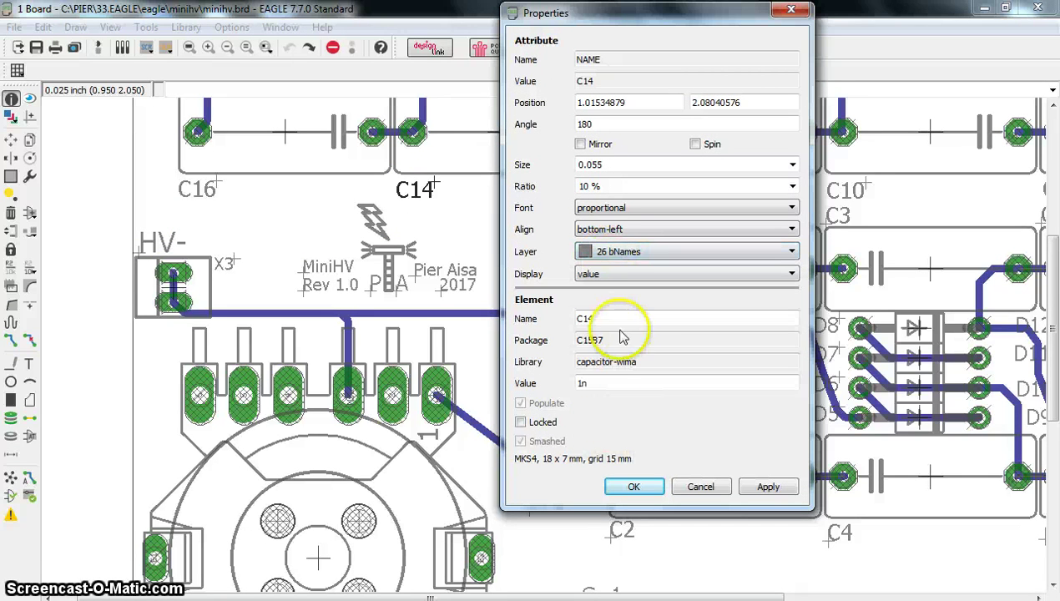
click(635, 489)
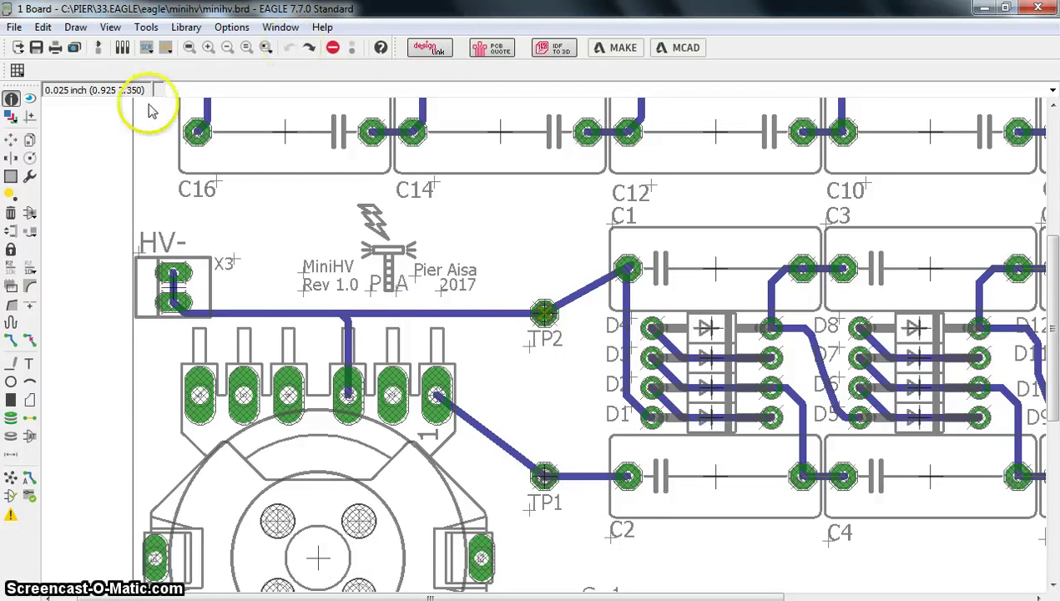
Step: Rip up the N$24 tracks connecting the HV- terminal X3, transformer pin 3 and TP2
scroll(464, 501, down, 3)
scroll(473, 464, up, 3)
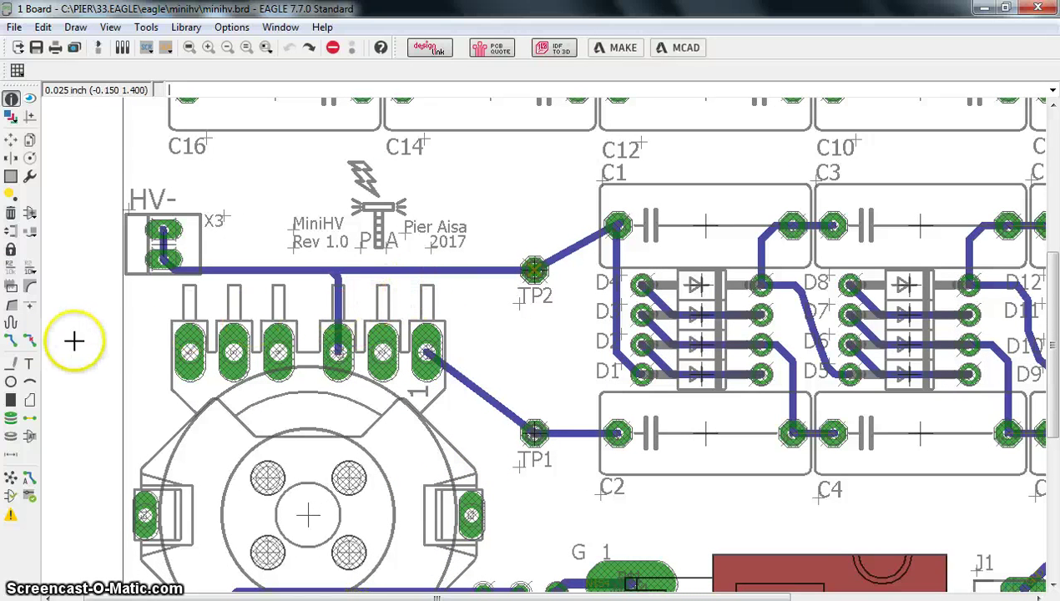
click(31, 341)
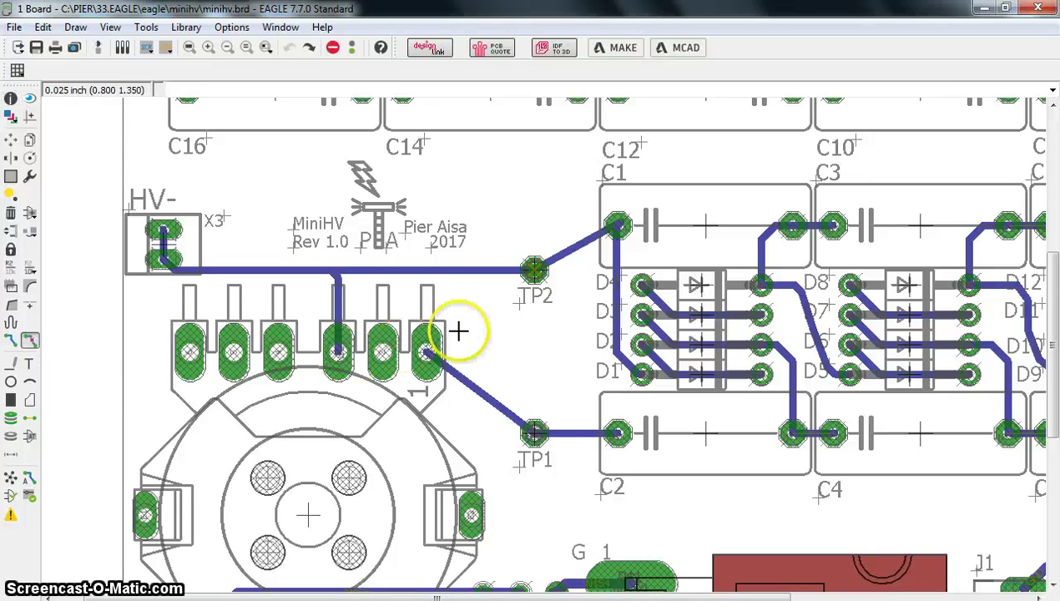
click(482, 267)
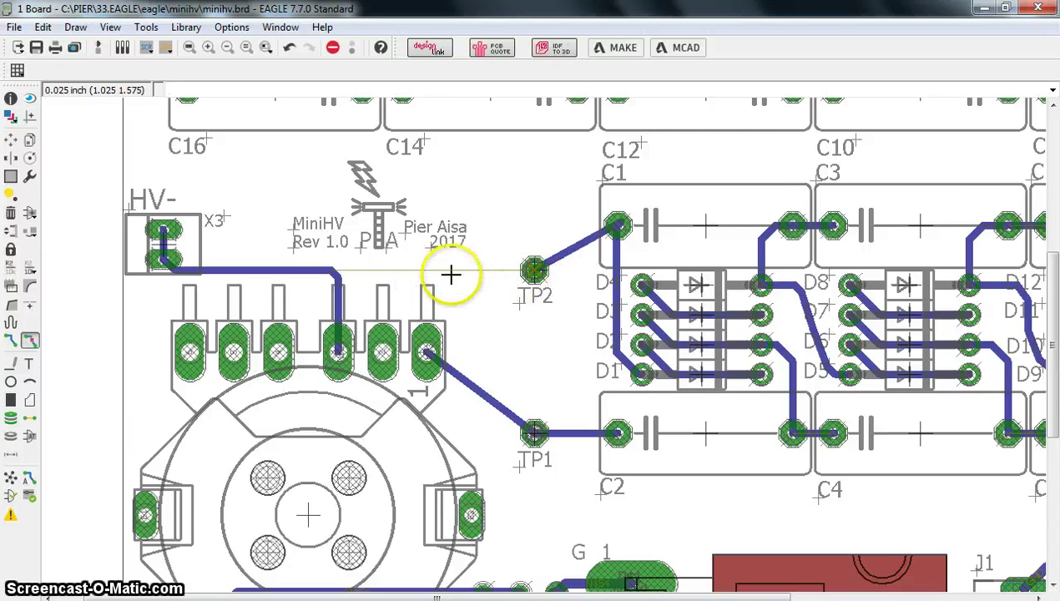
click(315, 269)
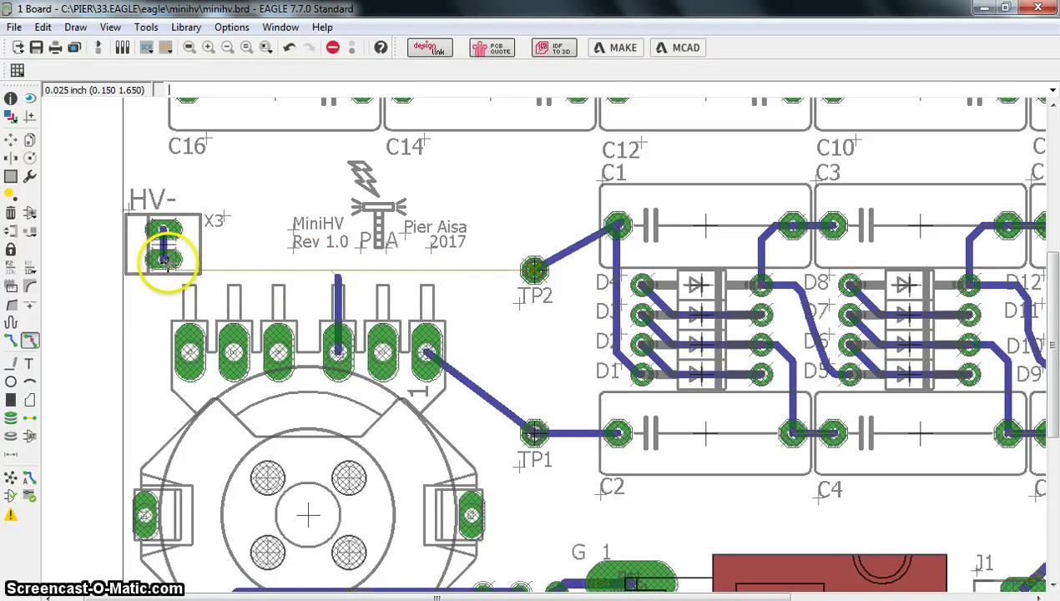
click(338, 288)
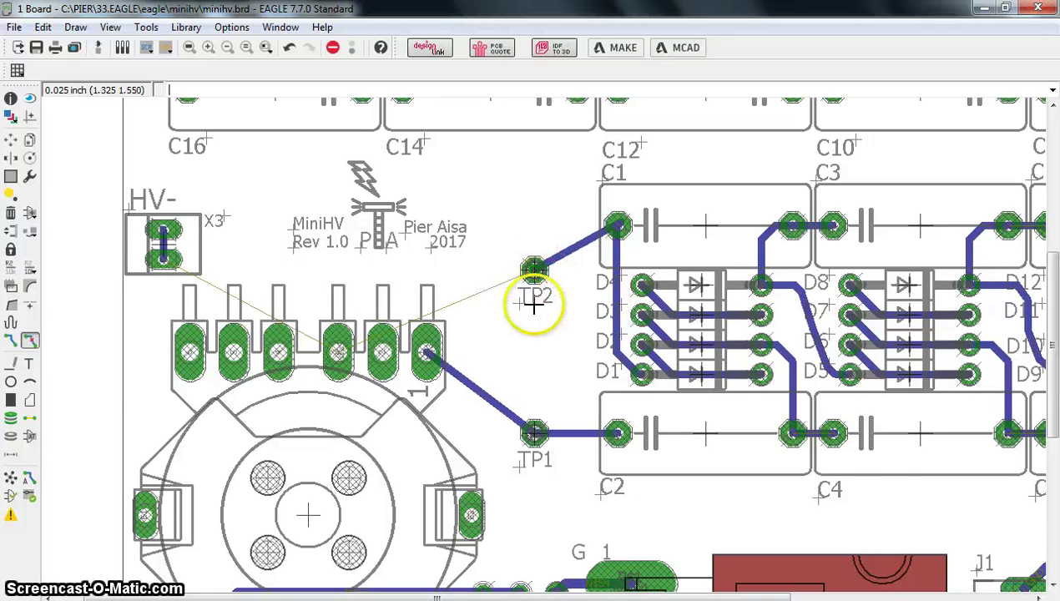
Step: Route N$24 from TP2 to transformer pin 3 on layer 1 Top, using a straight run that ends in a curved bend
scroll(533, 267, up, 2)
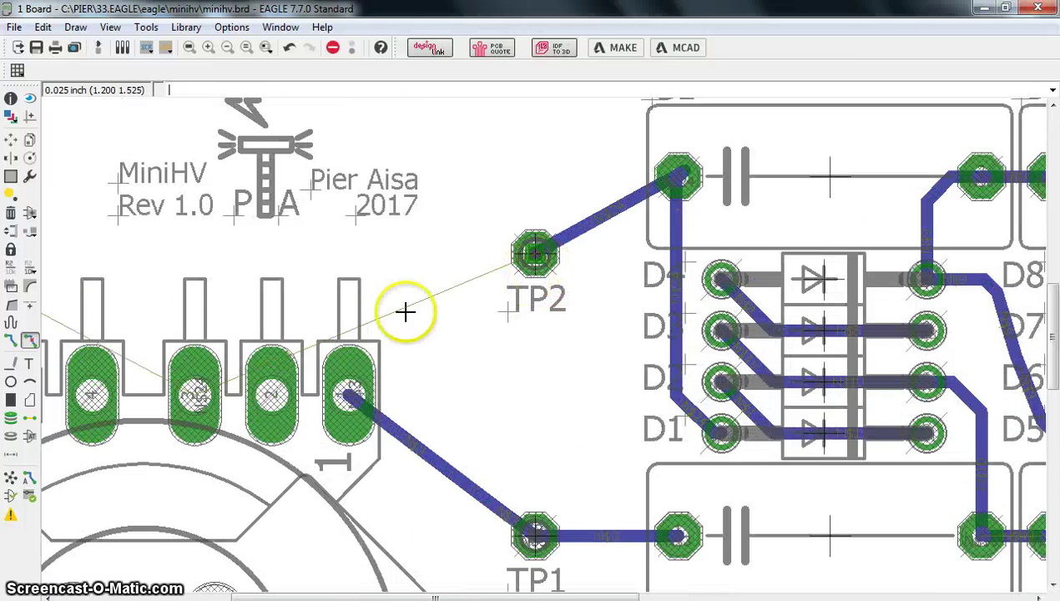
scroll(200, 392, down, 2)
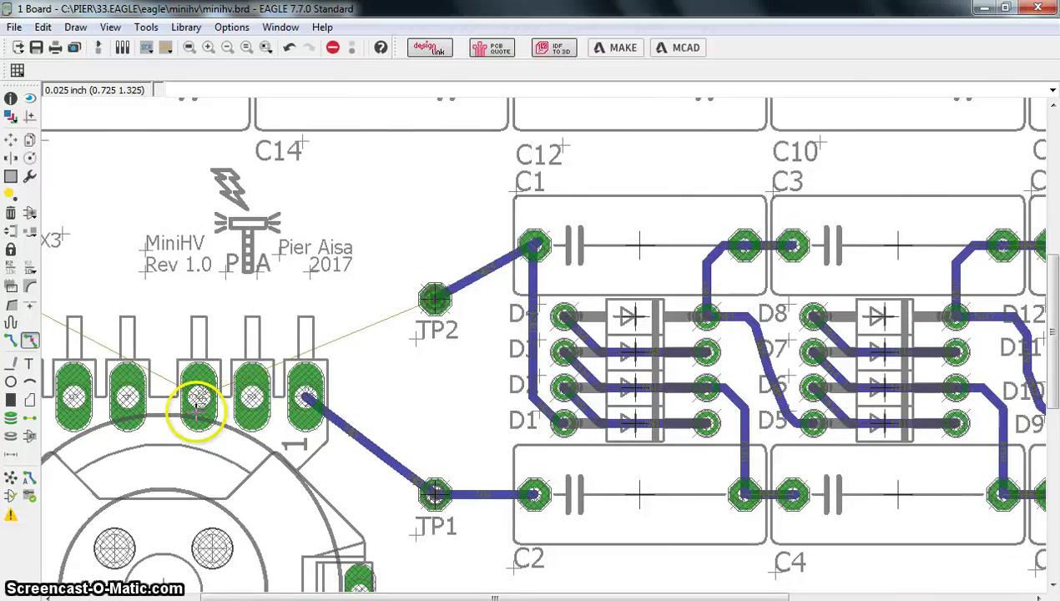
scroll(199, 399, down, 1)
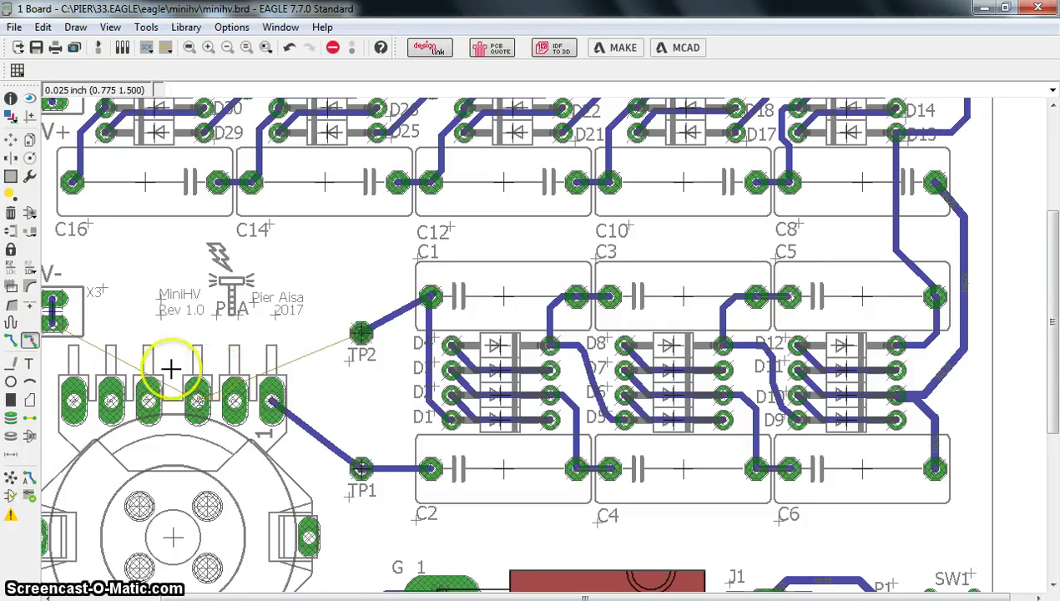
click(11, 342)
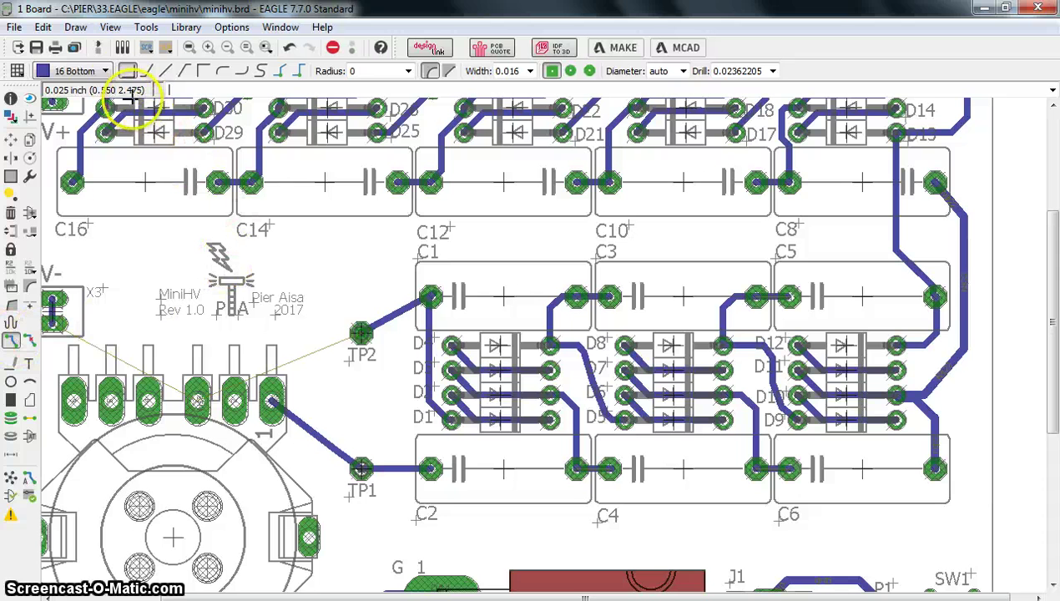
click(106, 72)
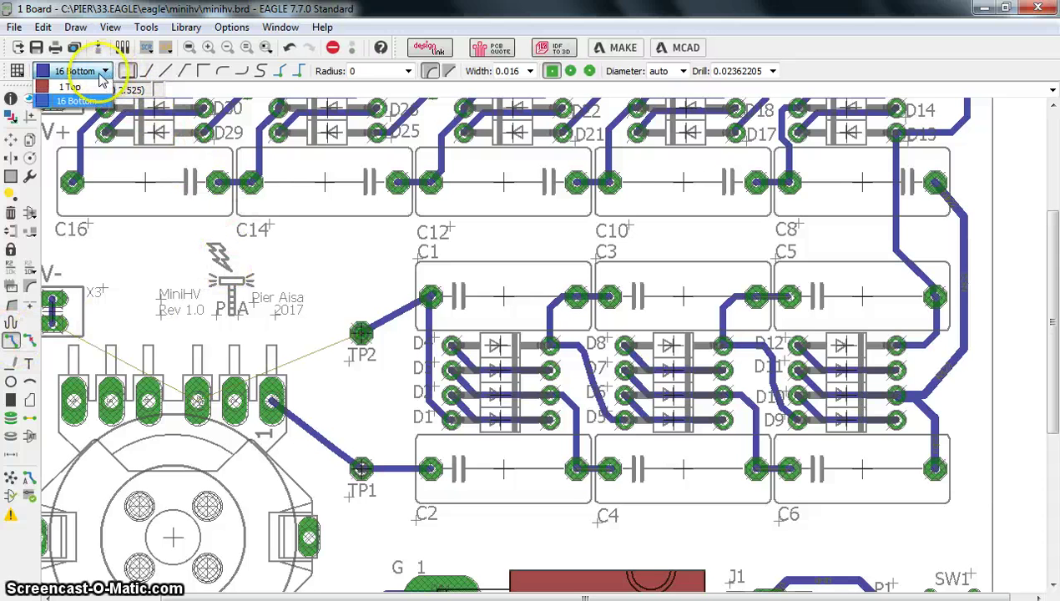
click(92, 87)
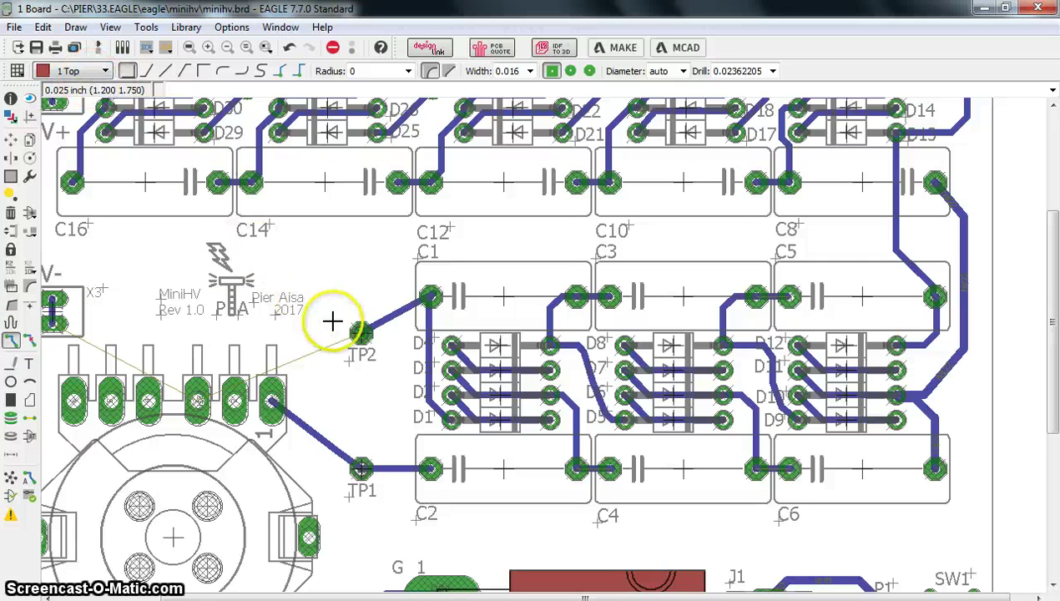
click(357, 335)
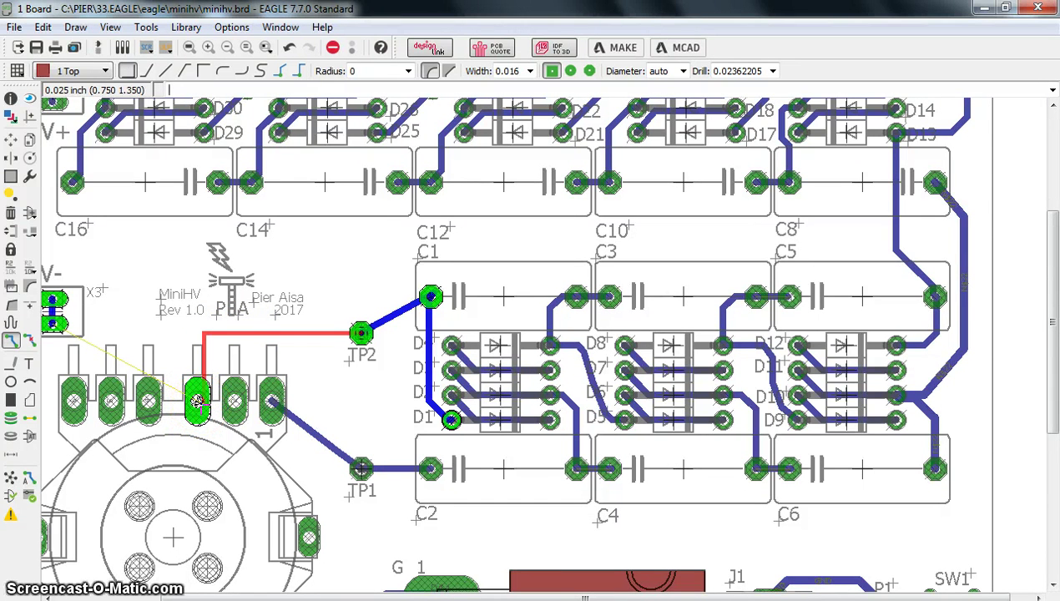
drag(198, 401, 154, 107)
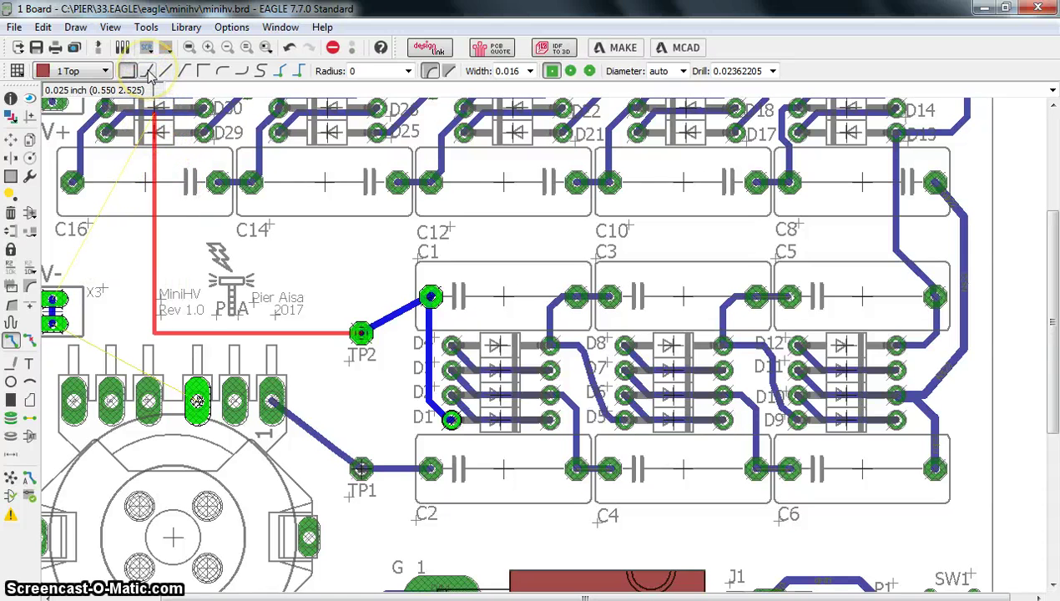
click(148, 71)
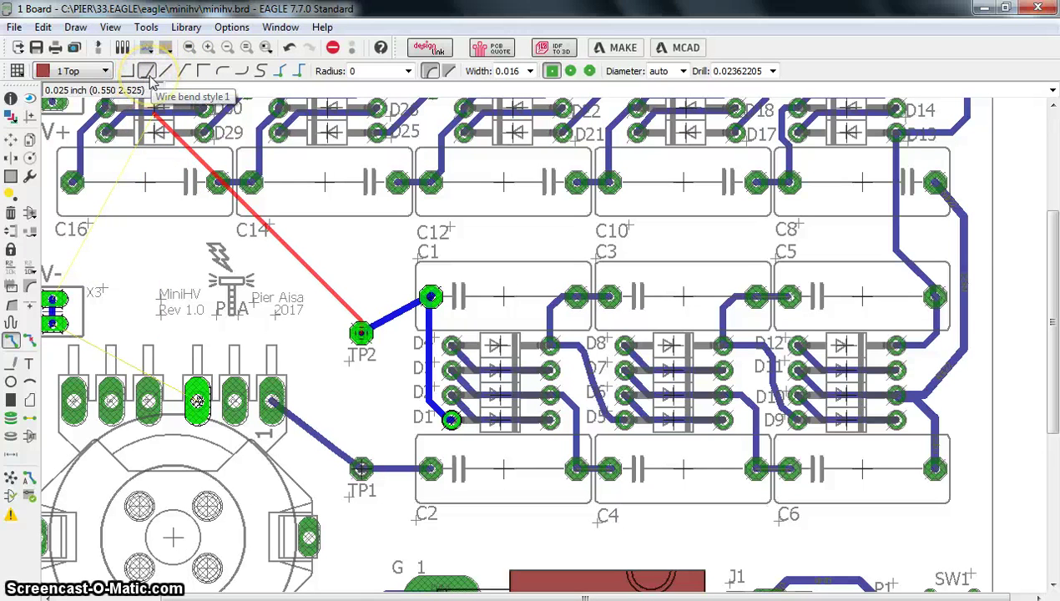
click(242, 73)
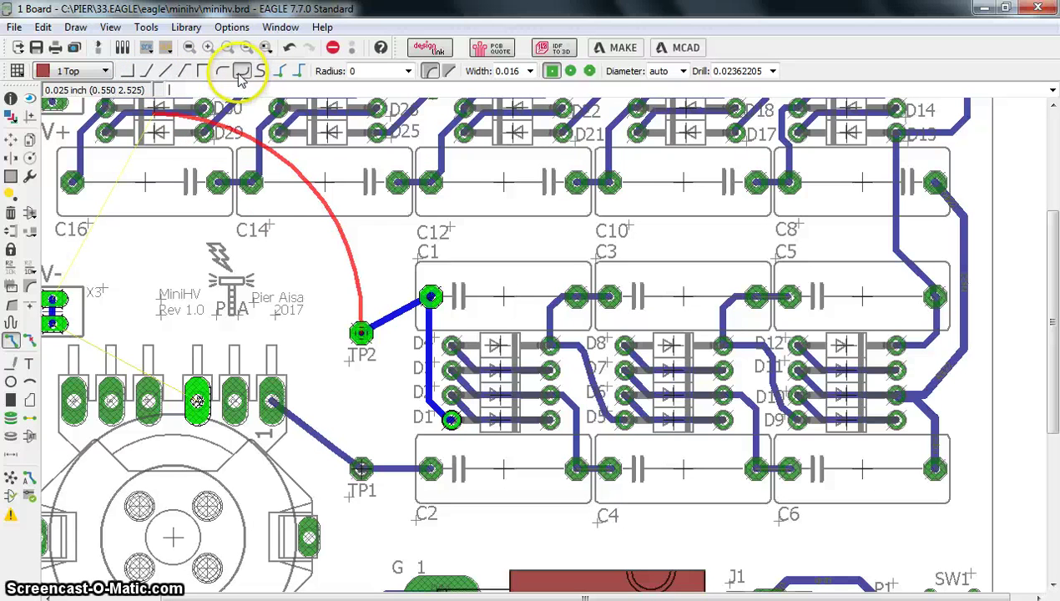
click(197, 401)
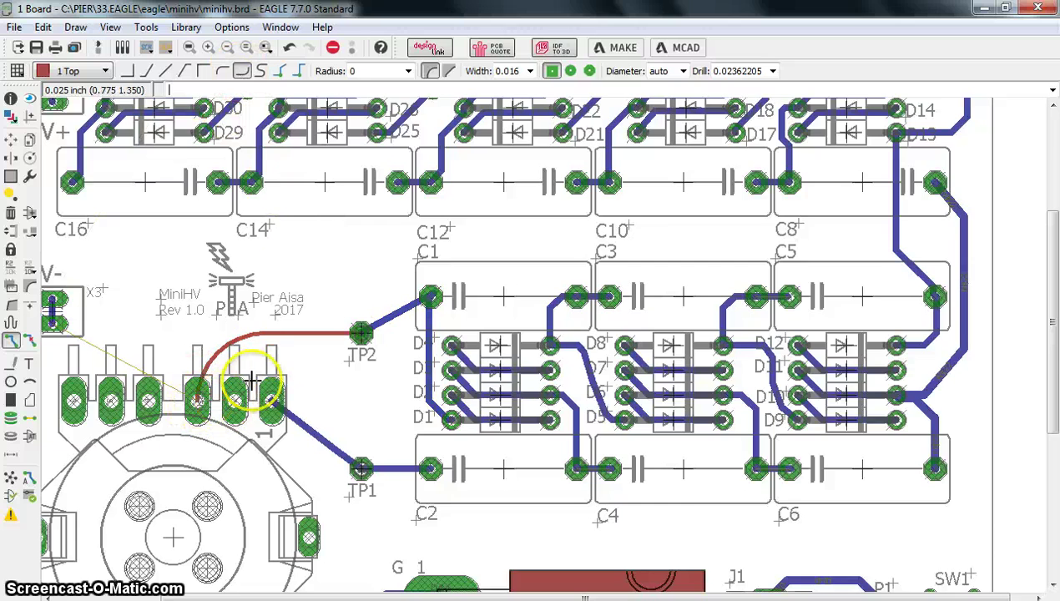
Step: Set the width of the straight N$24 top-layer segment at TP2 to 0.1
scroll(272, 354, up, 3)
scroll(278, 343, up, 2)
scroll(289, 331, up, 1)
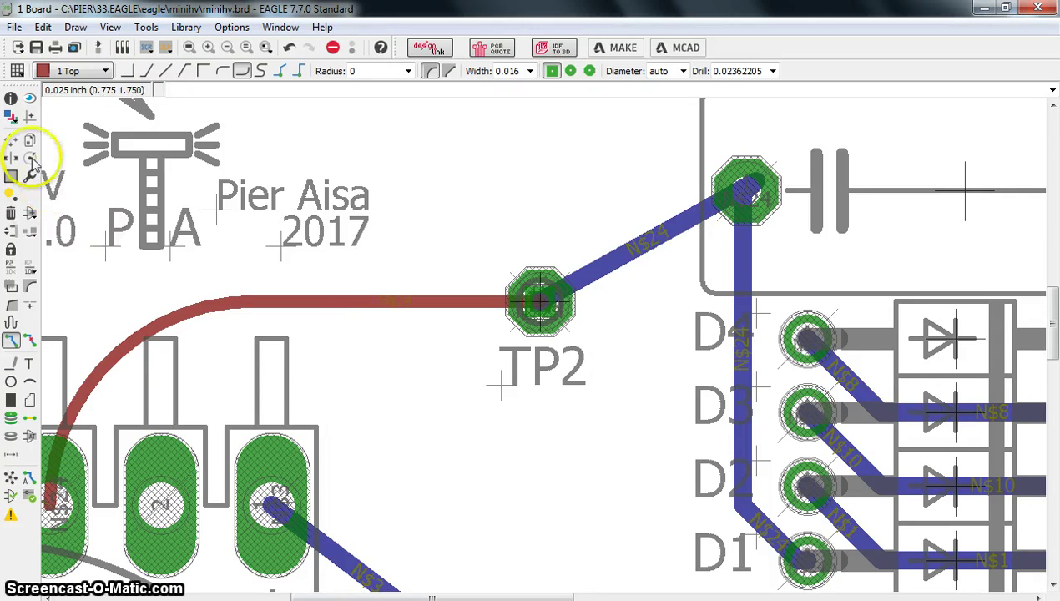
click(11, 98)
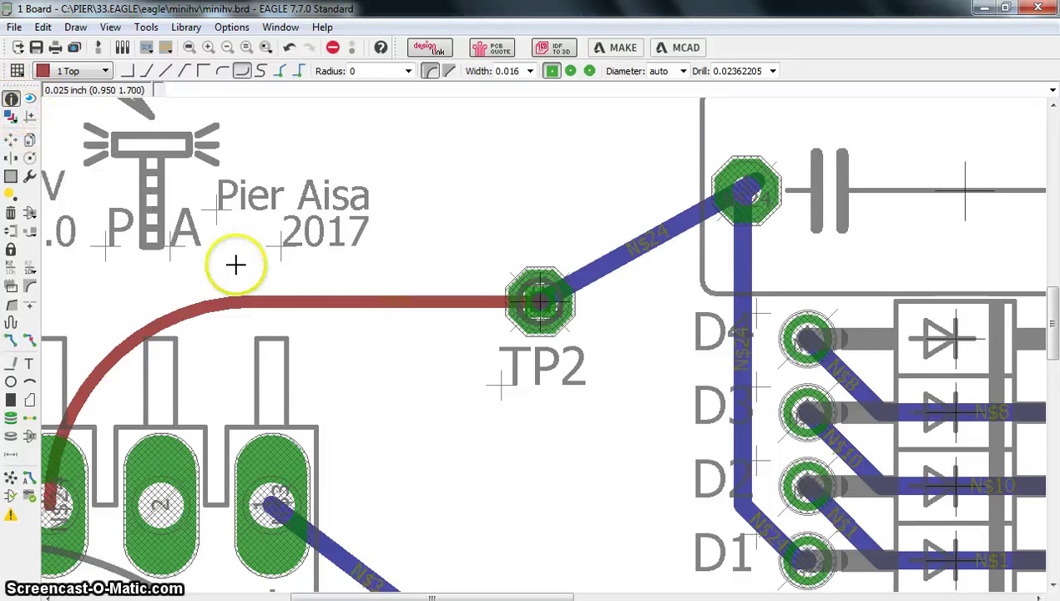
click(316, 307)
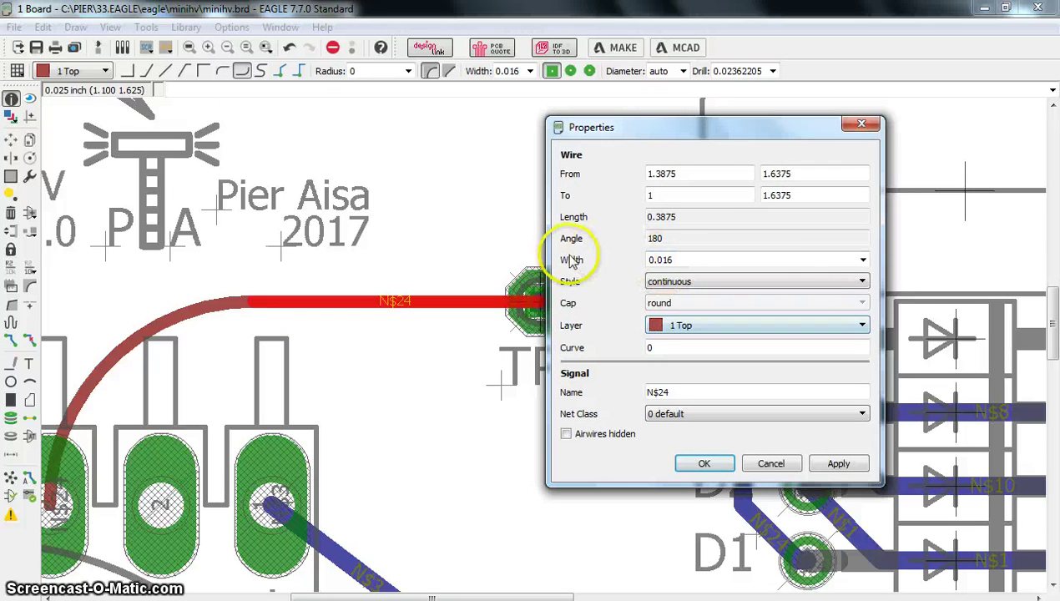
click(862, 261)
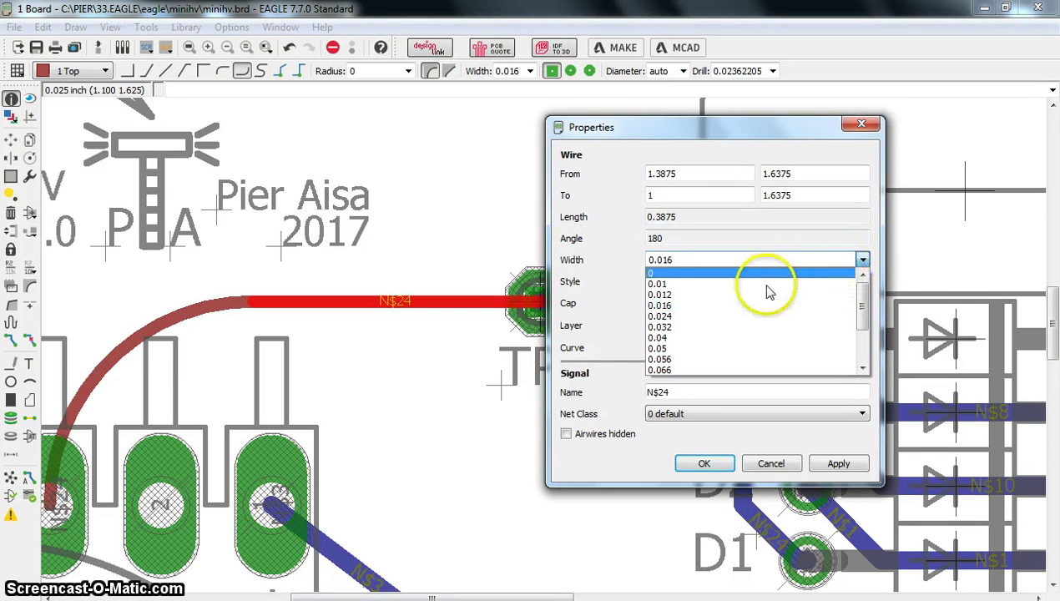
scroll(691, 324, down, 3)
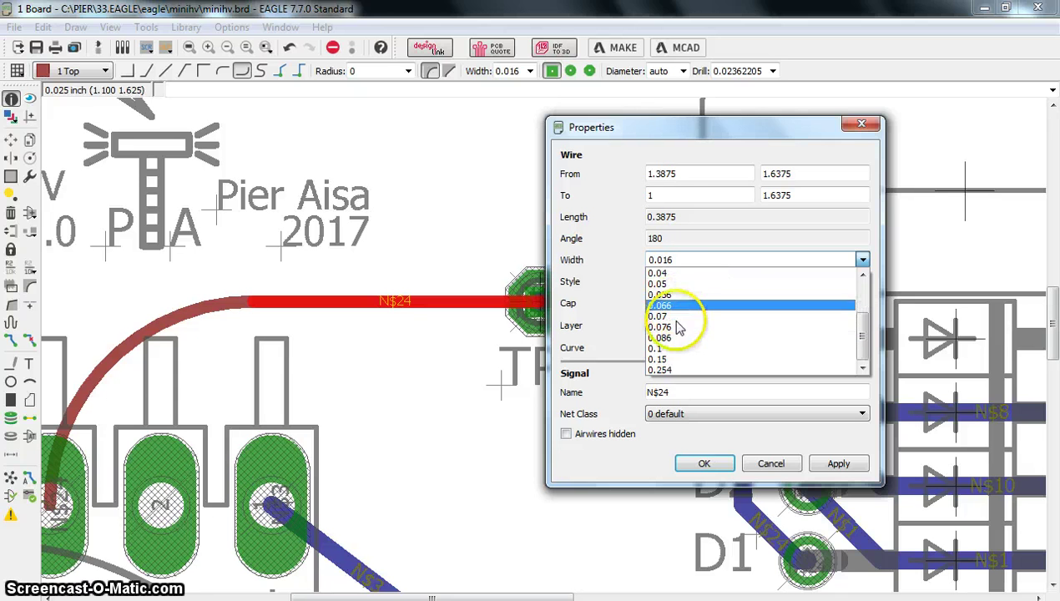
click(676, 348)
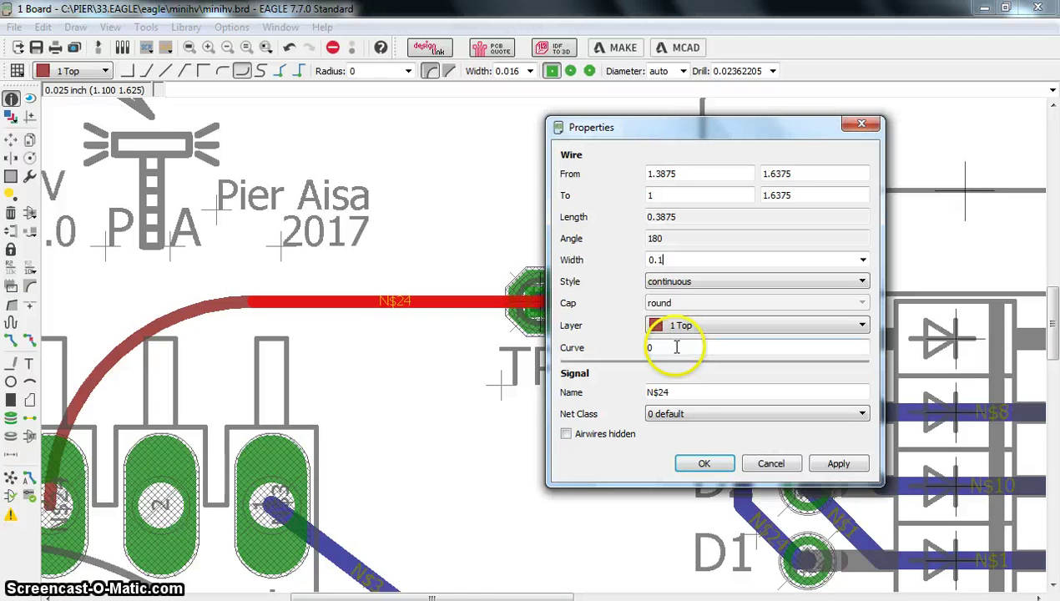
click(704, 463)
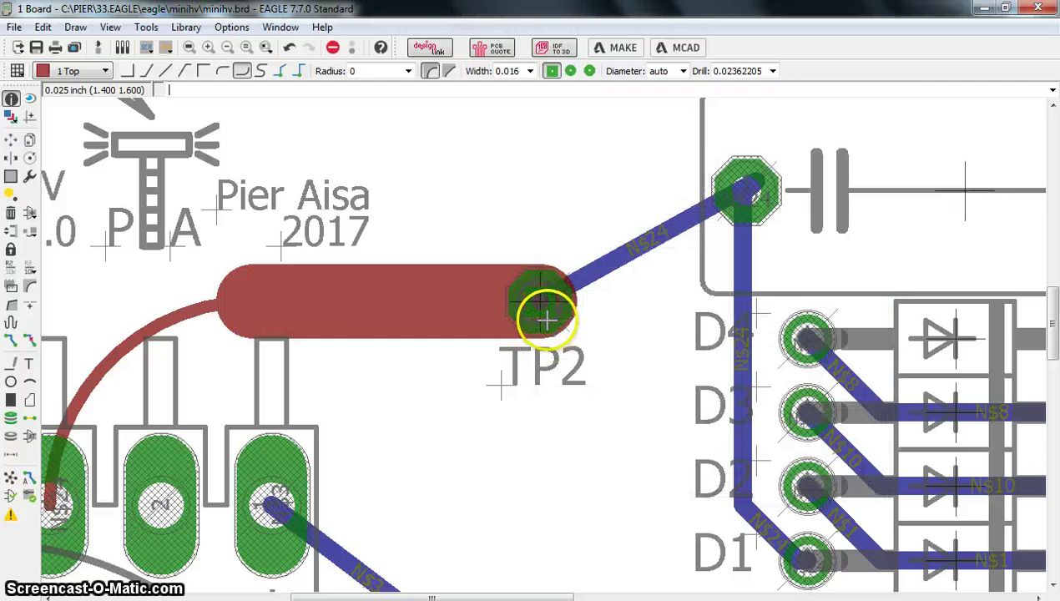
Step: Set the width of the curved N$24 segment leading to transformer pin 3 to 0.1
click(182, 320)
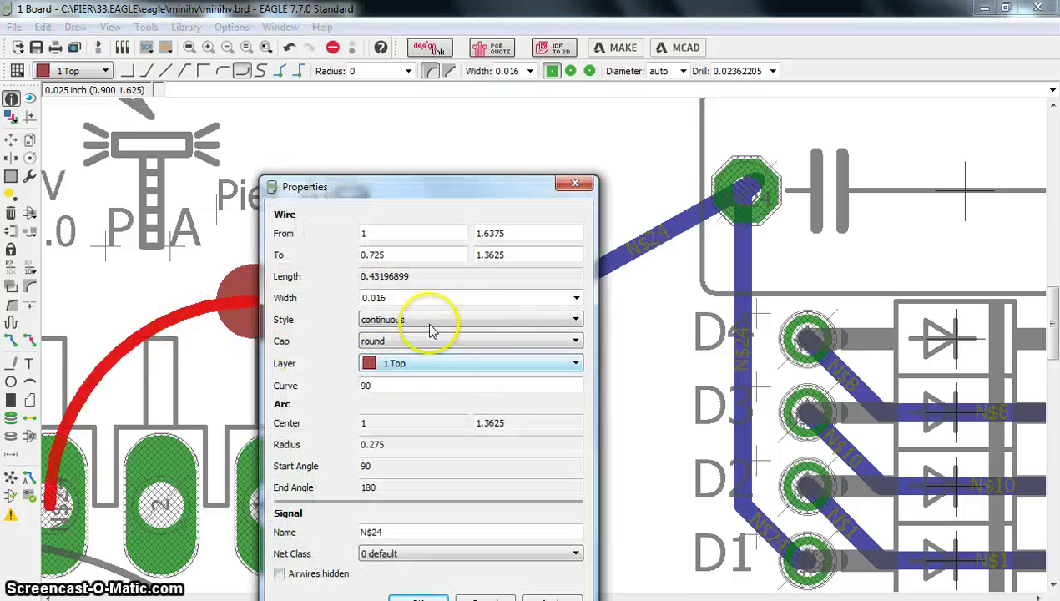
click(575, 299)
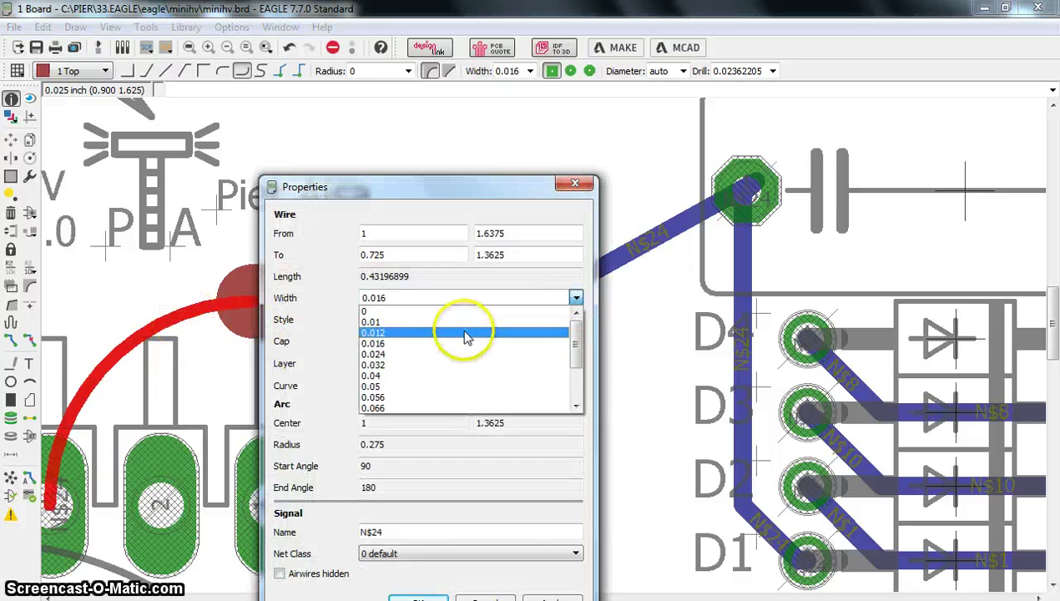
scroll(449, 350, down, 2)
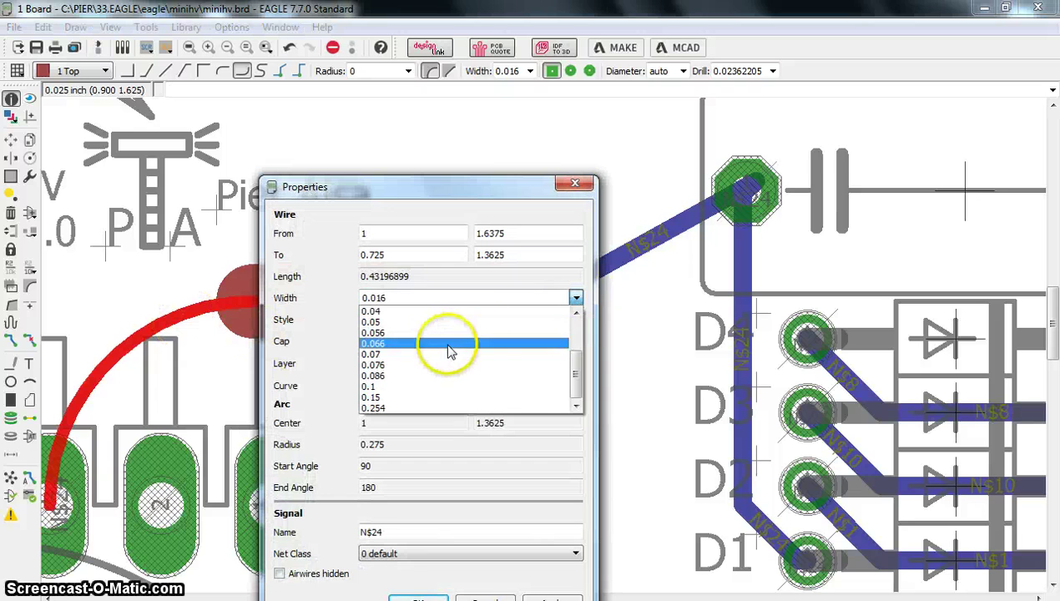
click(422, 387)
drag(497, 191, 548, 85)
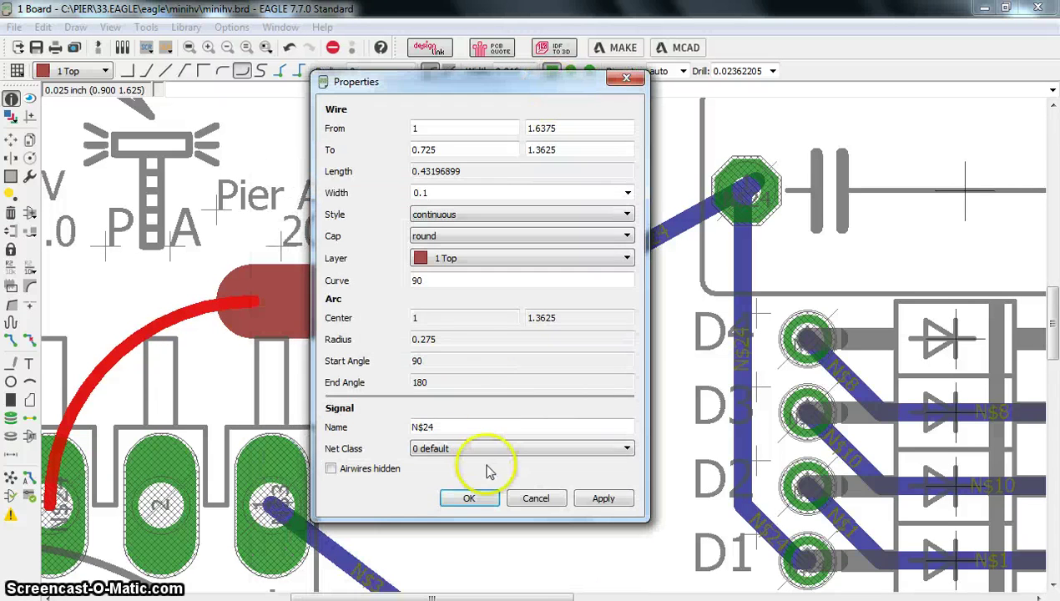
click(472, 499)
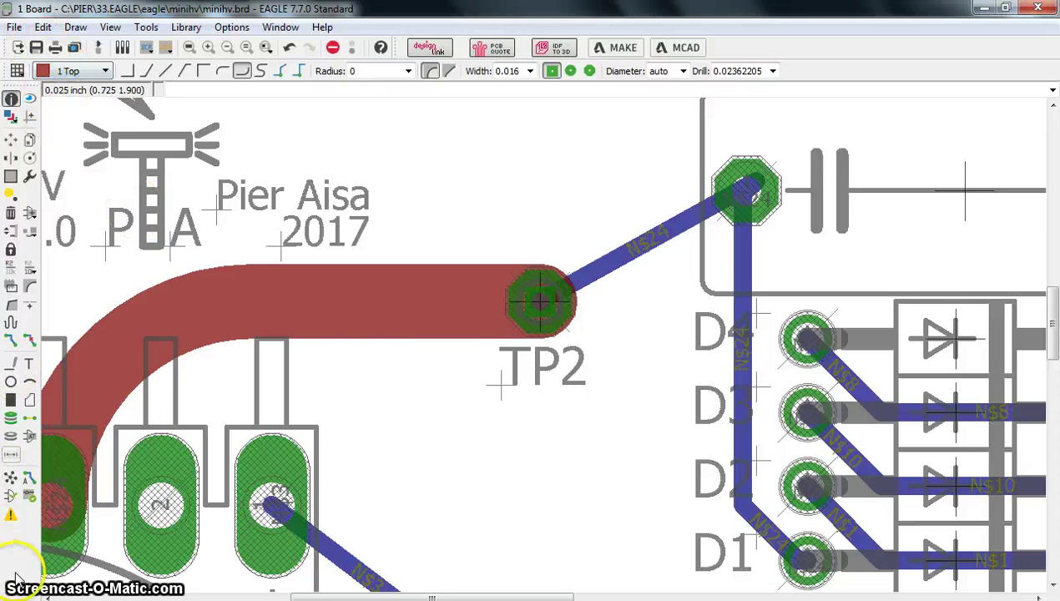
Step: Undo the N$24 width changes, the top-layer reroute and the rip-up of the original tracks
key(ctrl+z)
scroll(300, 355, down, 5)
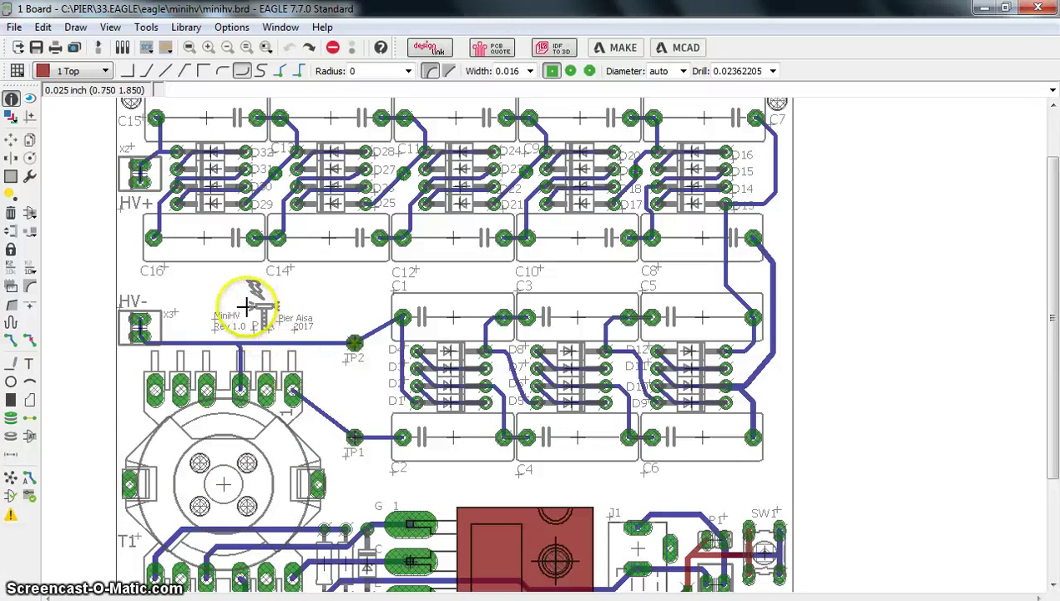
Step: Display only layer 16 Bottom and examine the bottom copper tracks across the board
click(12, 120)
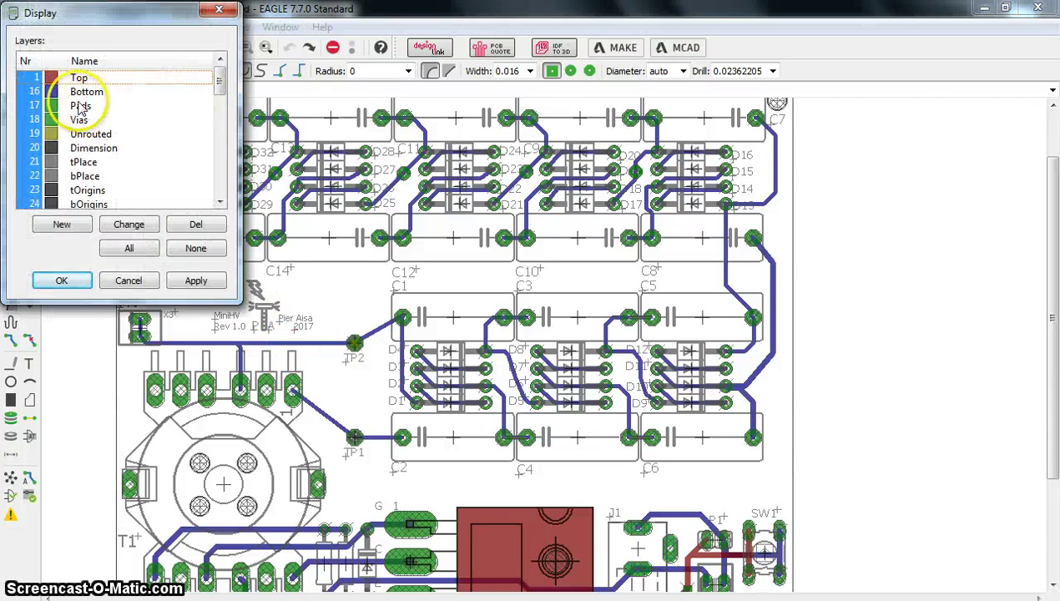
click(194, 248)
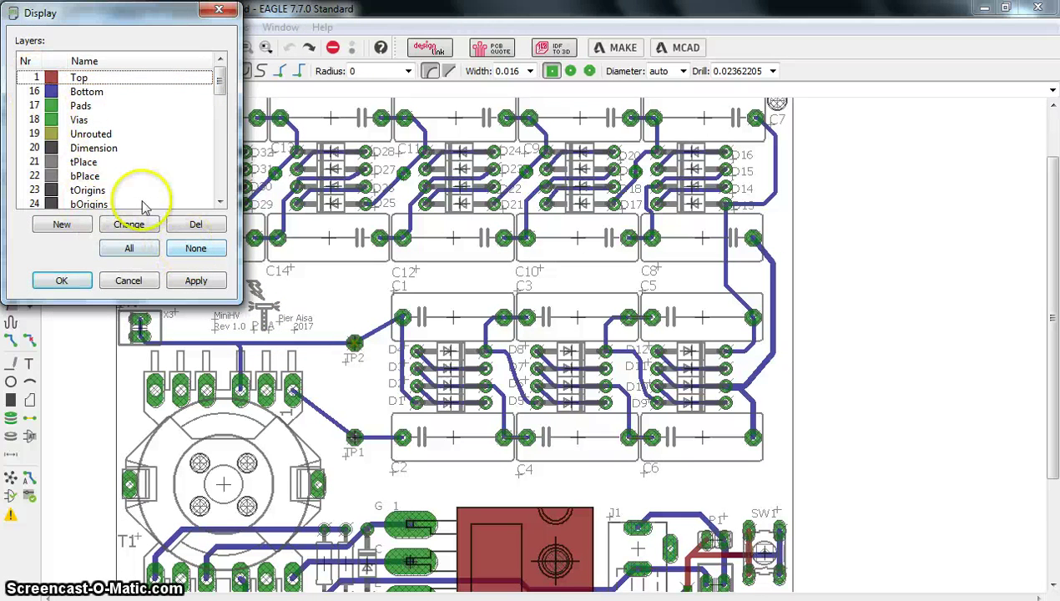
click(36, 92)
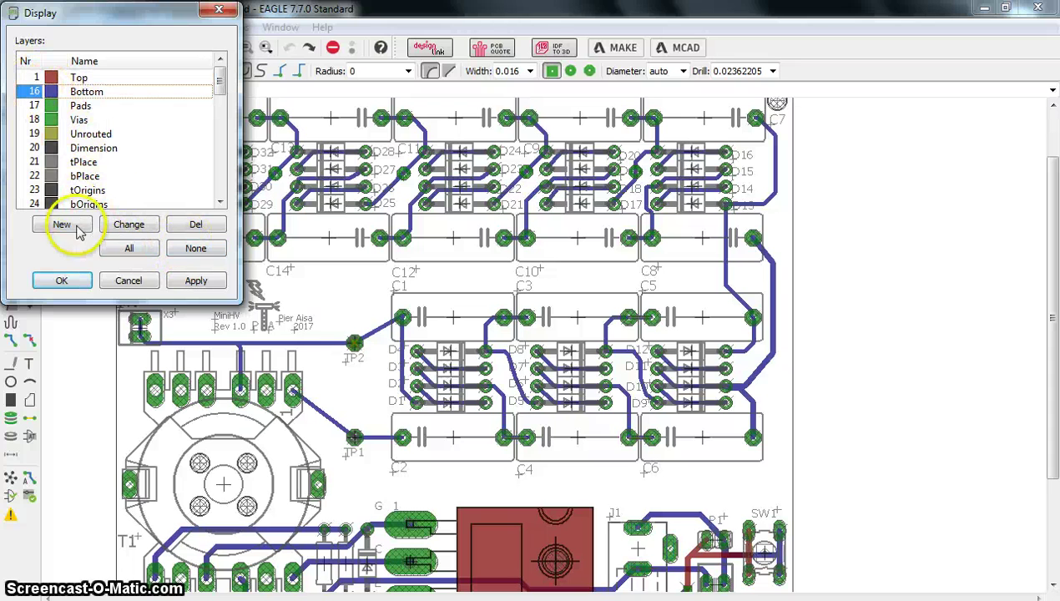
click(75, 281)
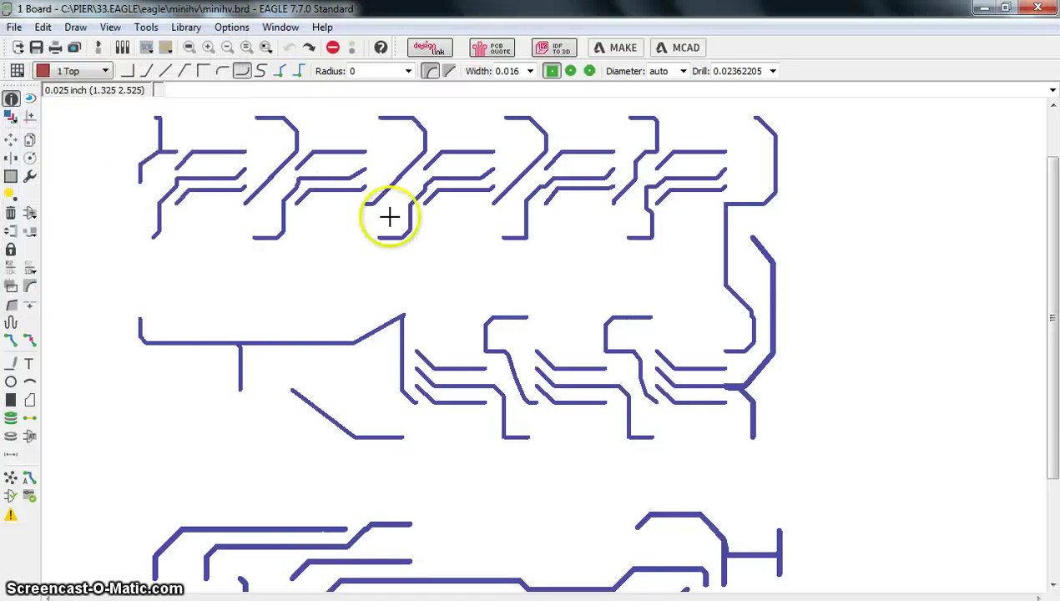
scroll(480, 351, down, 2)
scroll(414, 391, up, 3)
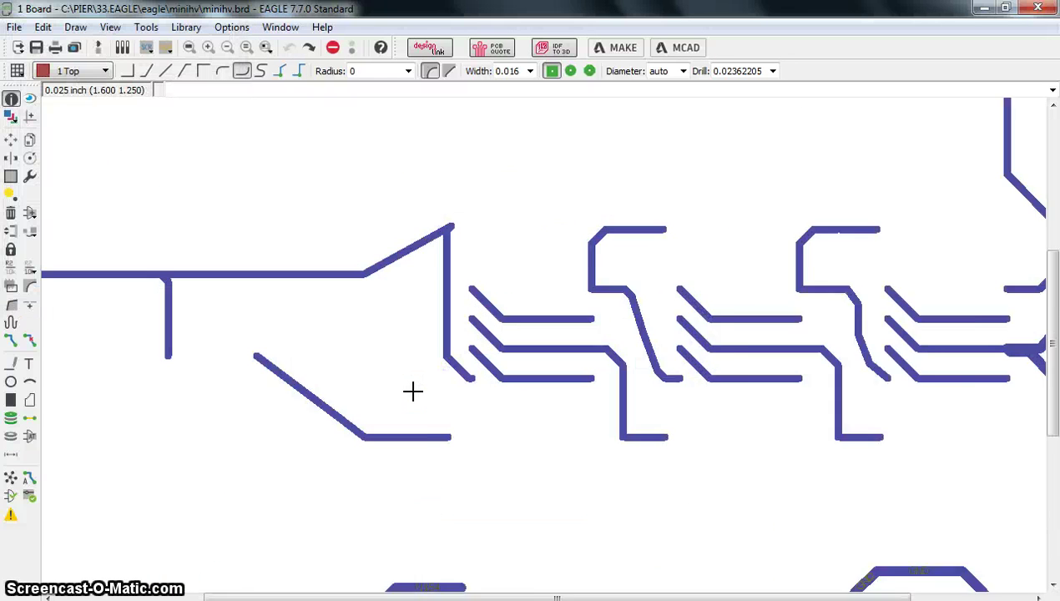
scroll(412, 391, up, 3)
scroll(418, 394, up, 3)
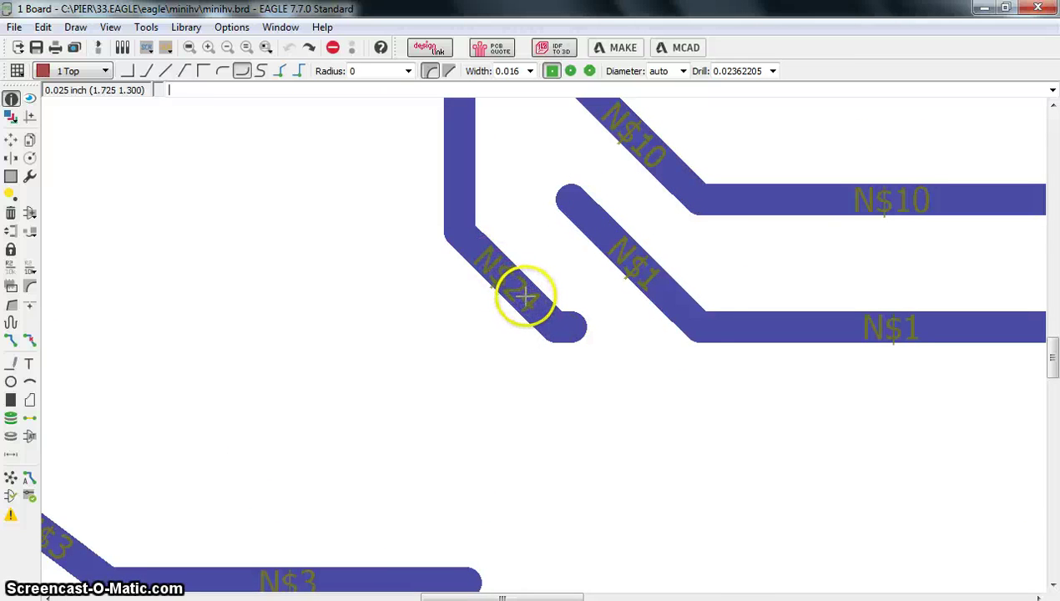
scroll(538, 313, down, 5)
scroll(182, 231, down, 1)
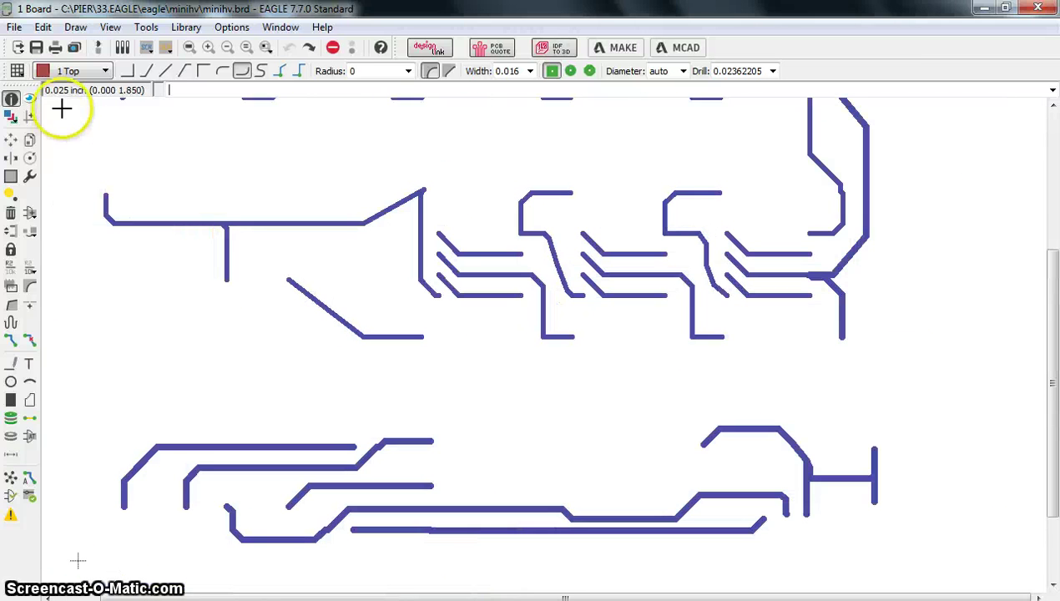
Step: Display only layer 1 Top and examine the top copper area and tracks
click(11, 117)
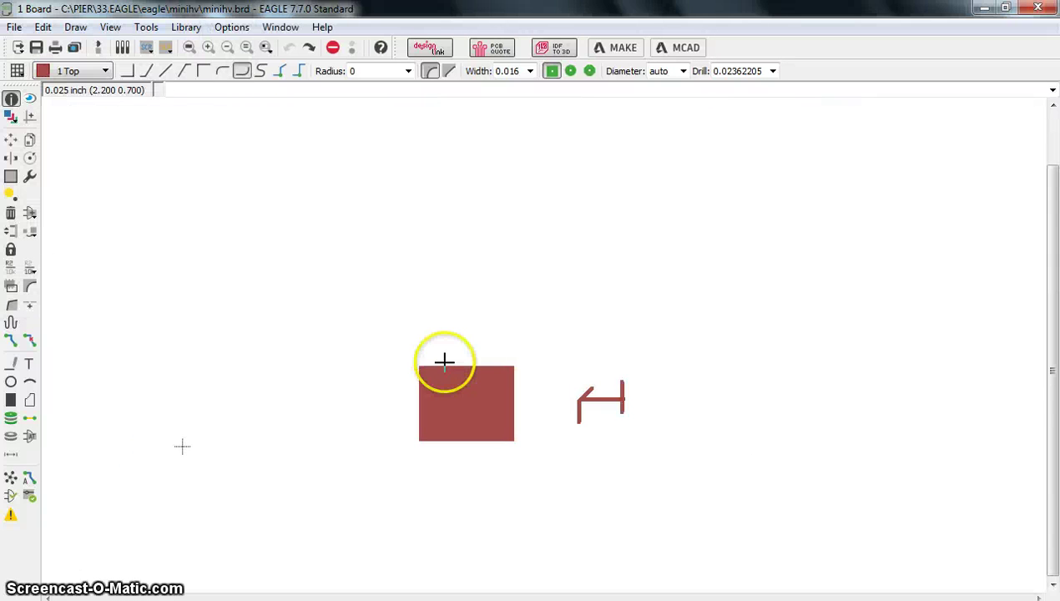
scroll(444, 362, down, 1)
scroll(445, 366, up, 4)
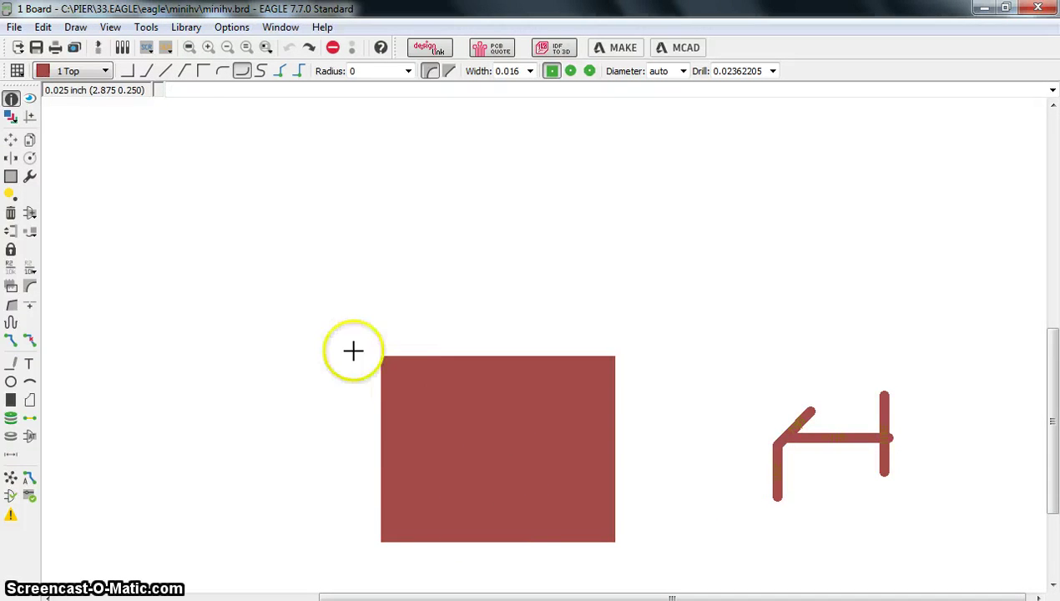
Step: Add layer 25 tNames to the displayed top layer and examine the component names across the board
click(10, 119)
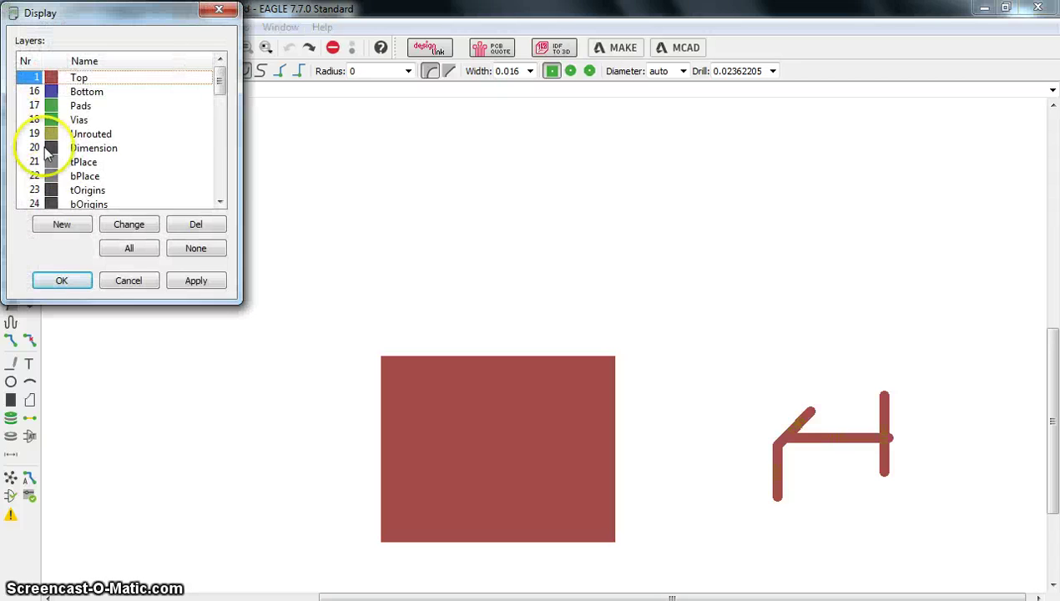
click(220, 203)
click(220, 203)
click(219, 203)
click(219, 203)
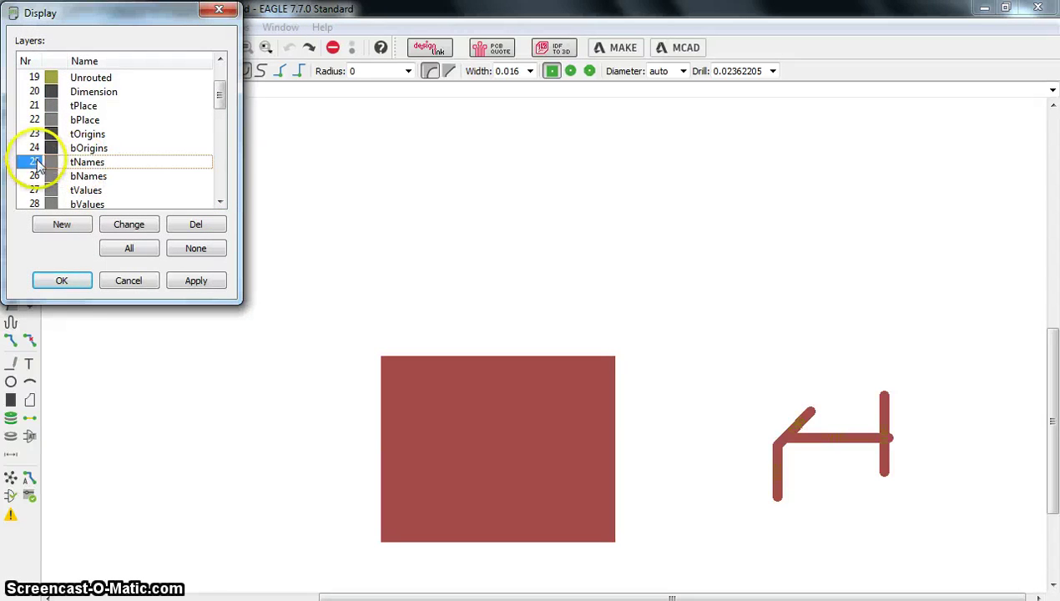
click(62, 281)
scroll(297, 307, down, 2)
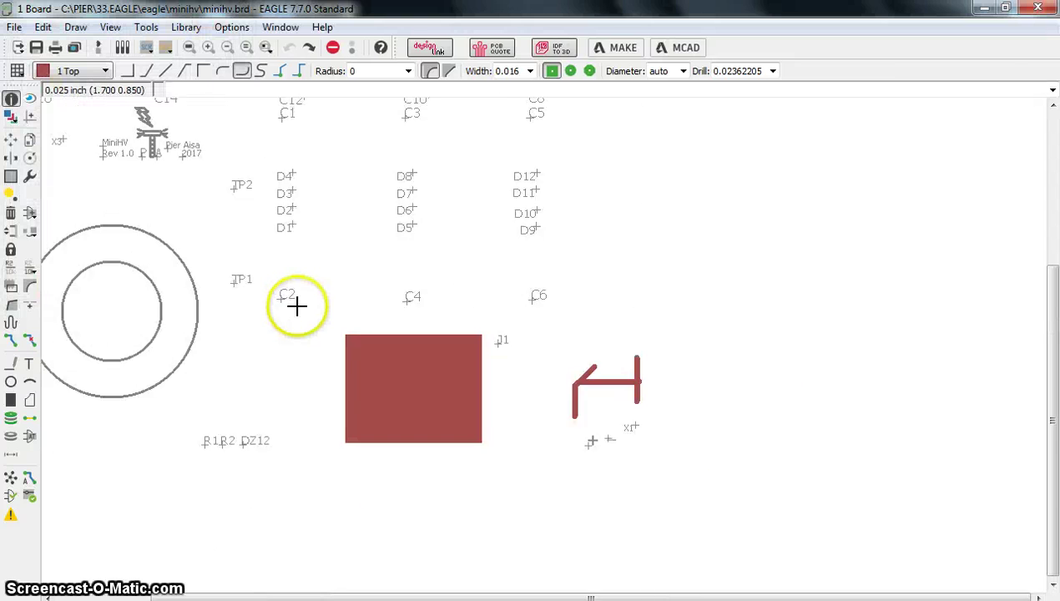
scroll(296, 306, down, 1)
scroll(224, 234, up, 1)
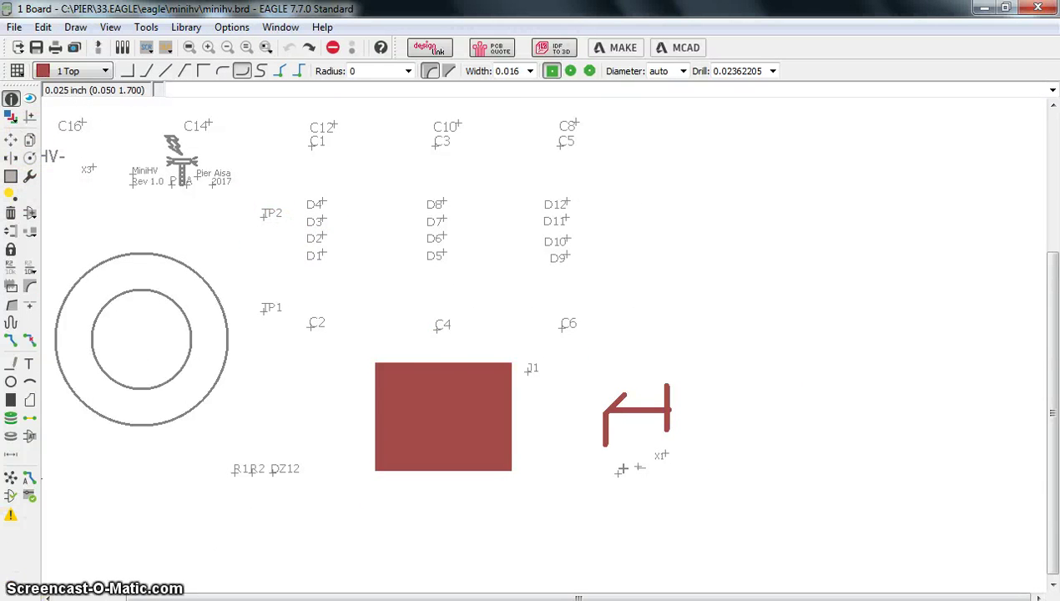
scroll(71, 576, down, 2)
scroll(71, 576, up, 4)
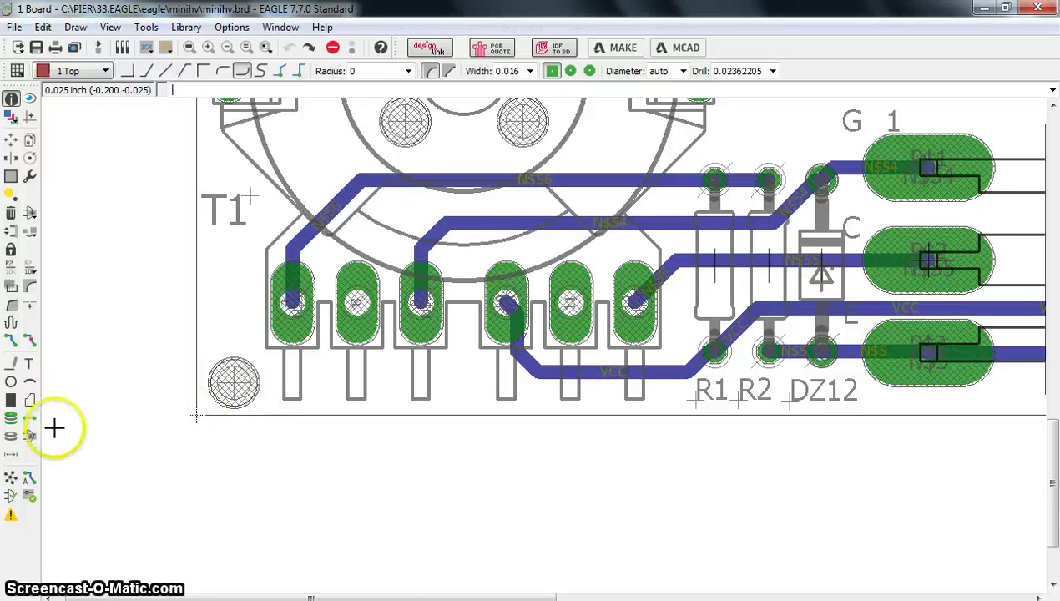
click(11, 439)
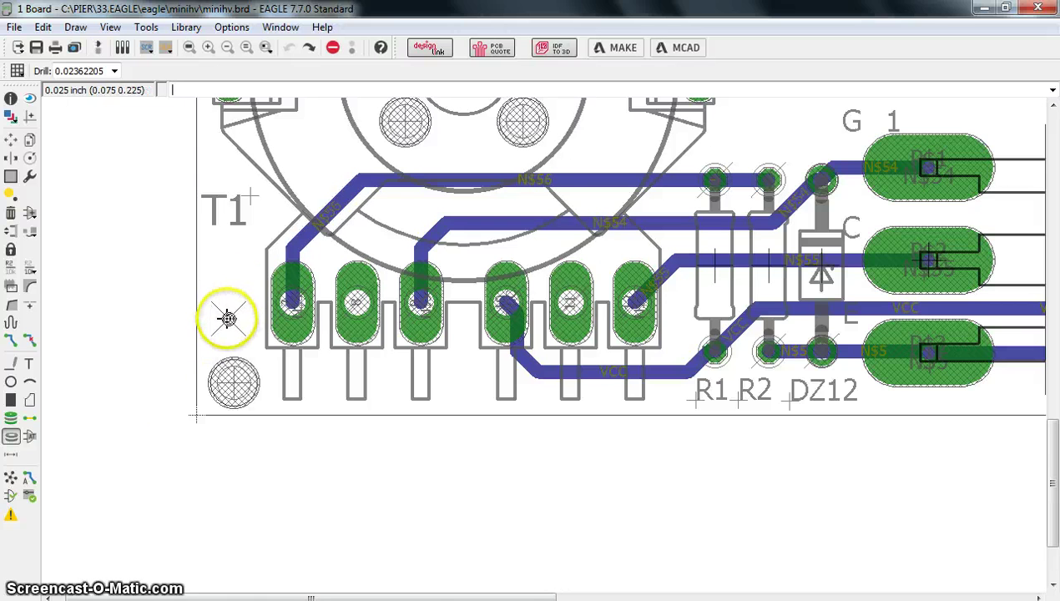
scroll(250, 361, down, 5)
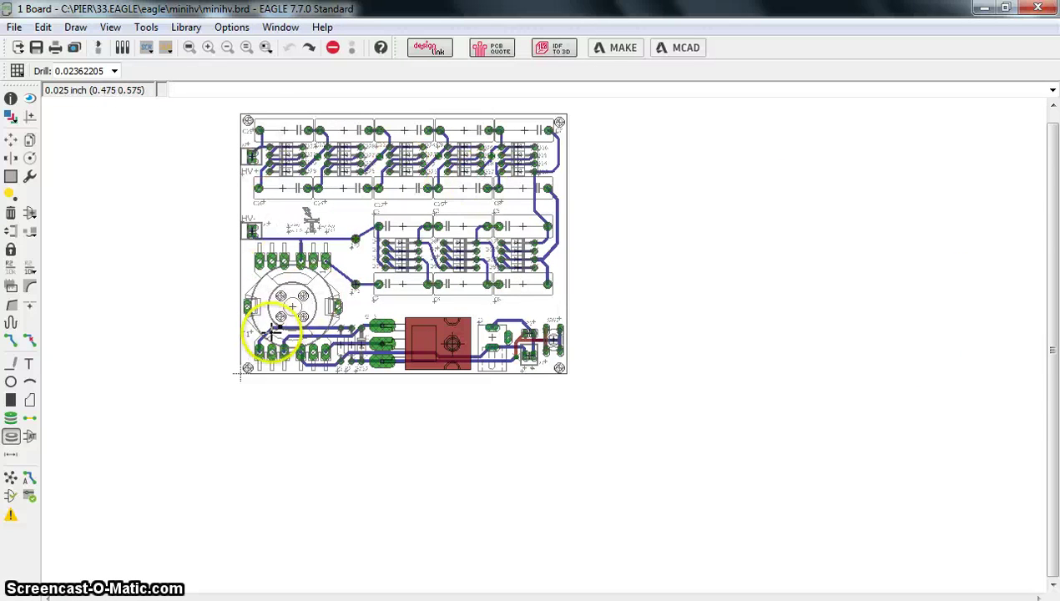
scroll(255, 326, up, 5)
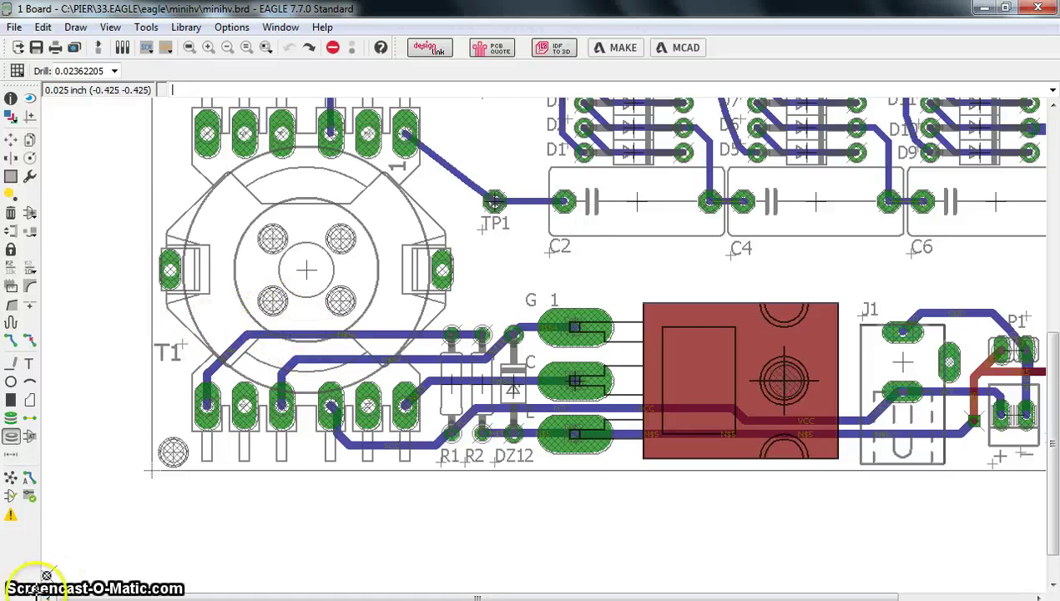
key(Escape)
key(alt+F2)
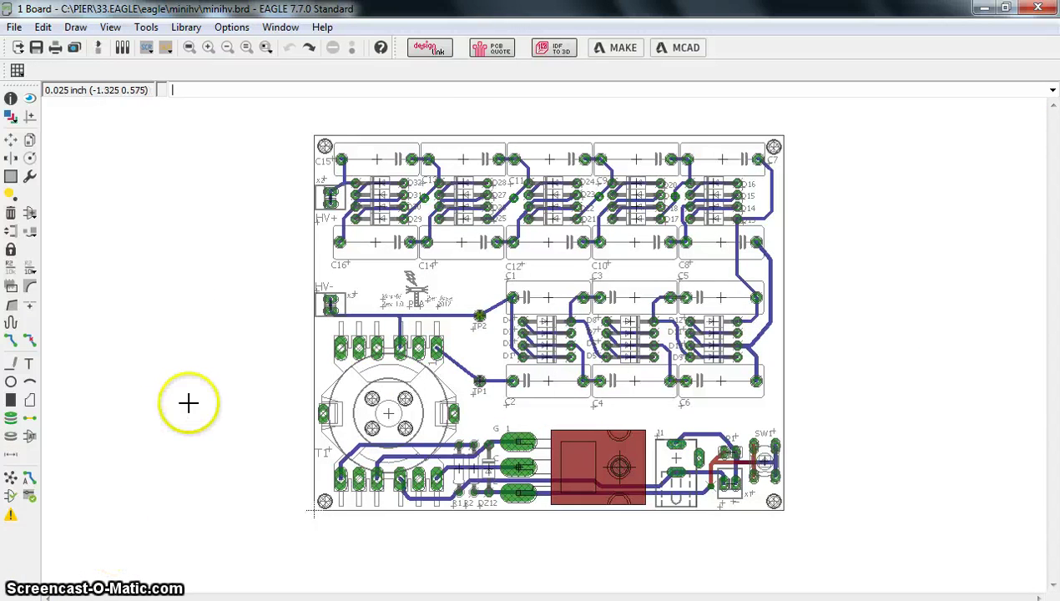
scroll(483, 299, up, 3)
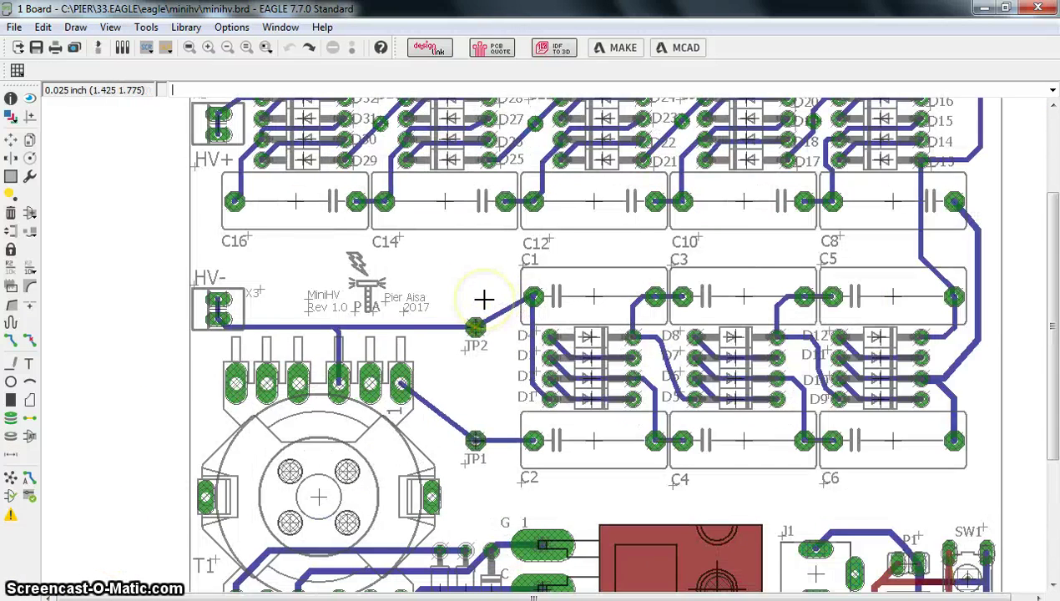
scroll(483, 298, down, 1)
scroll(482, 298, down, 1)
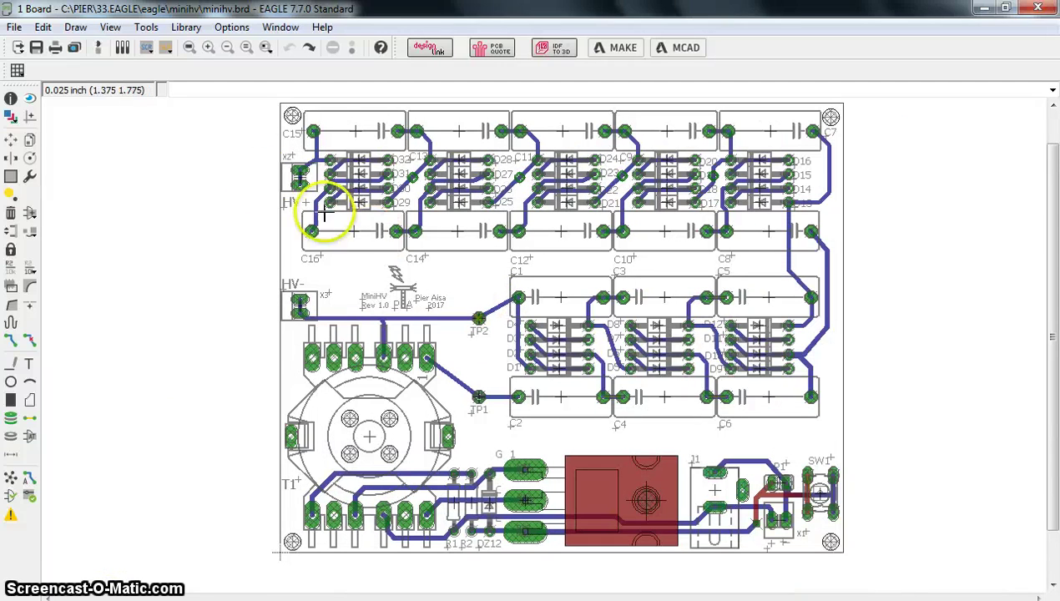
click(185, 90)
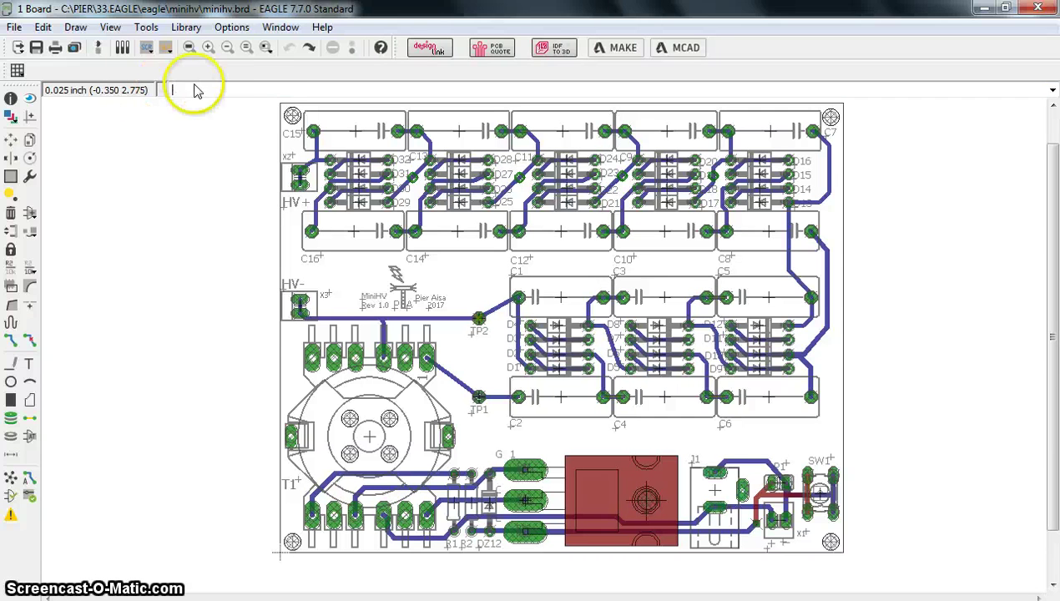
click(199, 87)
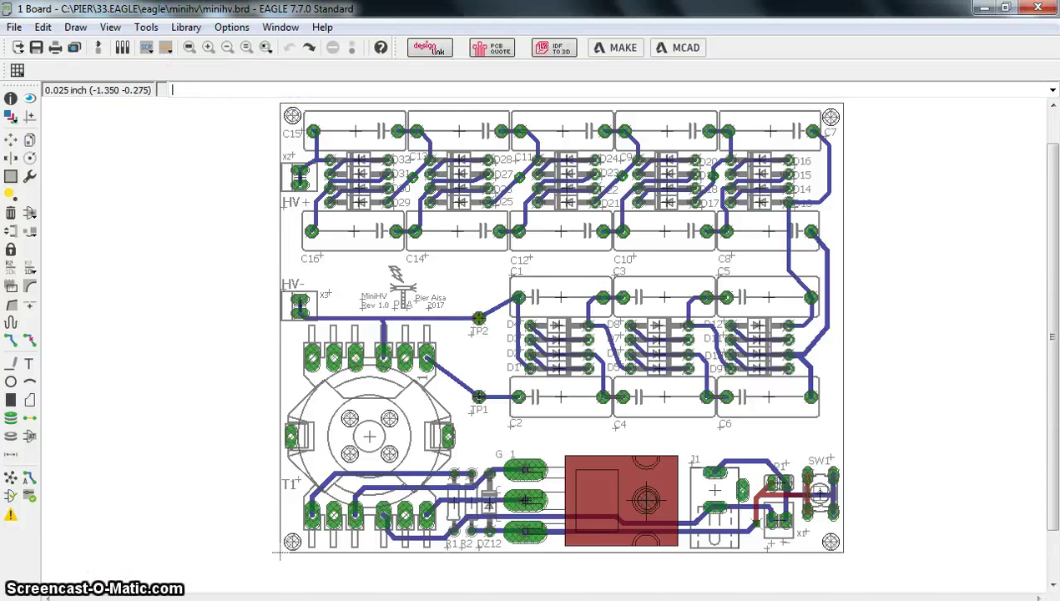
Step: Switch to the EAGLE-7.7.0 ulp folder in Windows Explorer, browse its files and select cmd-change-brd-width.ulp
key(alt+Tab)
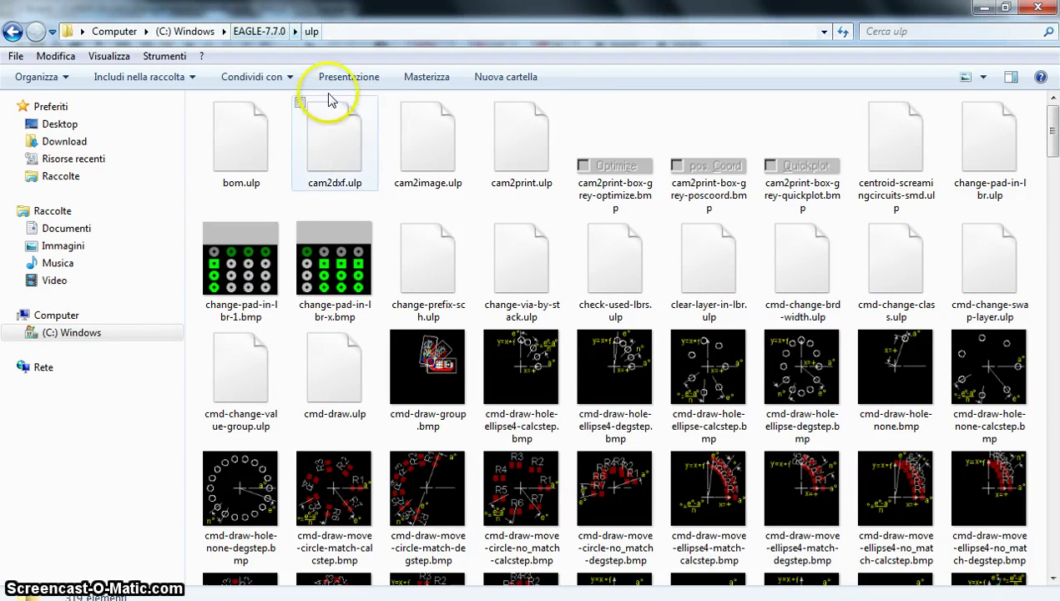
scroll(443, 370, down, 5)
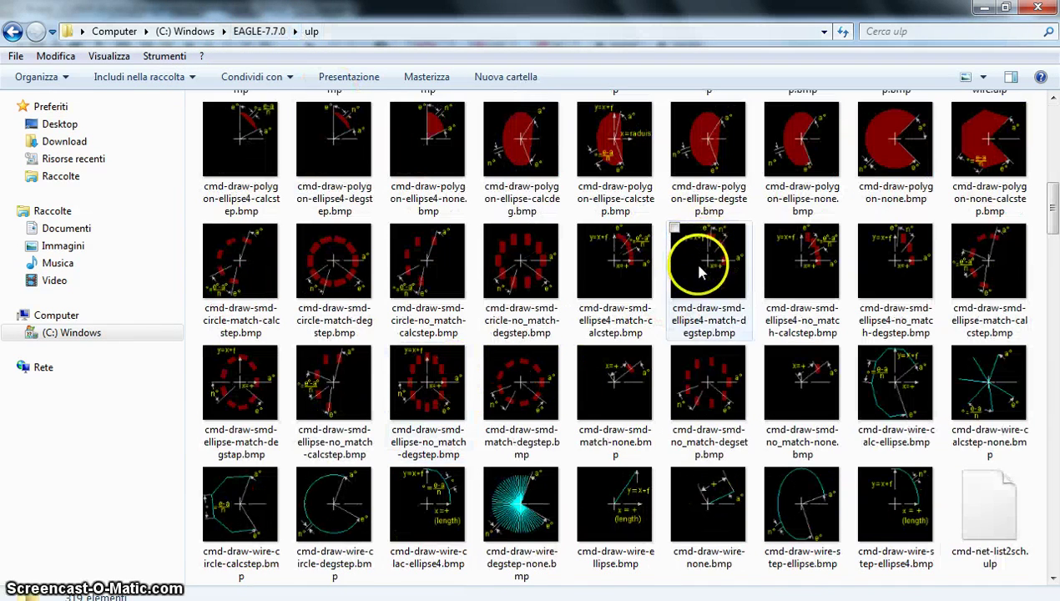
scroll(644, 267, up, 3)
scroll(638, 269, up, 3)
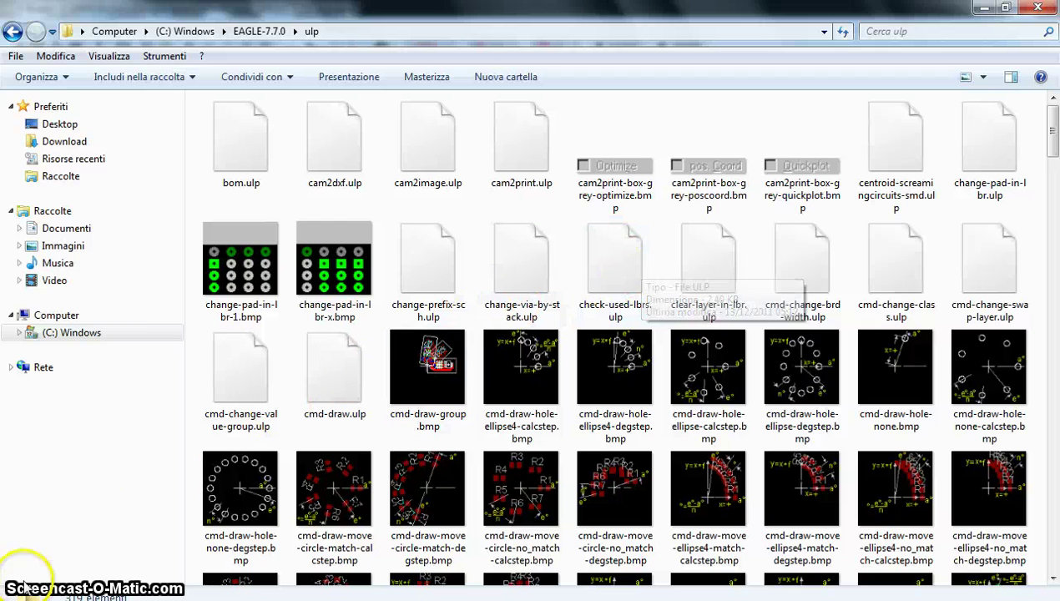
click(801, 267)
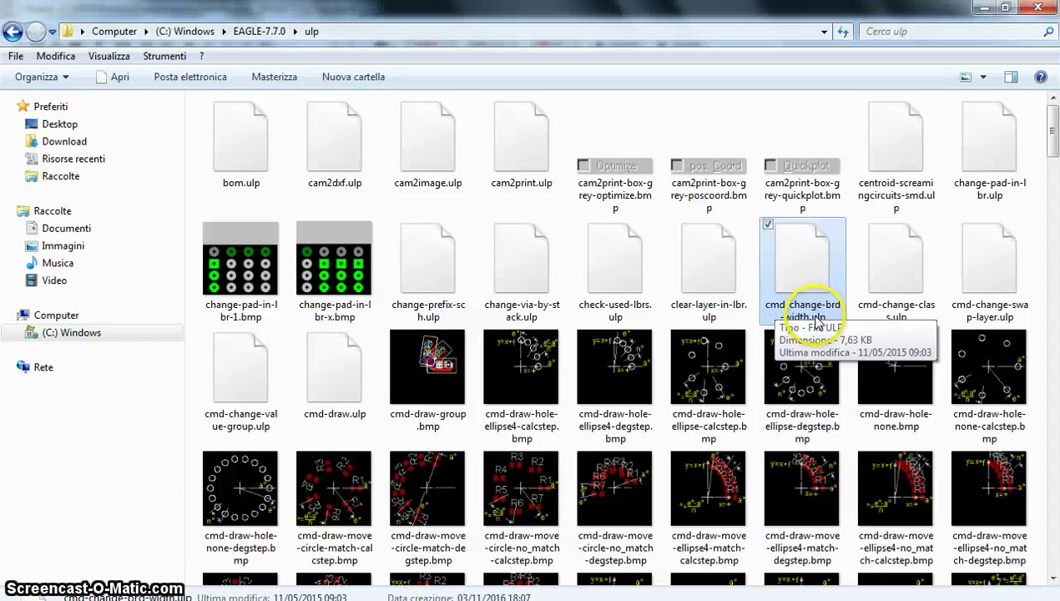
Step: Switch back to the EAGLE board window and run the cmd-change-brd-width ULP
click(534, 600)
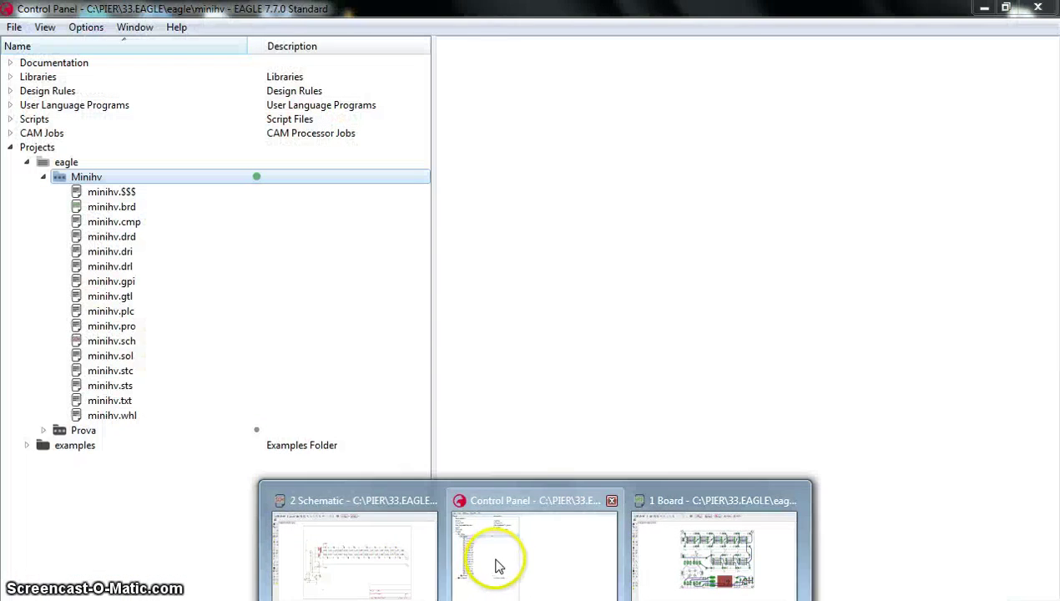
click(496, 562)
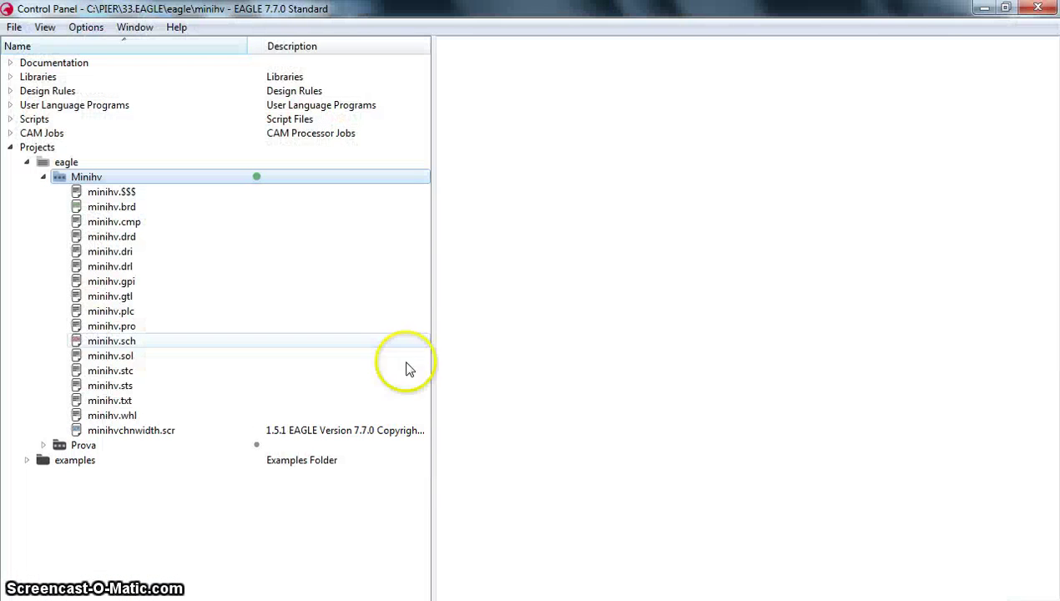
click(663, 563)
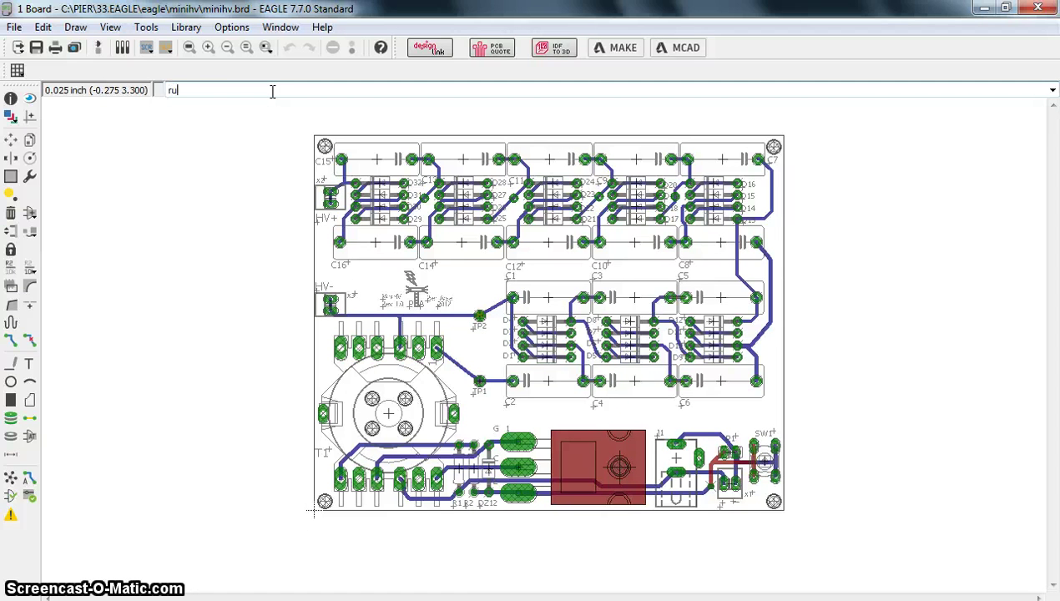
text(cmd-change-brd-width)
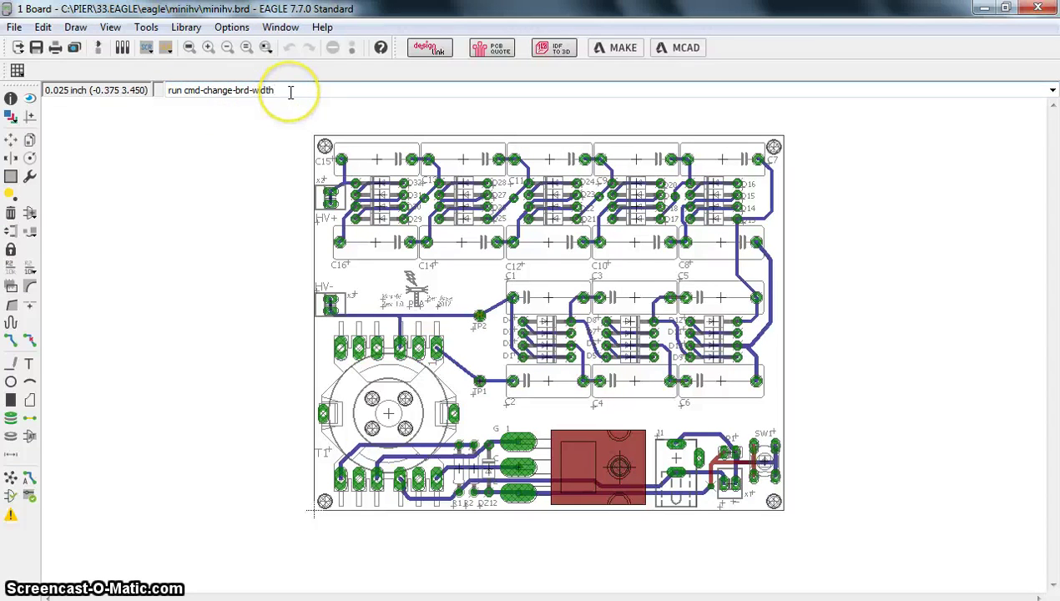
key(Return)
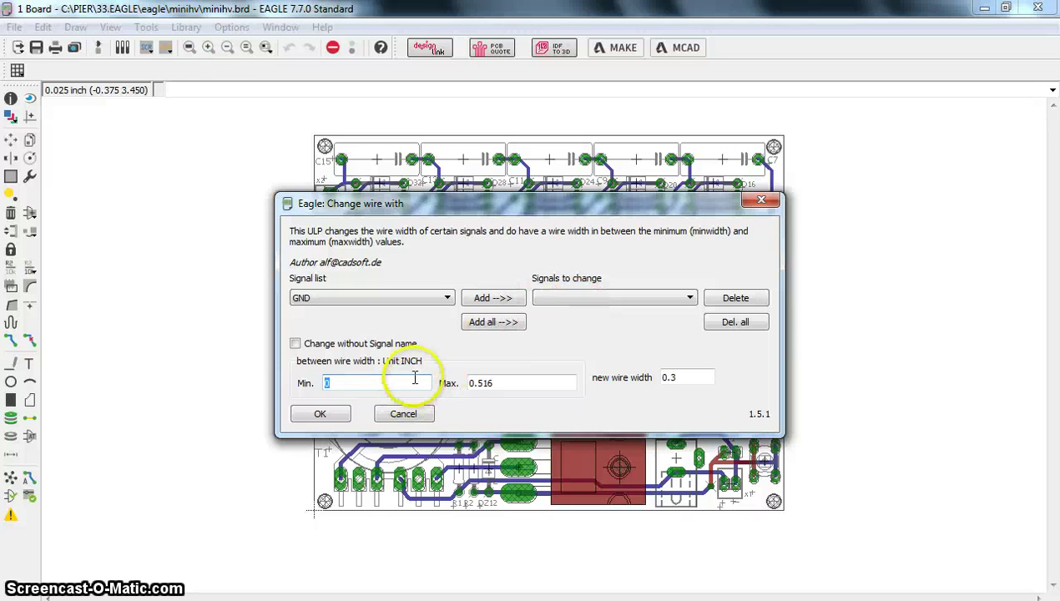
Step: Add all signals to the width change list, apply a new wire width of 0.5 inch and inspect the widened tracks
click(321, 298)
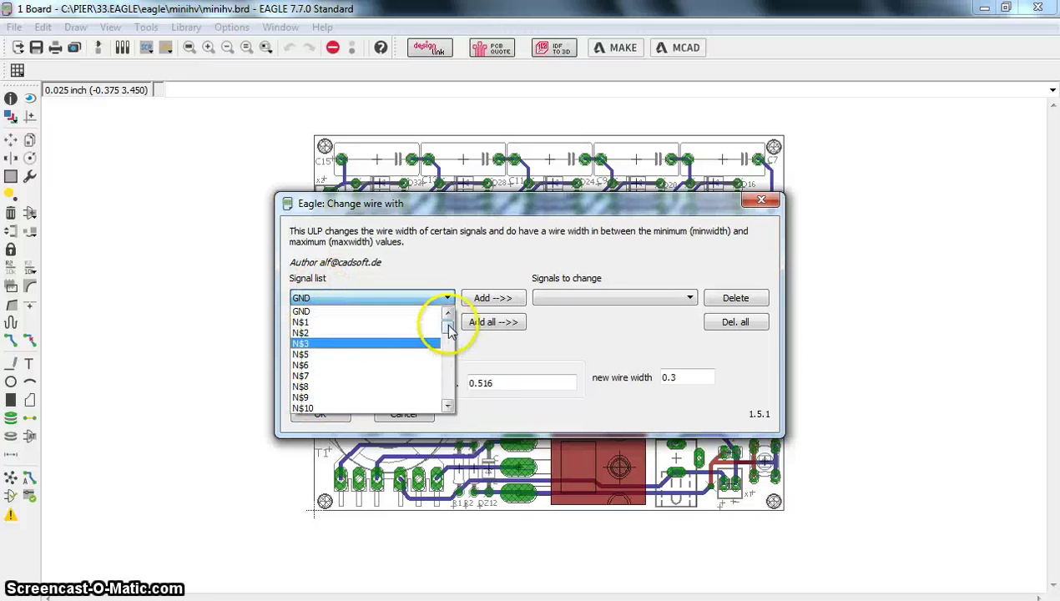
mouse_move(446, 328)
mouse_down()
mouse_move(443, 390)
mouse_move(426, 327)
mouse_move(450, 312)
mouse_up()
click(482, 323)
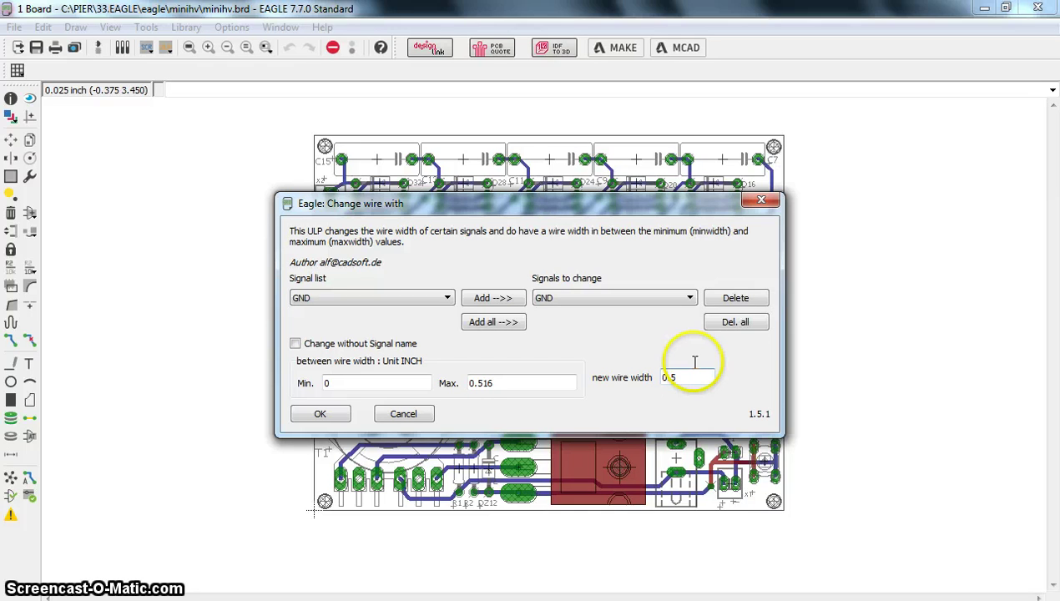
click(321, 414)
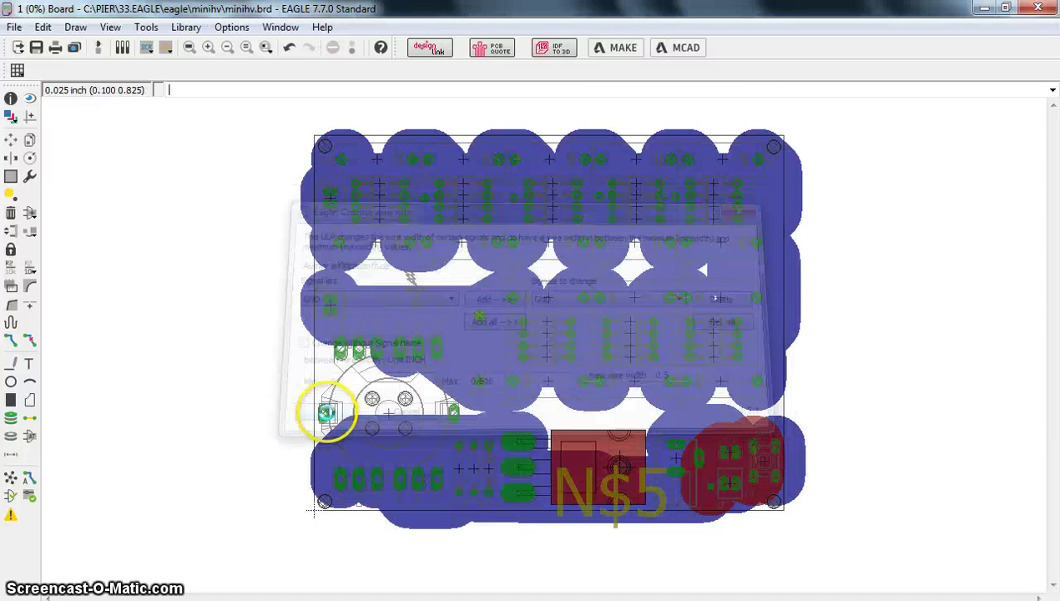
scroll(490, 327, up, 3)
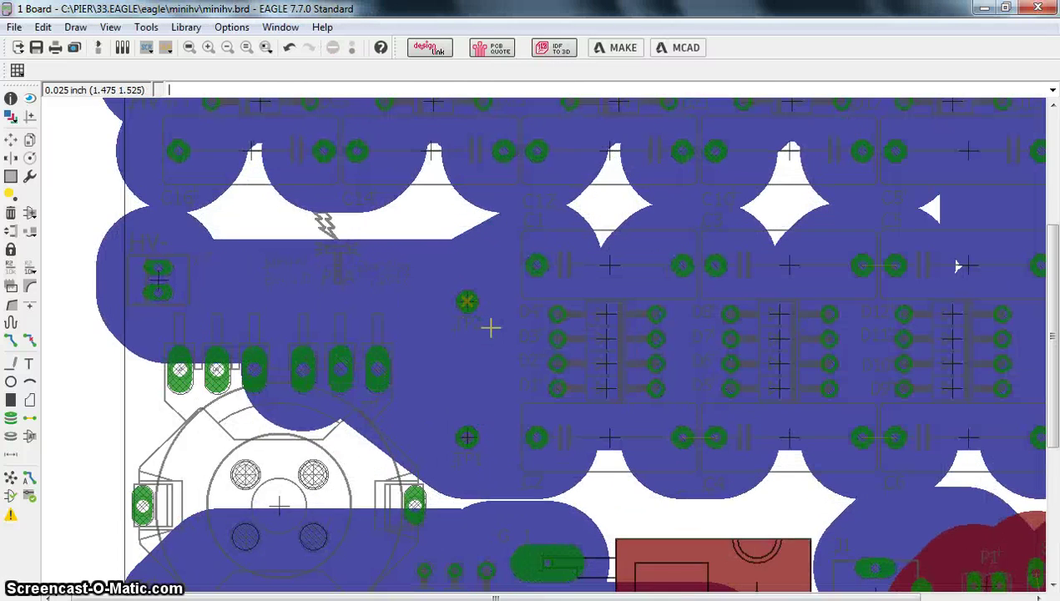
scroll(490, 327, down, 4)
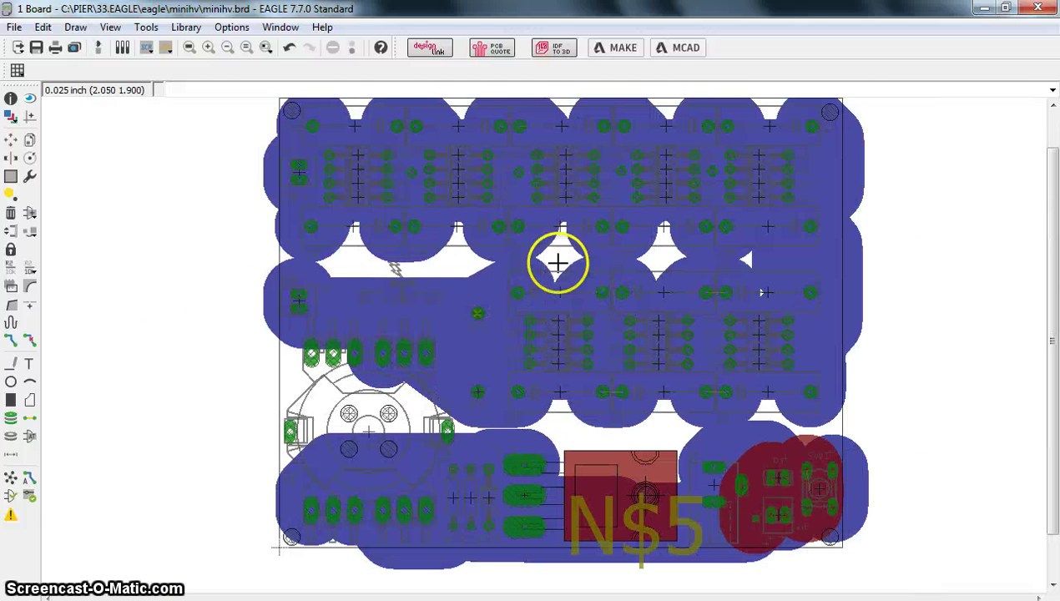
scroll(532, 266, down, 1)
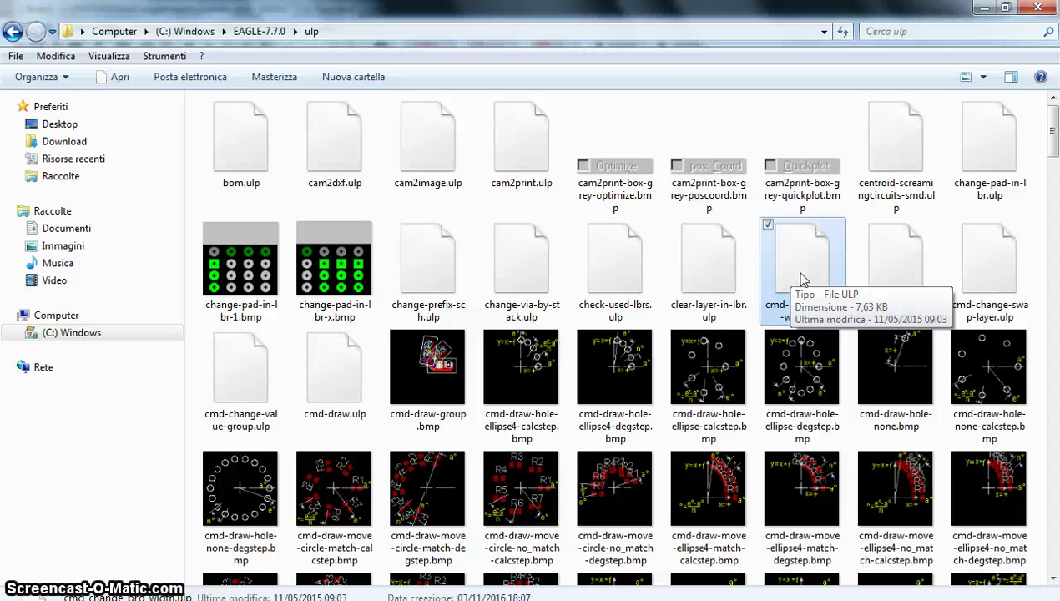
Step: Open cmd-change-brd-width.ulp from the ulp folder in Notepad++, read through its code and return to the EAGLE board
right_click(802, 282)
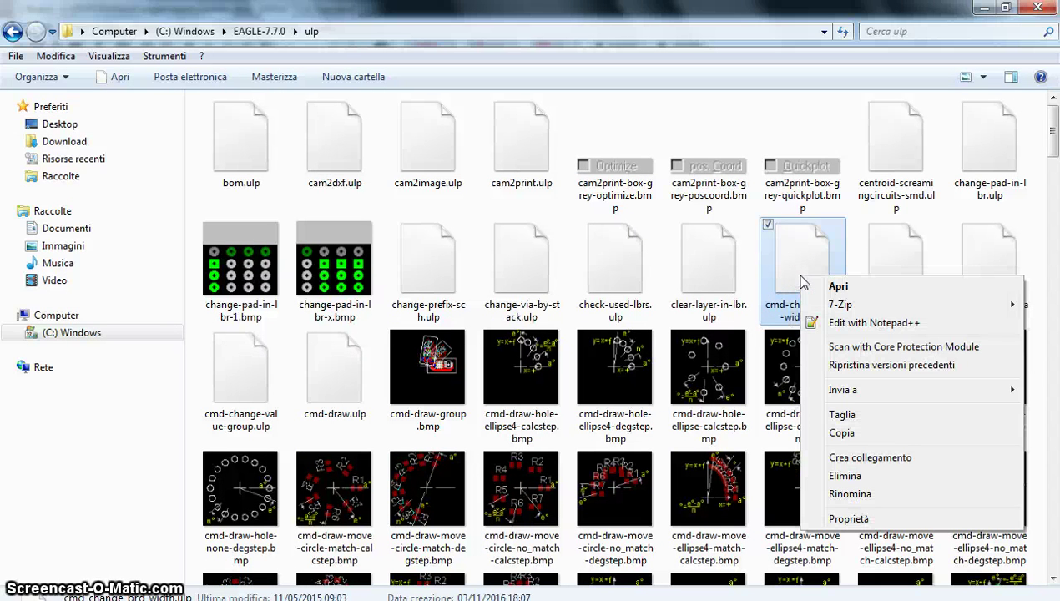
click(857, 325)
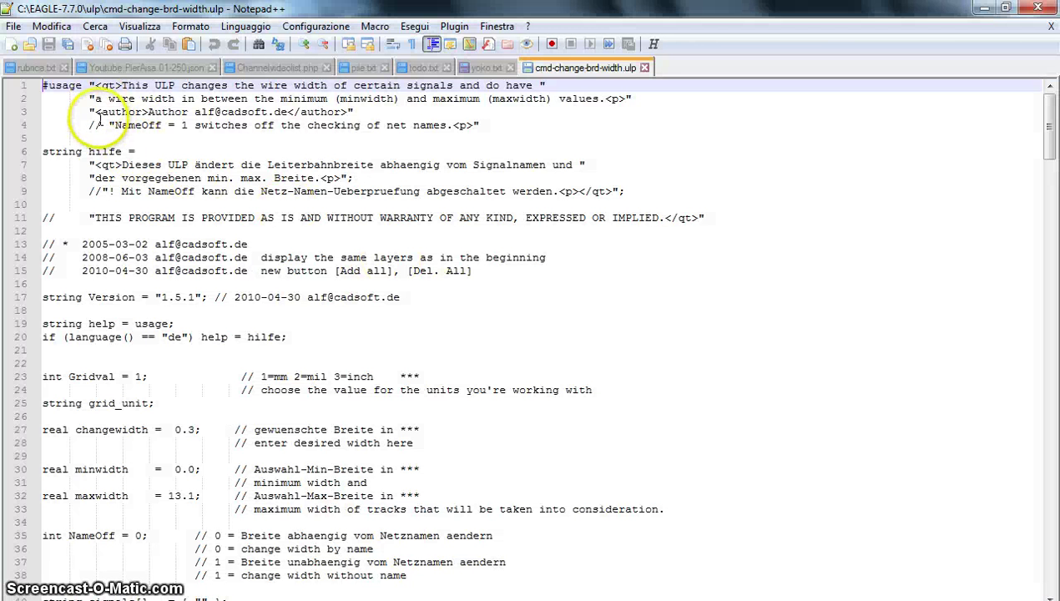
scroll(98, 121, down, 7)
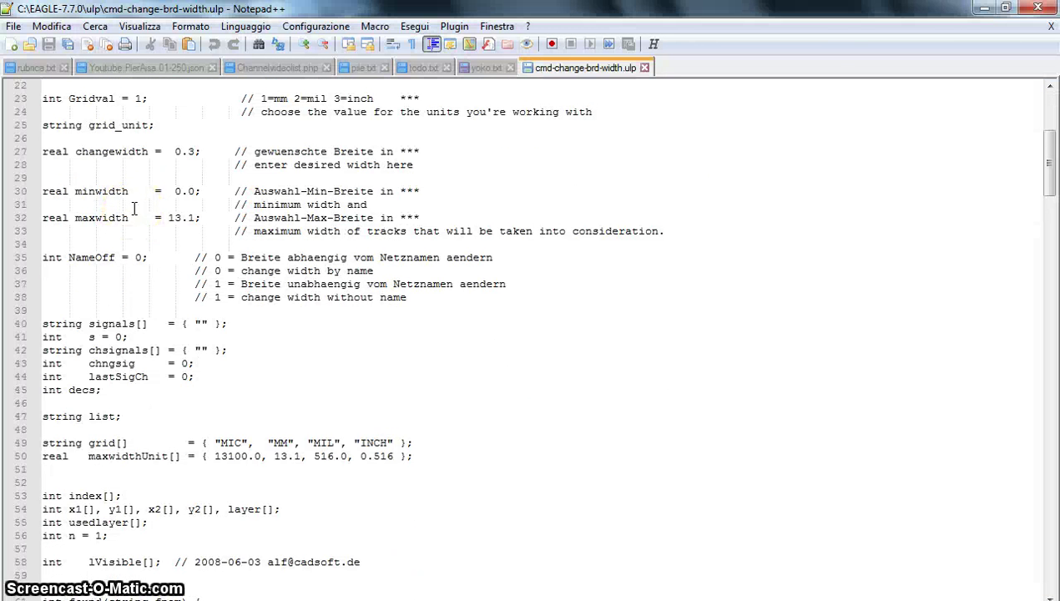
scroll(133, 208, down, 3)
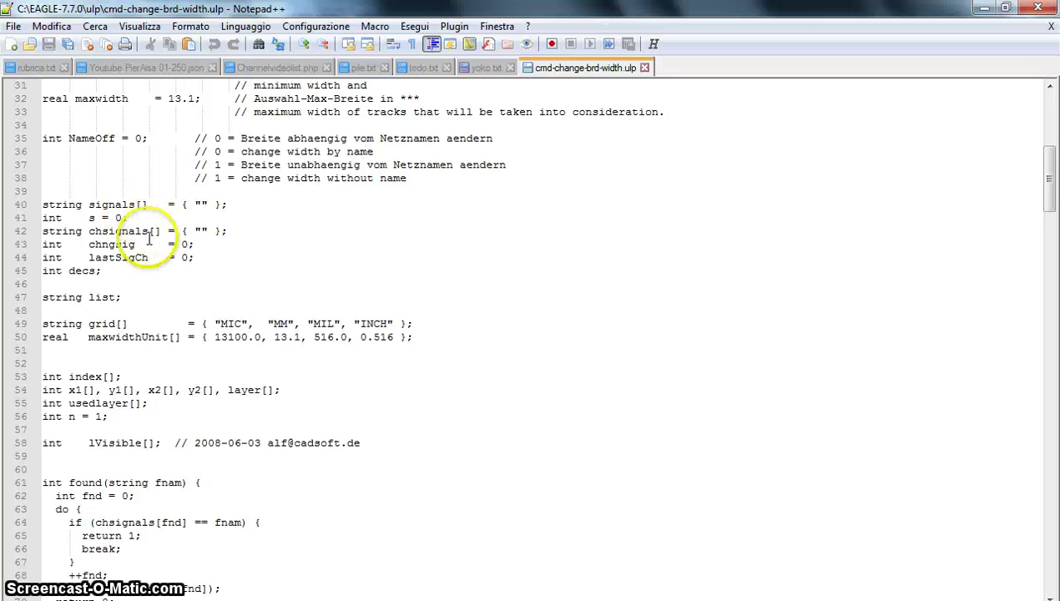
scroll(109, 288, down, 3)
scroll(106, 290, down, 3)
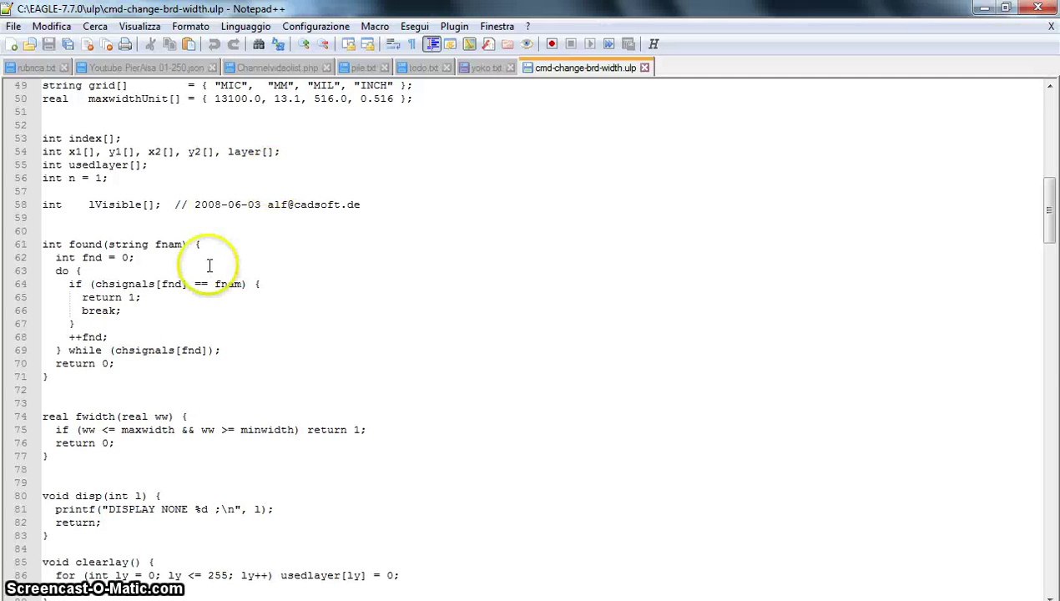
scroll(203, 338, down, 3)
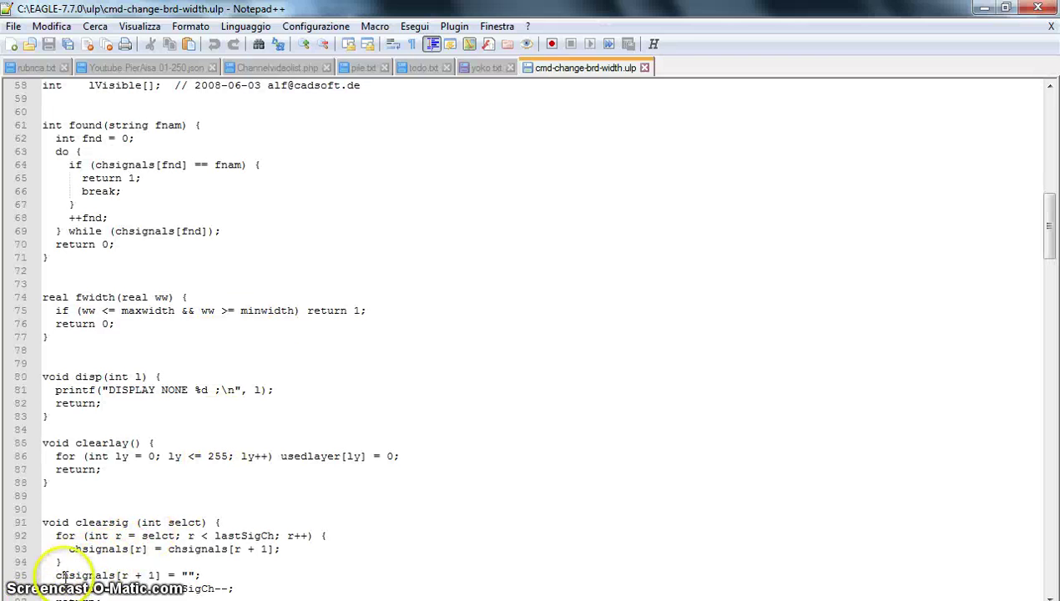
key(alt+Tab)
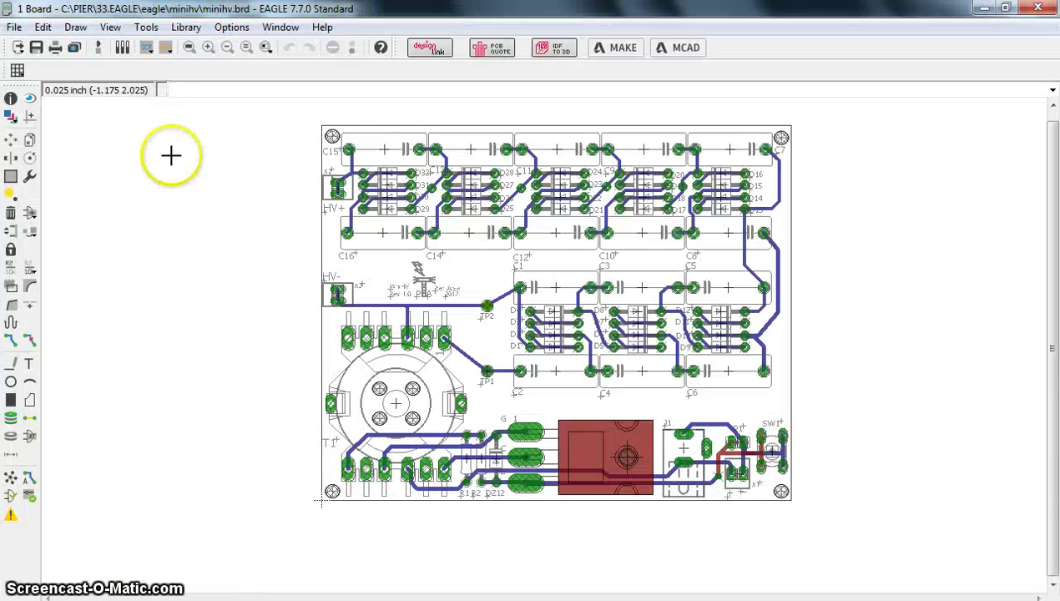
Step: Switch to the minihv schematic, look over the voltage multiplier circuit and run the electrical rule check
click(99, 49)
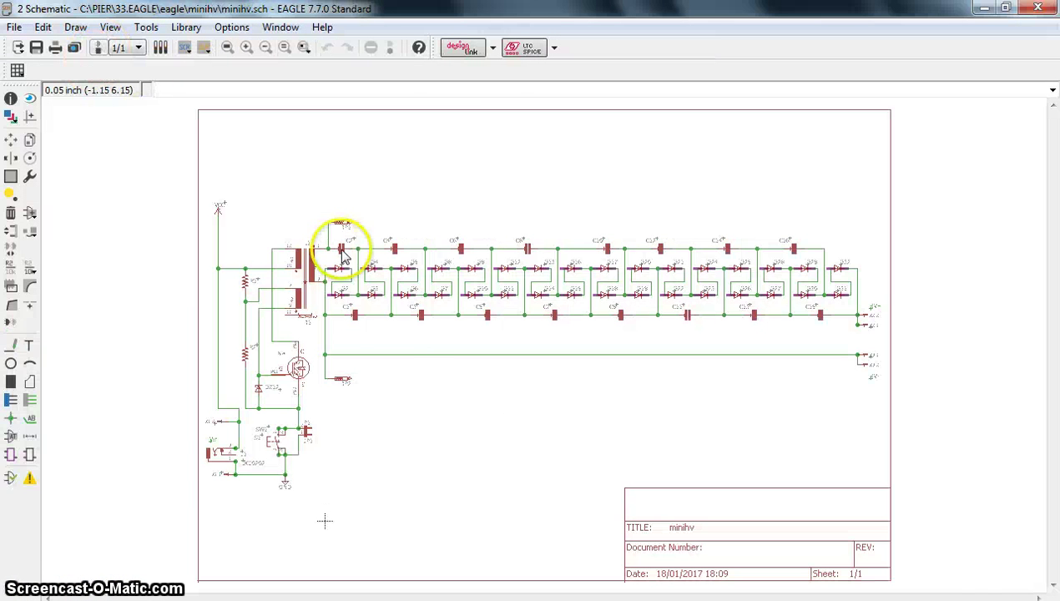
scroll(405, 308, up, 3)
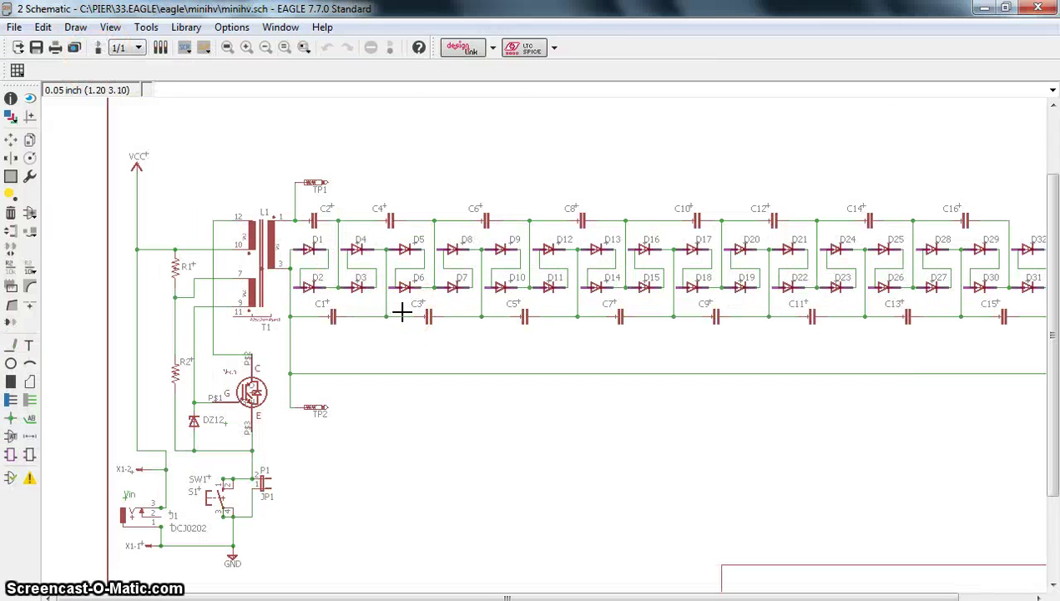
scroll(401, 311, down, 1)
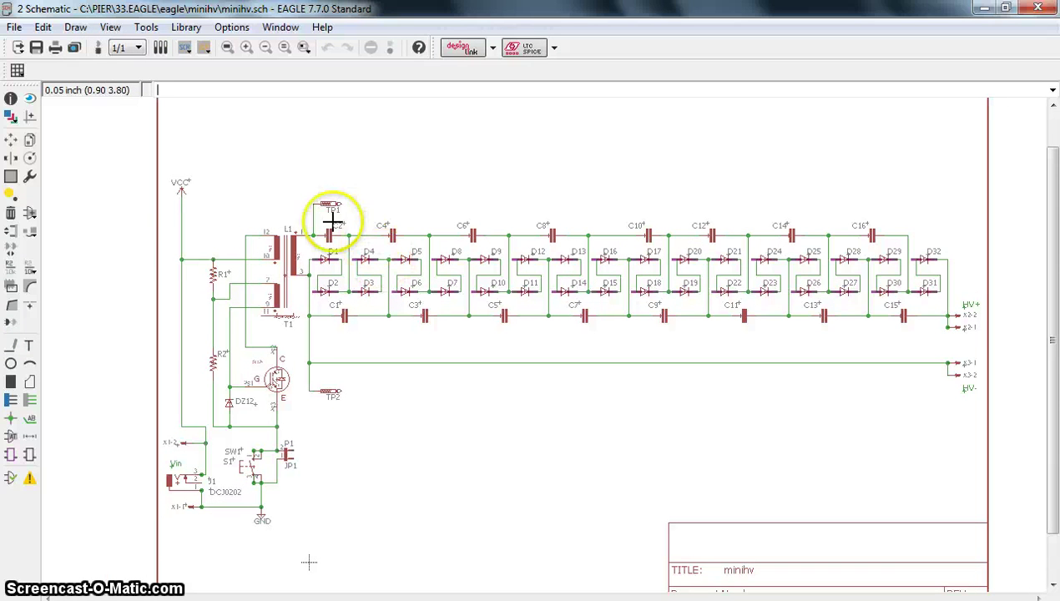
click(11, 479)
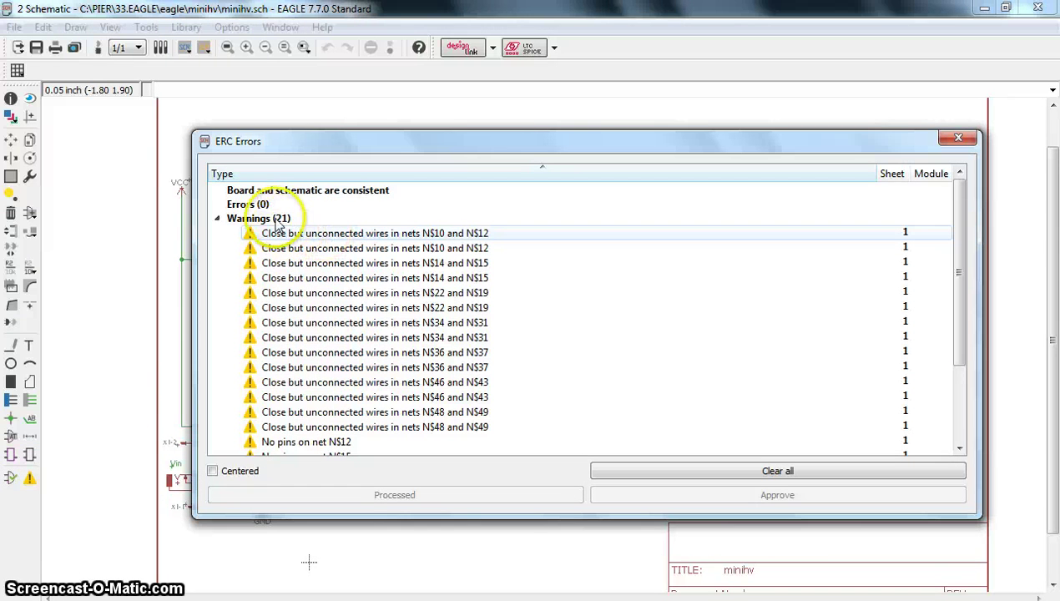
Step: Locate the unconnected-wire warnings for nets N$10/N$12 and N$14/N$15 in the schematic, keeping the ERC Errors window clear of the circuit
drag(351, 147, 542, 110)
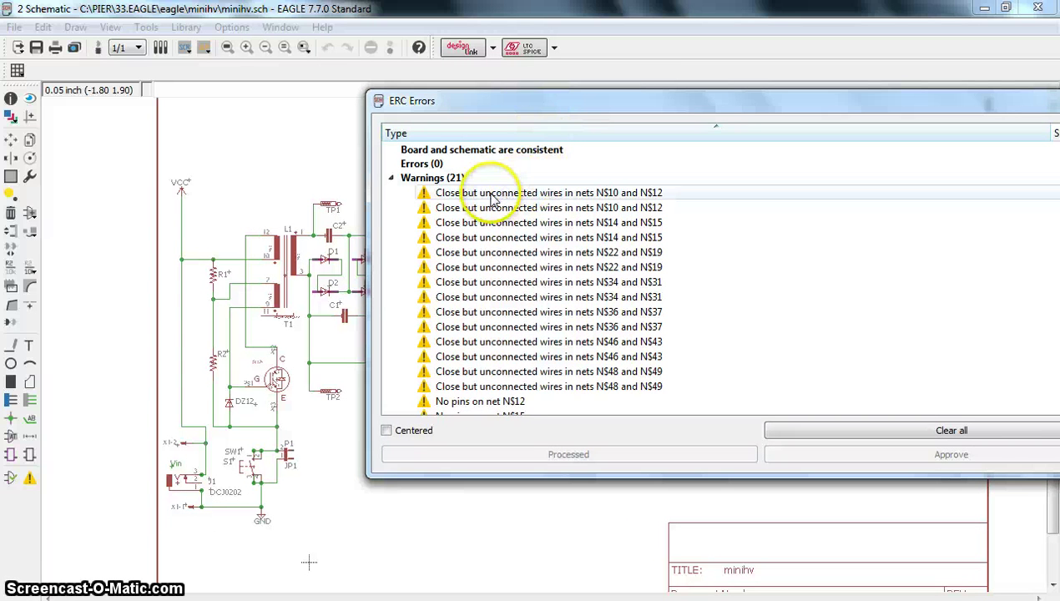
click(450, 192)
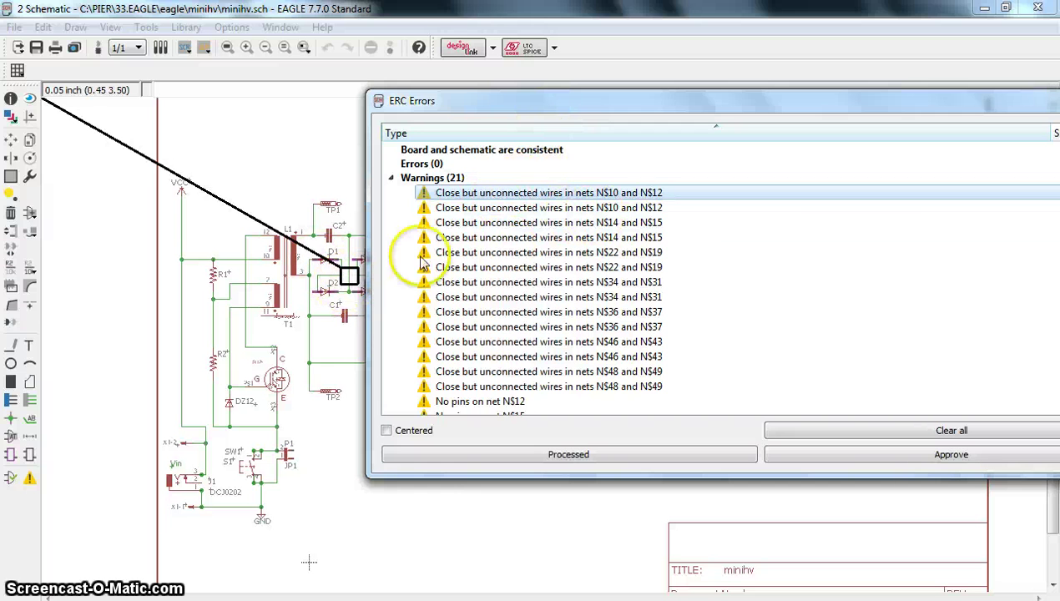
click(464, 222)
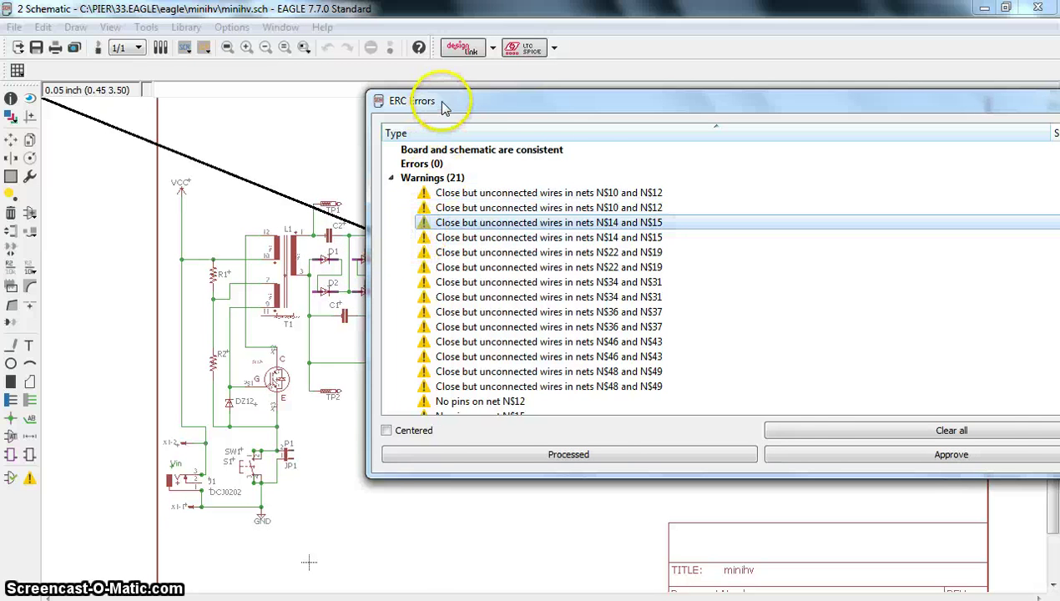
drag(449, 106, 525, 118)
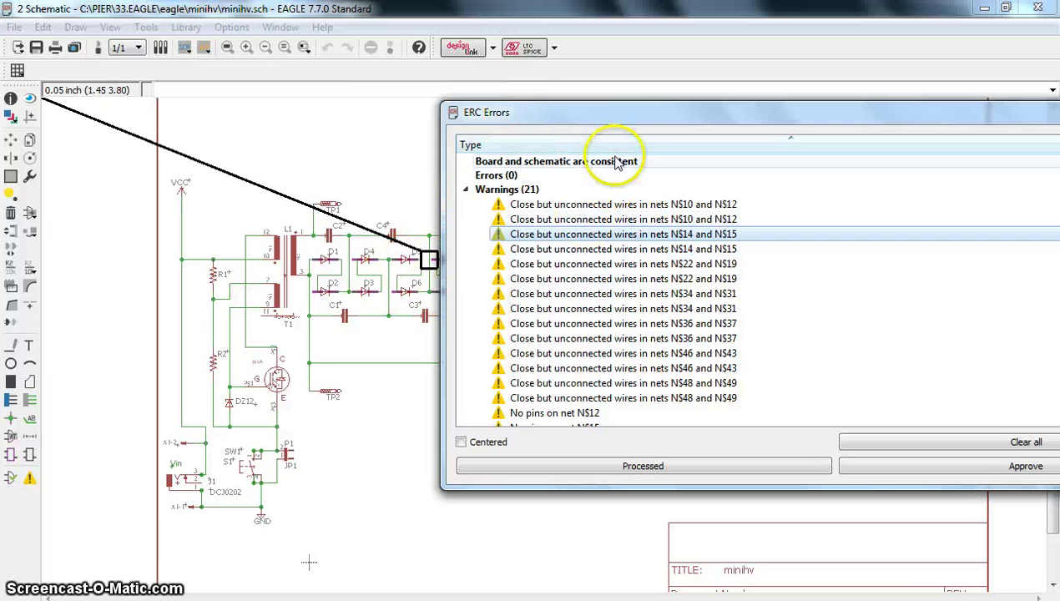
drag(619, 114, 606, 105)
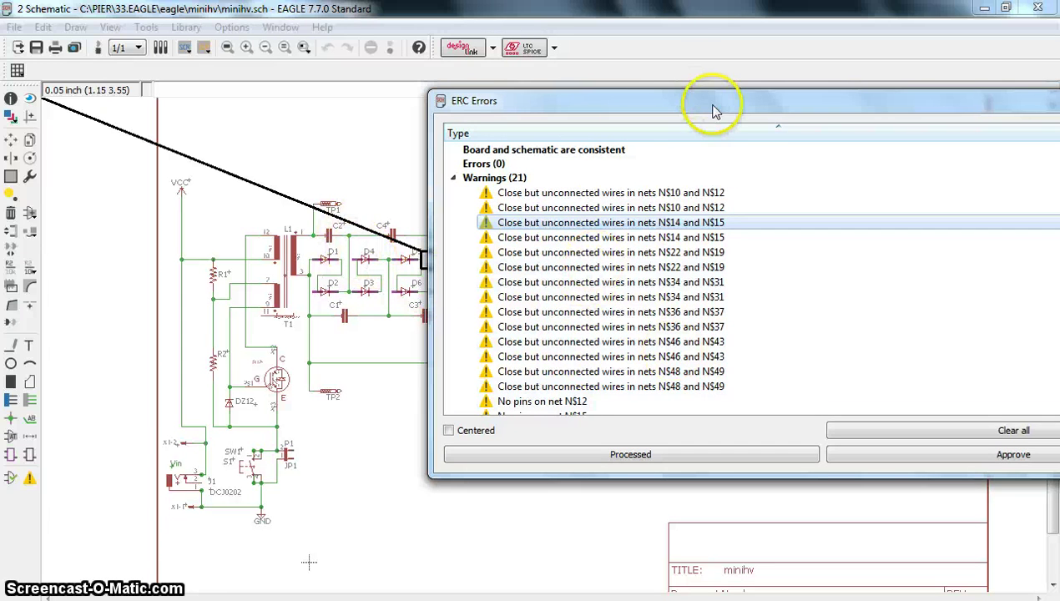
drag(709, 106, 580, 93)
Step: Locate the "No pins on net N$12" warning near diodes D1 to D4, read the remaining ERC warnings and close the list
click(409, 389)
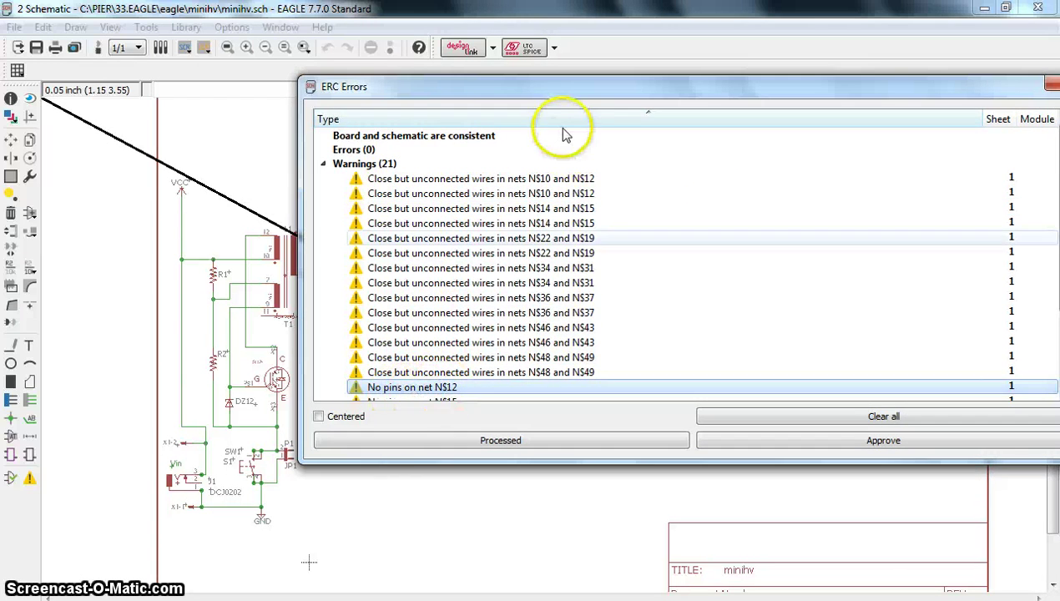
drag(587, 93, 737, 94)
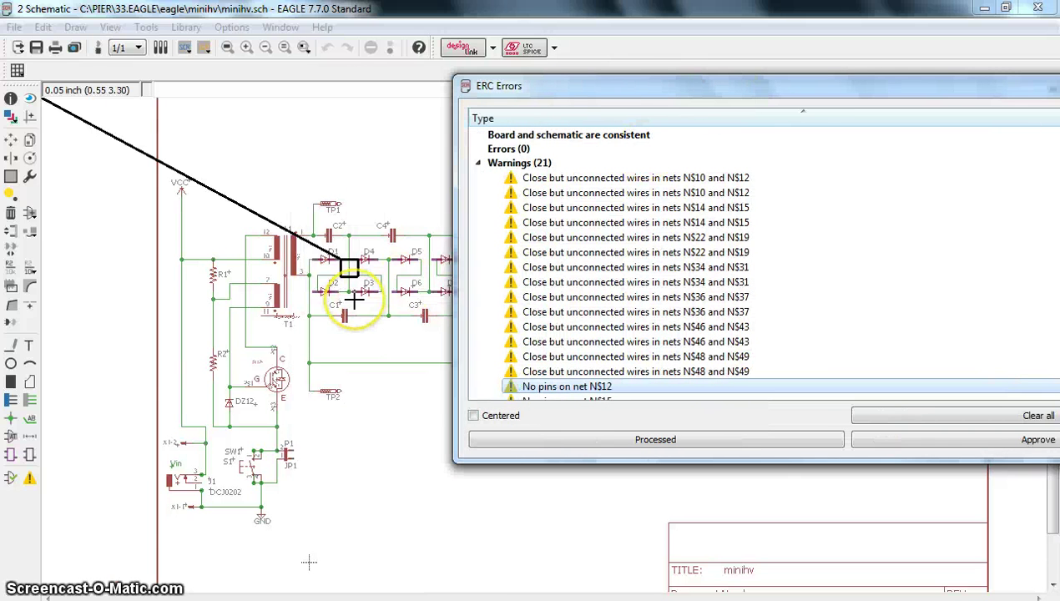
scroll(354, 301, up, 3)
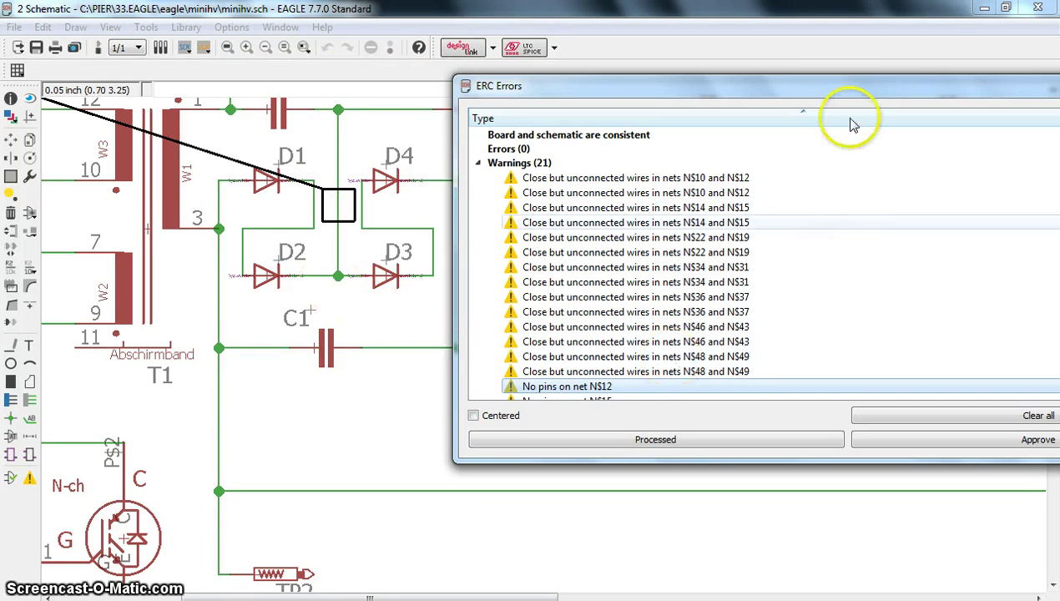
drag(851, 85, 659, 65)
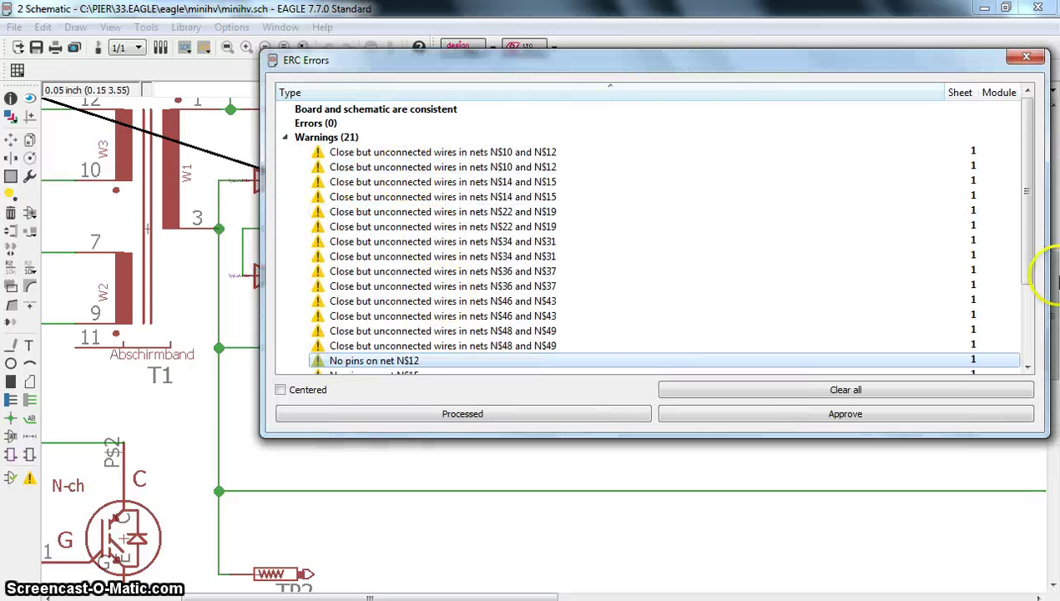
drag(1028, 257, 1040, 322)
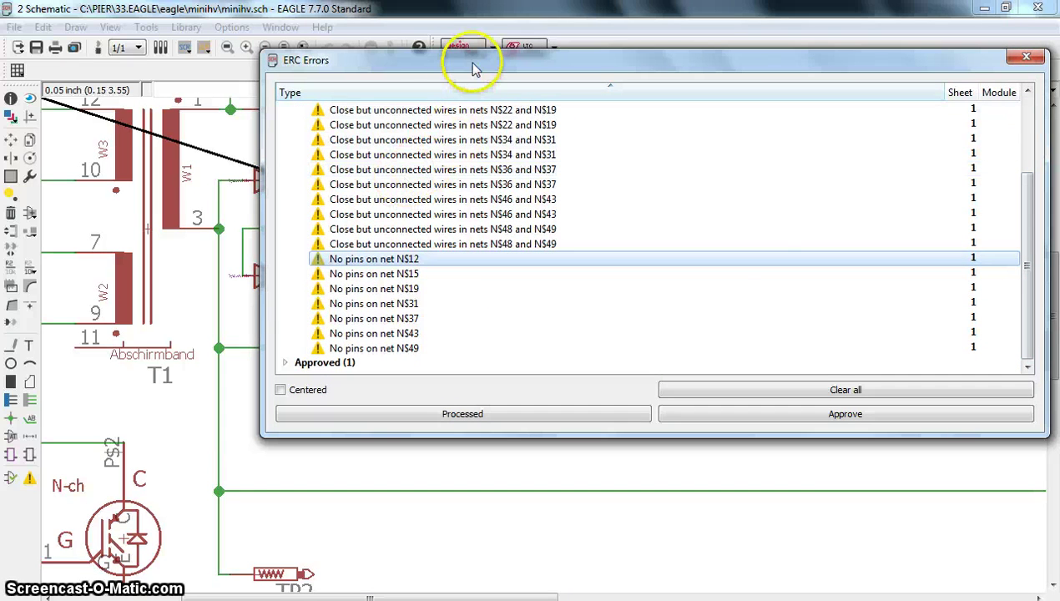
click(1020, 61)
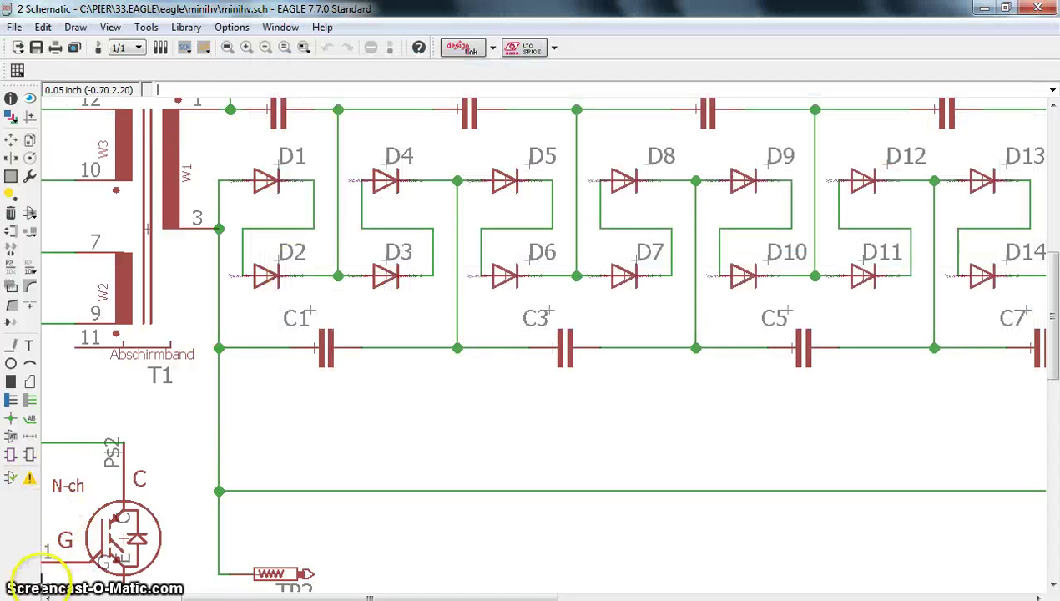
Step: Return to the board, run the electrical rule check from there, clear all listed ERC entries and go back to the board
key(alt+1)
scroll(167, 526, up, 3)
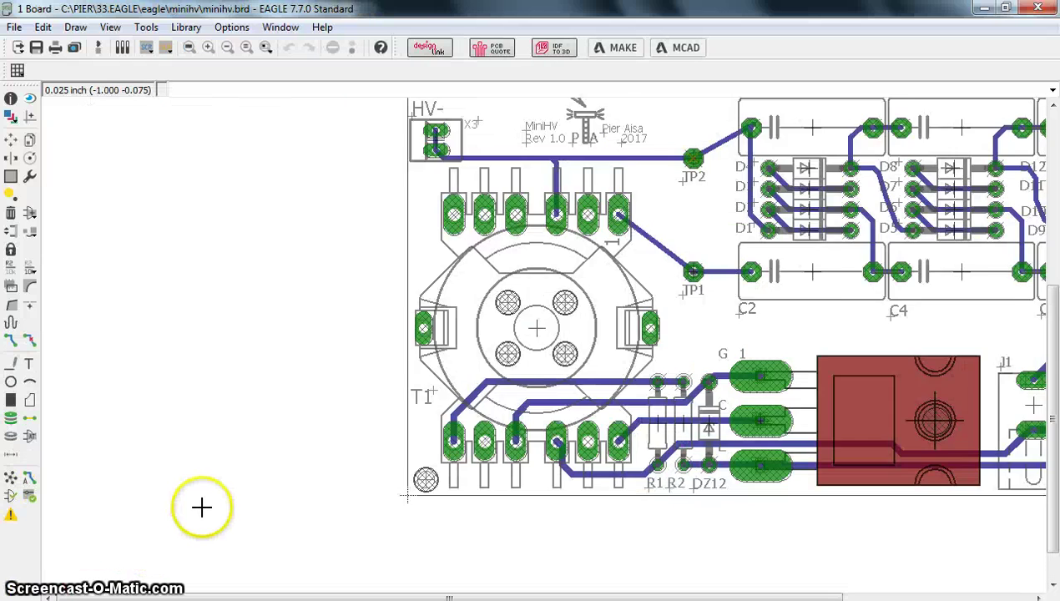
scroll(392, 505, down, 1)
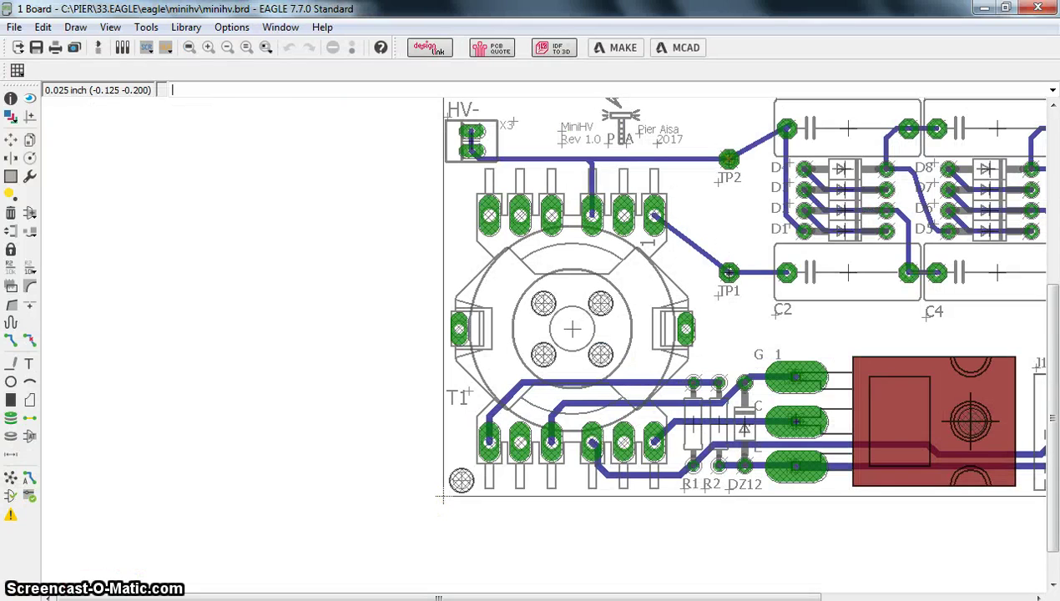
scroll(250, 530, down, 1)
scroll(440, 506, down, 1)
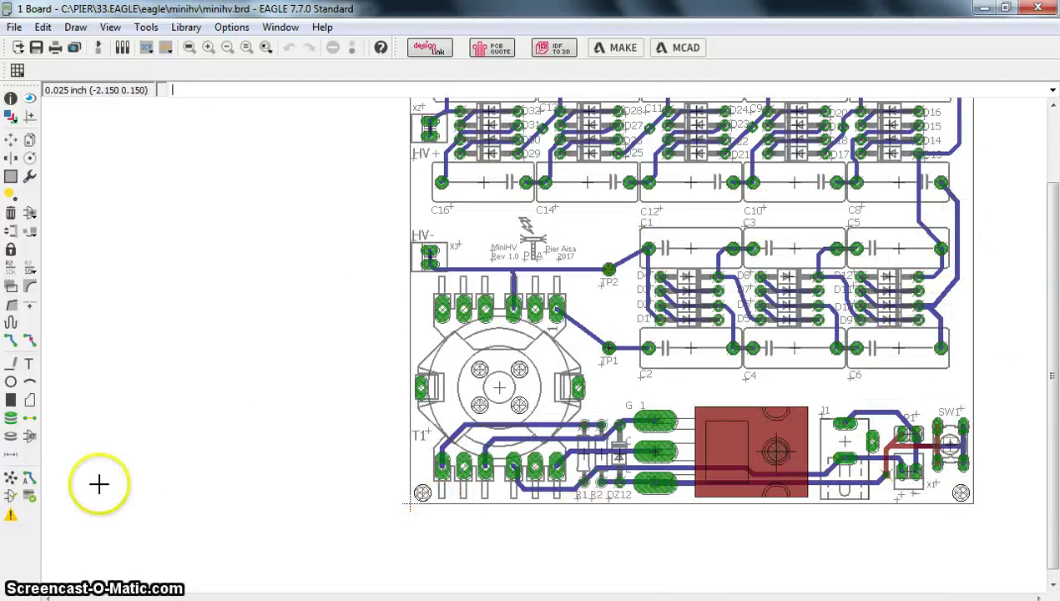
click(11, 496)
click(876, 392)
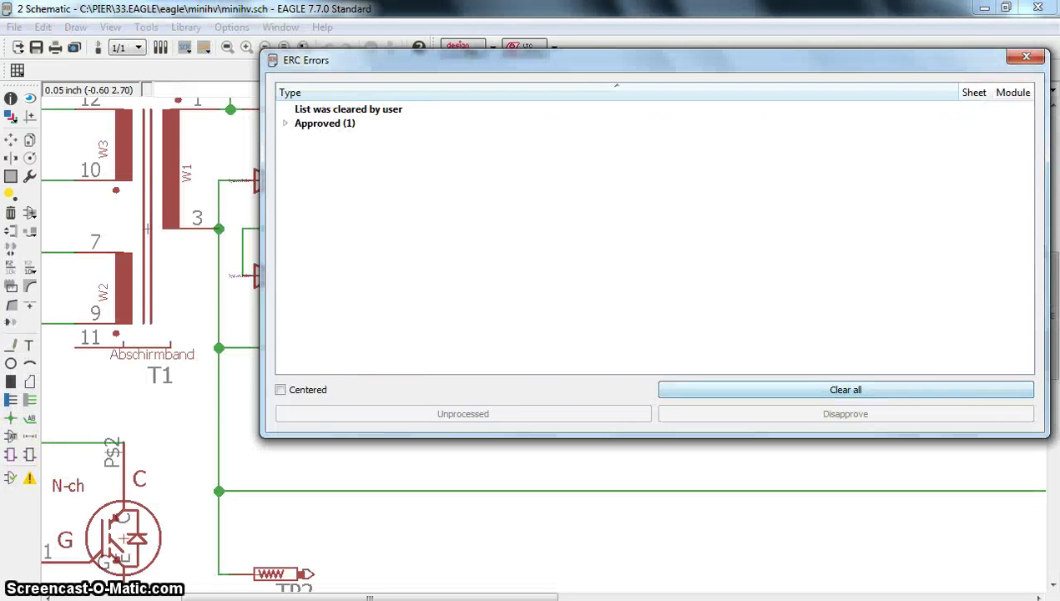
click(133, 90)
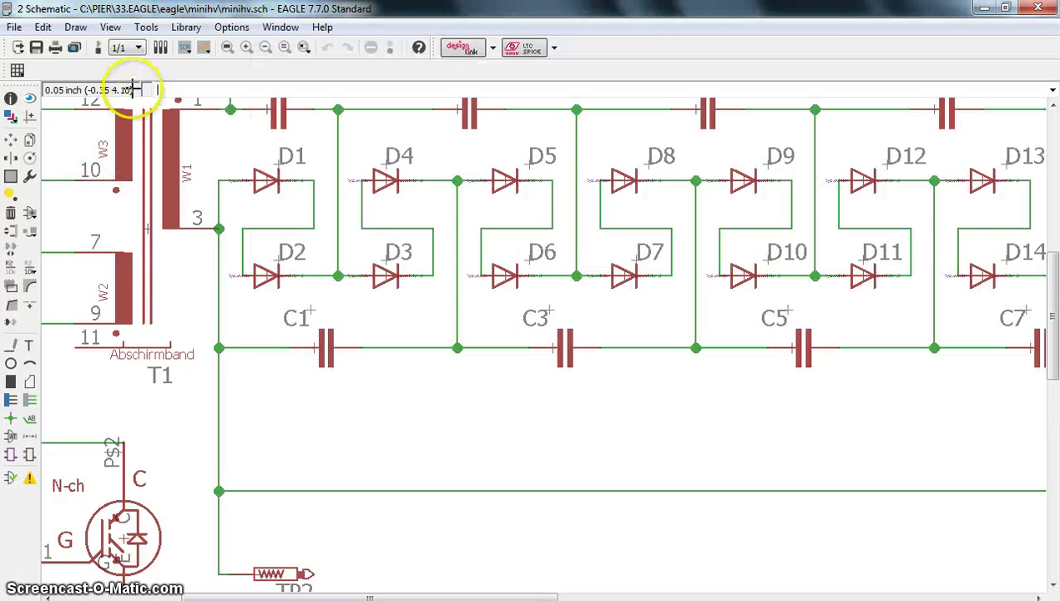
click(96, 48)
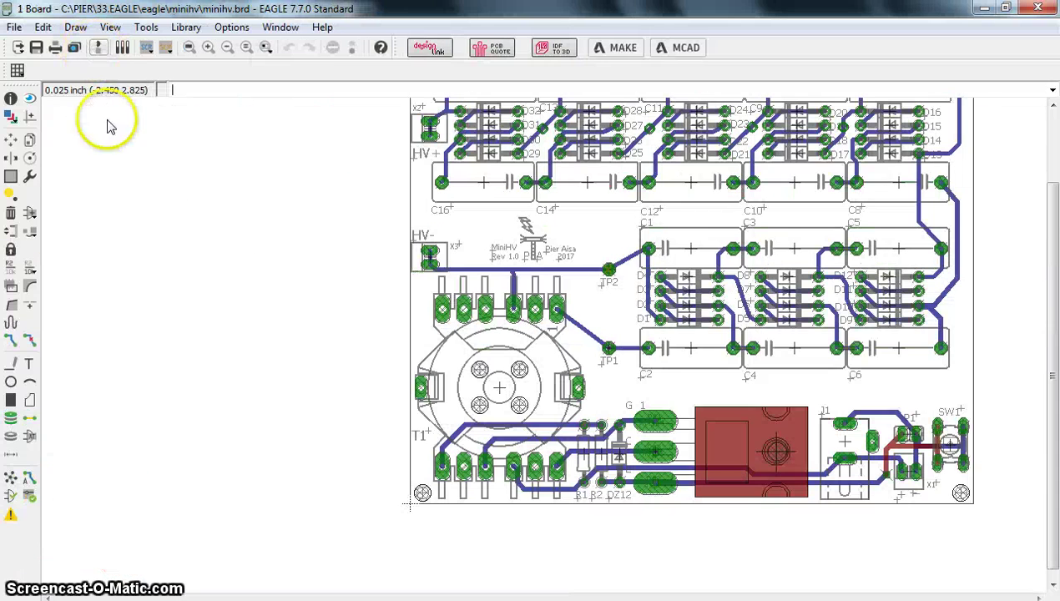
Step: Open the board's DRC settings and review the layer setup and minimum clearance rules
click(30, 499)
drag(212, 248, 371, 136)
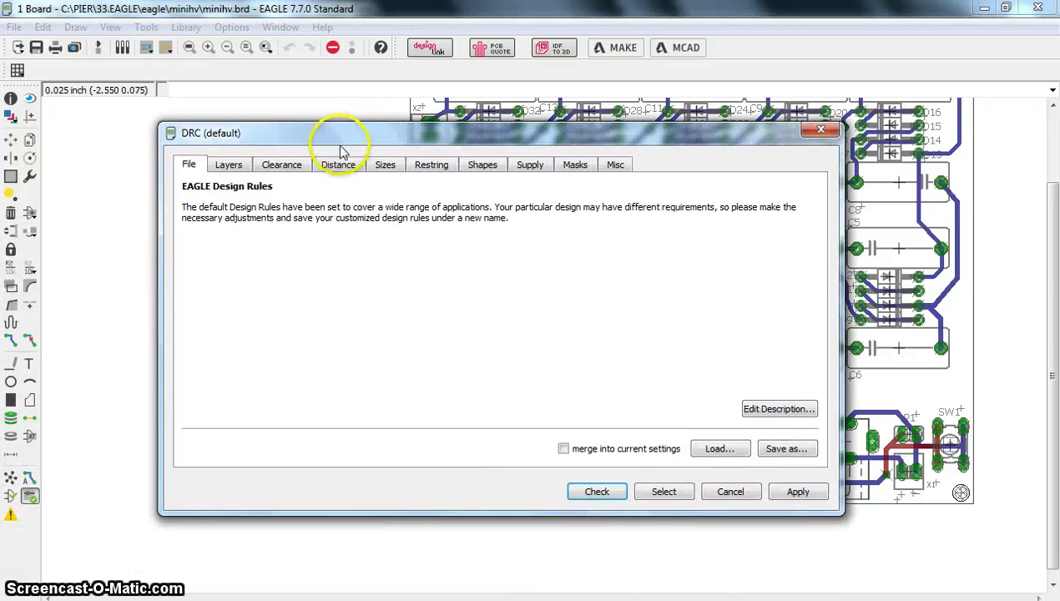
click(228, 165)
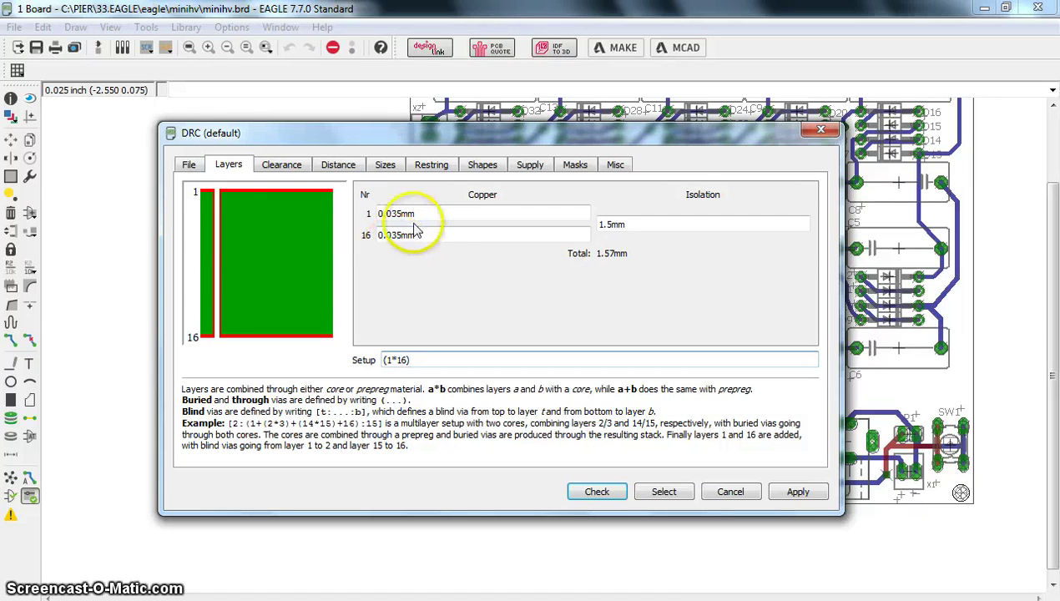
click(301, 171)
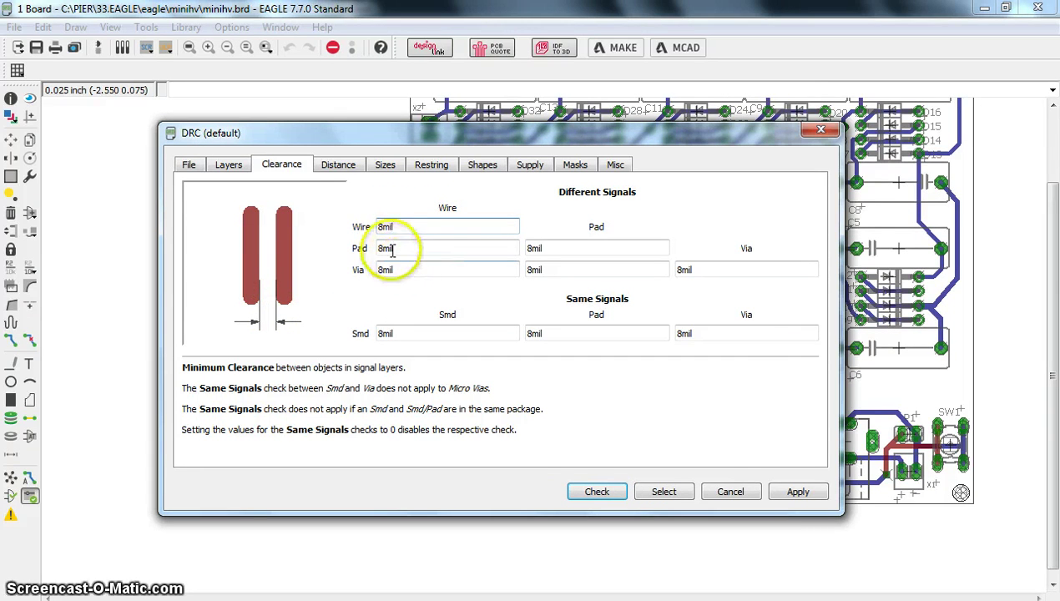
Step: Review the DRC distance, sizes, restring, shapes and supply rules, and run the design rule check with the default settings
click(347, 167)
click(385, 167)
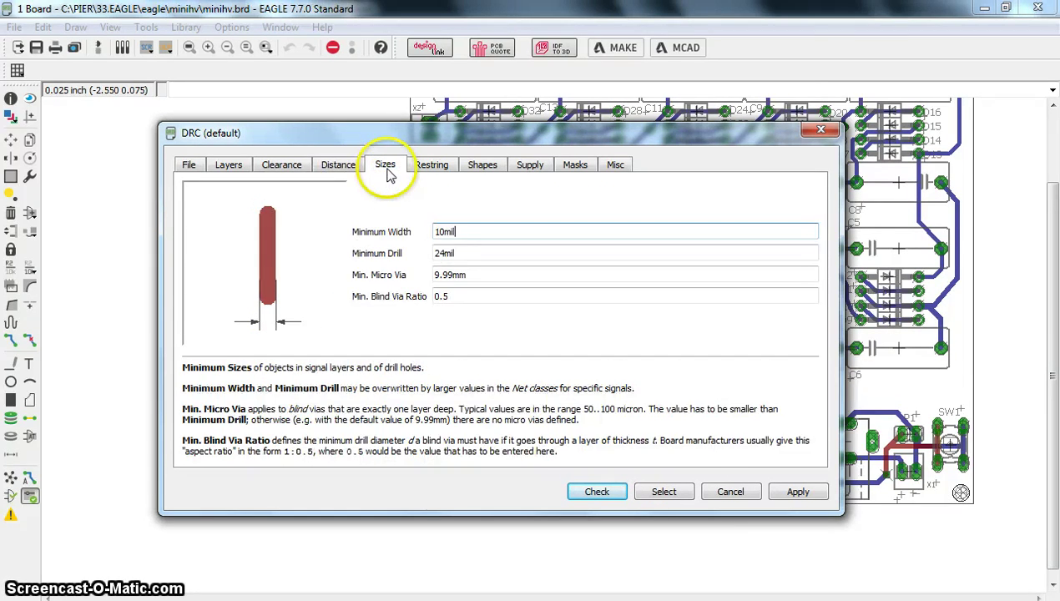
click(435, 167)
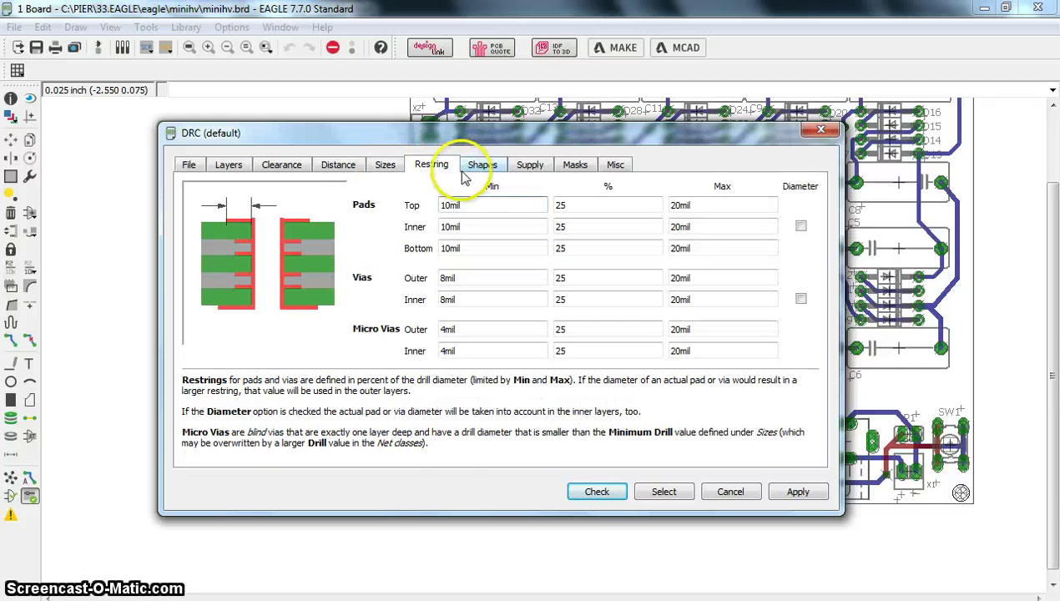
click(479, 170)
click(521, 168)
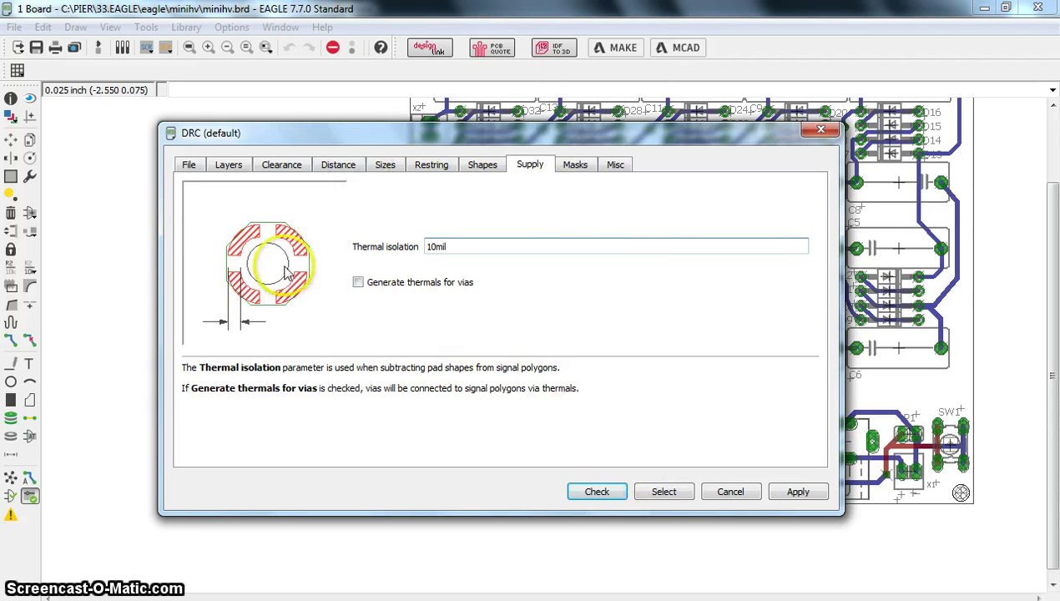
click(728, 492)
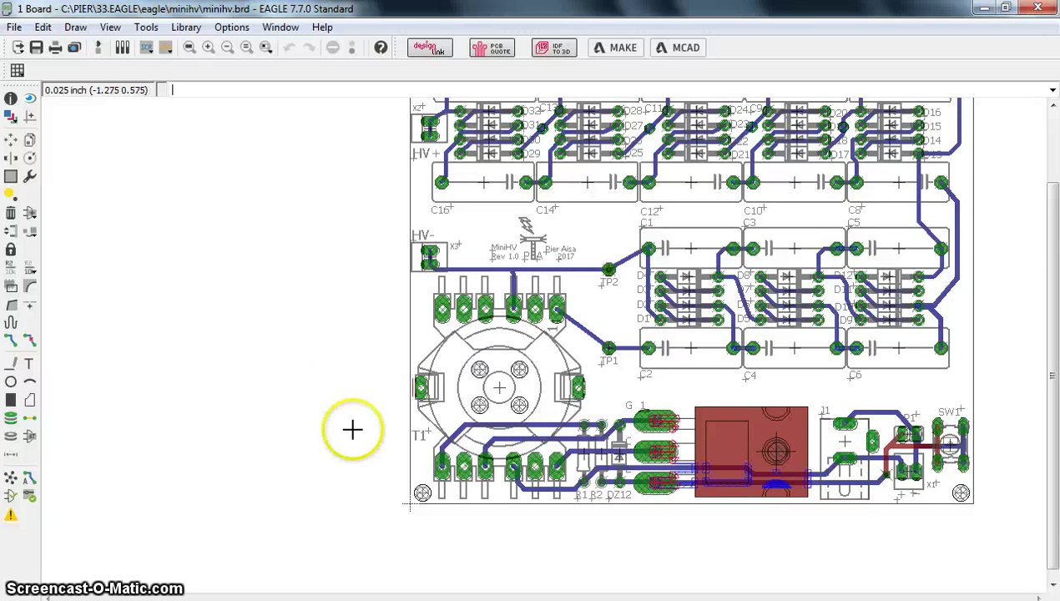
Step: Open the DRC error list and examine the first layer 16 clearance error at the via between D18 and D20
click(11, 516)
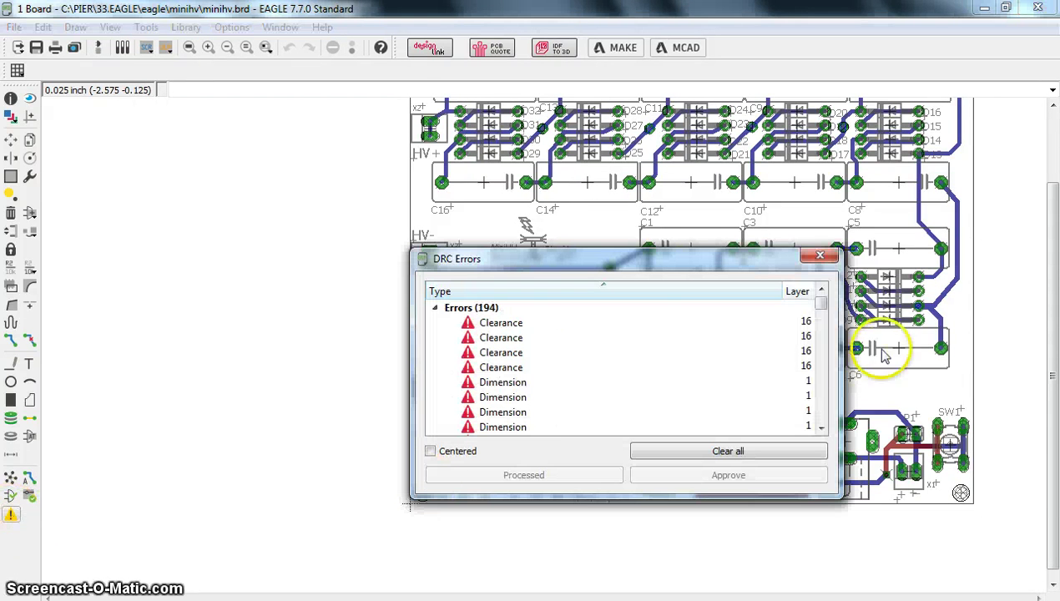
click(512, 326)
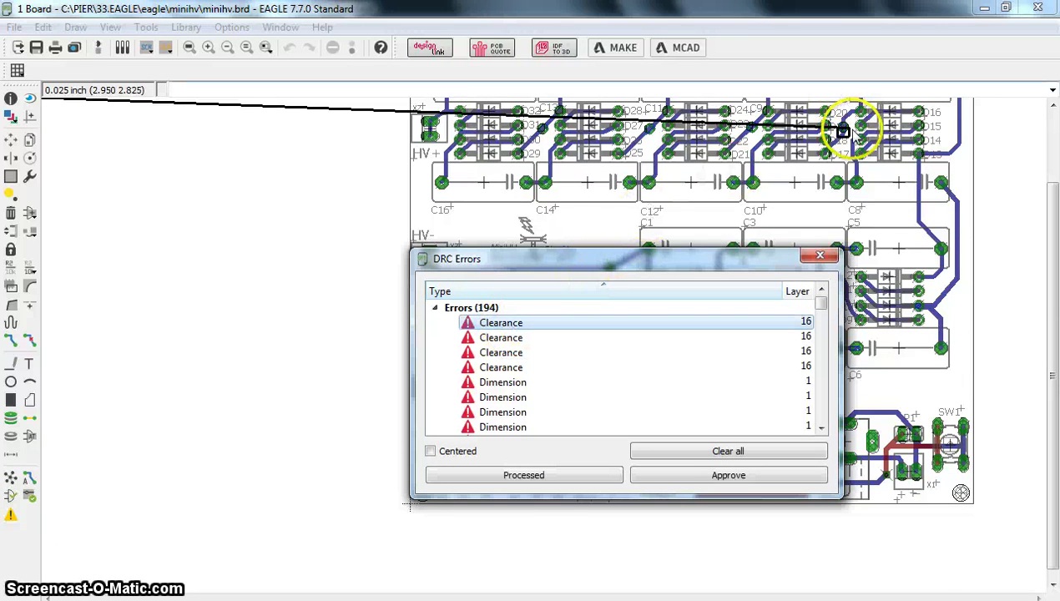
scroll(826, 134, up, 5)
scroll(826, 126, up, 3)
scroll(947, 208, down, 1)
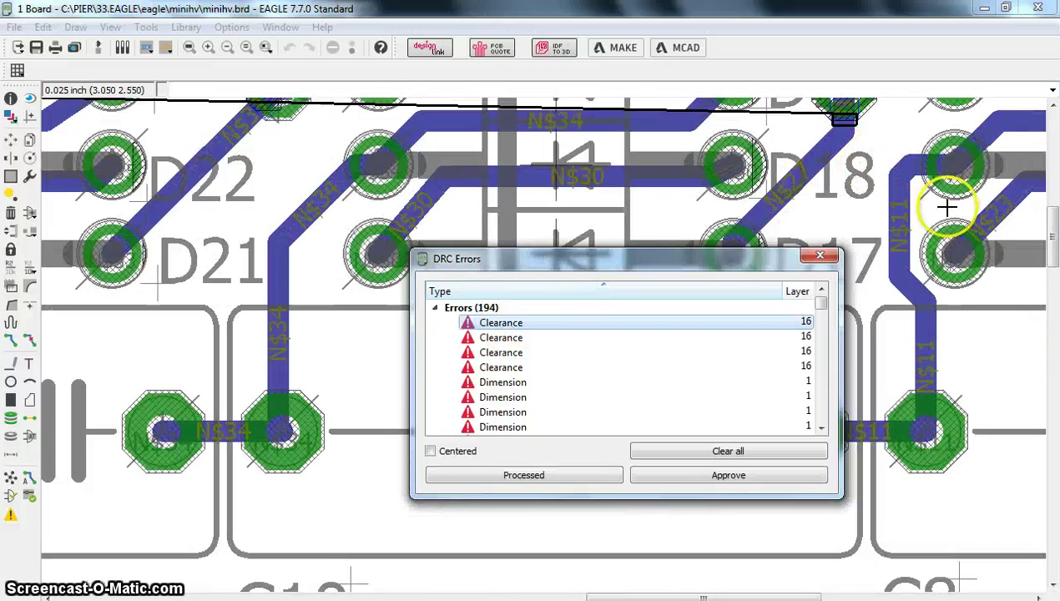
drag(1053, 242, 1043, 218)
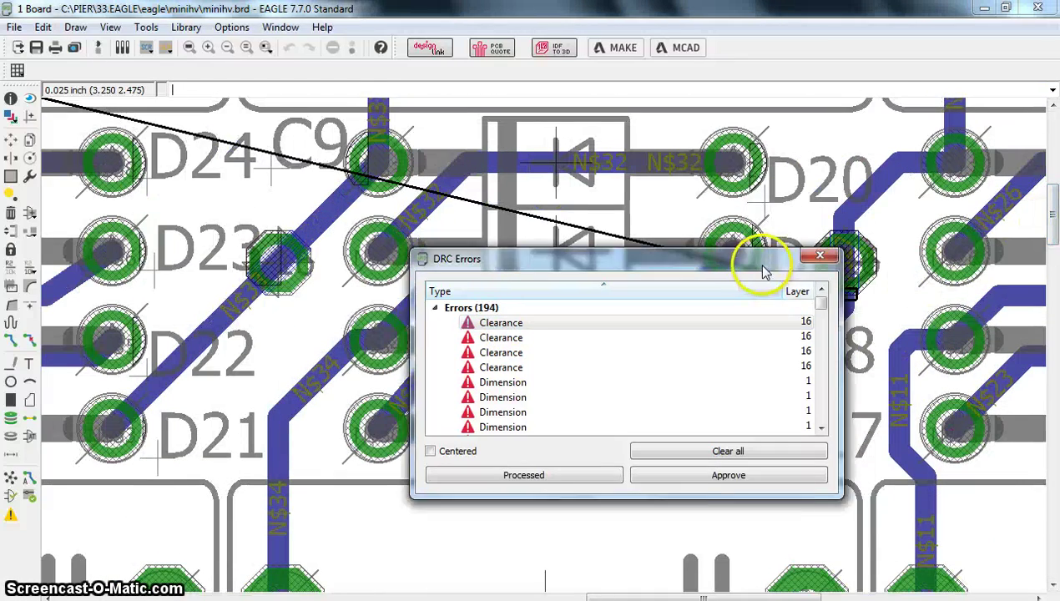
drag(752, 255, 766, 294)
scroll(846, 288, up, 2)
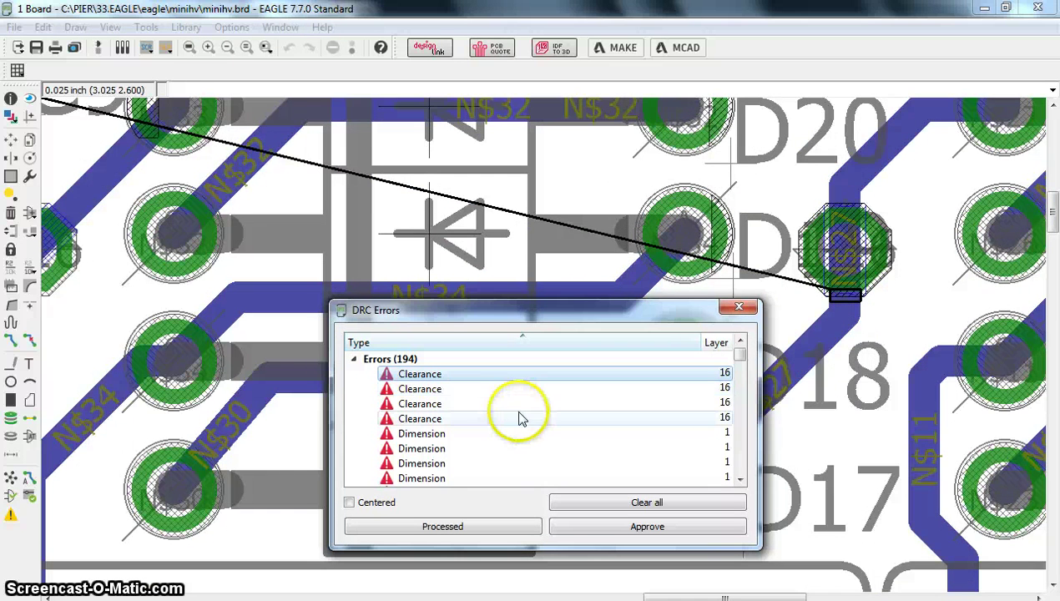
Step: Locate the second and third layer 16 clearance errors from the DRC list on the board
scroll(83, 421, down, 2)
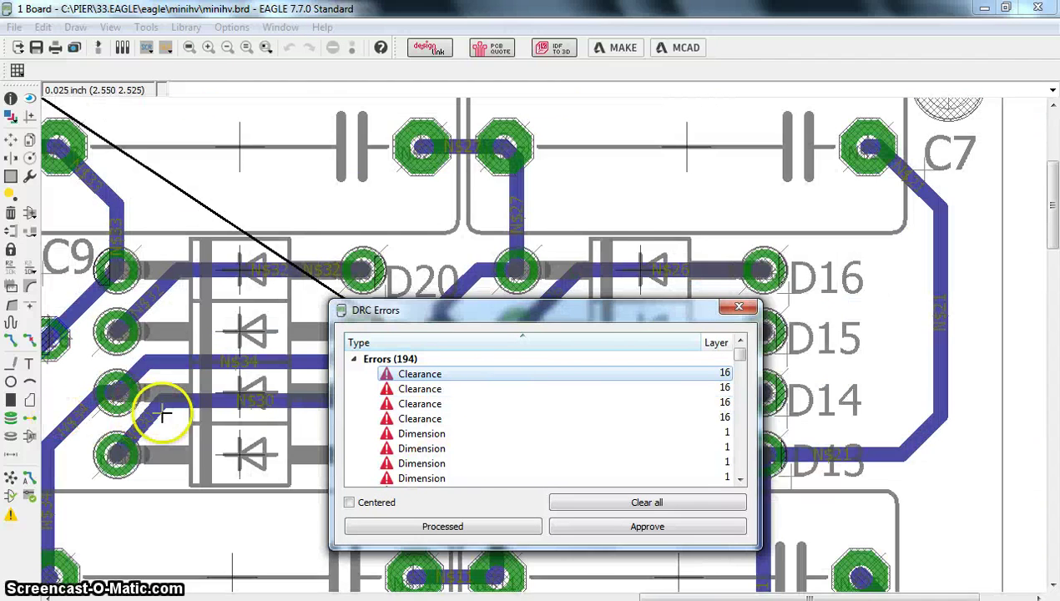
scroll(165, 415, down, 1)
scroll(165, 415, down, 1)
click(405, 389)
click(403, 404)
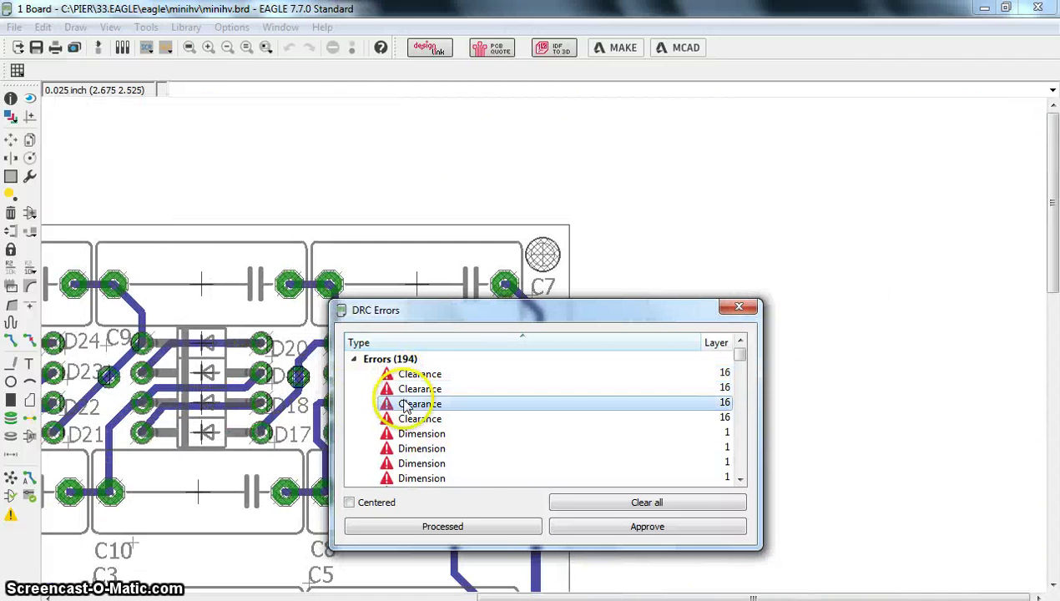
Step: Locate the fourth layer 16 clearance error from the DRC list, close the list and show the whole board
click(405, 418)
scroll(221, 462, down, 1)
scroll(277, 397, down, 1)
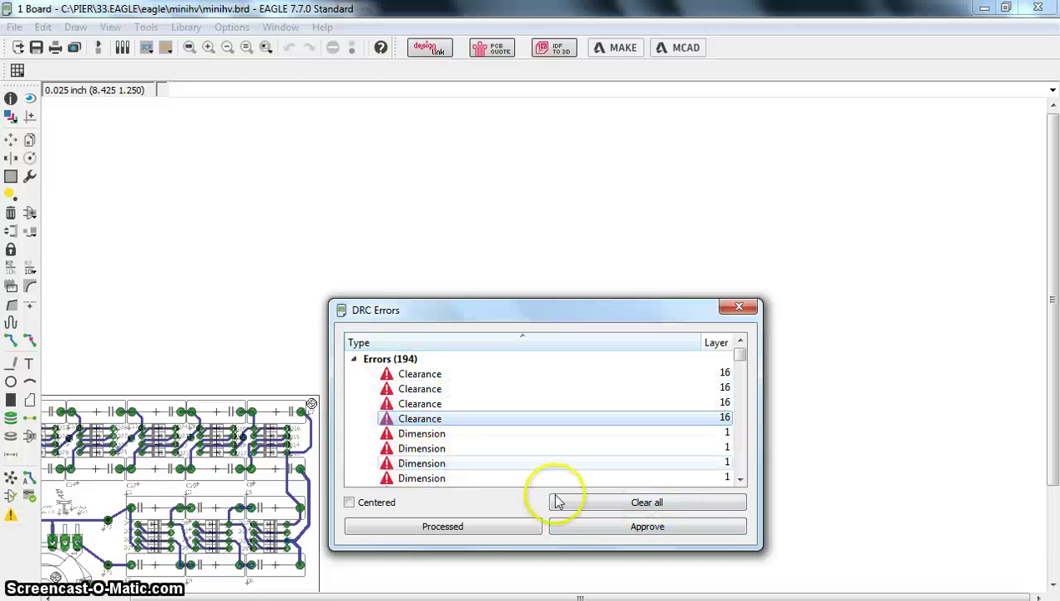
click(739, 307)
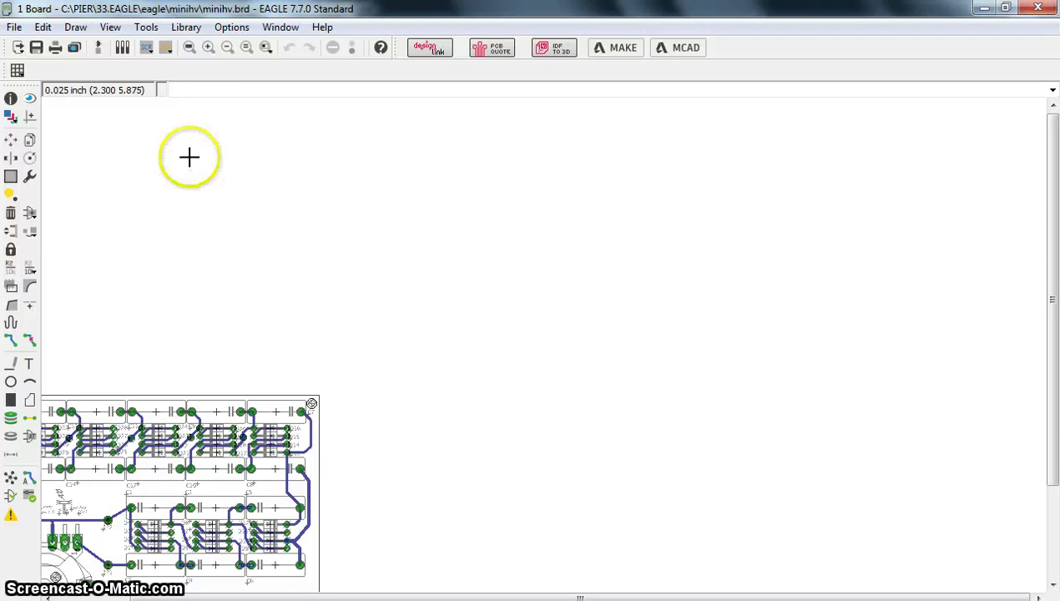
click(190, 48)
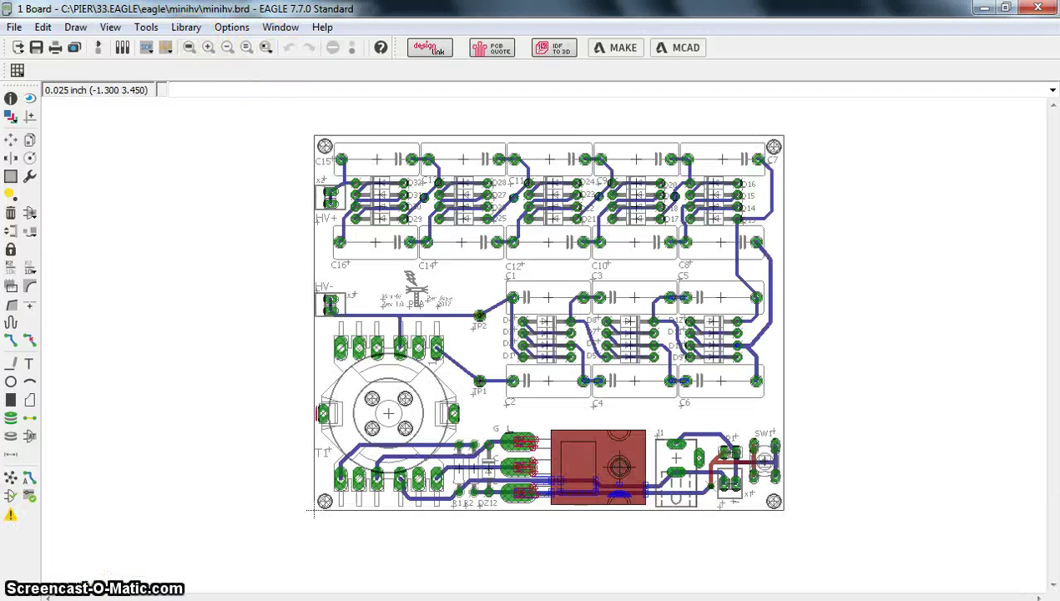
scroll(594, 482, up, 1)
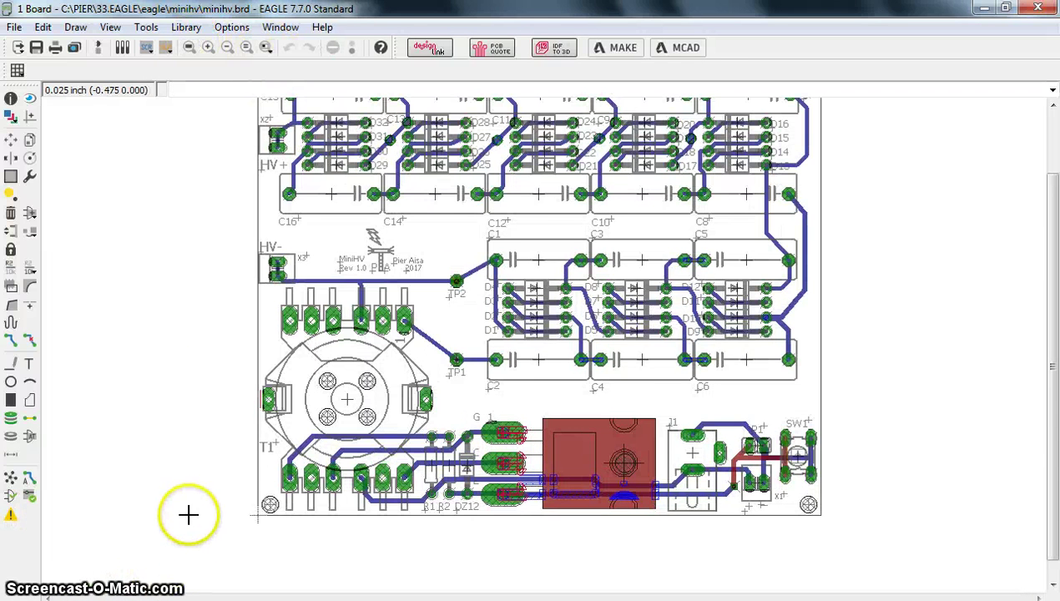
scroll(191, 511, down, 1)
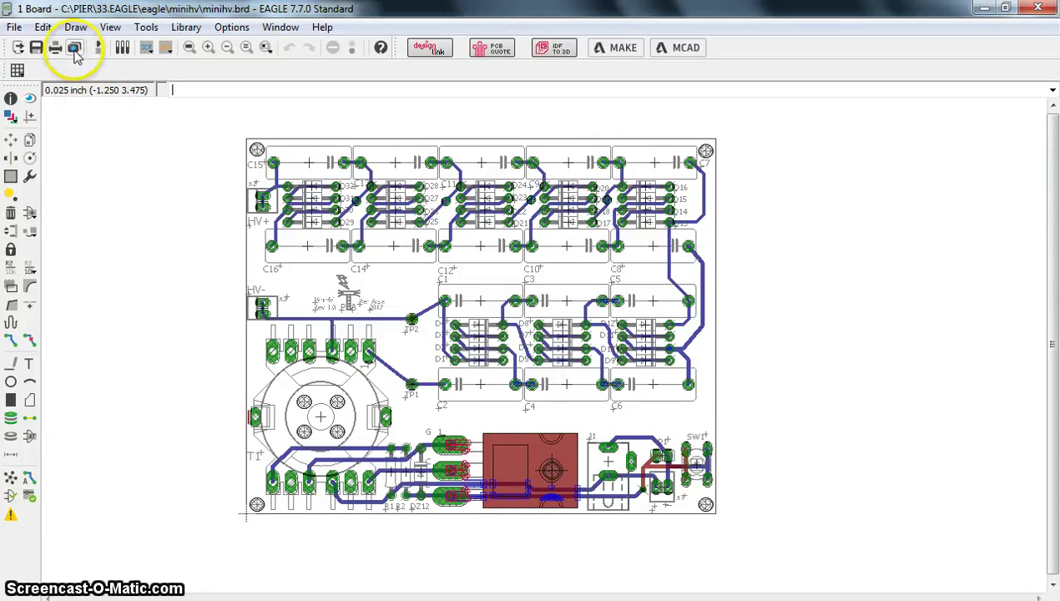
Step: Try to process a CAM job for the board with EXCELLON as the output device
click(74, 49)
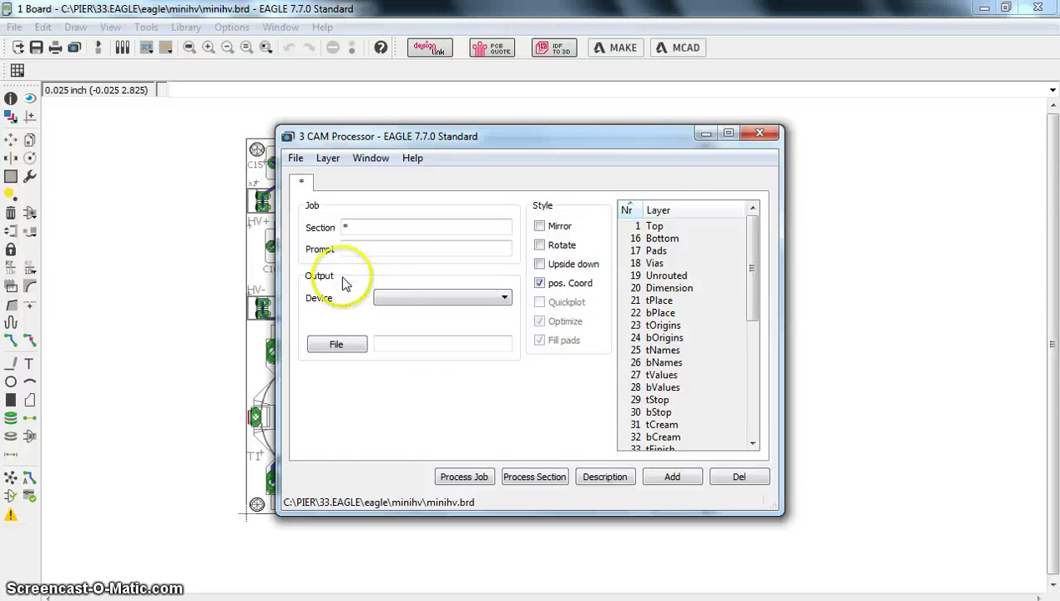
click(397, 298)
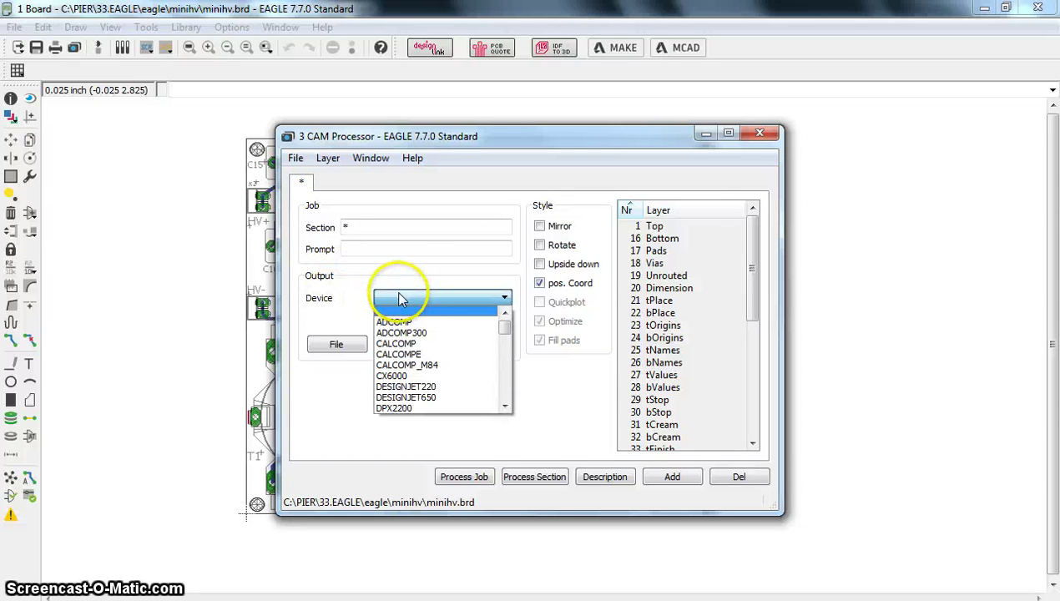
drag(505, 323, 506, 349)
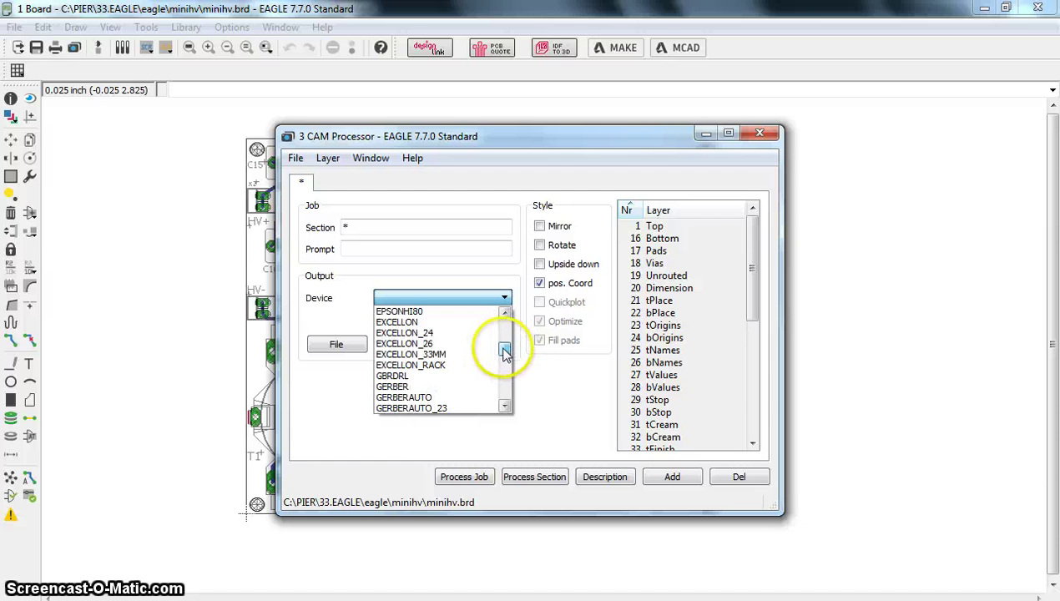
click(393, 324)
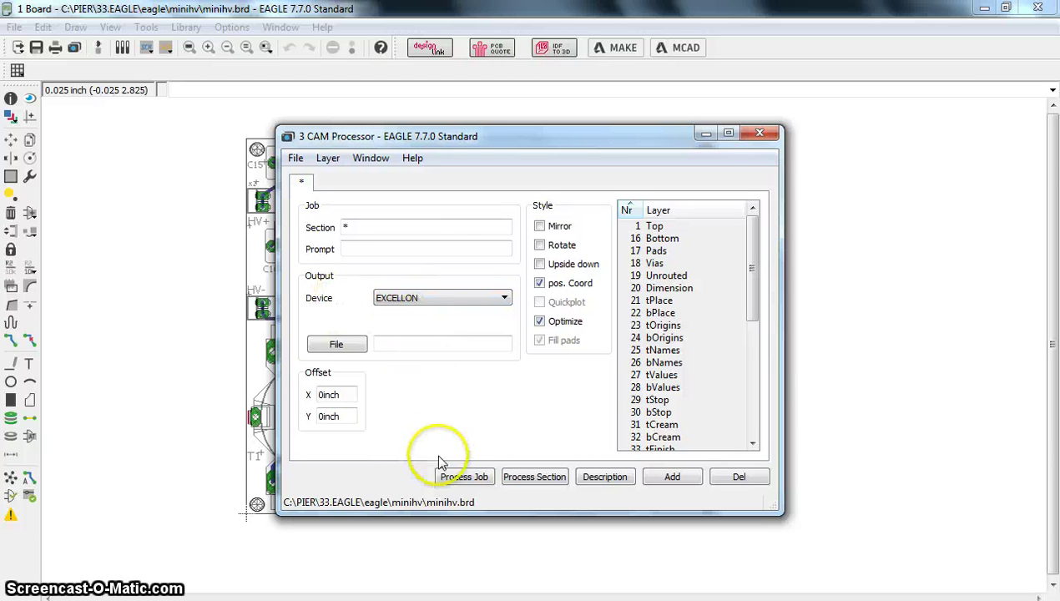
click(463, 478)
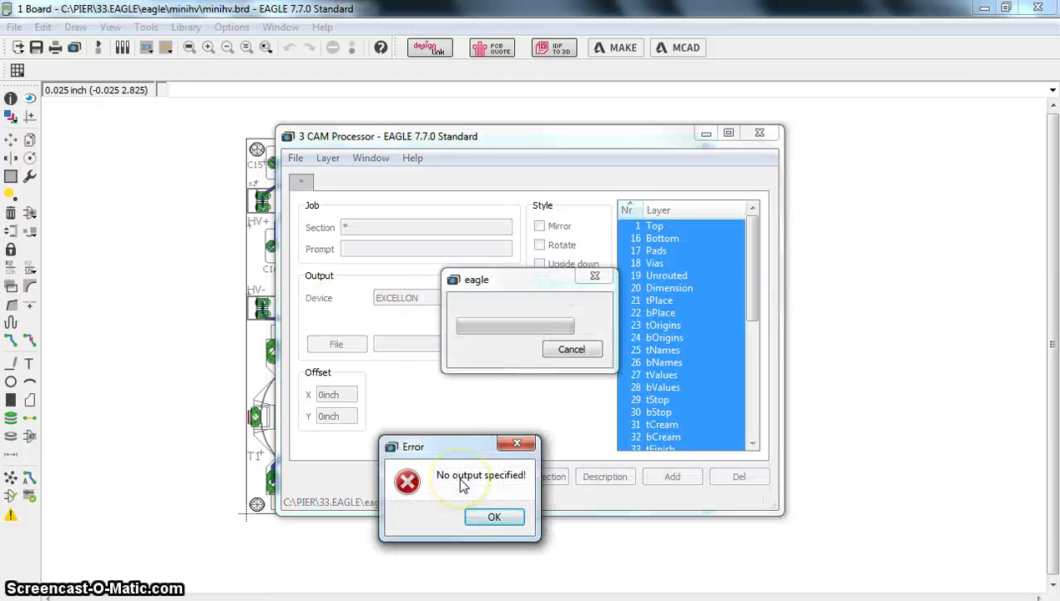
click(493, 516)
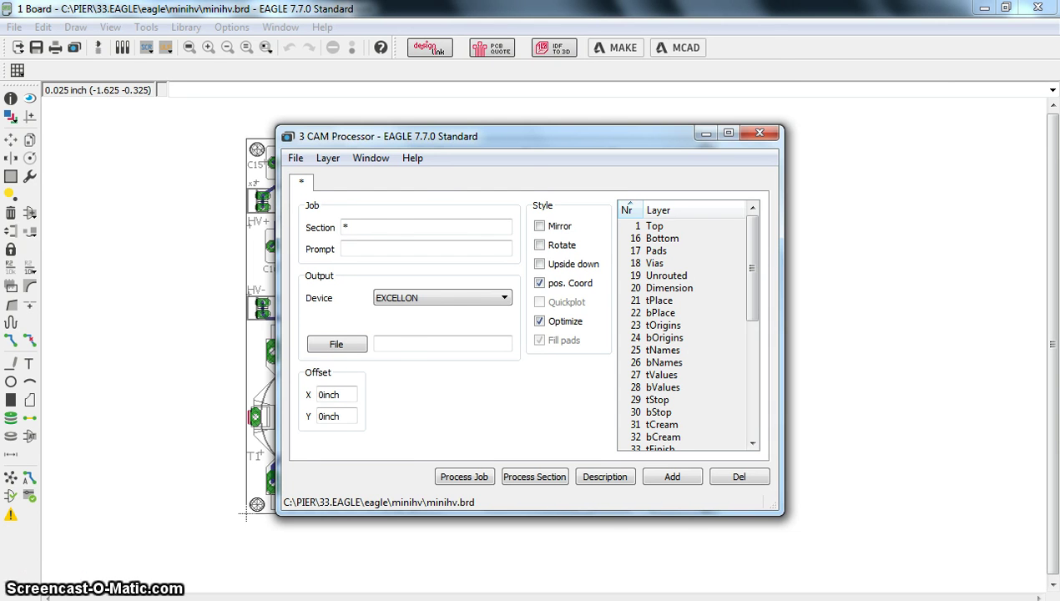
click(135, 442)
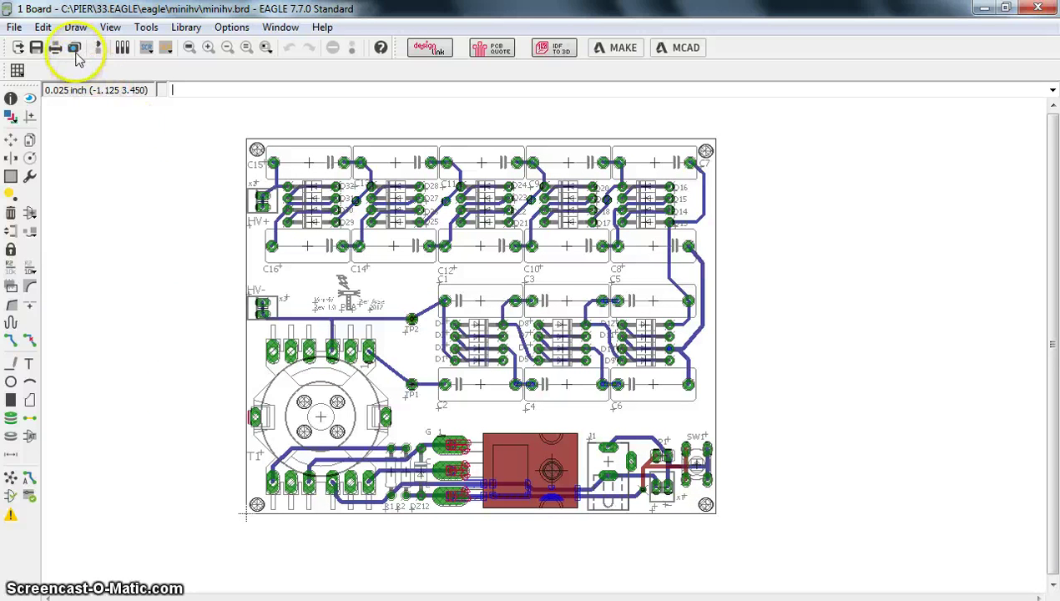
Step: Load the excellon.cam job in the CAM Processor, review its layer selection and process the drill data job
click(74, 47)
click(295, 158)
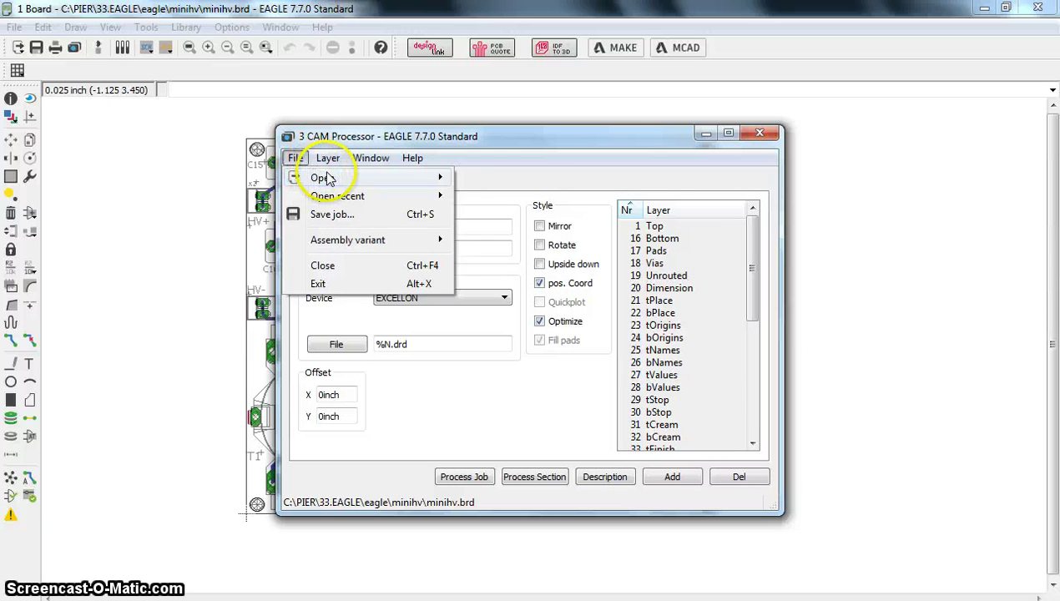
mouse_move(328, 178)
click(488, 268)
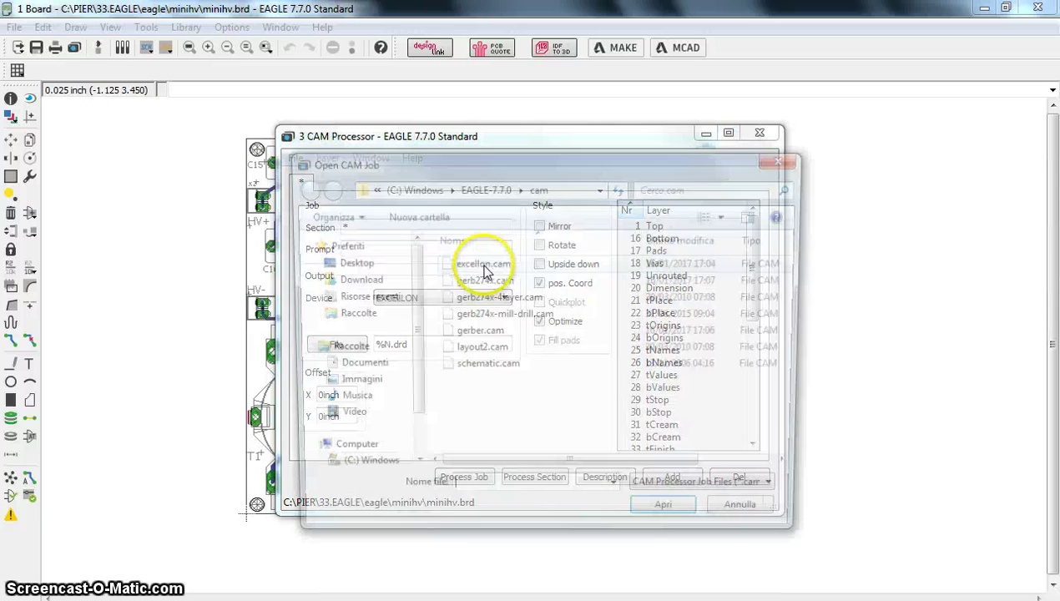
click(472, 263)
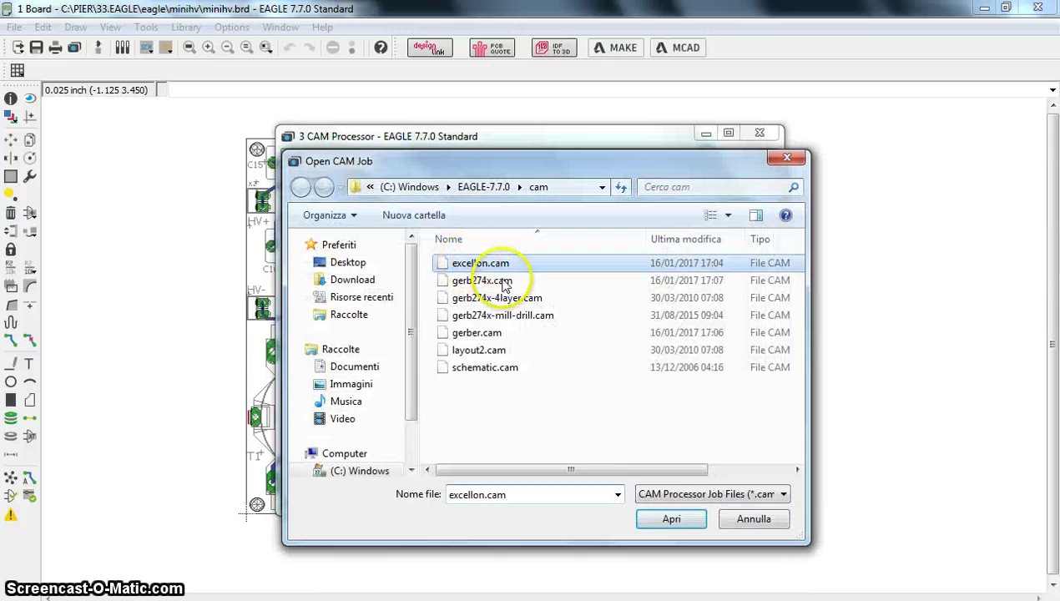
click(673, 519)
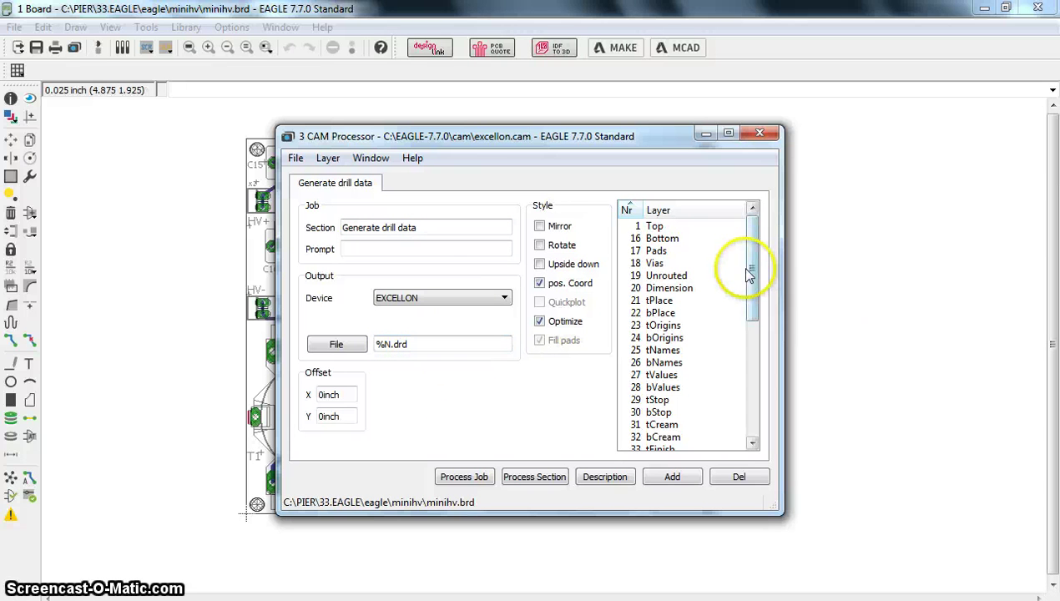
drag(752, 267, 752, 393)
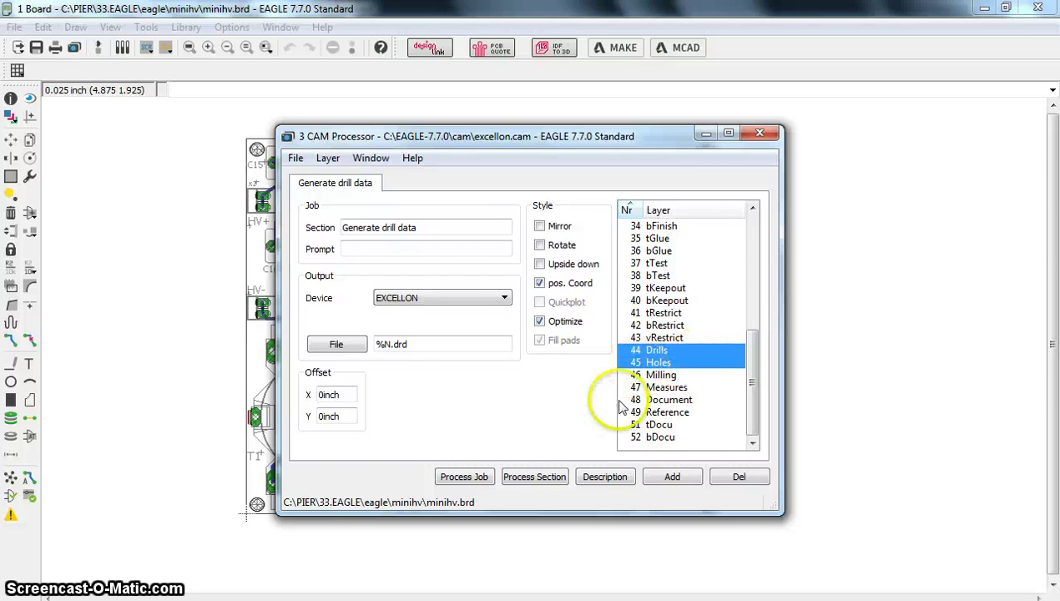
click(466, 482)
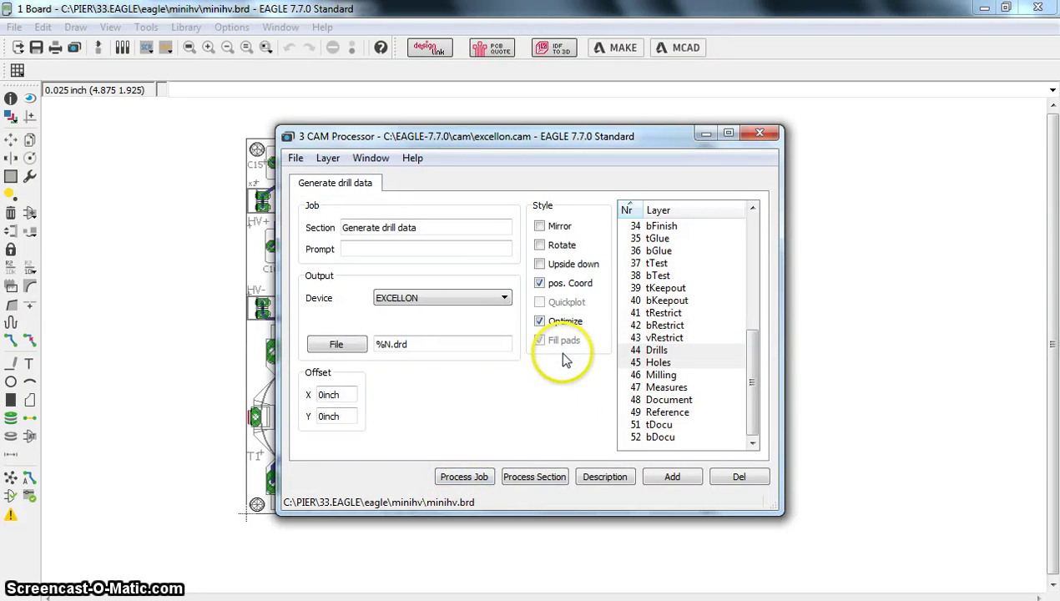
Step: Load the gerb274x.cam job into the CAM Processor
click(295, 159)
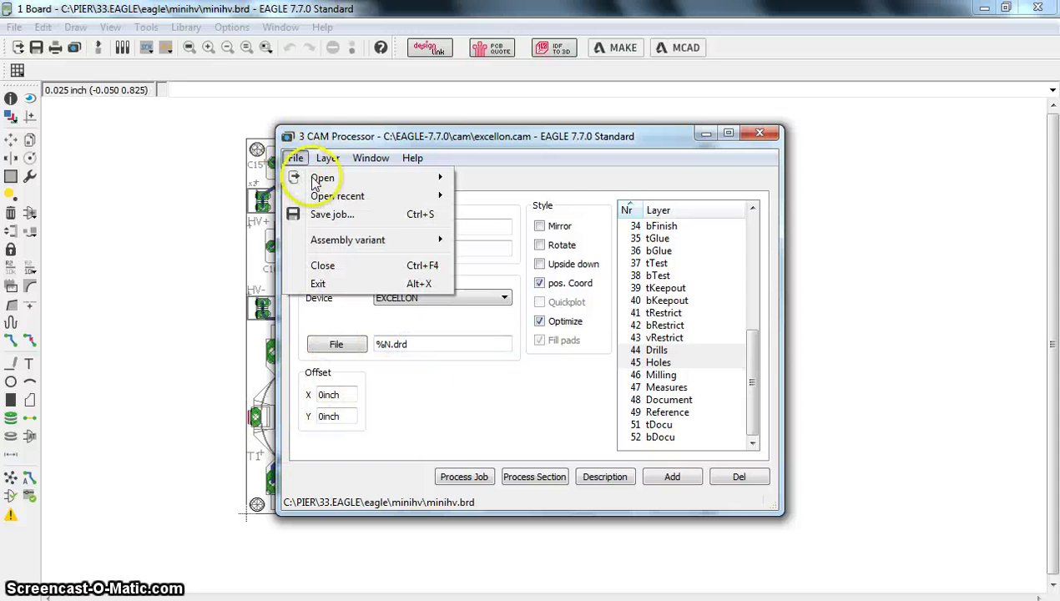
mouse_move(374, 180)
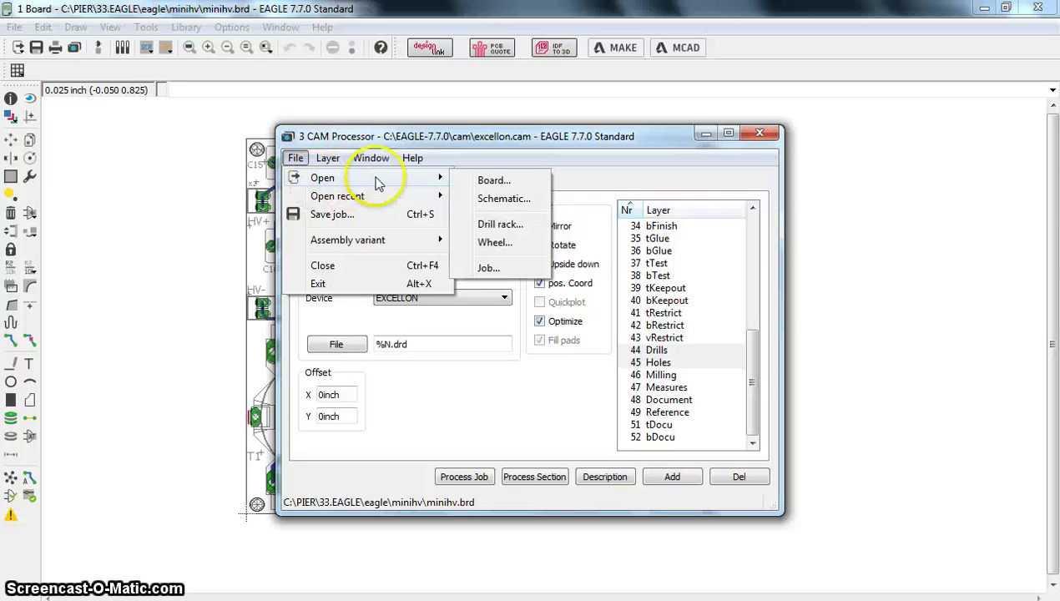
click(486, 269)
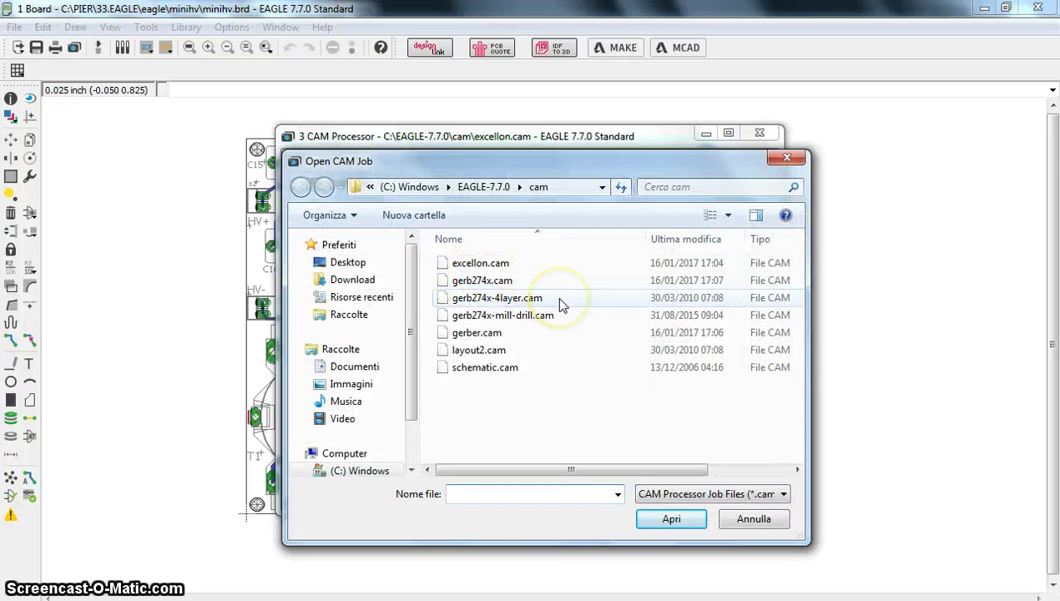
click(467, 284)
click(663, 518)
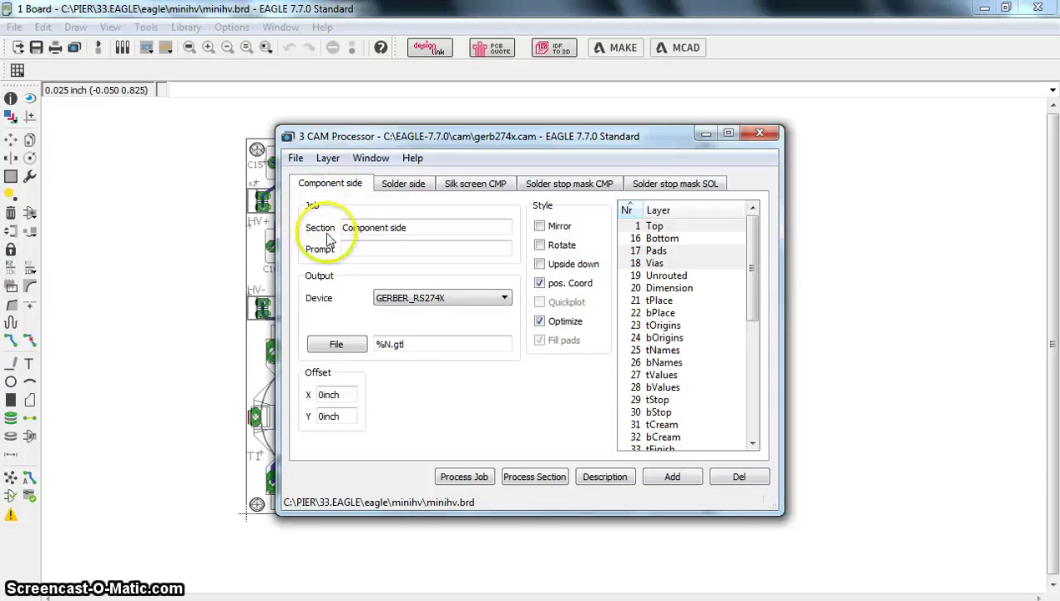
Step: Review the solder side, silk screen CMP and component side sections, and process the Gerber job
click(401, 185)
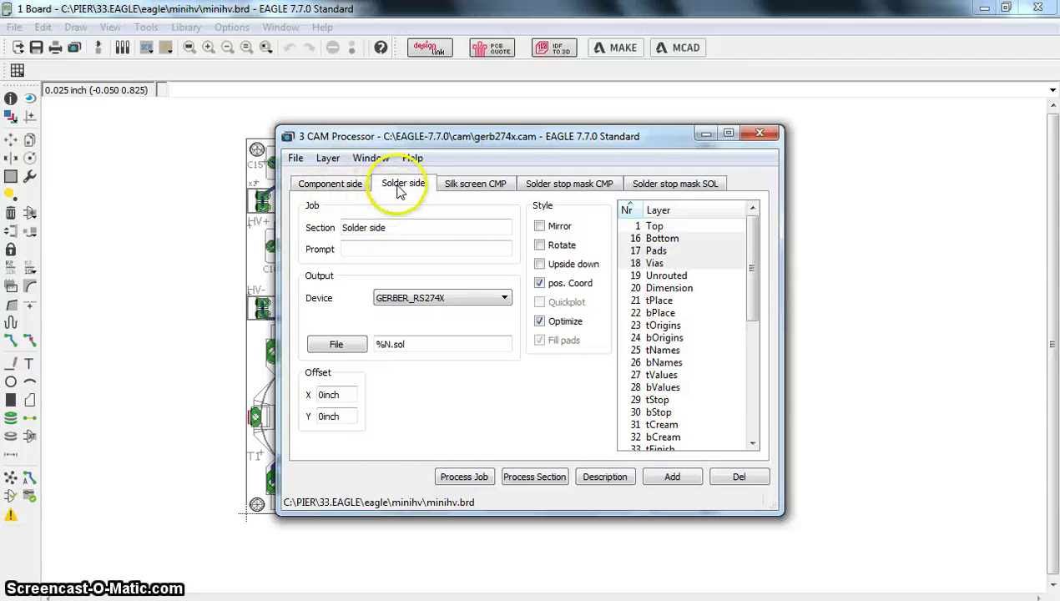
click(482, 190)
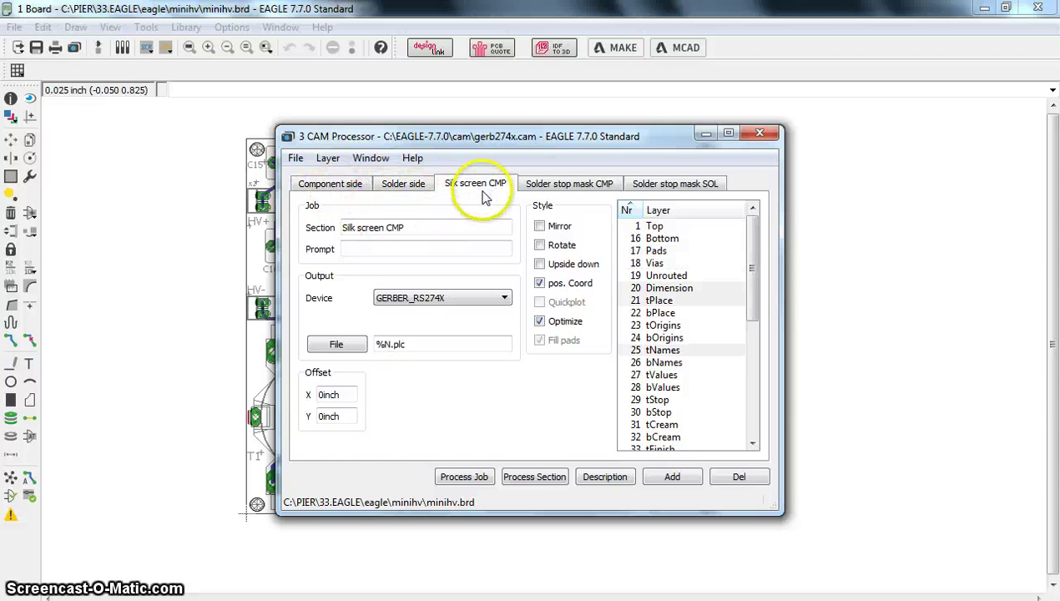
click(330, 185)
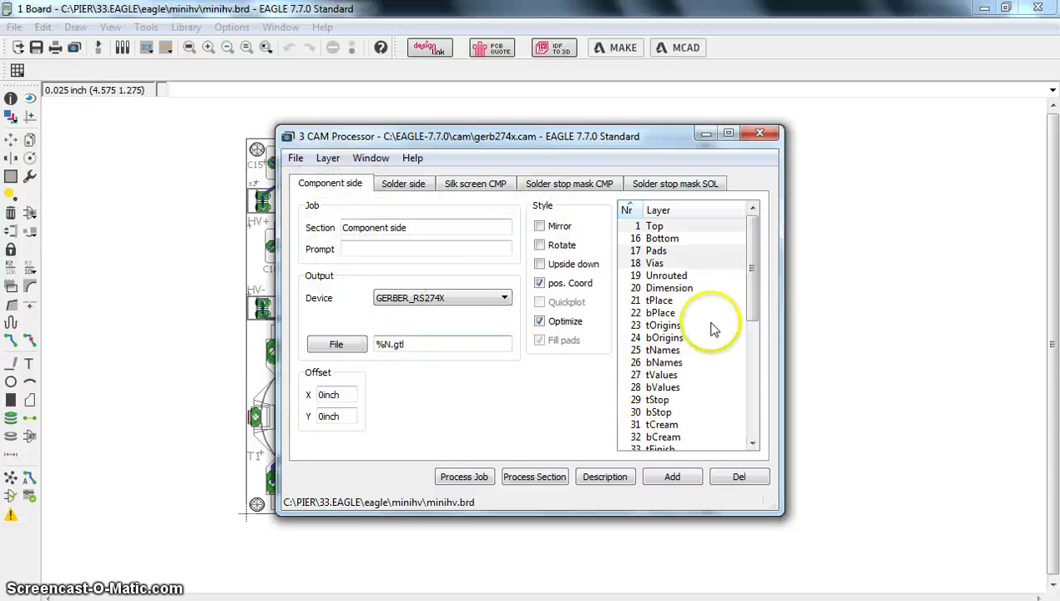
click(464, 476)
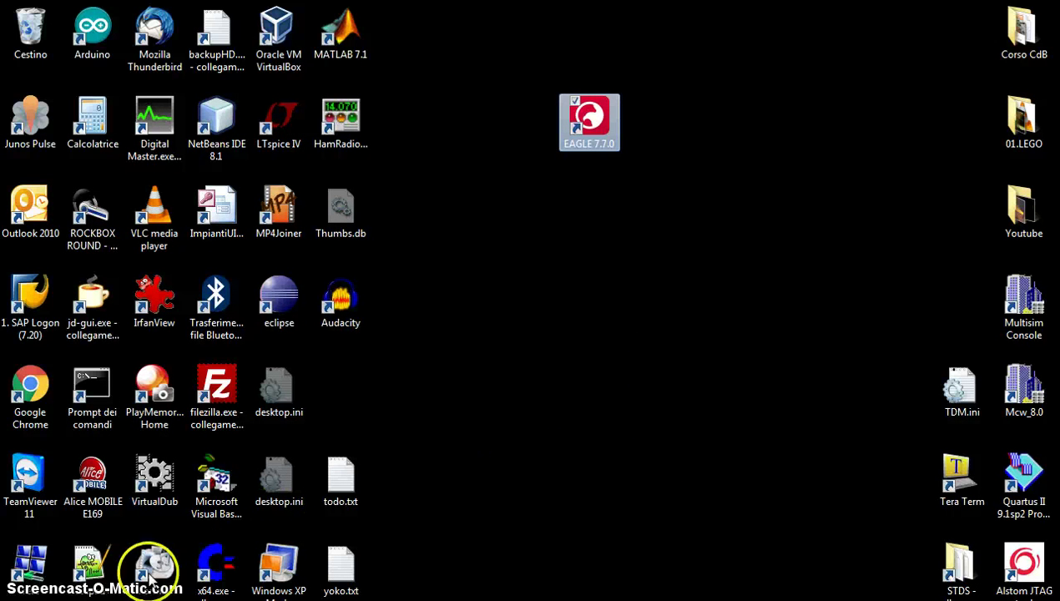
Step: Launch the gerbv 2.6.1 Gerber viewer from Windows and move its window higher on the desktop
key(super)
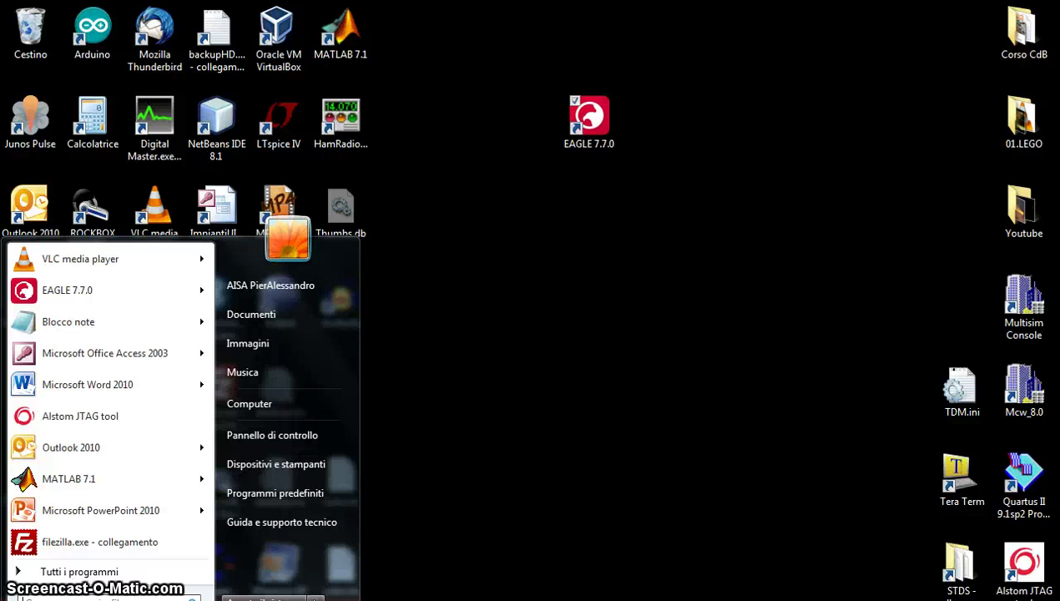
click(58, 575)
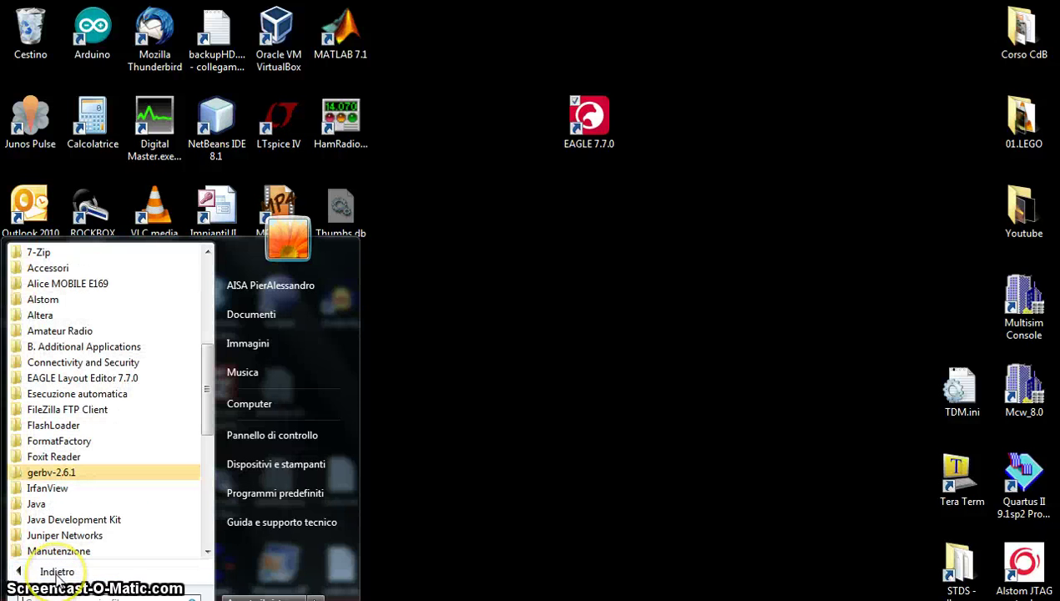
click(46, 474)
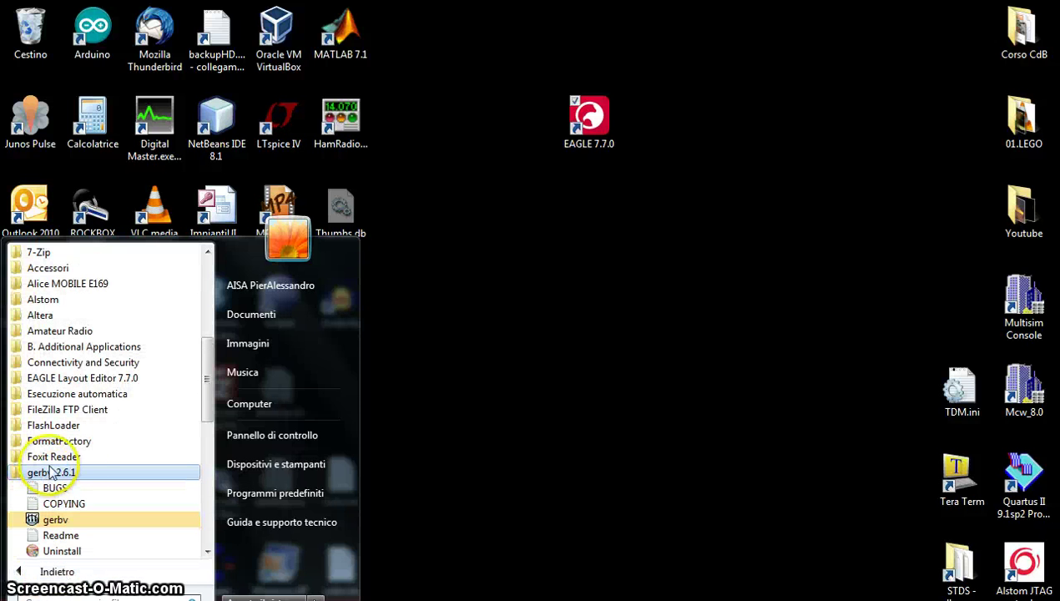
click(52, 520)
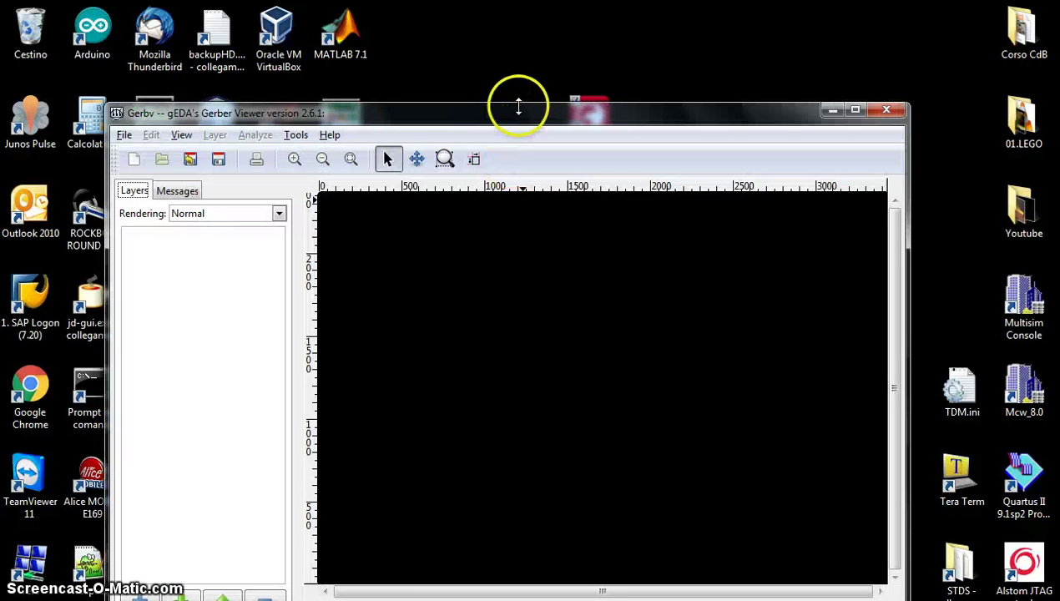
drag(524, 117, 532, 85)
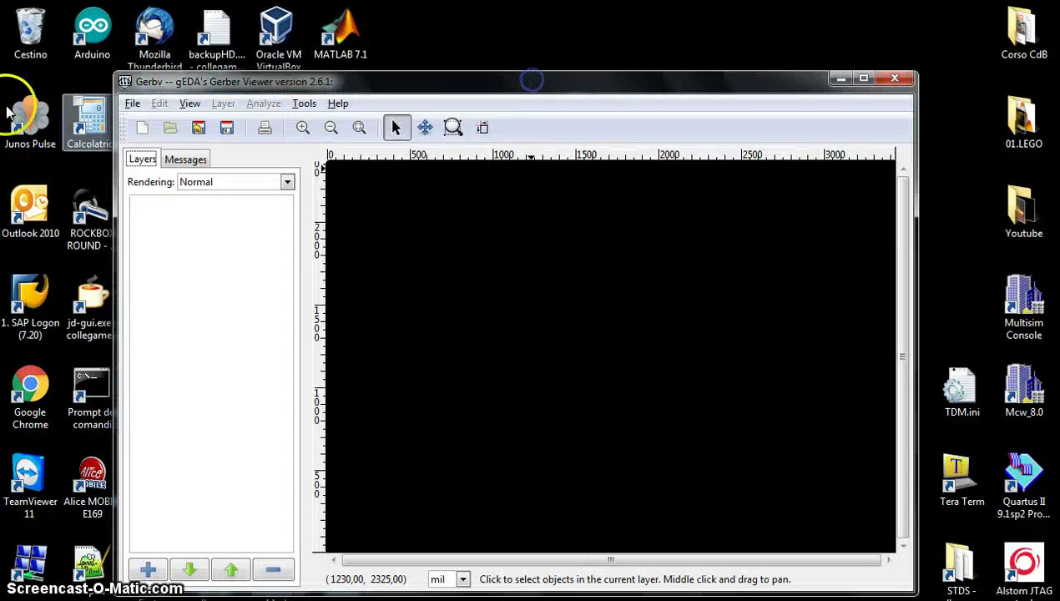
click(173, 131)
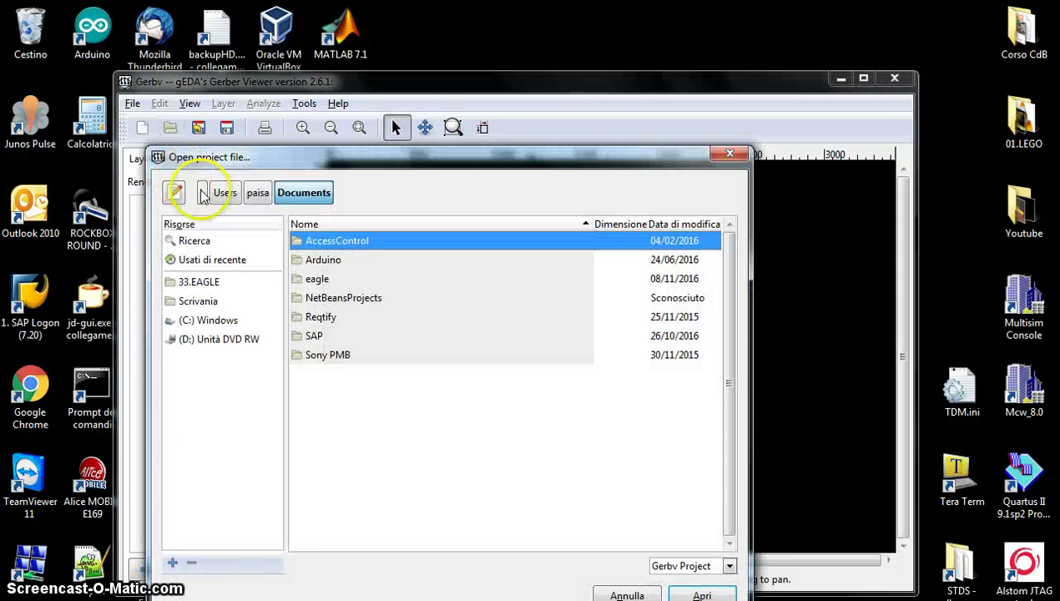
click(317, 281)
double_click(316, 279)
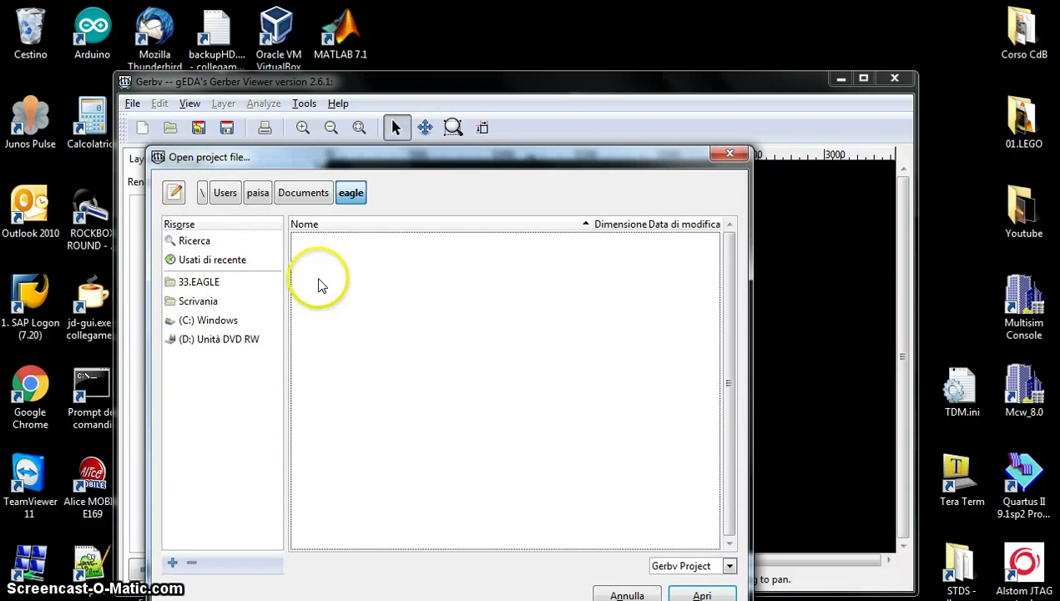
click(209, 281)
double_click(316, 241)
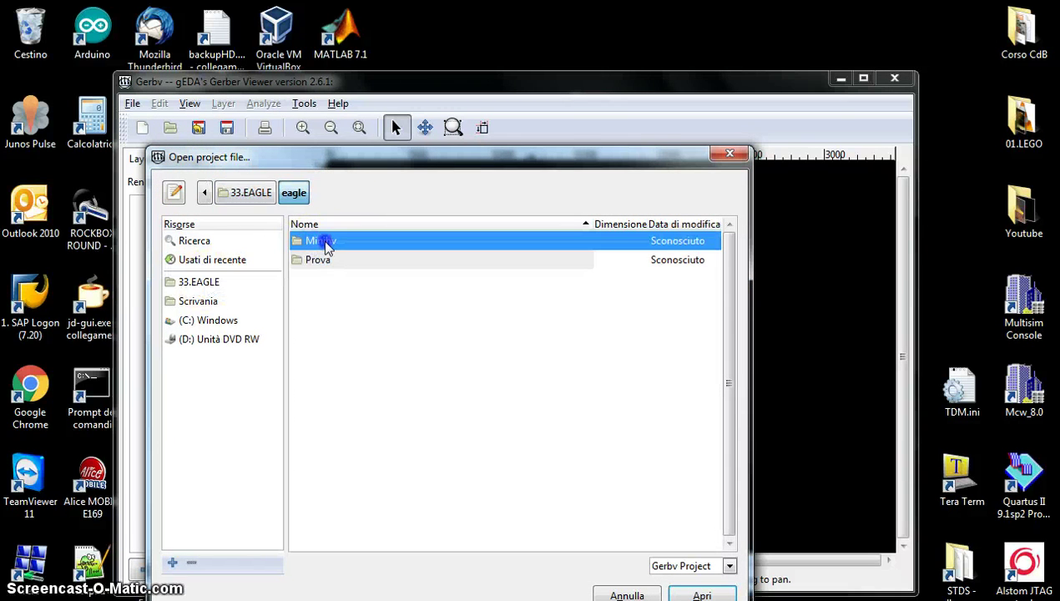
double_click(324, 242)
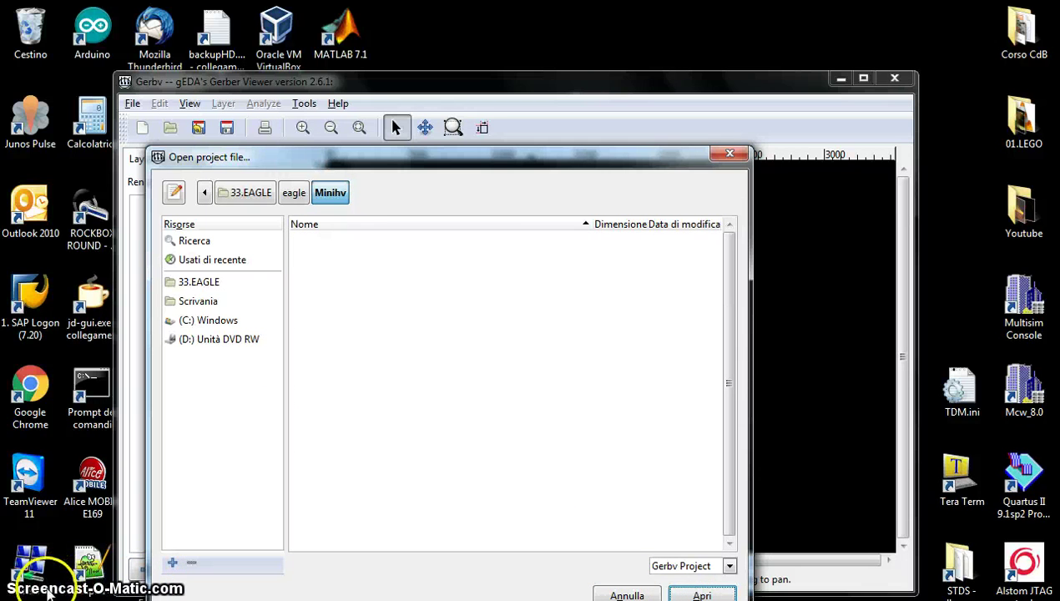
key(Escape)
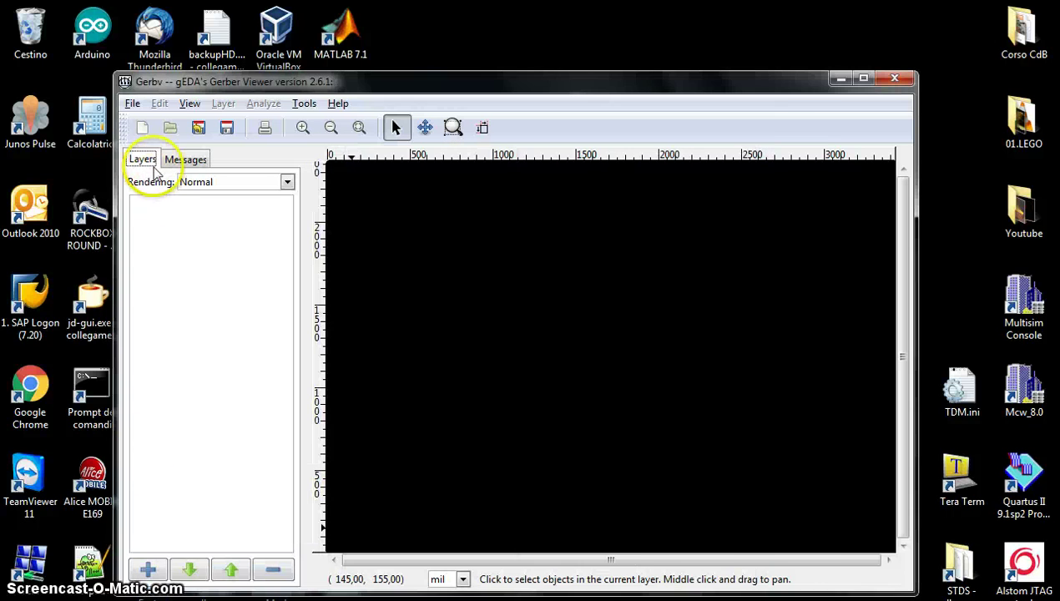
Step: Start opening layers and browse to the Minihv folder inside 33.EAGLE\eagle
click(133, 103)
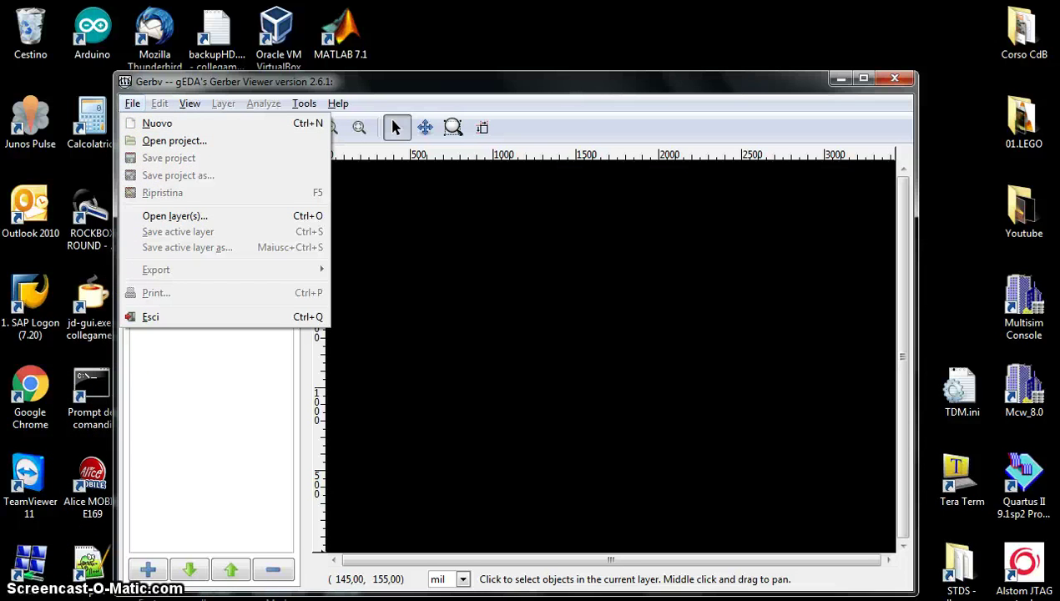
click(132, 104)
click(132, 104)
click(153, 217)
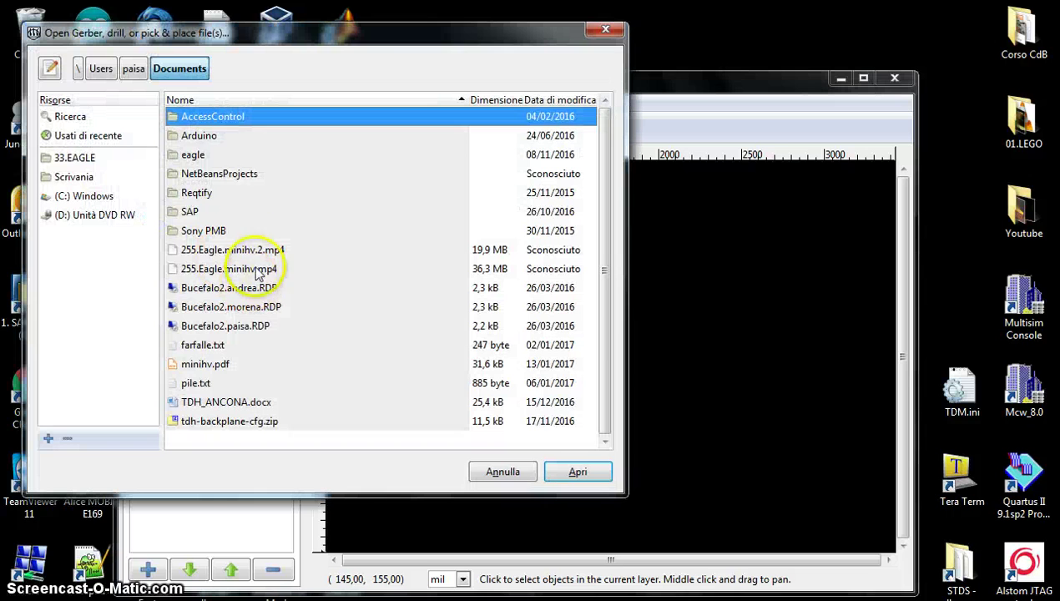
click(201, 159)
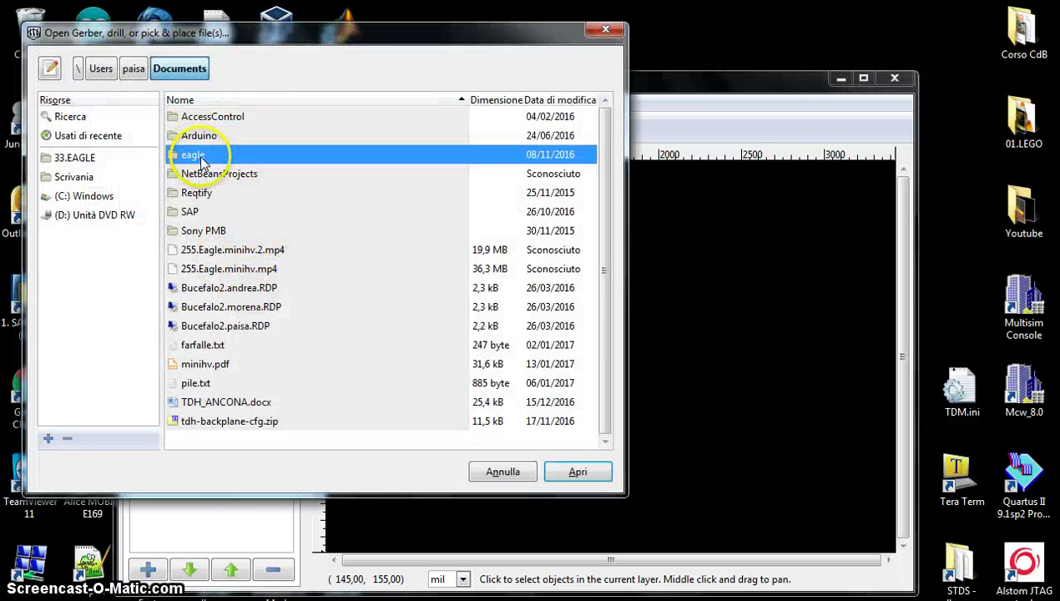
double_click(202, 158)
click(88, 160)
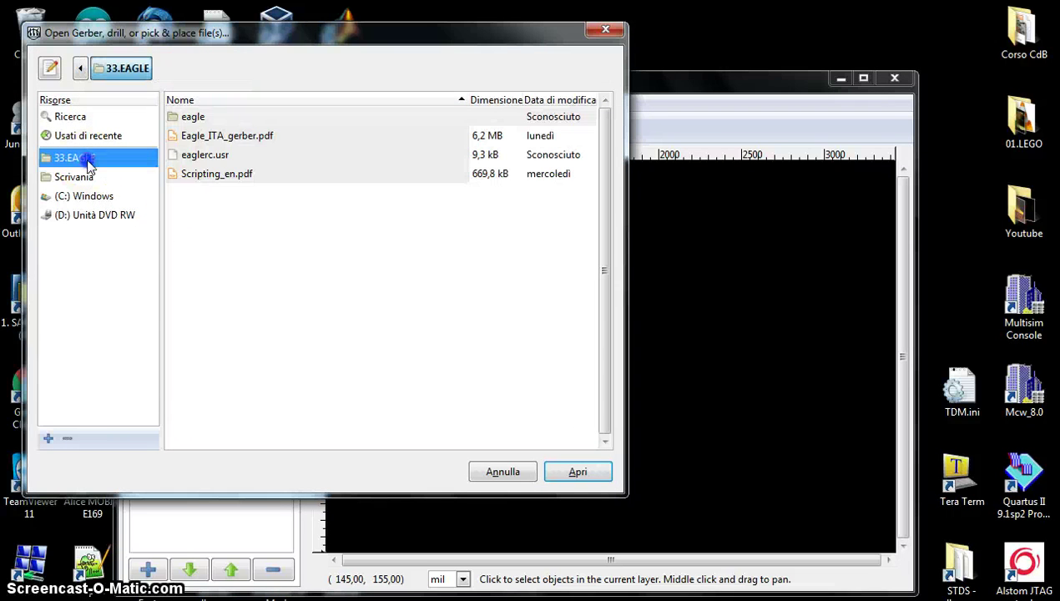
double_click(194, 117)
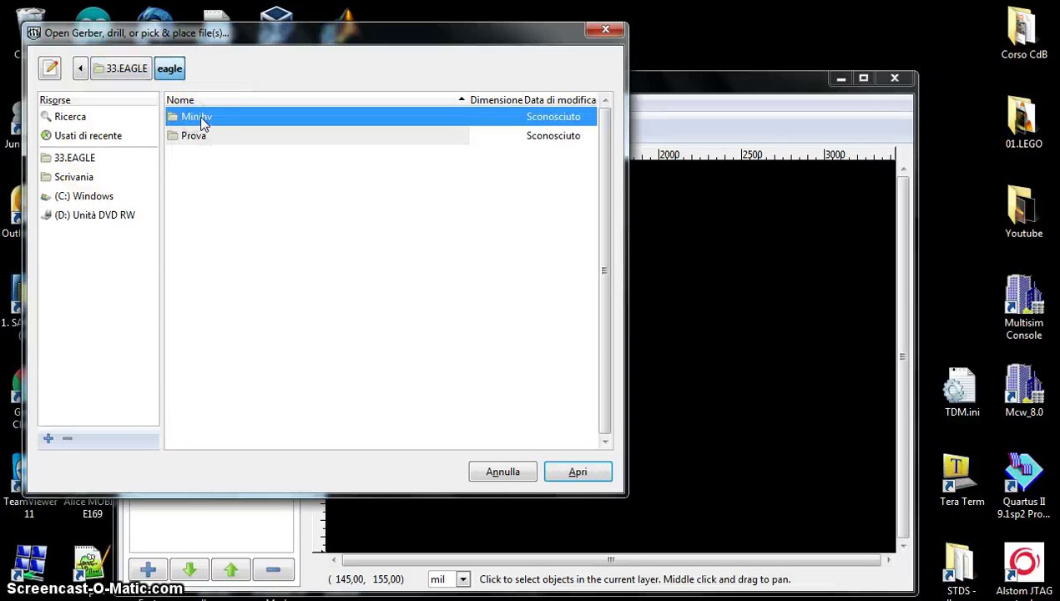
double_click(201, 117)
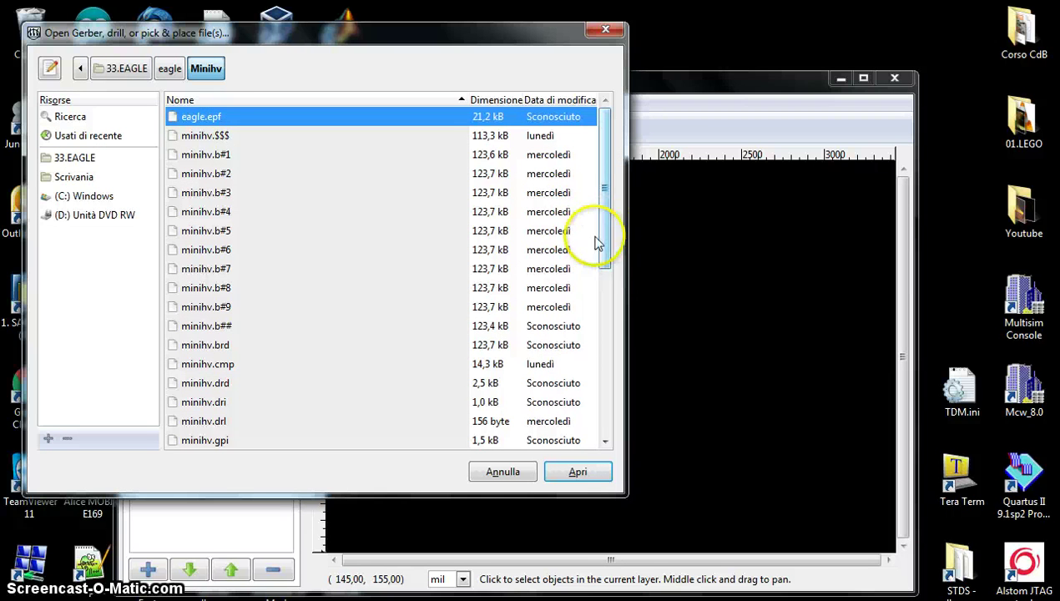
Step: Load every file in the Minihv folder, from eagle.epf through minihv.whl, as layers
drag(606, 257, 623, 443)
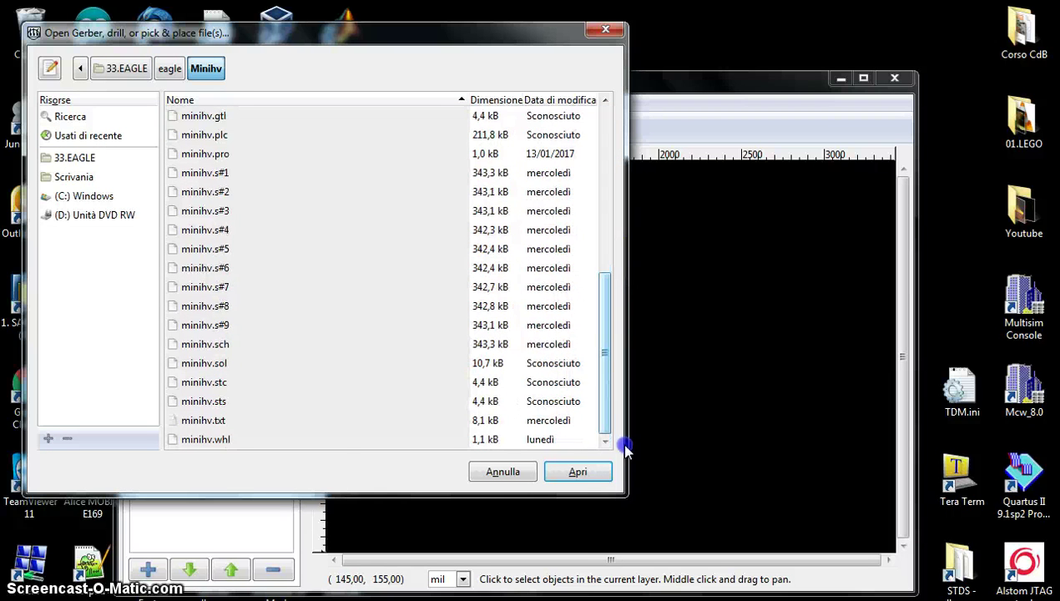
shift+click(314, 440)
click(568, 470)
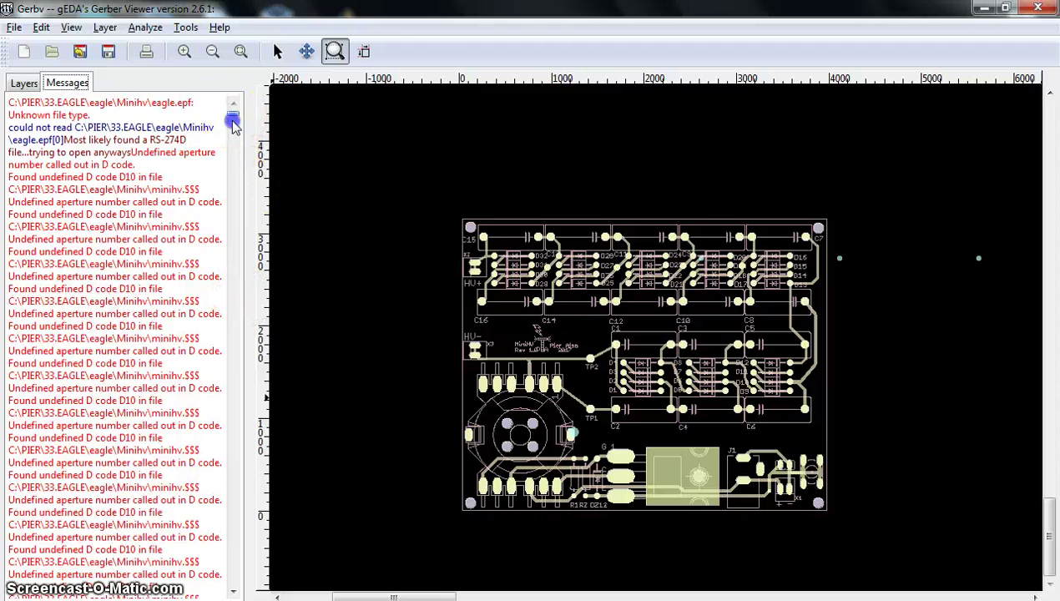
Step: Read through the file loading messages and examine the rendered board up close and as a whole
drag(233, 121, 231, 266)
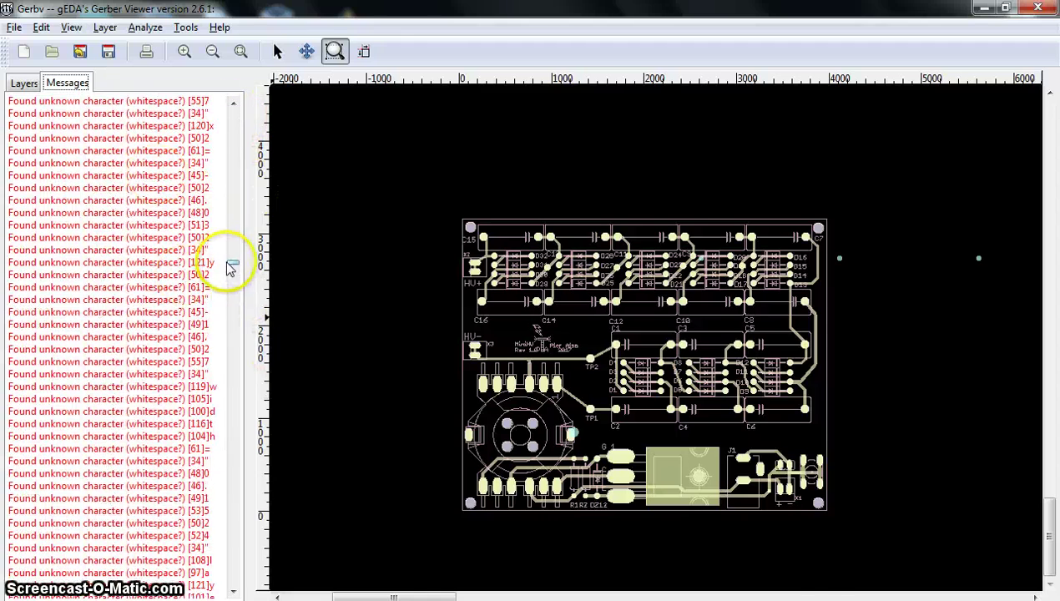
click(478, 180)
click(725, 370)
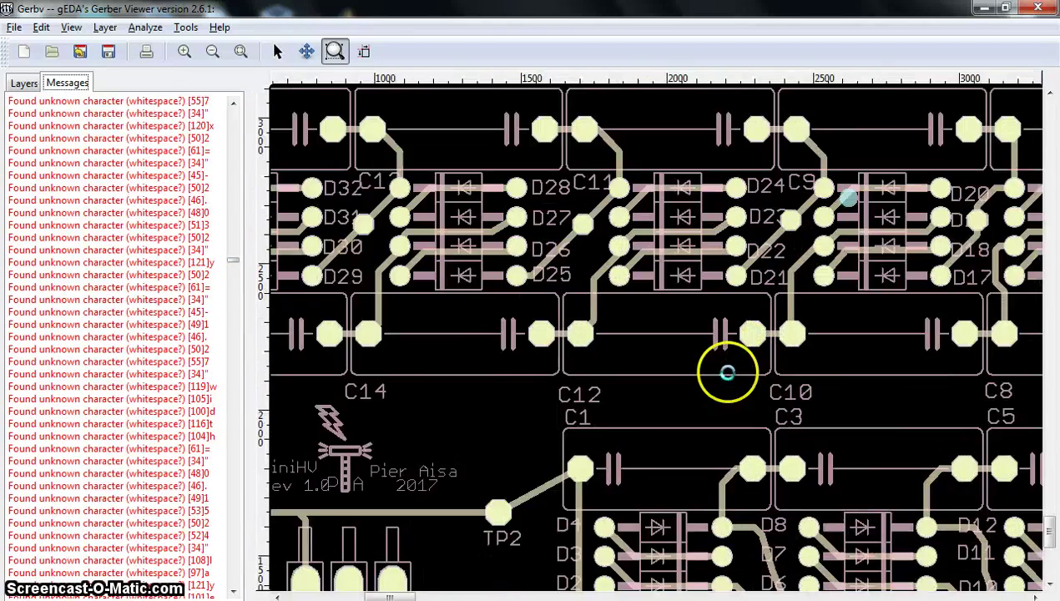
scroll(727, 373, down, 2)
scroll(539, 284, down, 1)
scroll(332, 208, down, 1)
scroll(422, 212, down, 2)
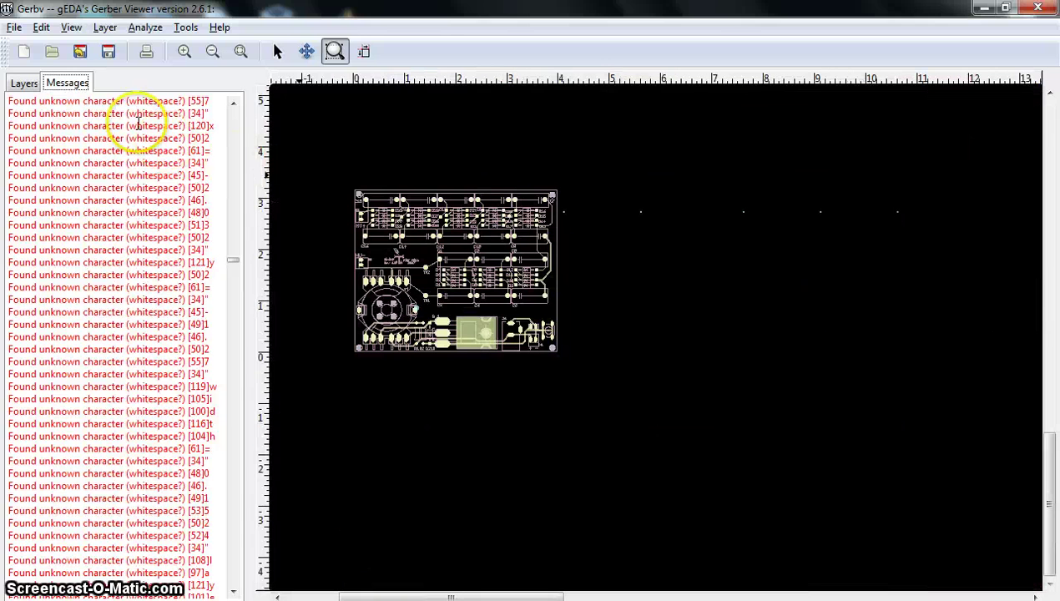
Step: Show the list of loaded layers and examine the board's tracks, capacitors, diodes and silk screen text around TP2
click(25, 83)
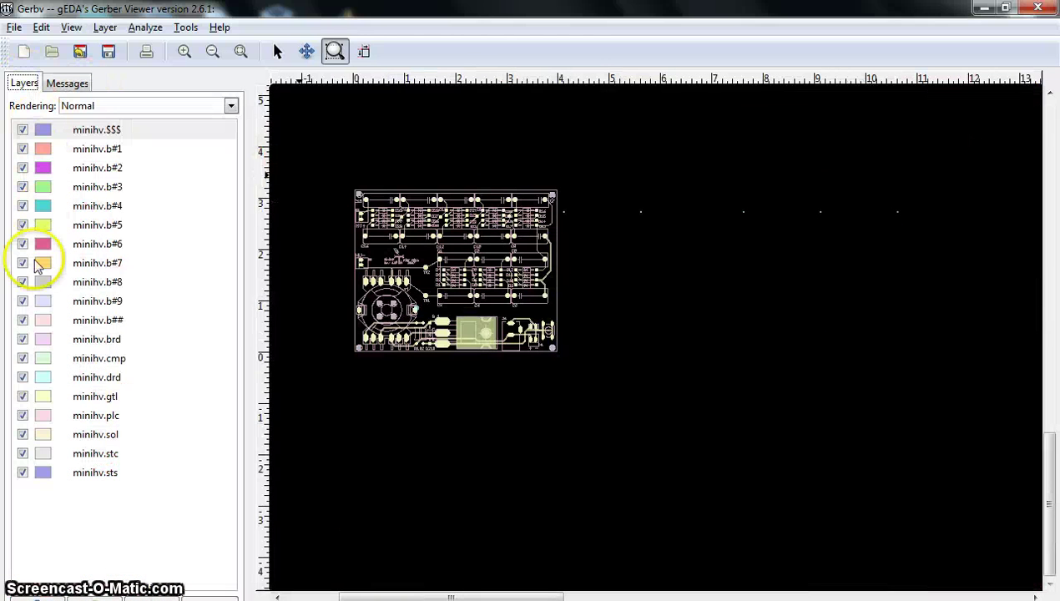
click(516, 238)
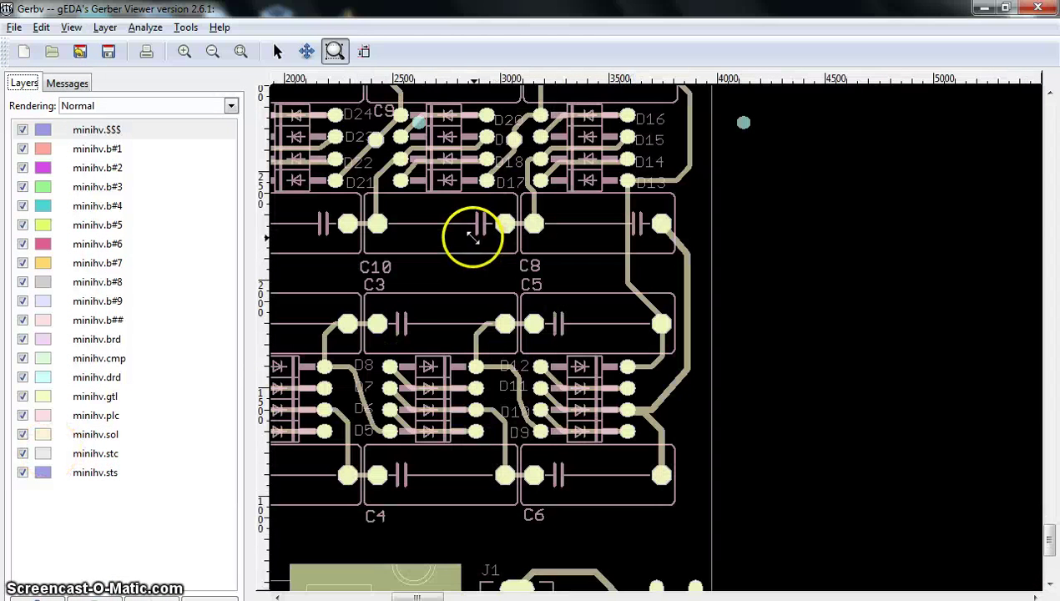
scroll(459, 496, down, 1)
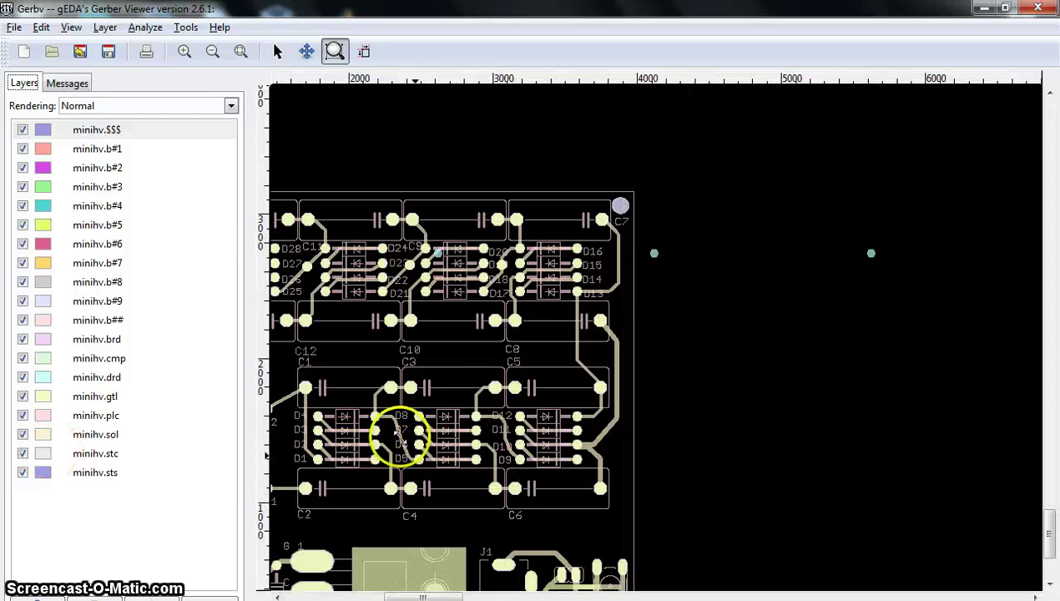
scroll(367, 392, down, 1)
key(f)
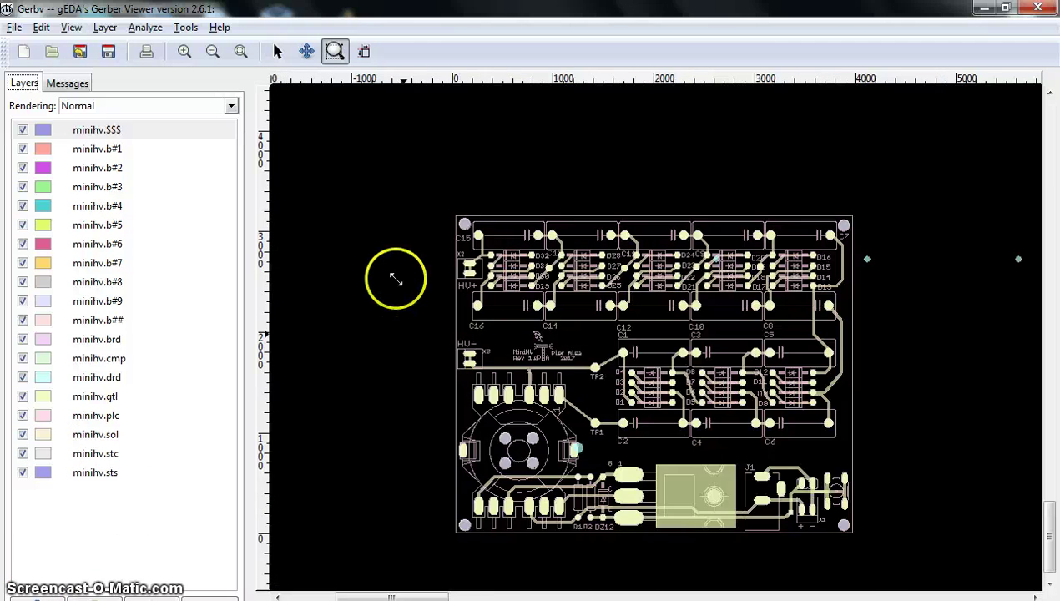
scroll(393, 277, up, 1)
scroll(782, 408, up, 1)
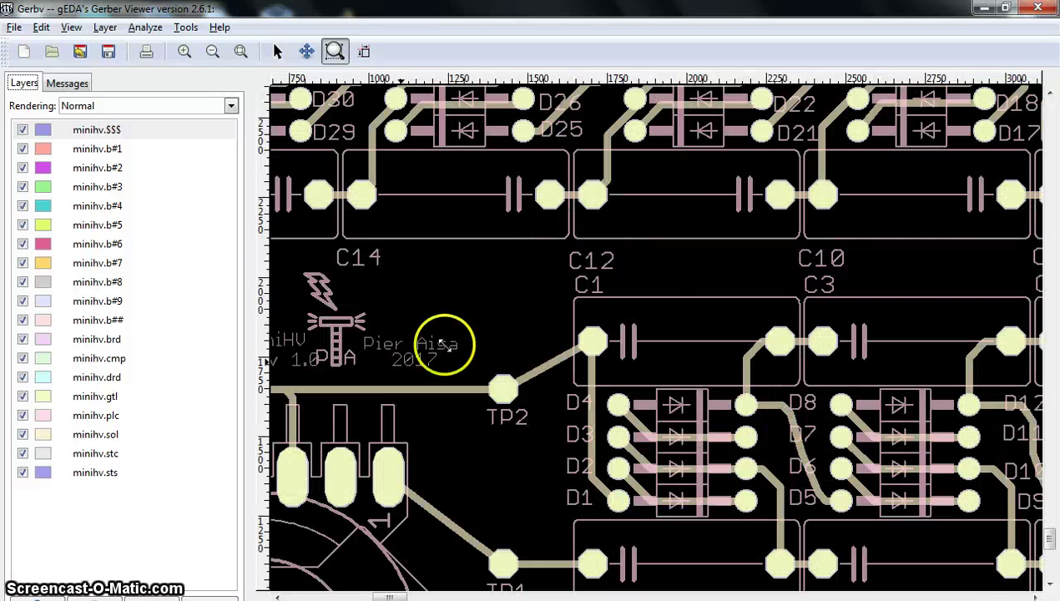
scroll(379, 363, down, 1)
scroll(397, 362, down, 1)
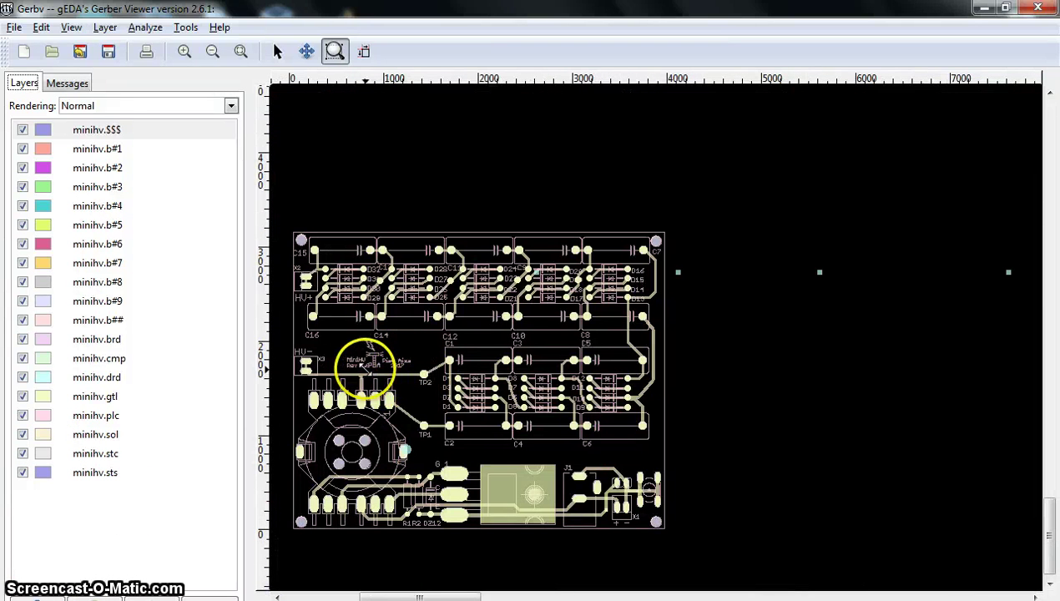
Step: Hide the minihv.sol, minihv.b#1, minihv.sts, minihv.stc and minihv.plc layers and inspect the remaining pads
click(23, 434)
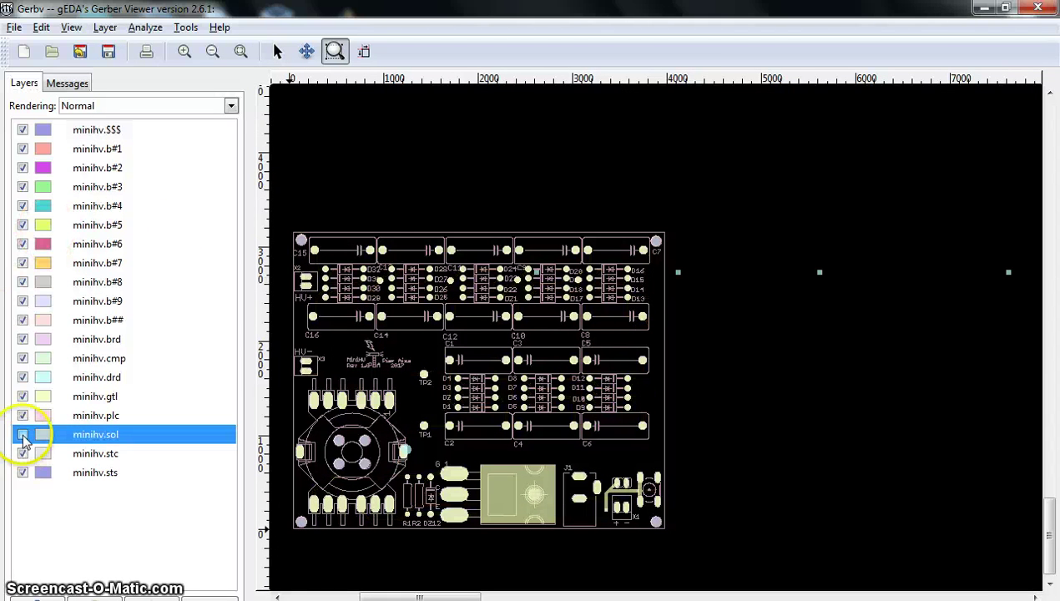
click(22, 148)
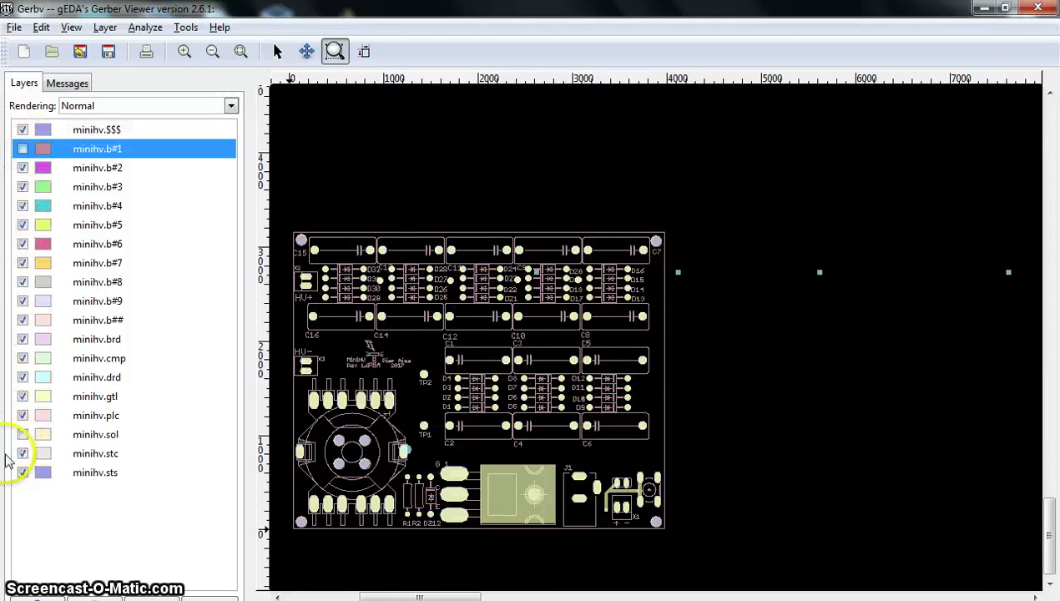
click(23, 473)
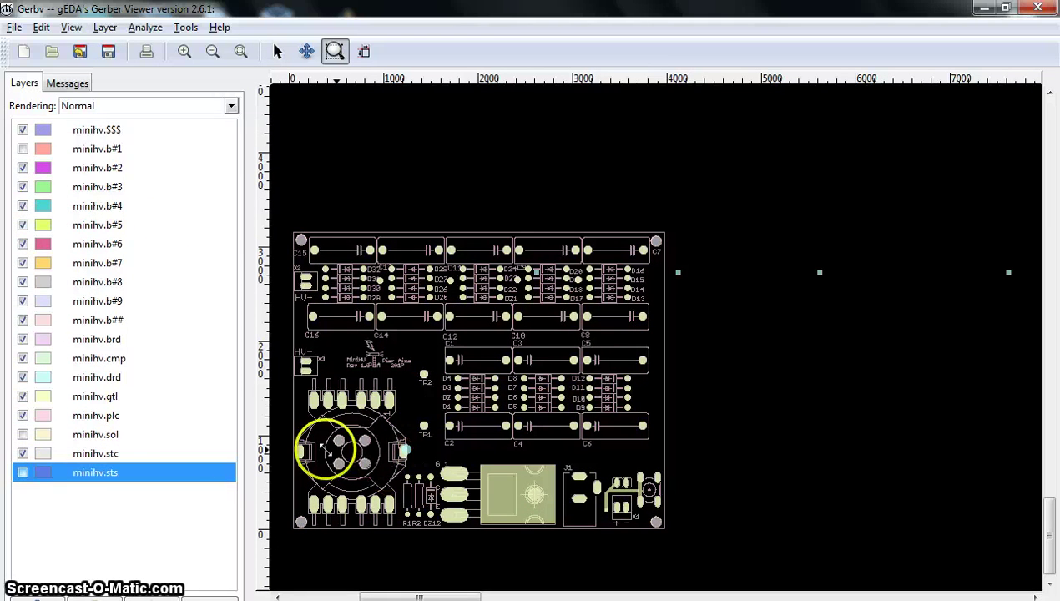
click(23, 454)
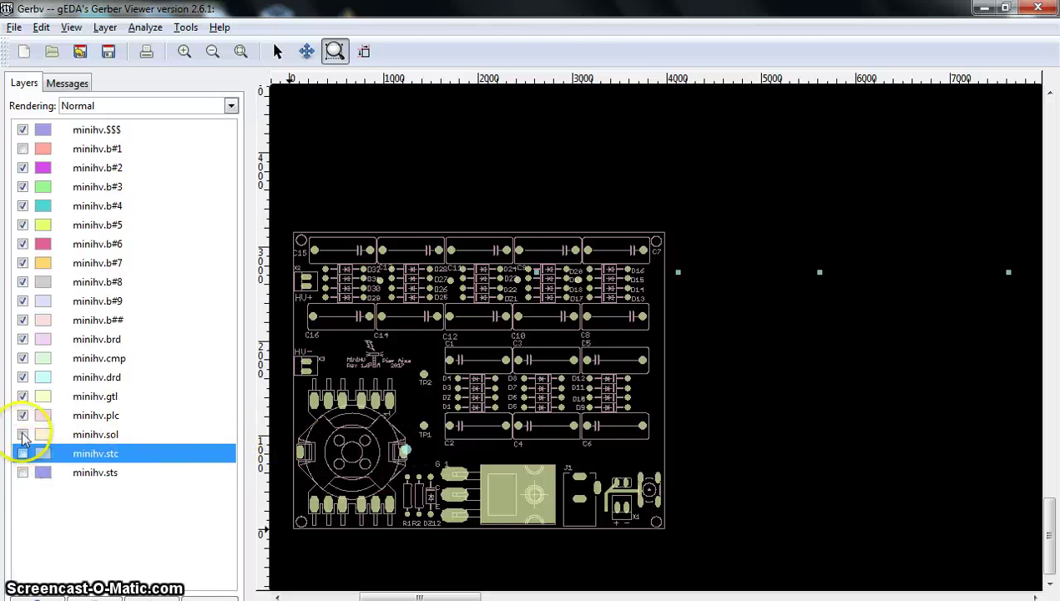
click(23, 415)
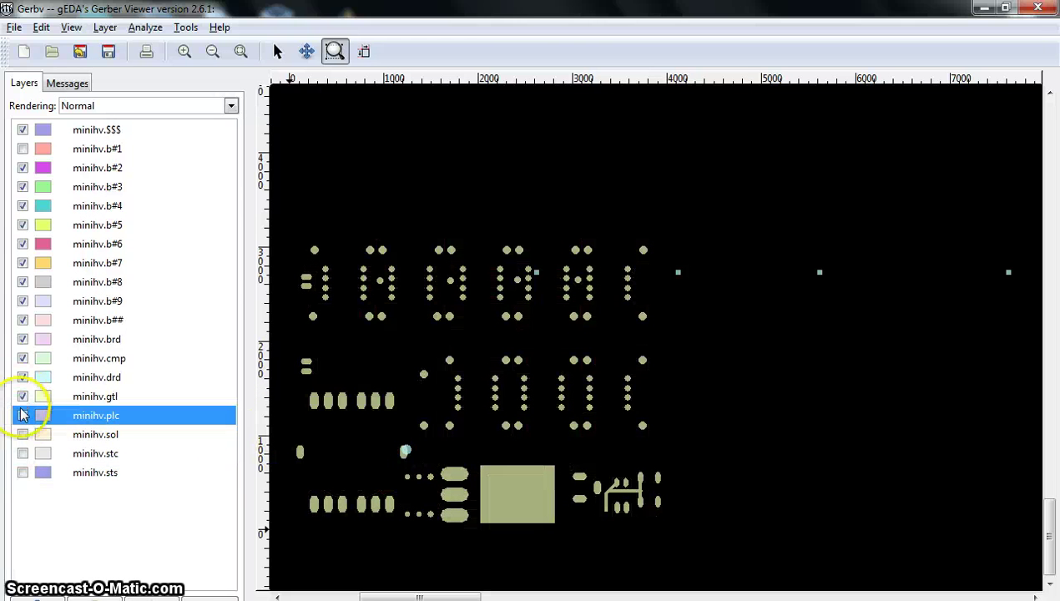
click(397, 445)
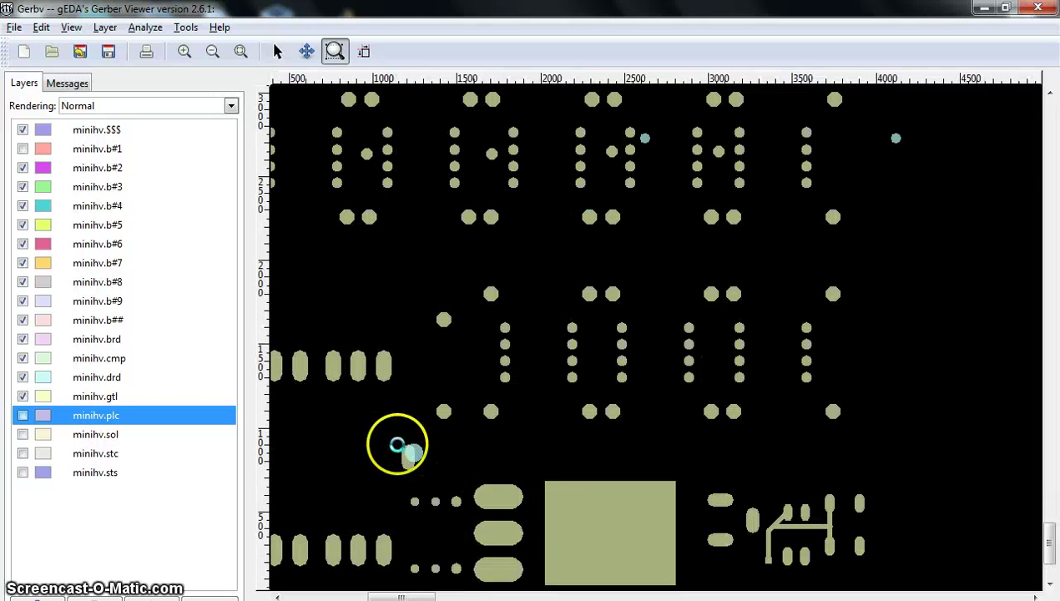
right_click(308, 419)
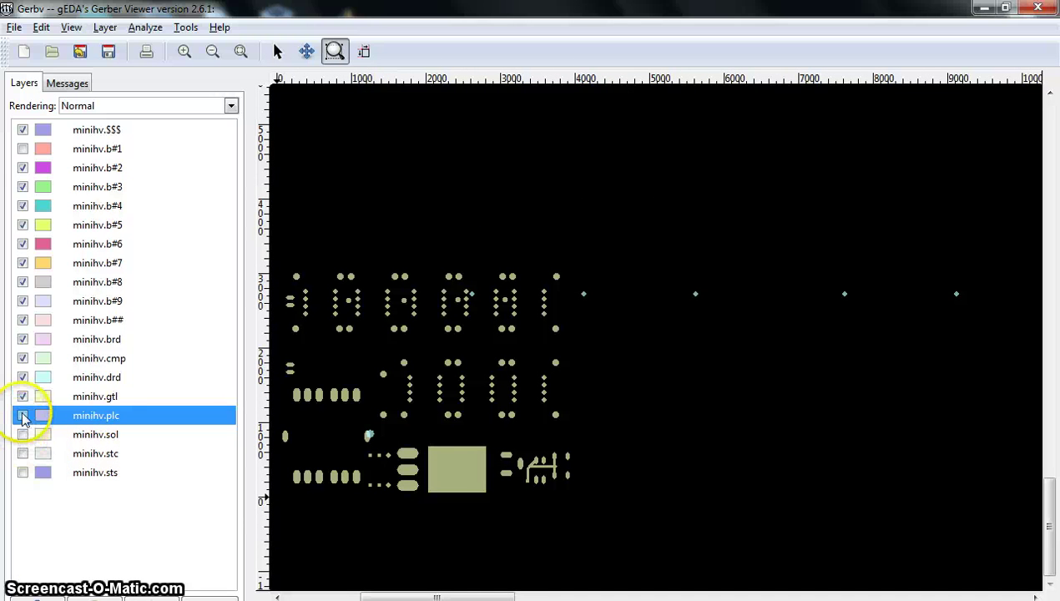
Step: Show the minihv.plc, minihv.sol and minihv.stc layers again and inspect the round component's holes and the whole board
click(23, 415)
click(23, 434)
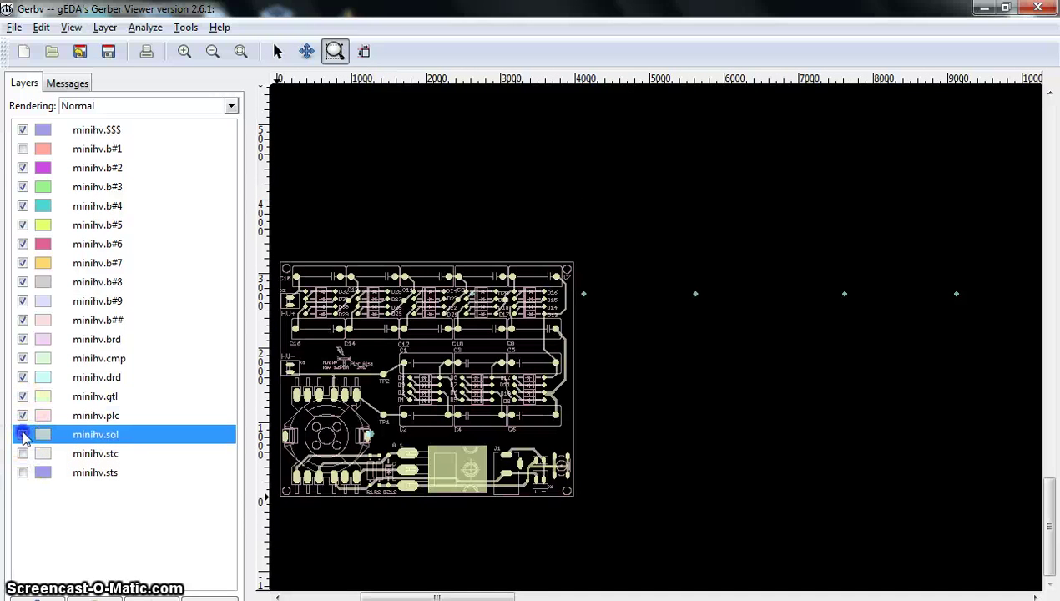
click(23, 453)
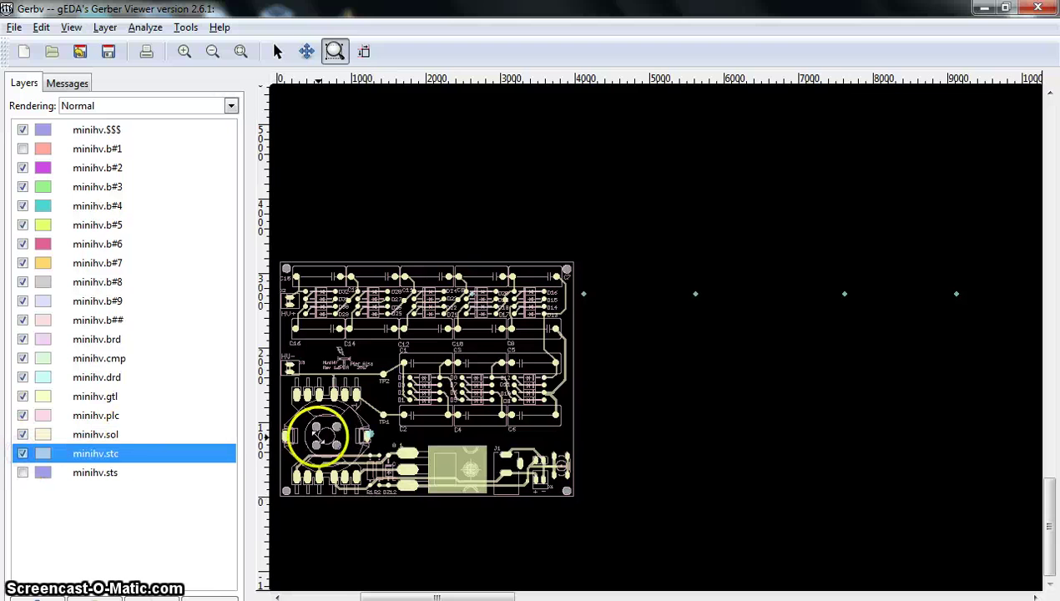
click(318, 436)
click(317, 436)
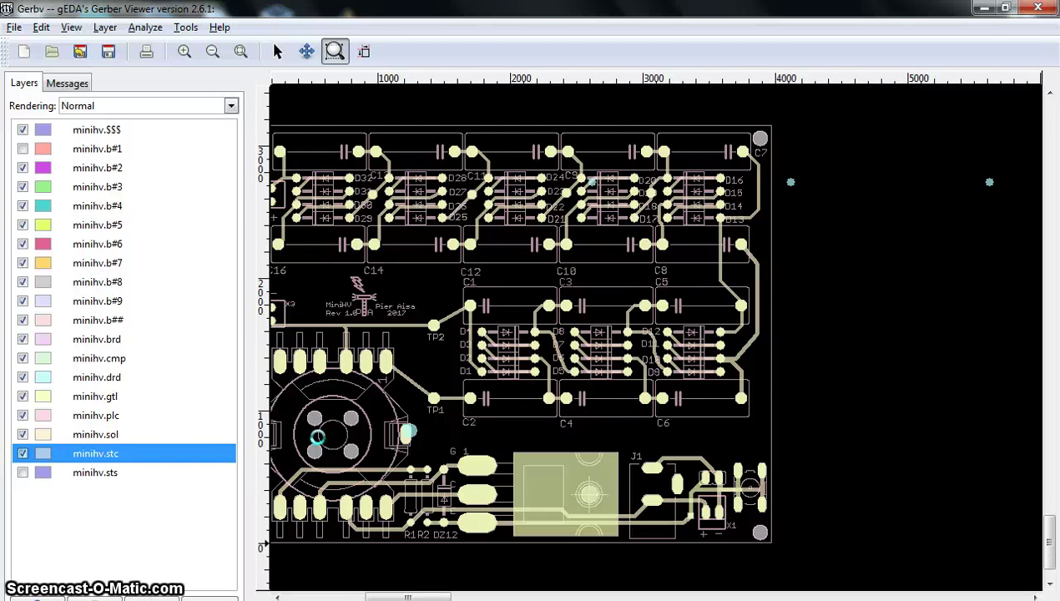
right_click(426, 413)
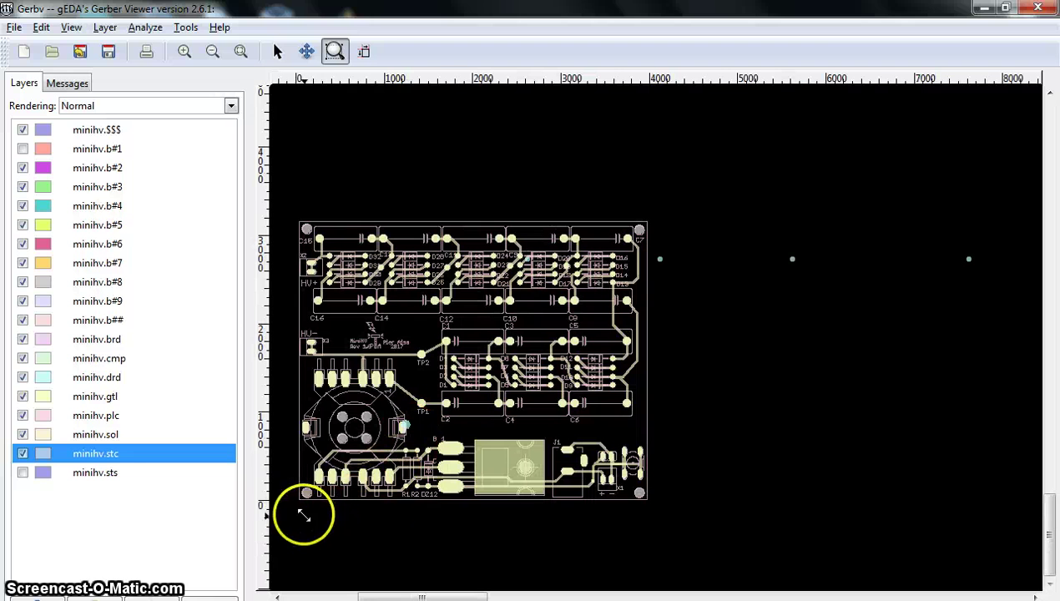